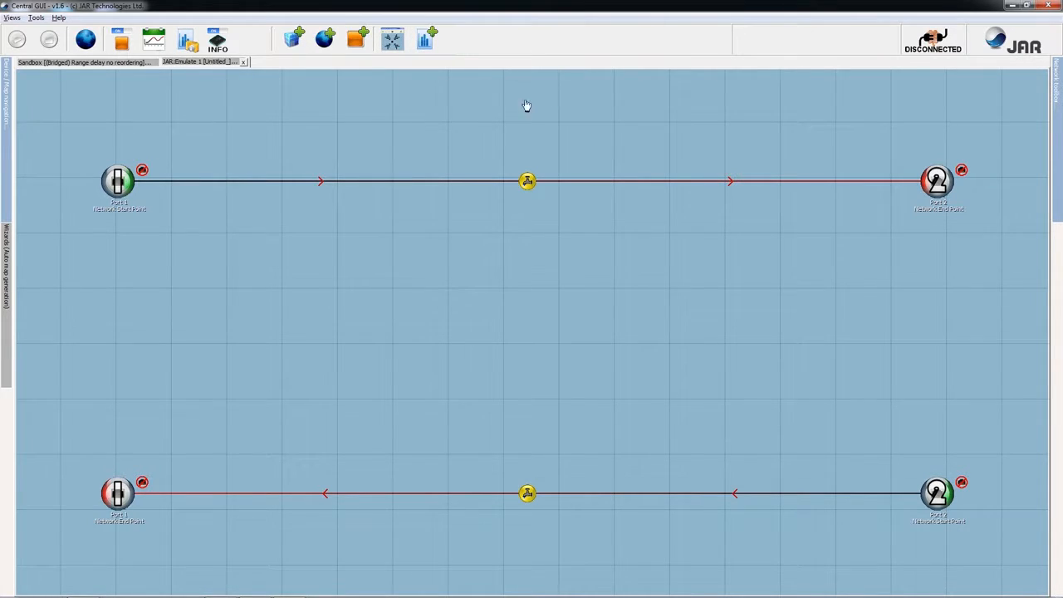
- Look through the devices and their maps in the navigation tree and the available wizards for automatic map generation
{"action": "mouse_move", "coordinate": [5, 145]}
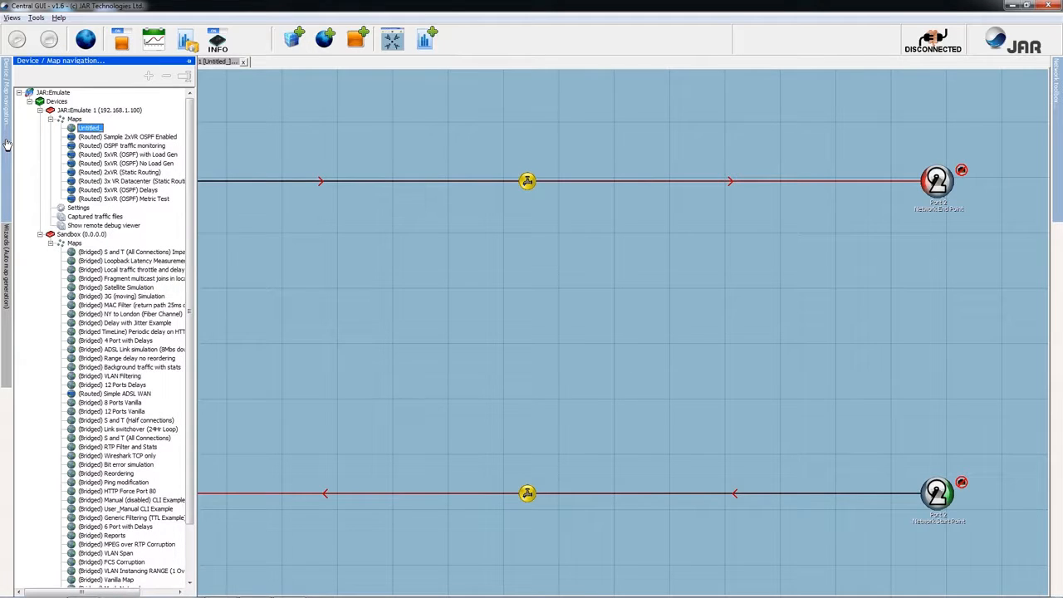
{"action": "left_click", "coordinate": [93, 112]}
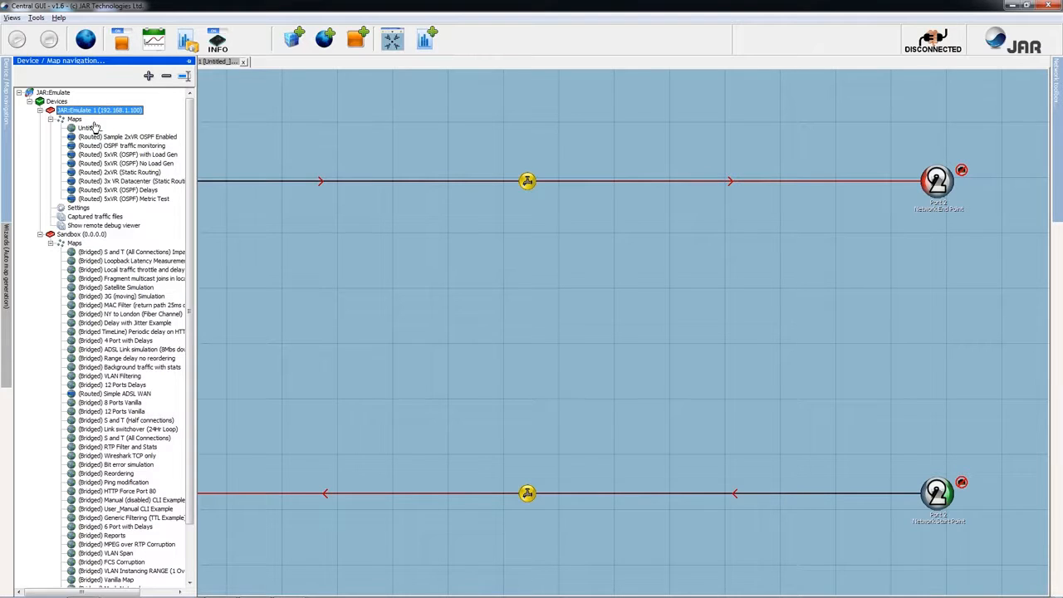
{"action": "left_click", "coordinate": [85, 235]}
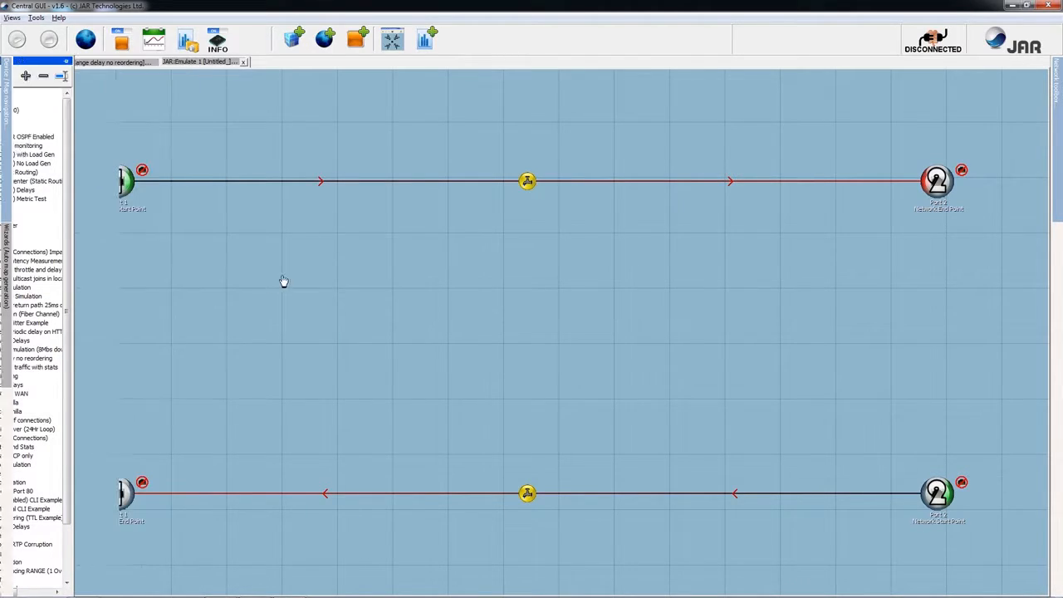
{"action": "mouse_move", "coordinate": [6, 301]}
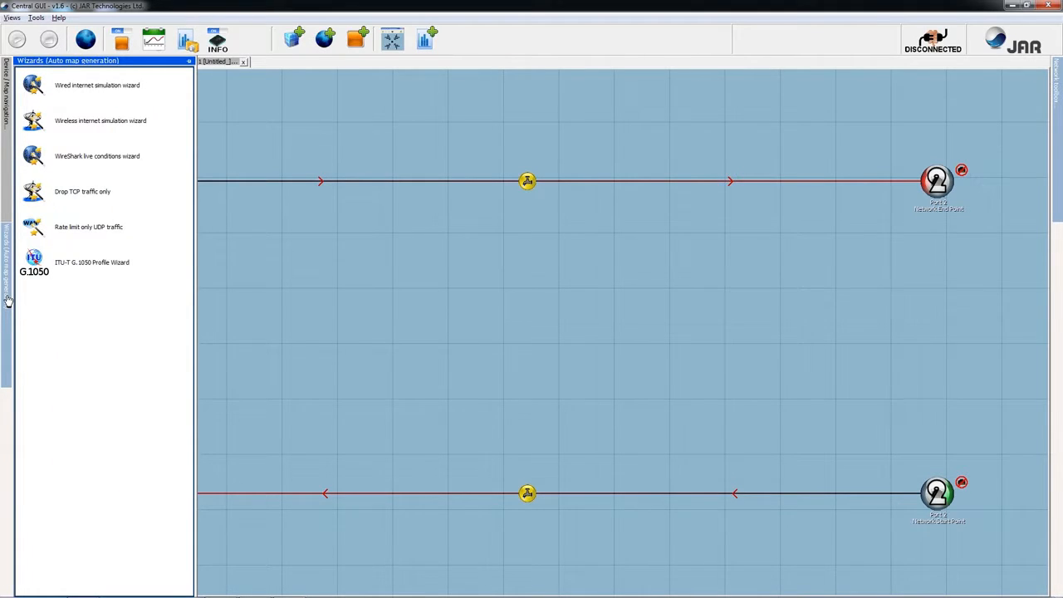
{"action": "left_click", "coordinate": [131, 100]}
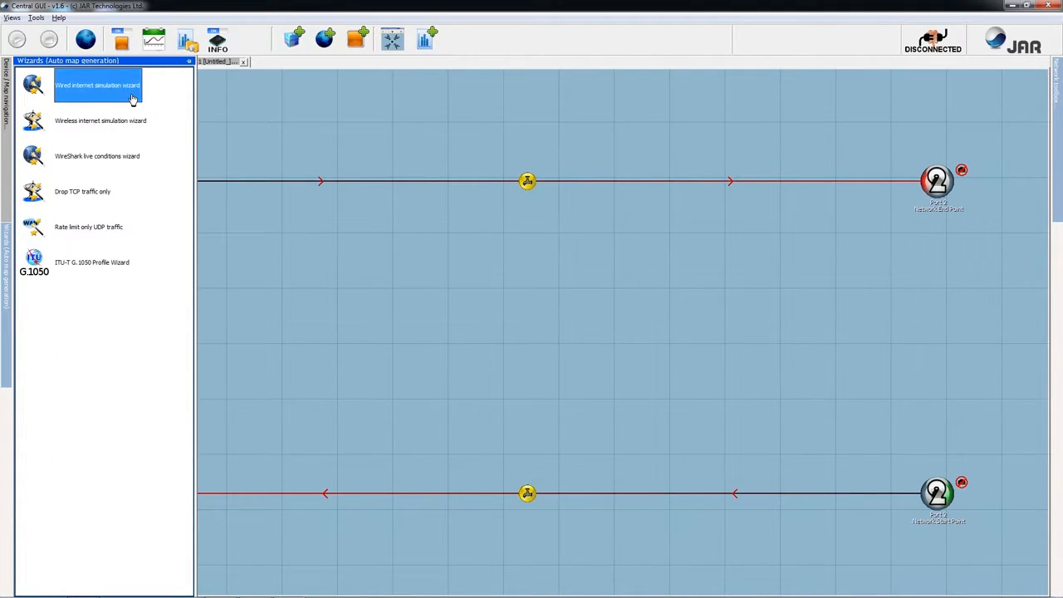
{"action": "left_click", "coordinate": [120, 133]}
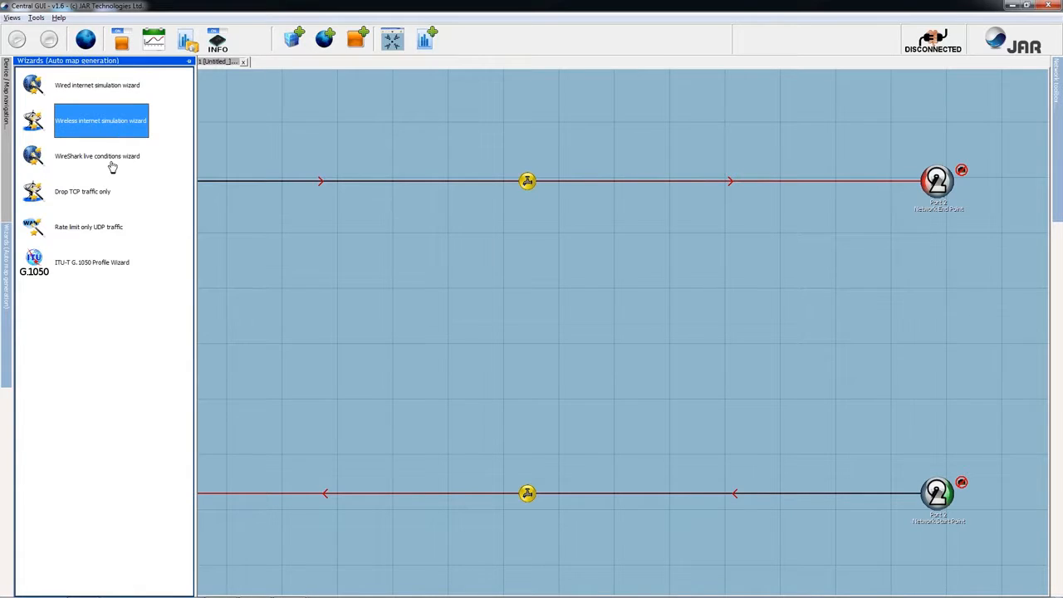
{"action": "left_click", "coordinate": [110, 193]}
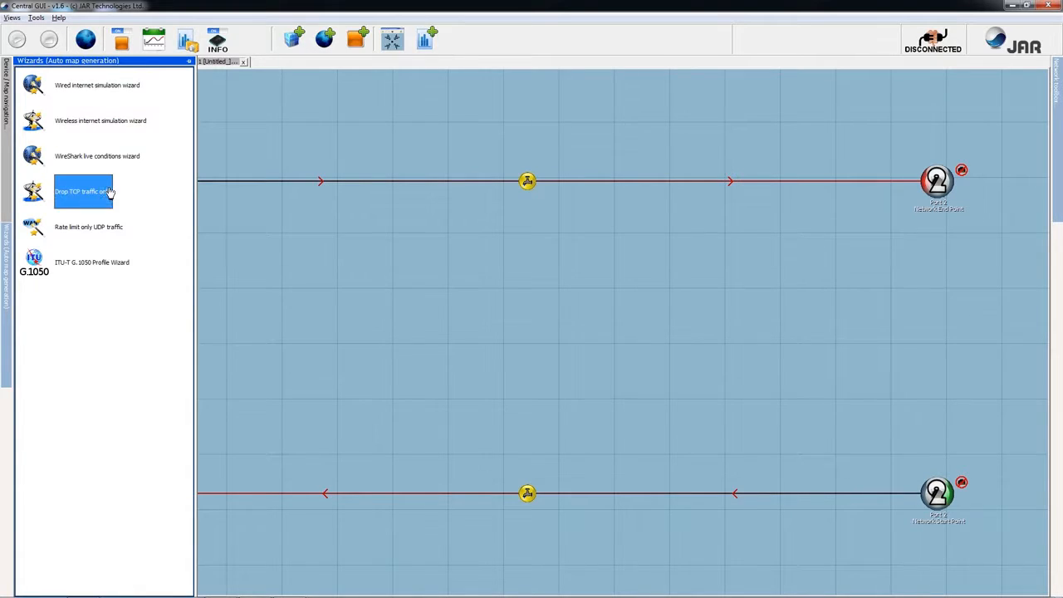
{"action": "left_click", "coordinate": [93, 233]}
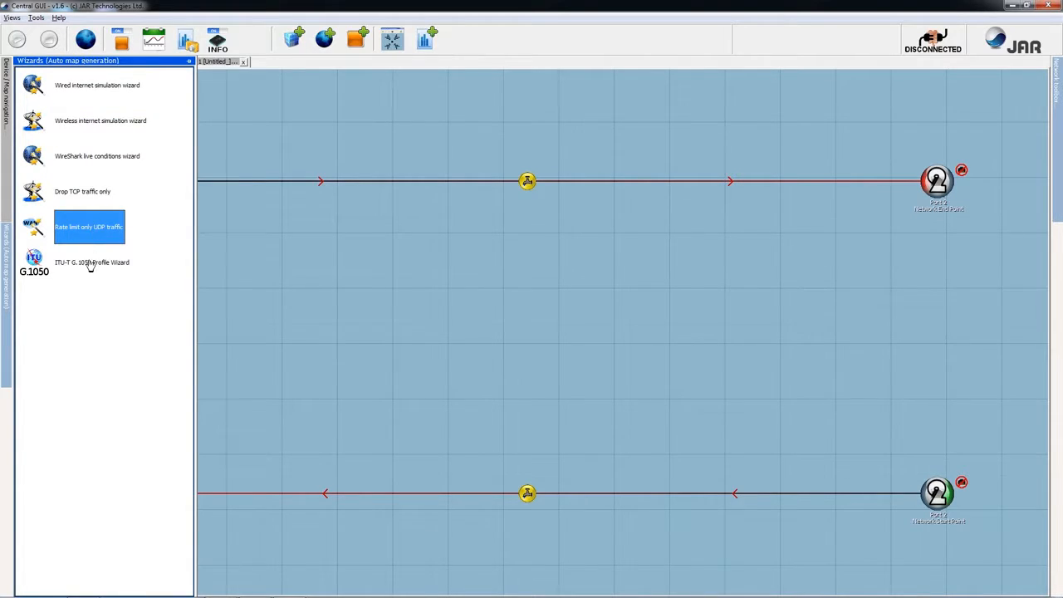
{"action": "left_click", "coordinate": [123, 159]}
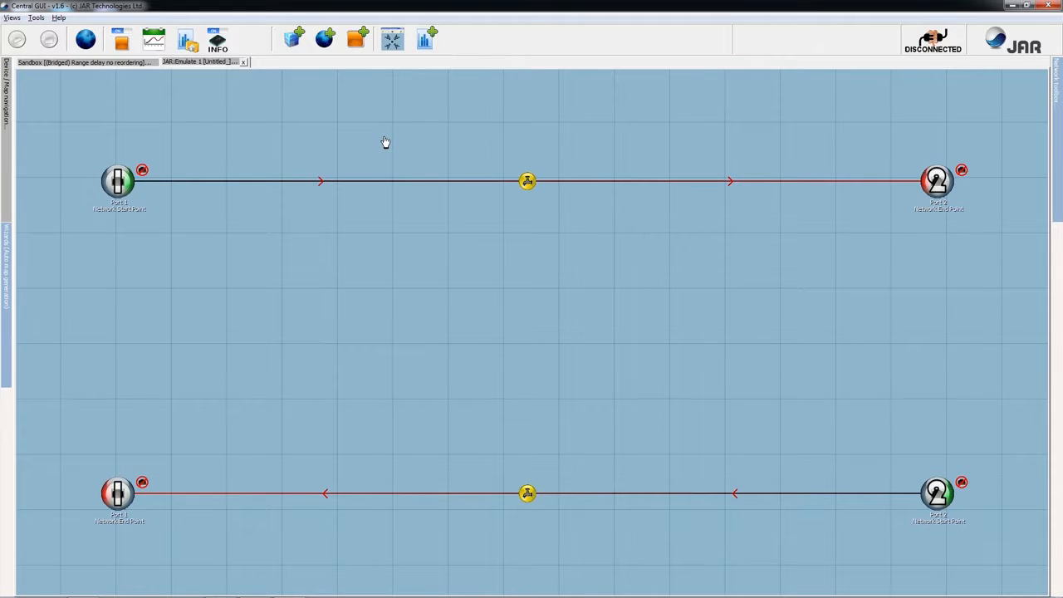
- Look through the network toolbox objects and examine the upper link from Port 1 to Port 2 with its start and end points
{"action": "mouse_move", "coordinate": [509, 268]}
{"action": "left_mouse_down"}
{"action": "mouse_move", "coordinate": [686, 316]}
{"action": "mouse_move", "coordinate": [788, 531]}
{"action": "mouse_move", "coordinate": [416, 492]}
{"action": "mouse_move", "coordinate": [294, 168]}
{"action": "mouse_move", "coordinate": [573, 152]}
{"action": "mouse_move", "coordinate": [539, 273]}
{"action": "mouse_move", "coordinate": [501, 278]}
{"action": "left_mouse_up"}
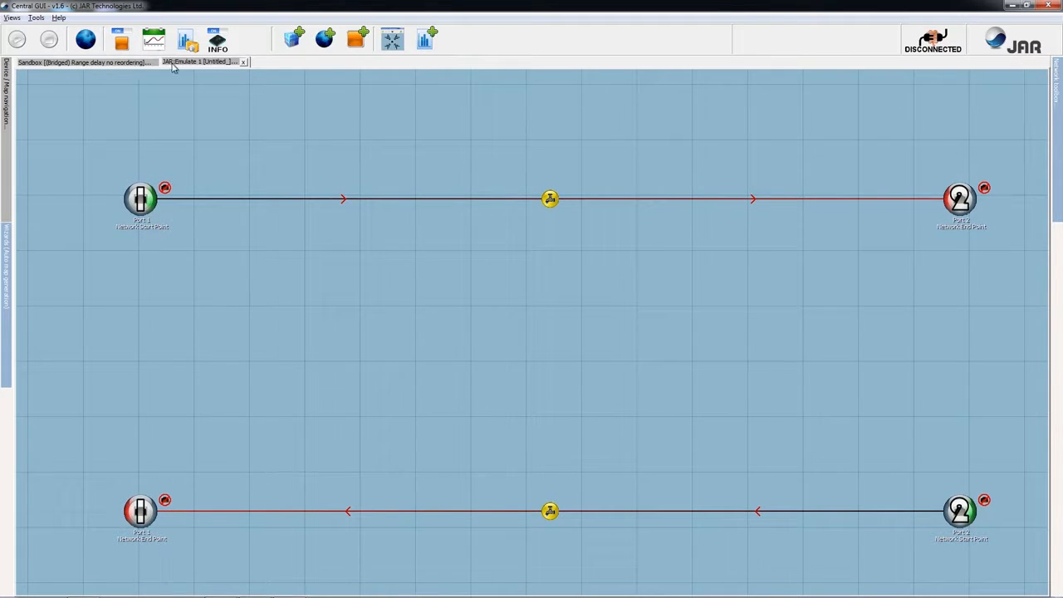
{"action": "left_click_drag", "start_coordinate": [490, 170], "coordinate": [488, 157]}
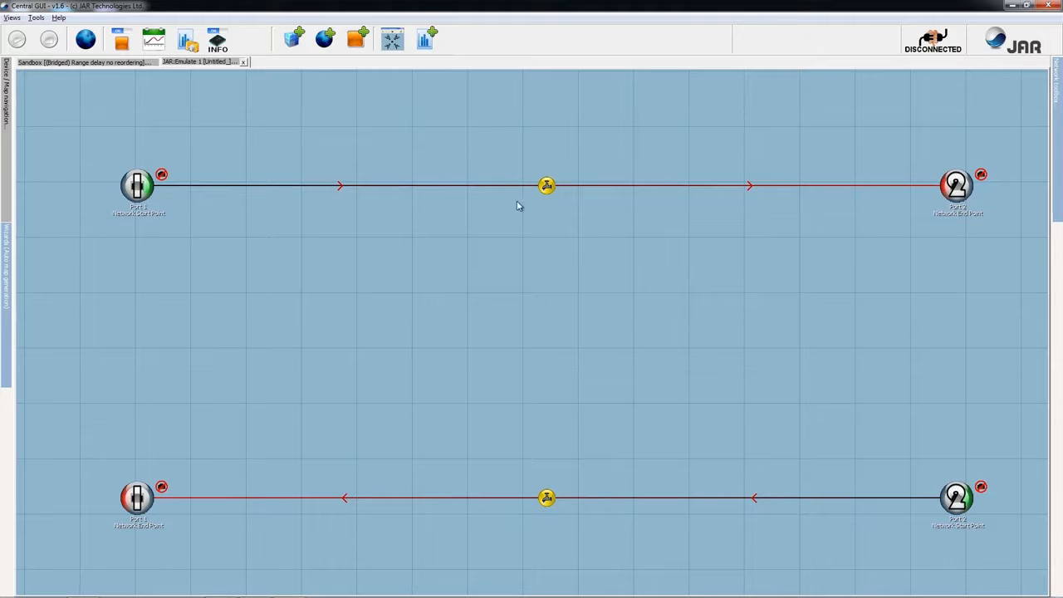
{"action": "mouse_move", "coordinate": [1055, 171]}
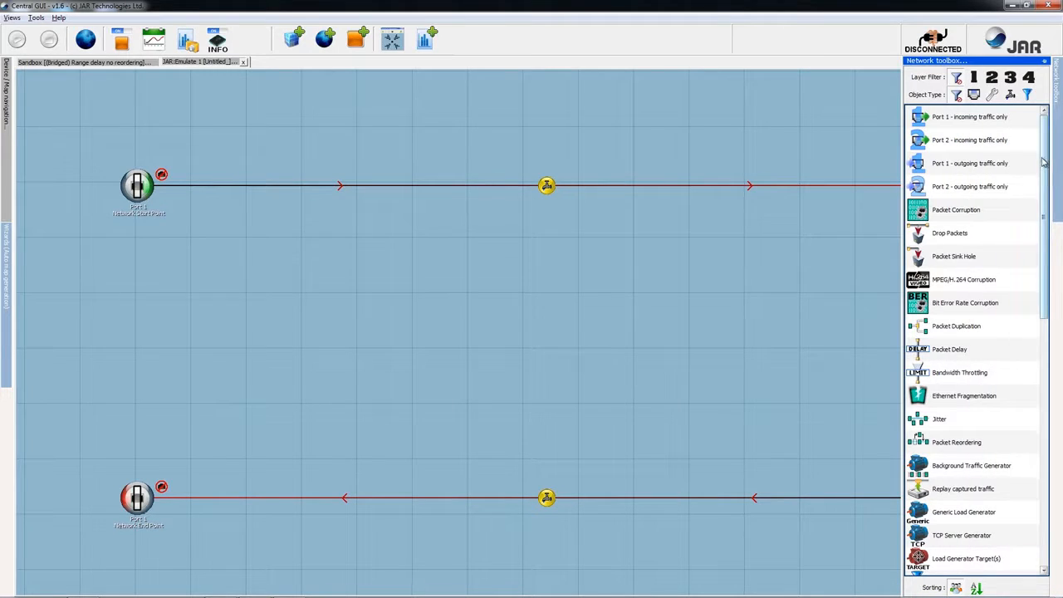
{"action": "left_click_drag", "start_coordinate": [1044, 175], "coordinate": [1027, 467]}
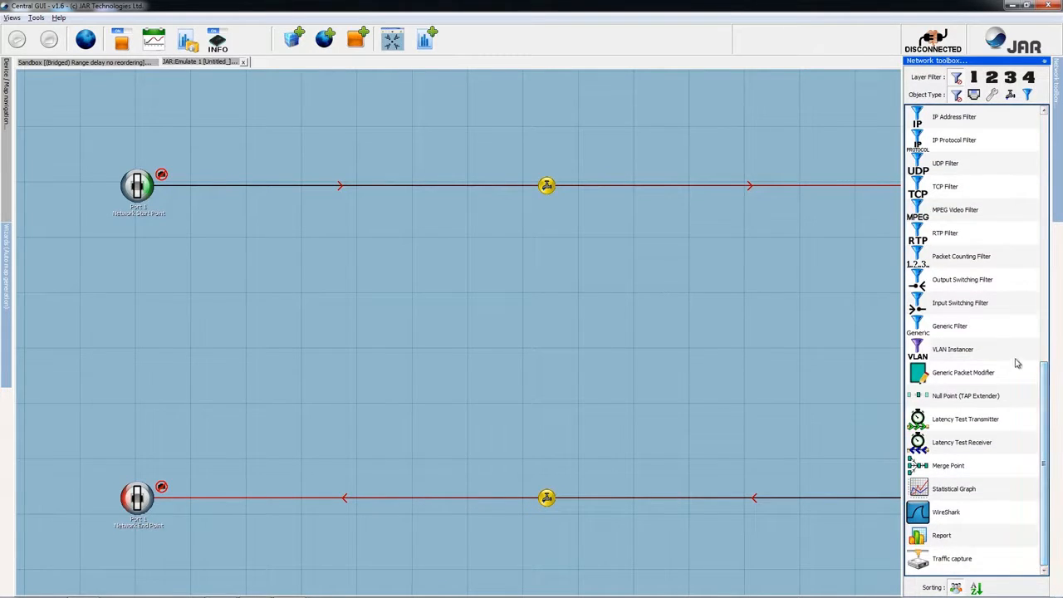
{"action": "scroll", "coordinate": [996, 282], "scroll_direction": "up", "scroll_amount": 10}
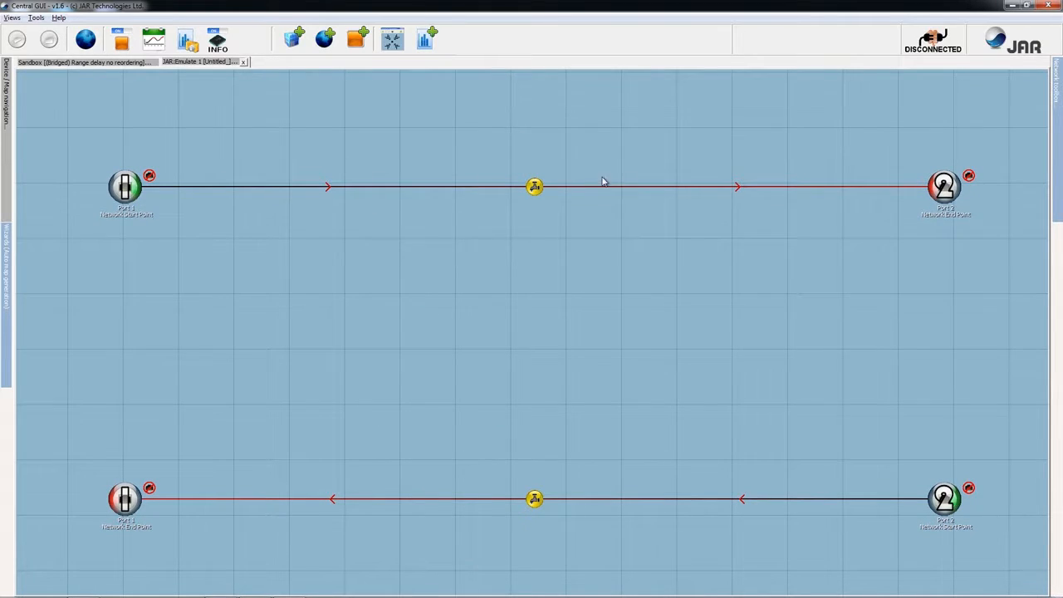
{"action": "left_click", "coordinate": [653, 190]}
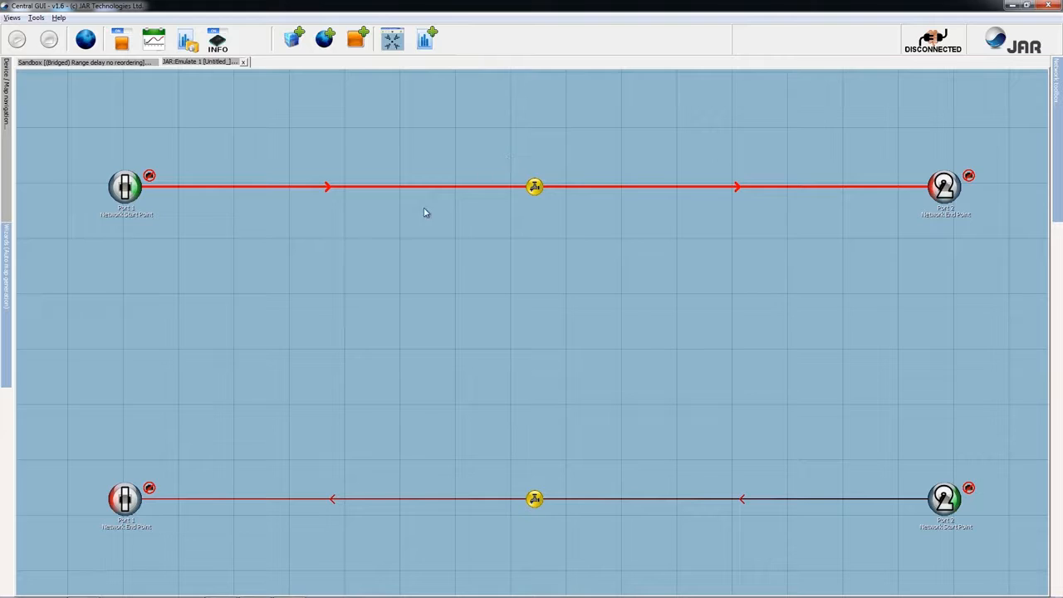
{"action": "left_click", "coordinate": [128, 192]}
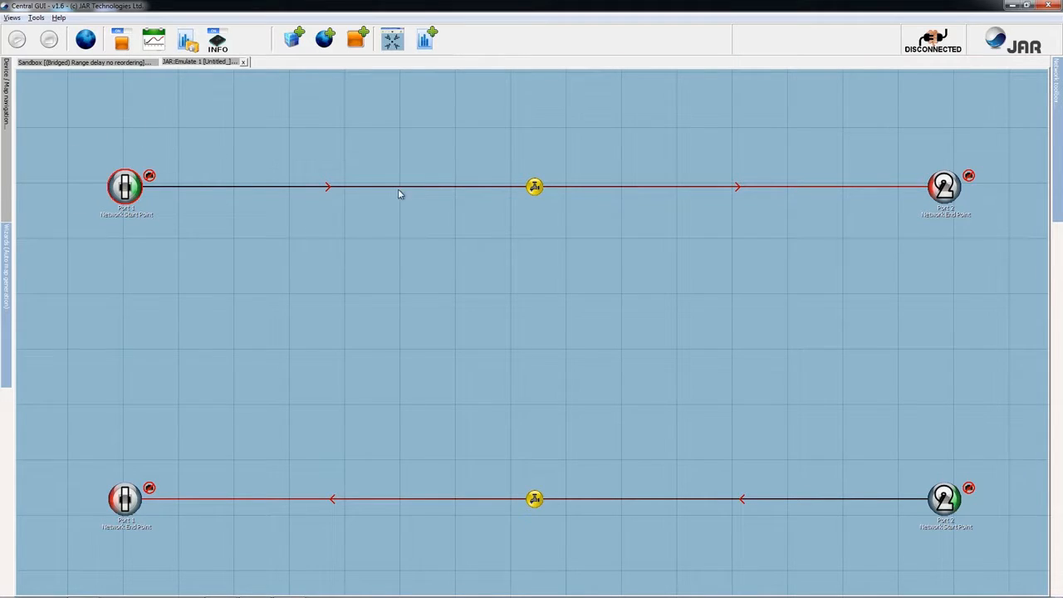
{"action": "left_click", "coordinate": [453, 190]}
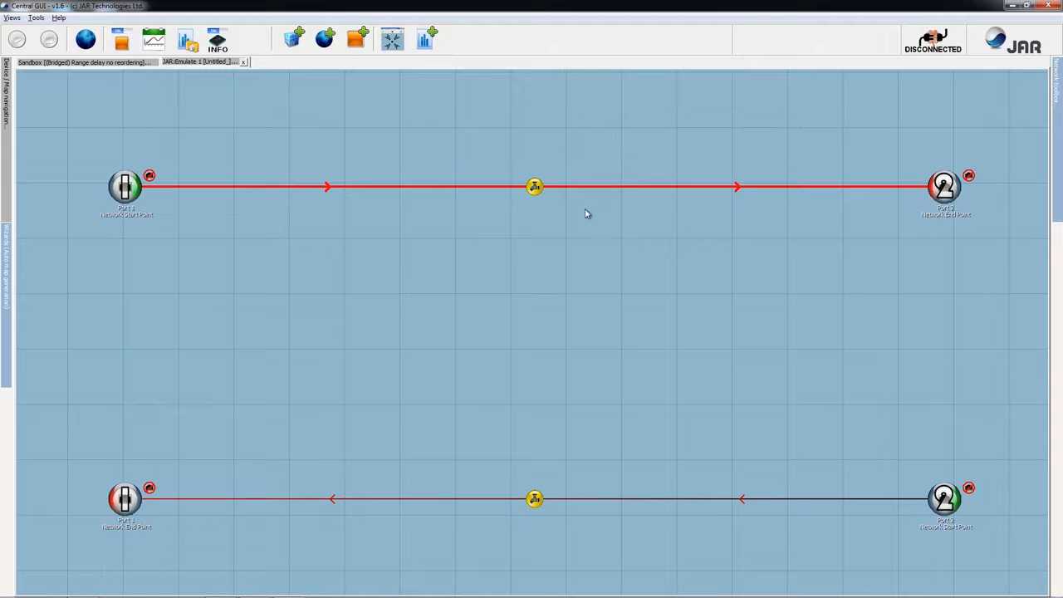
{"action": "left_click", "coordinate": [947, 191]}
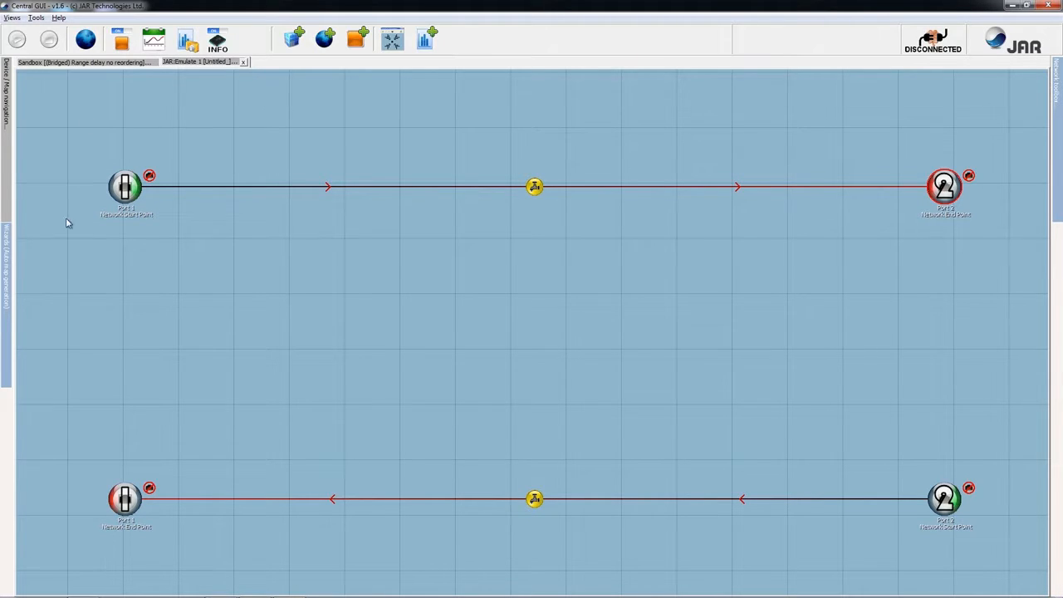
- Add a Packet Delay object midway on the upper Port 1 to Port 2 link and set its constant latency to 50.01 milliseconds
{"action": "left_click", "coordinate": [1058, 202]}
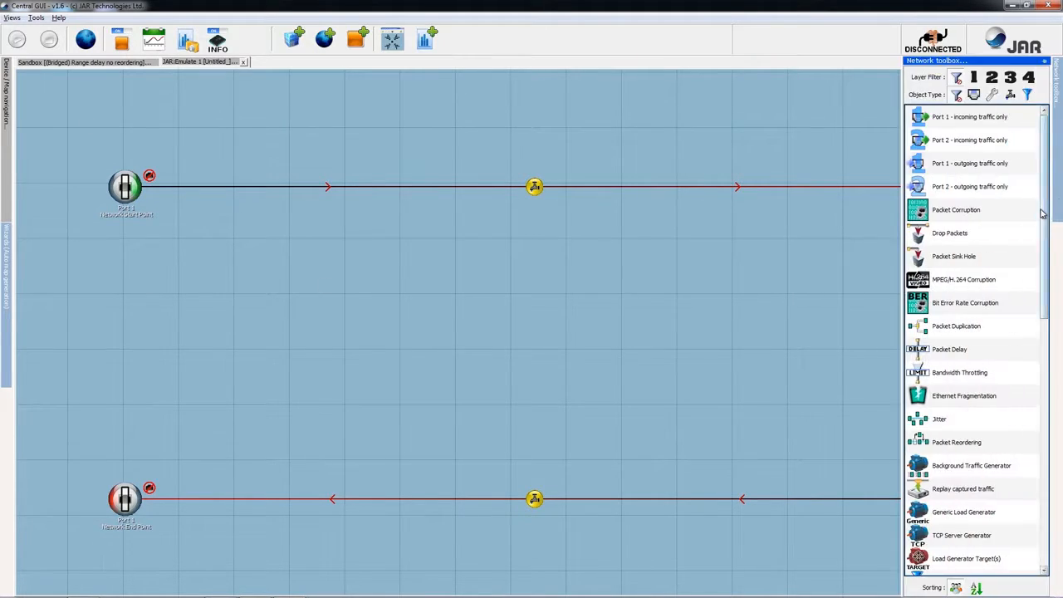
{"action": "left_click_drag", "start_coordinate": [977, 354], "coordinate": [523, 192]}
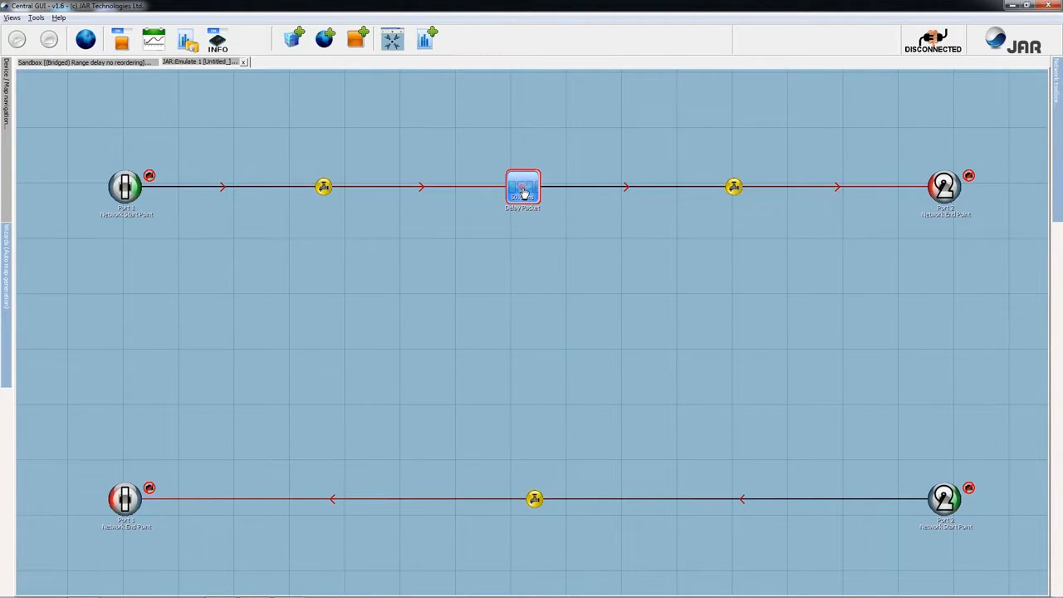
{"action": "double_click", "coordinate": [523, 192]}
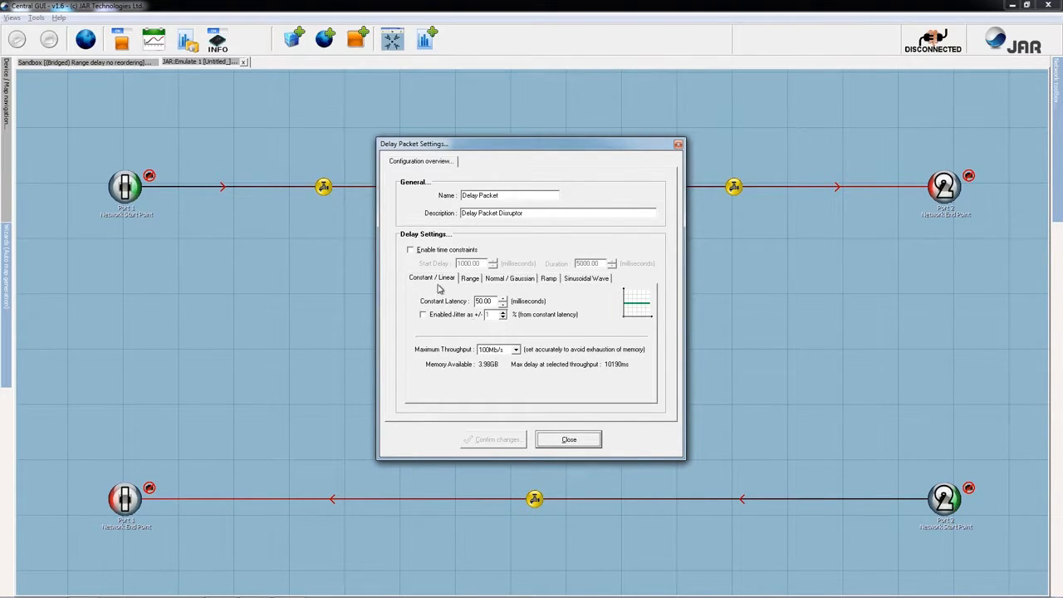
{"action": "left_click_drag", "start_coordinate": [490, 302], "coordinate": [465, 304]}
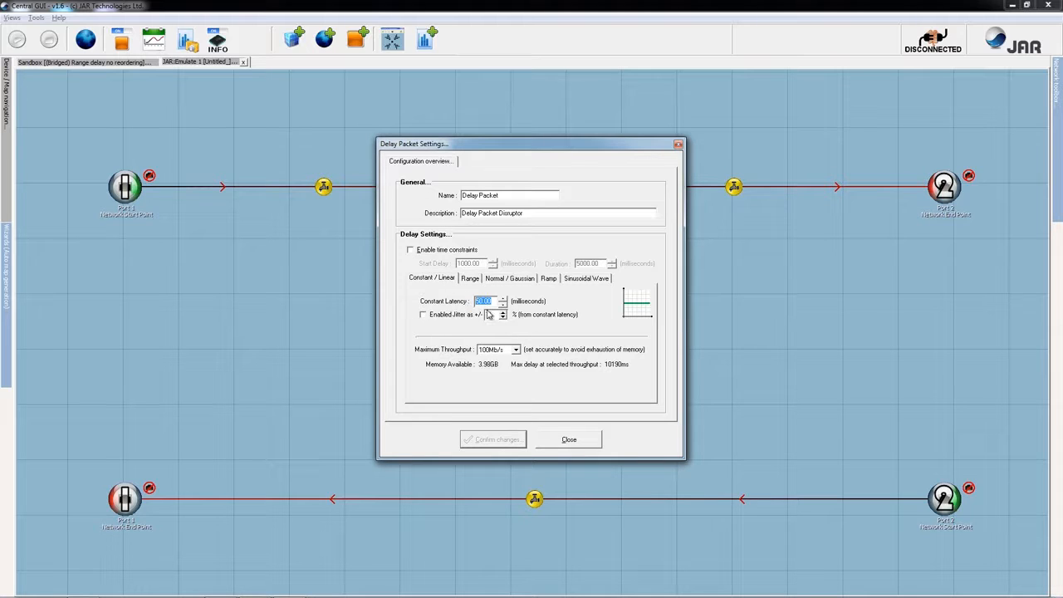
{"action": "left_click", "coordinate": [493, 301]}
{"action": "type", "text": "1"}
{"action": "key", "text": "Tab"}
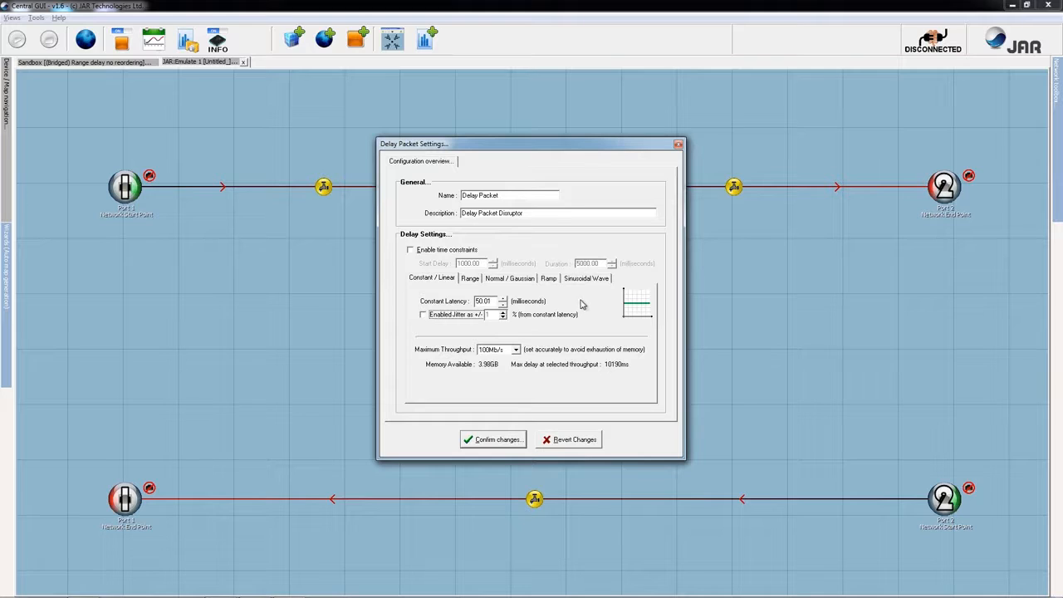
- Review the Range, Normal / Gaussian and Ramp delay modes, and apply the Sinusoidal Wave mode to the packet delay
{"action": "left_click", "coordinate": [471, 279]}
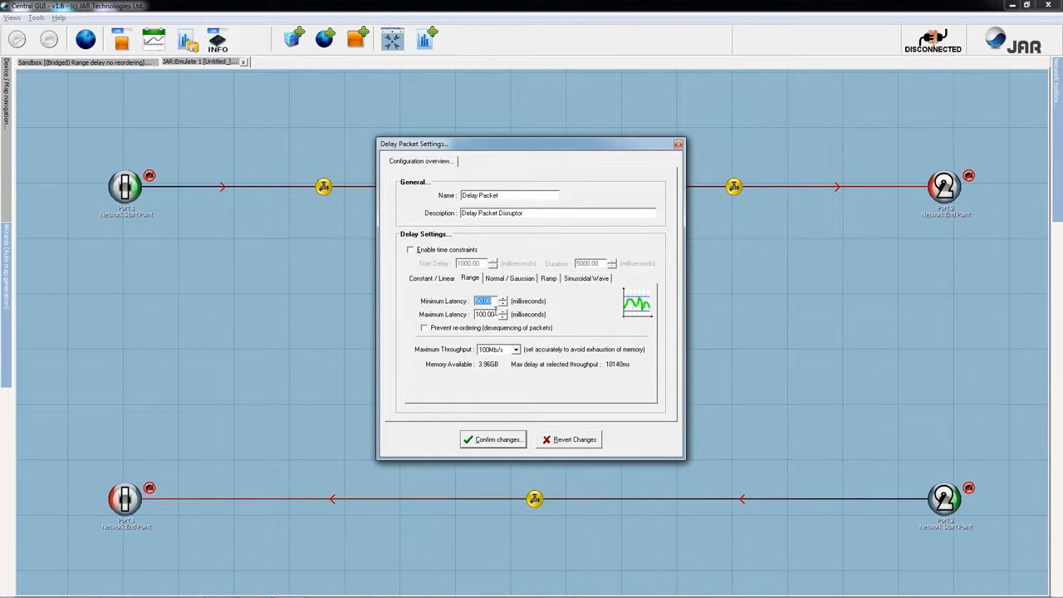
{"action": "left_click", "coordinate": [523, 278]}
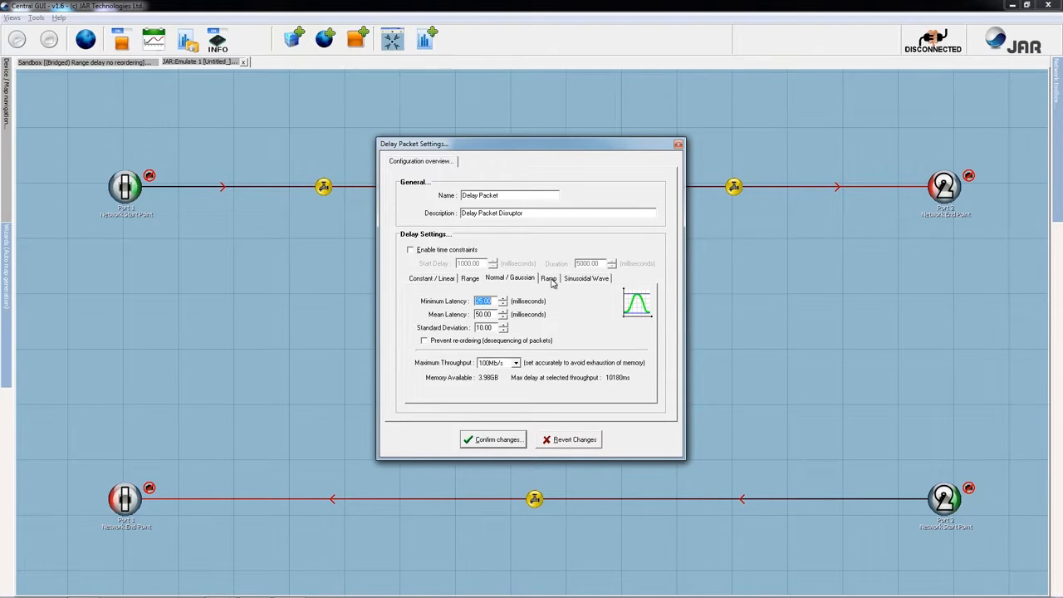
{"action": "left_click", "coordinate": [549, 279]}
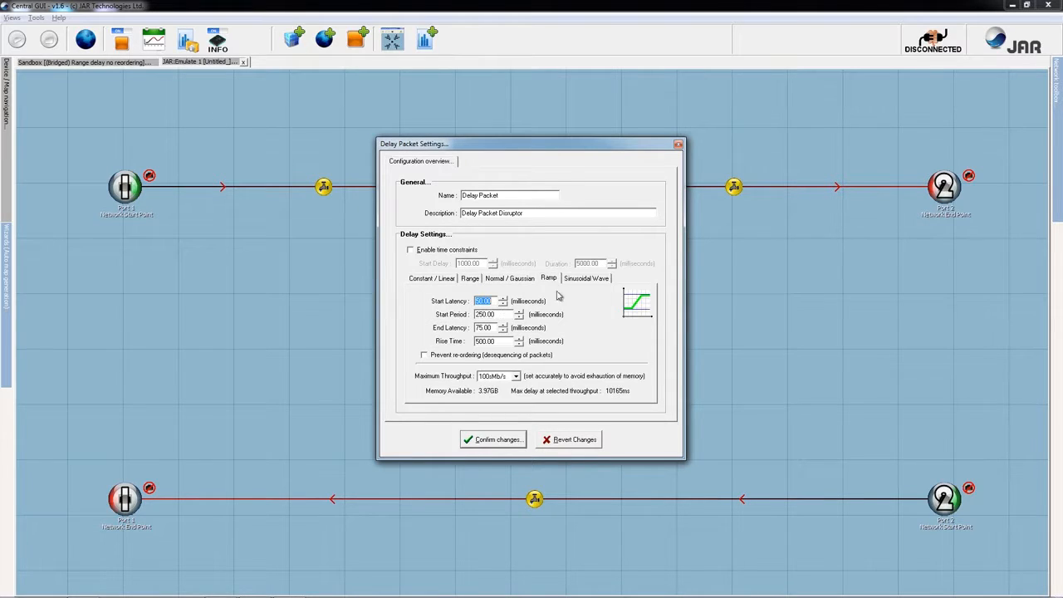
{"action": "left_click", "coordinate": [586, 279]}
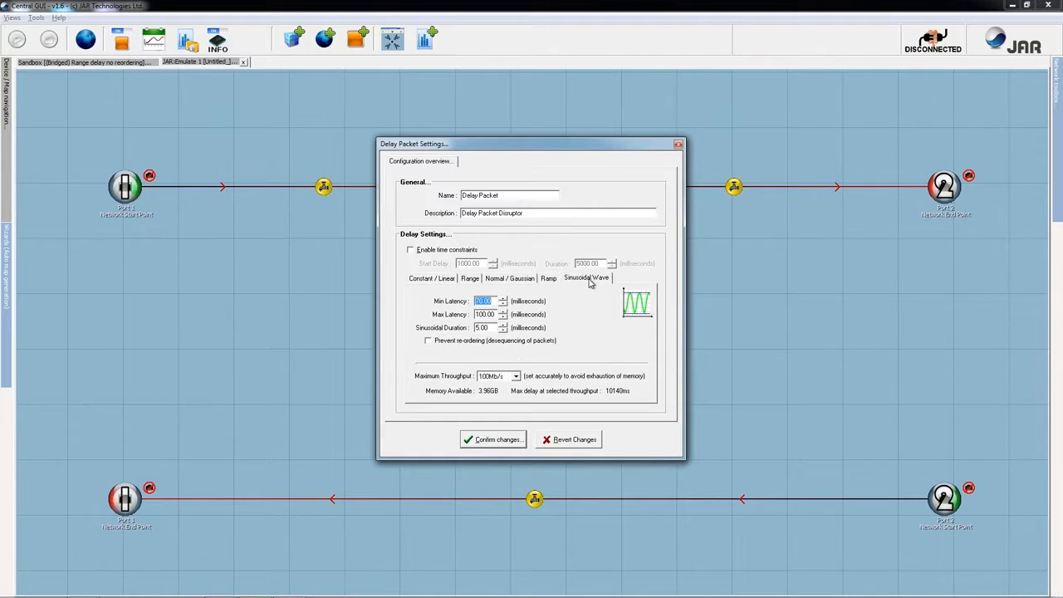
{"action": "left_click", "coordinate": [495, 439]}
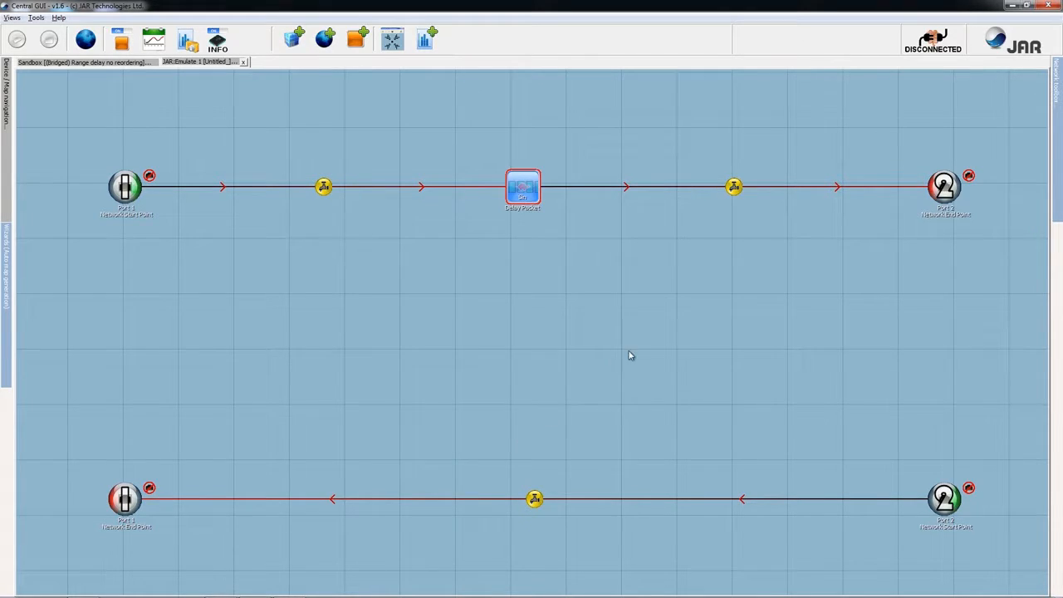
- Add a Bandwidth Throttling object on the upper link between the packet delay and the Port 2 end point
{"action": "mouse_move", "coordinate": [1057, 211]}
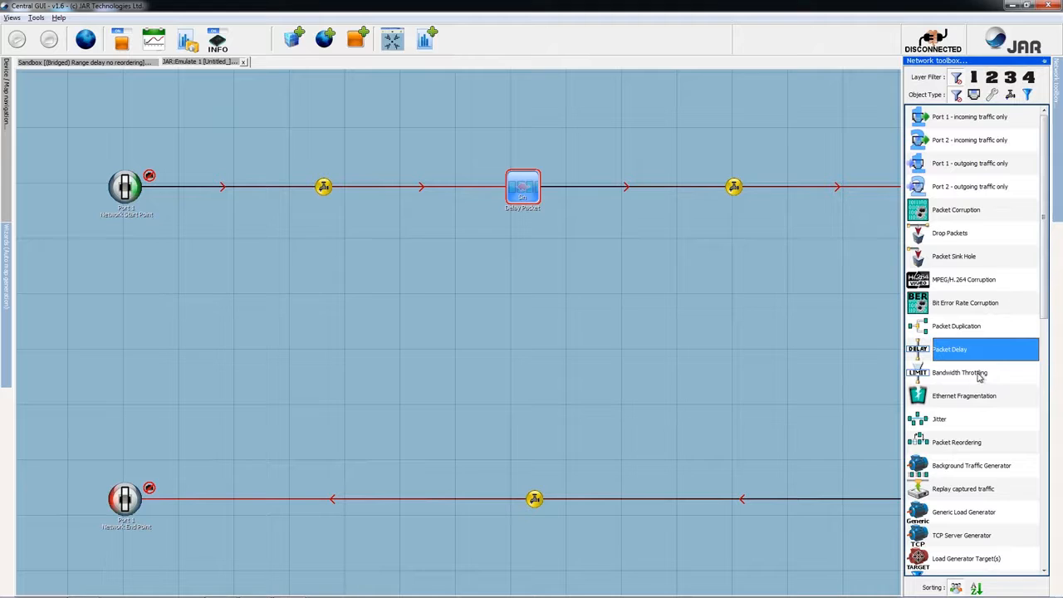
{"action": "left_click_drag", "start_coordinate": [1015, 372], "coordinate": [671, 191]}
{"action": "mouse_move", "coordinate": [670, 193]}
{"action": "left_mouse_down"}
{"action": "mouse_move", "coordinate": [667, 217]}
{"action": "mouse_move", "coordinate": [671, 190]}
{"action": "left_mouse_up"}
- Review the bandwidth throttle's constant limit, bandwidth units and random range settings, and close them with any changes reverted
{"action": "double_click", "coordinate": [671, 190]}
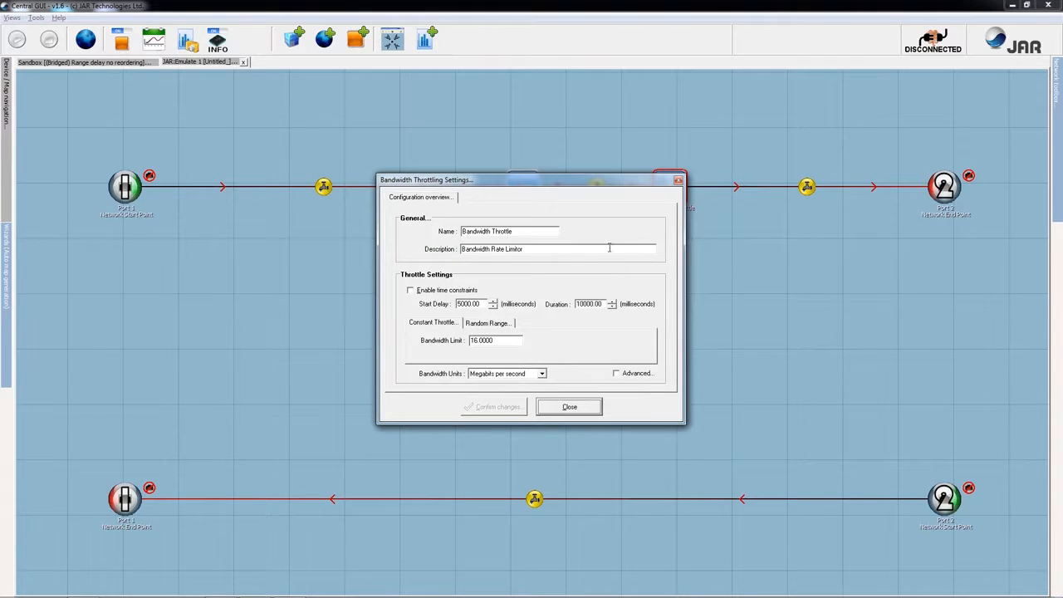
{"action": "double_click", "coordinate": [482, 341]}
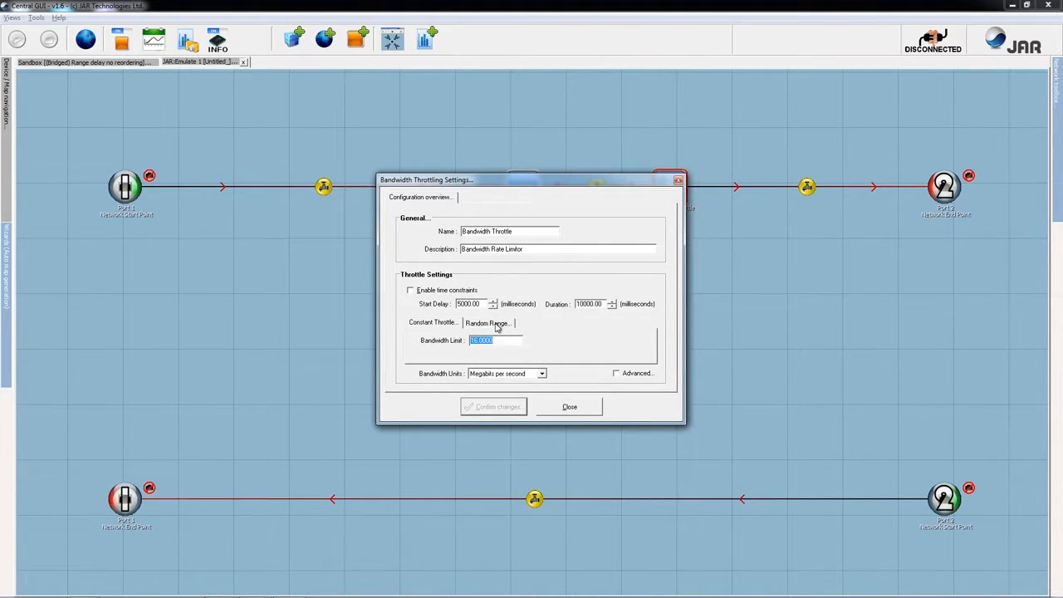
{"action": "left_click", "coordinate": [536, 373]}
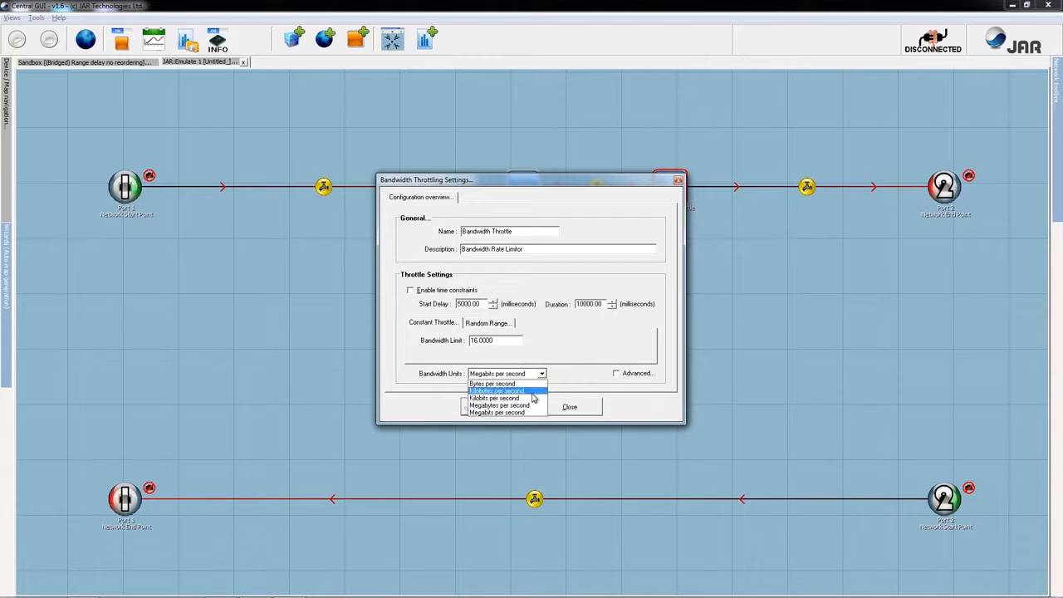
{"action": "left_click", "coordinate": [541, 338]}
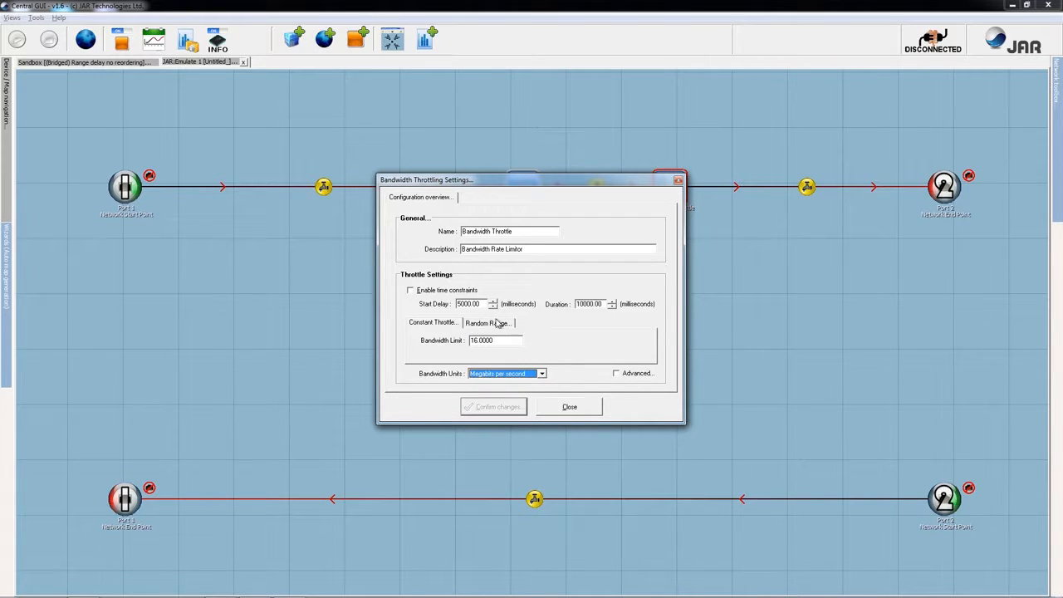
{"action": "left_click", "coordinate": [488, 323]}
{"action": "double_click", "coordinate": [498, 340]}
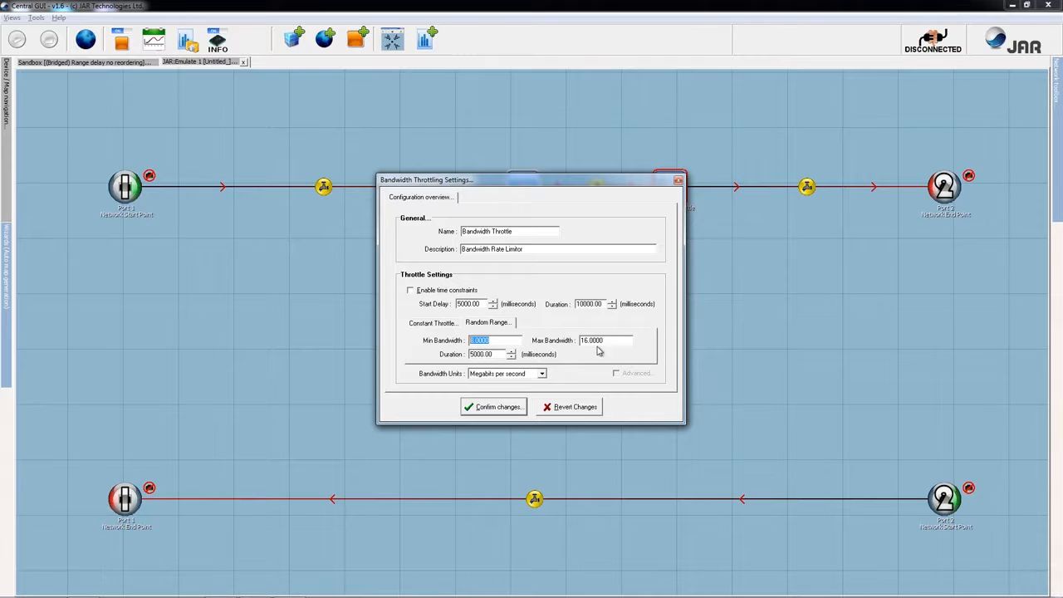
{"action": "left_click_drag", "start_coordinate": [619, 340], "coordinate": [557, 340]}
{"action": "double_click", "coordinate": [496, 354]}
{"action": "left_click", "coordinate": [569, 409]}
{"action": "left_click", "coordinate": [571, 408]}
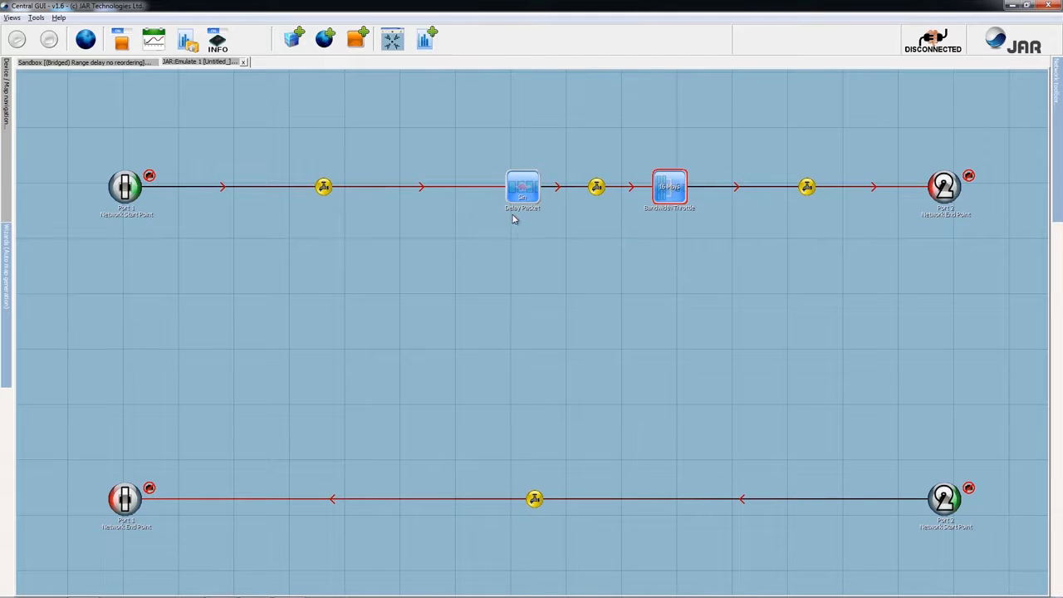
- Move the packet delay toward Port 1 and add a second Packet Delay object between it and the bandwidth throttle
{"action": "left_click_drag", "start_coordinate": [514, 199], "coordinate": [418, 202]}
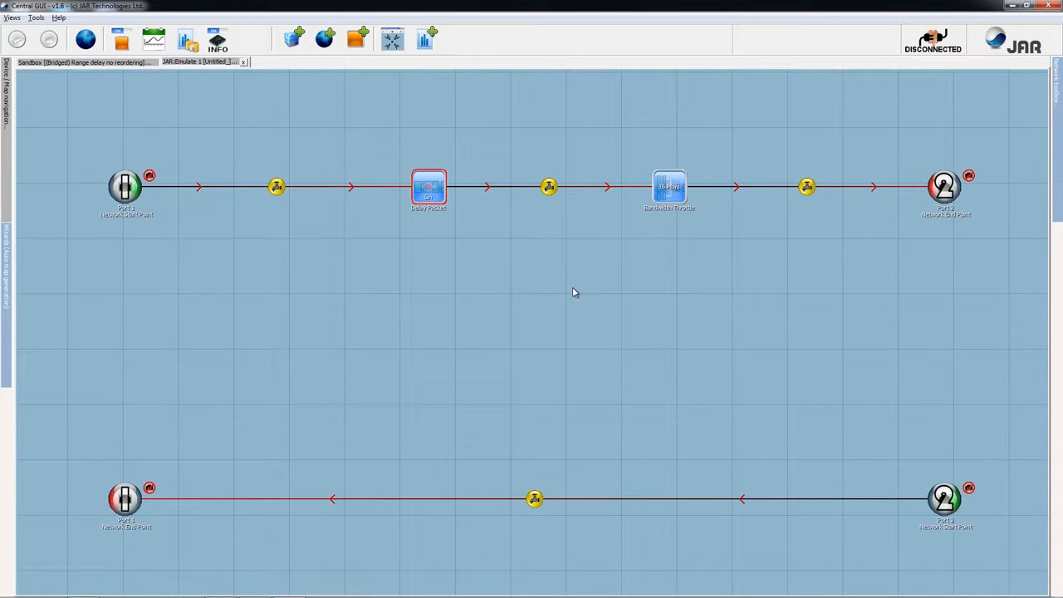
{"action": "left_click_drag", "start_coordinate": [420, 195], "coordinate": [404, 195]}
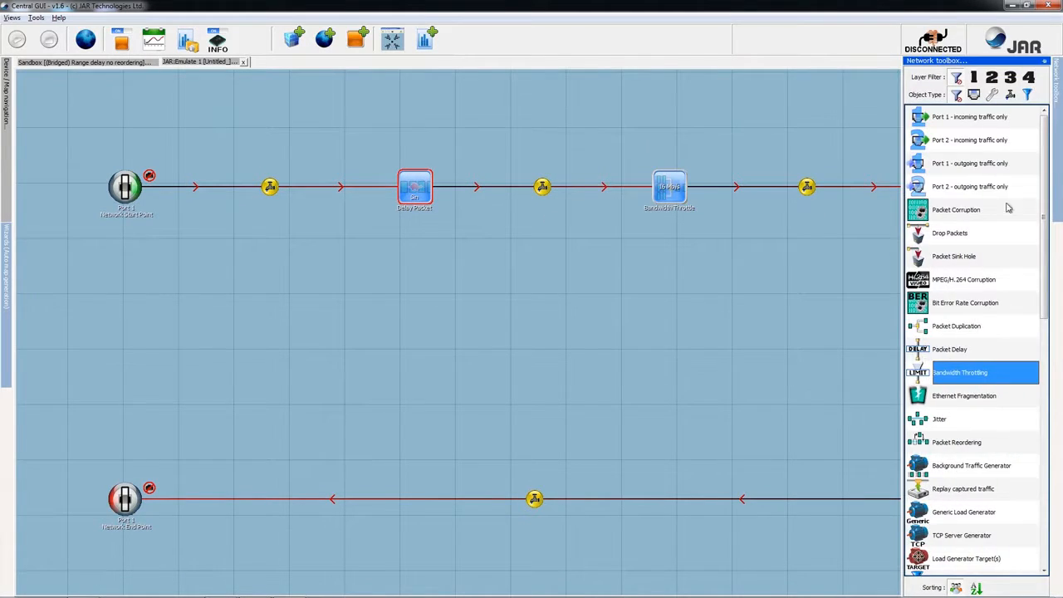
{"action": "mouse_move", "coordinate": [1054, 191]}
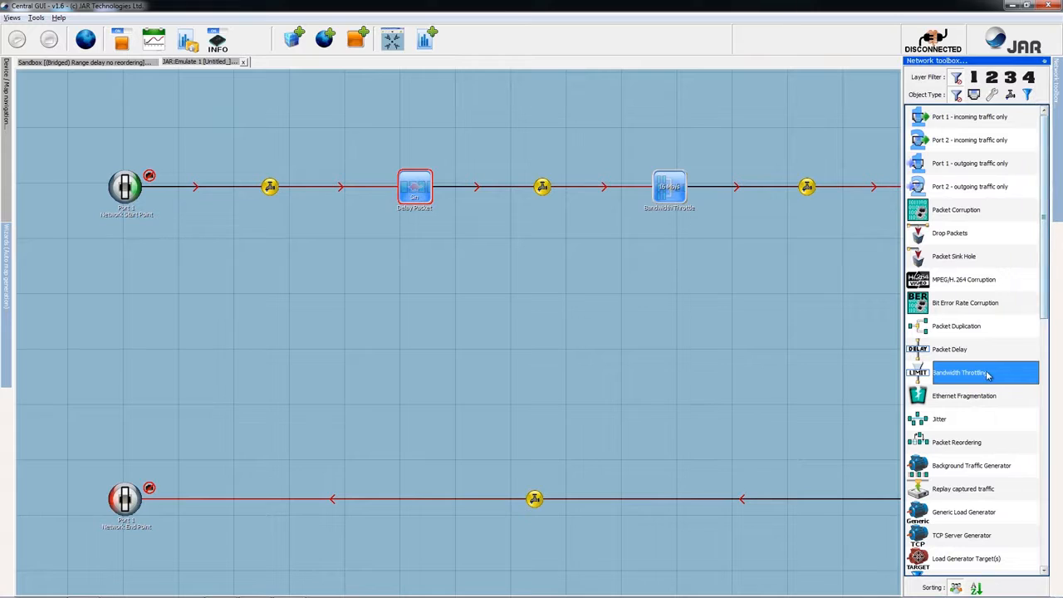
{"action": "left_click_drag", "start_coordinate": [978, 351], "coordinate": [530, 188]}
{"action": "left_click_drag", "start_coordinate": [429, 202], "coordinate": [355, 199]}
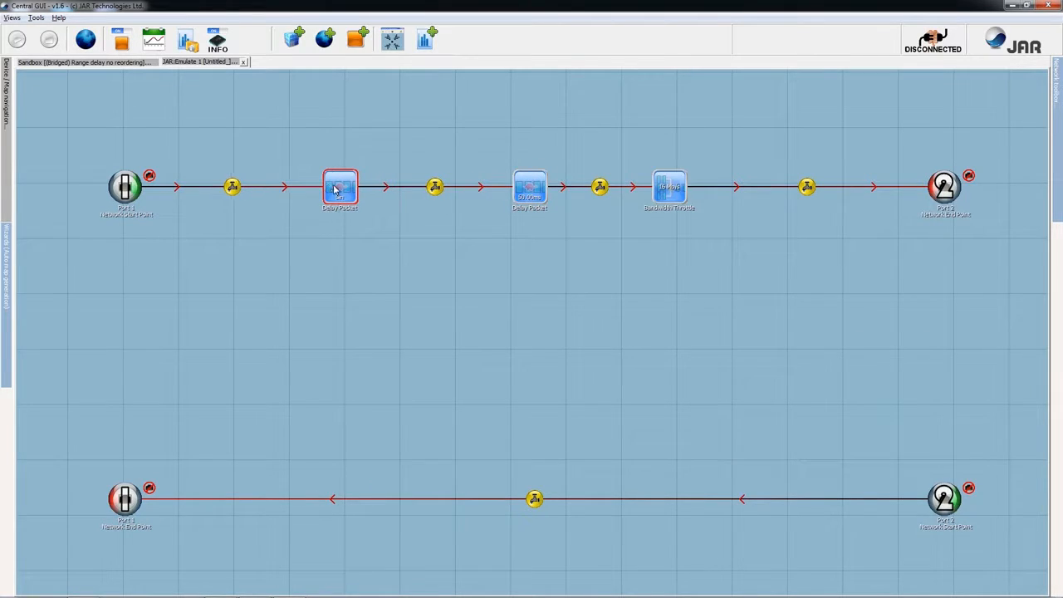
{"action": "left_click_drag", "start_coordinate": [532, 190], "coordinate": [504, 191]}
{"action": "left_click", "coordinate": [331, 194]}
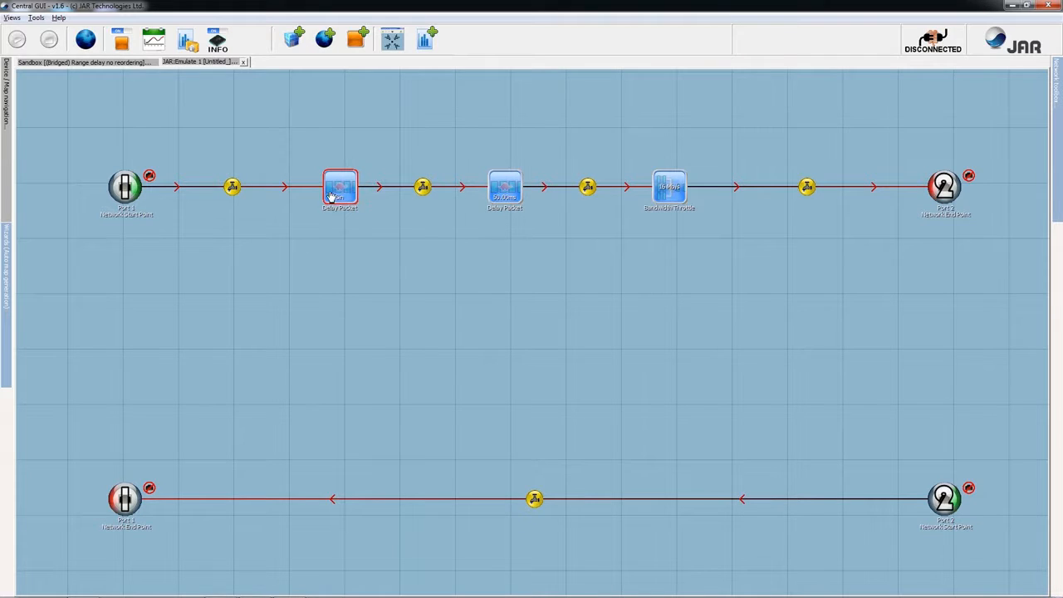
{"action": "left_click", "coordinate": [503, 191]}
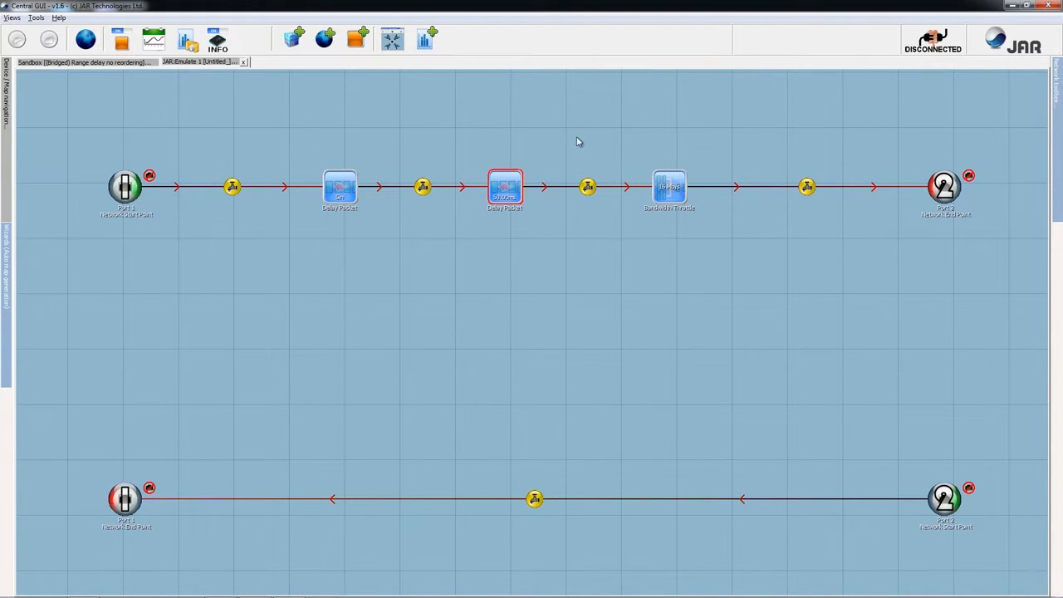
{"action": "left_click", "coordinate": [350, 194]}
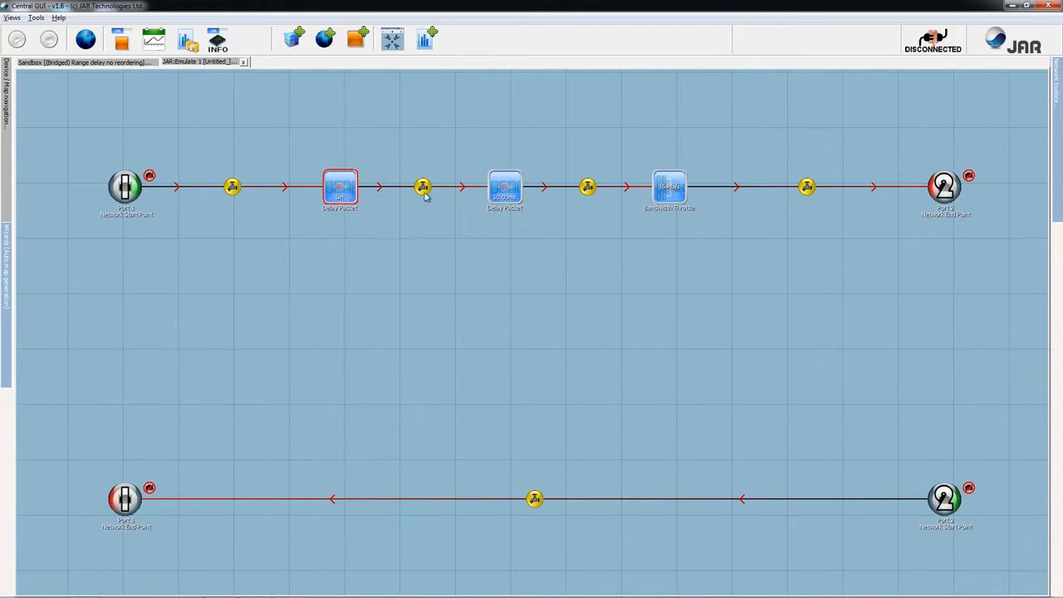
{"action": "left_click", "coordinate": [499, 192]}
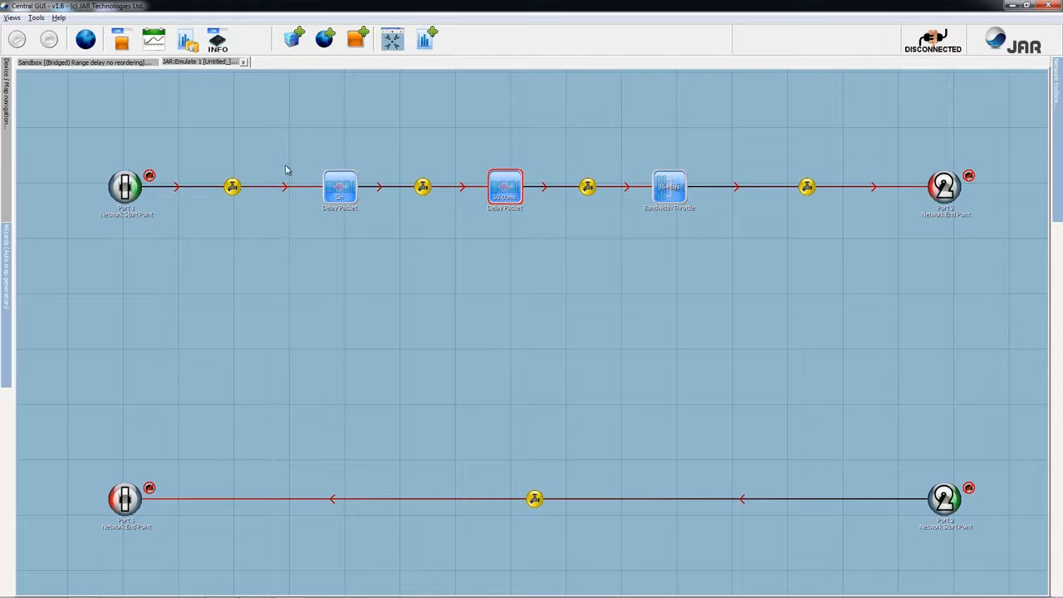
- Show the on/off switches on the map objects, and toggle both packet delays on the upper link off and back on
{"action": "left_click", "coordinate": [123, 43]}
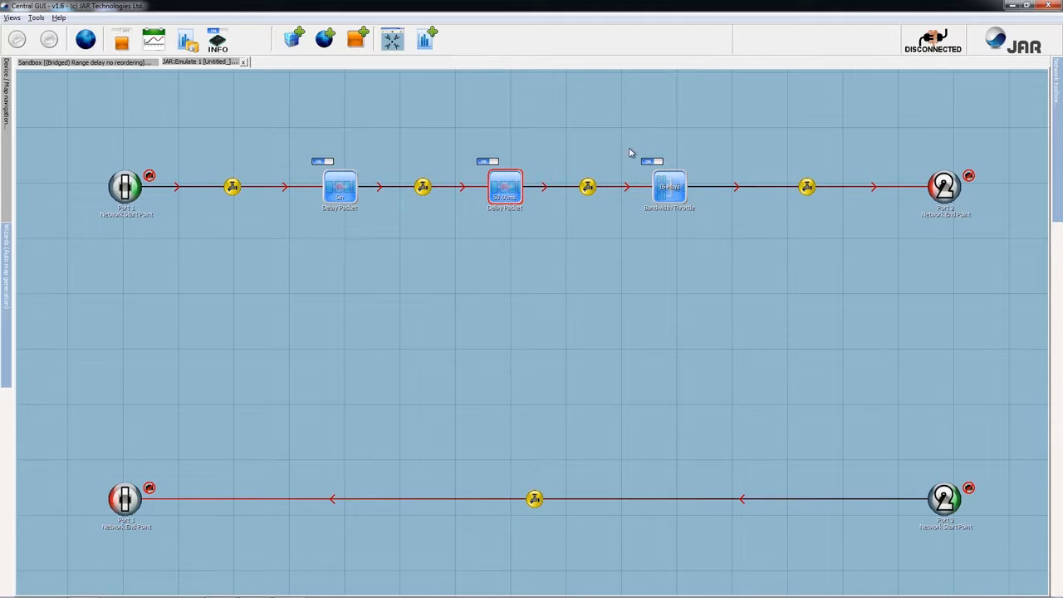
{"action": "left_click", "coordinate": [324, 162]}
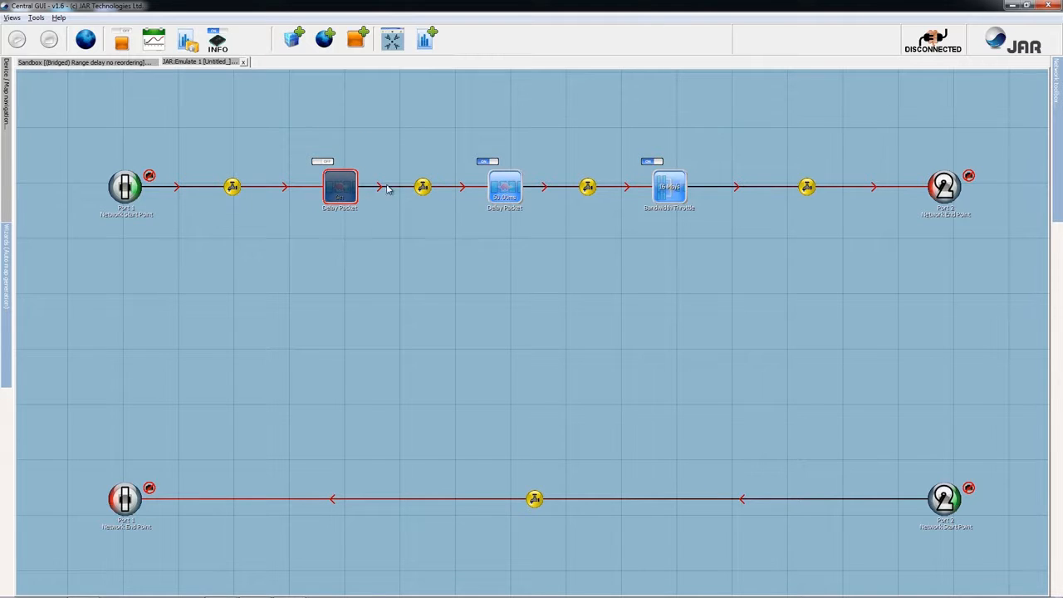
{"action": "left_click", "coordinate": [488, 162]}
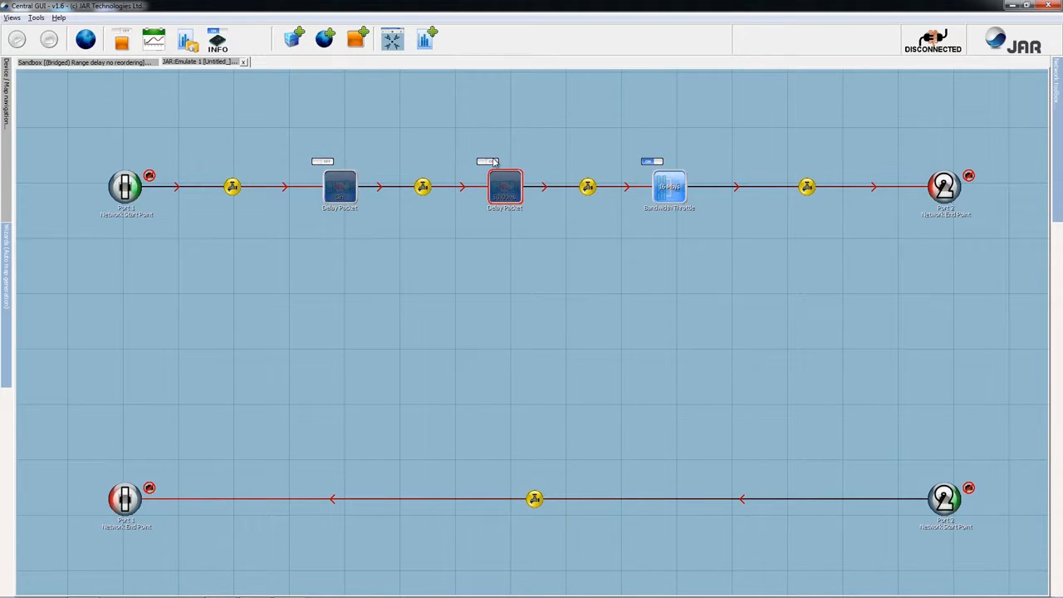
{"action": "left_click", "coordinate": [319, 162]}
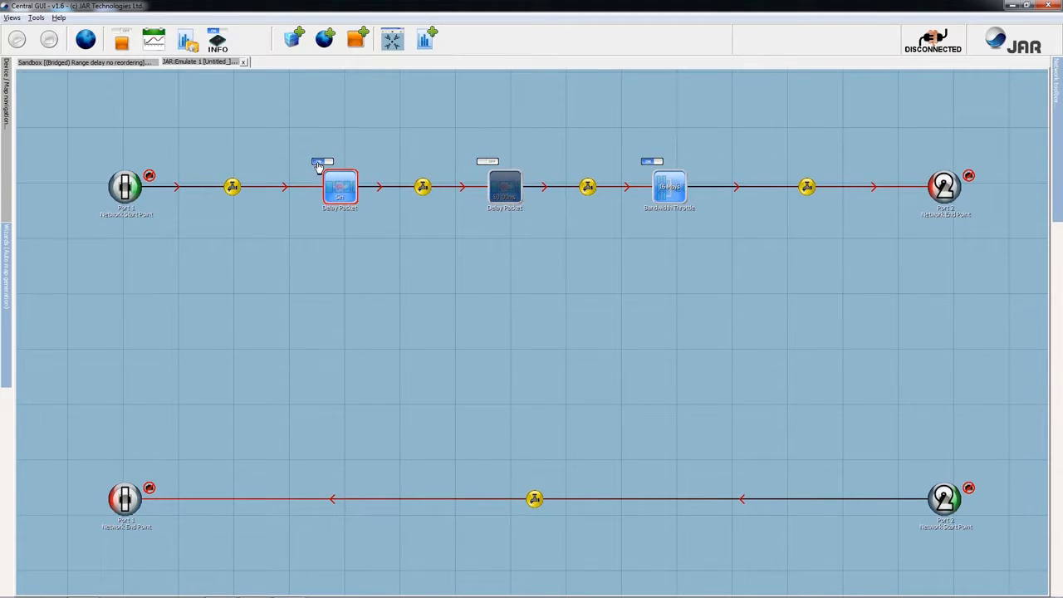
{"action": "left_click", "coordinate": [488, 163]}
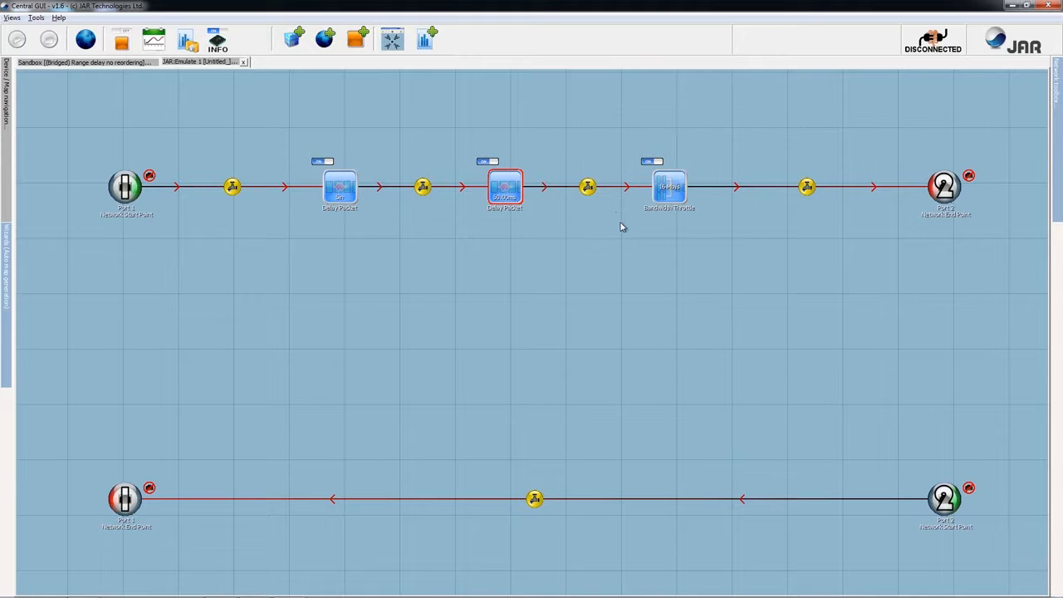
- Place unconnected Packet Corruption, Drop Packets and Packet Sink Hole objects in a row below the upper link
{"action": "mouse_move", "coordinate": [1058, 192]}
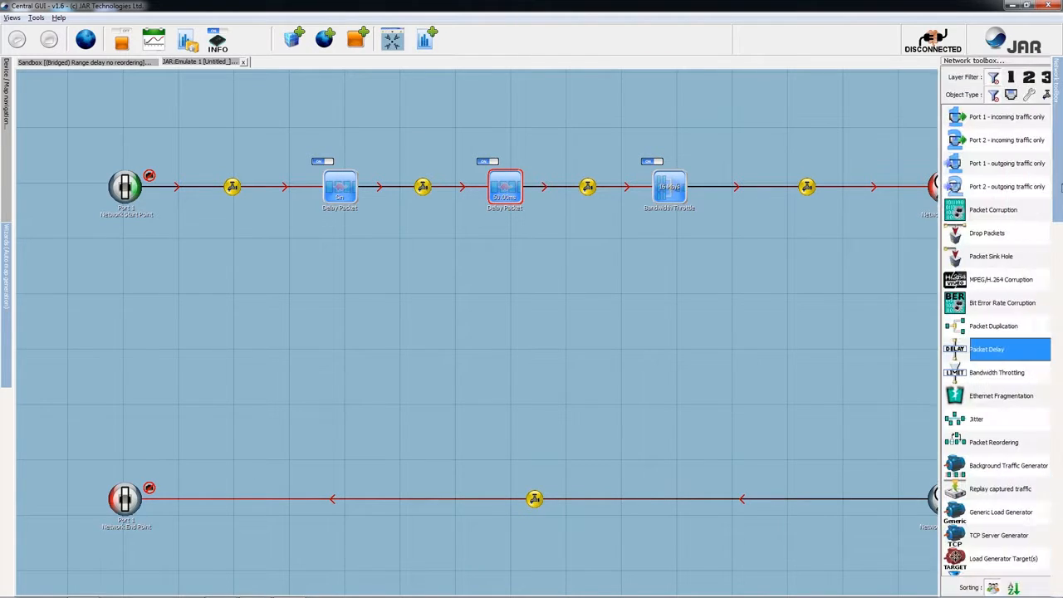
{"action": "left_click", "coordinate": [997, 215]}
{"action": "left_click", "coordinate": [969, 442]}
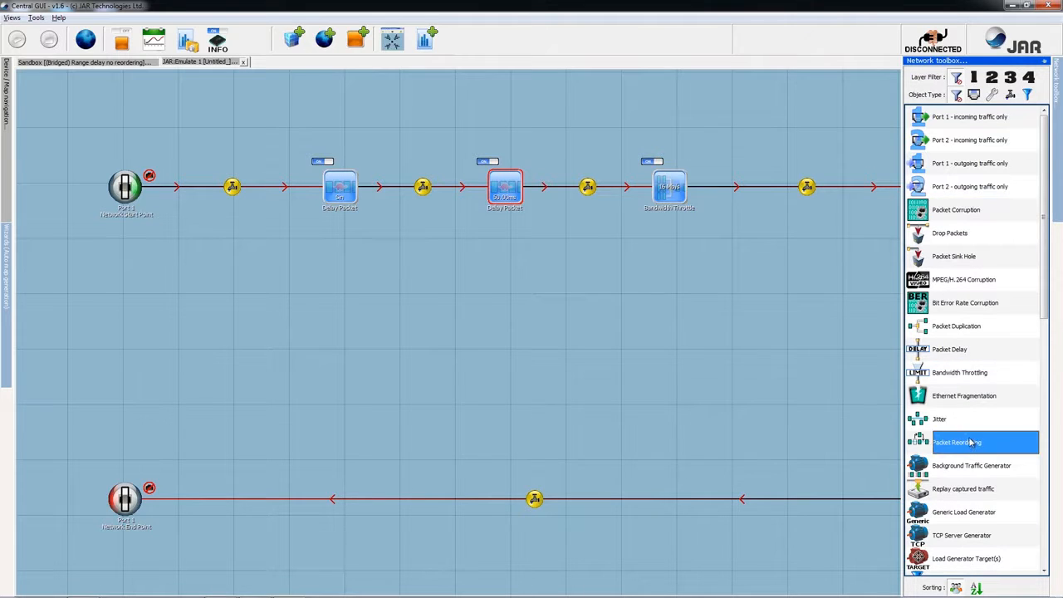
{"action": "left_click", "coordinate": [975, 210]}
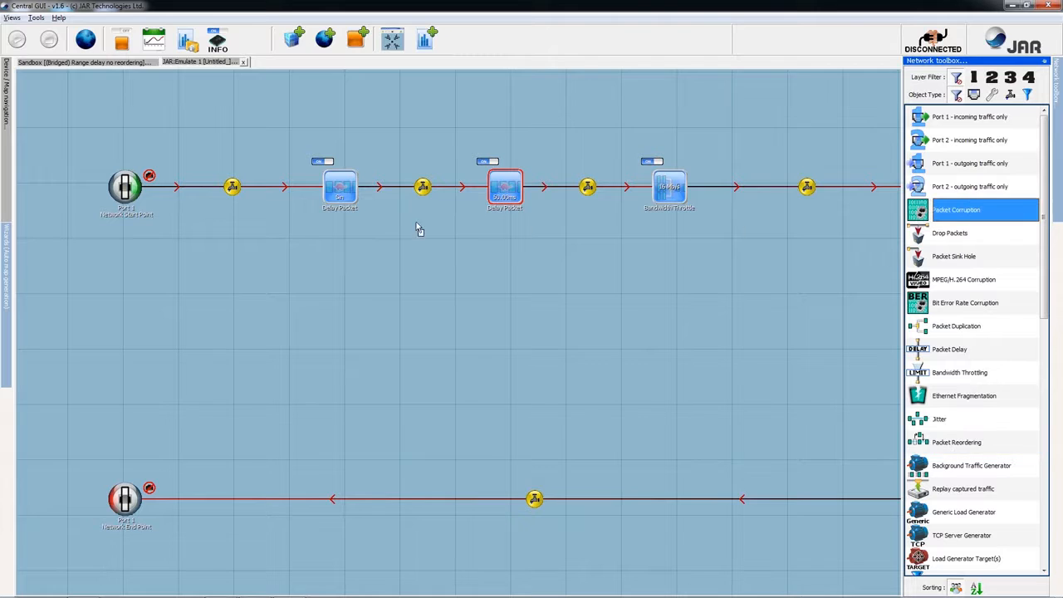
{"action": "left_click", "coordinate": [274, 269]}
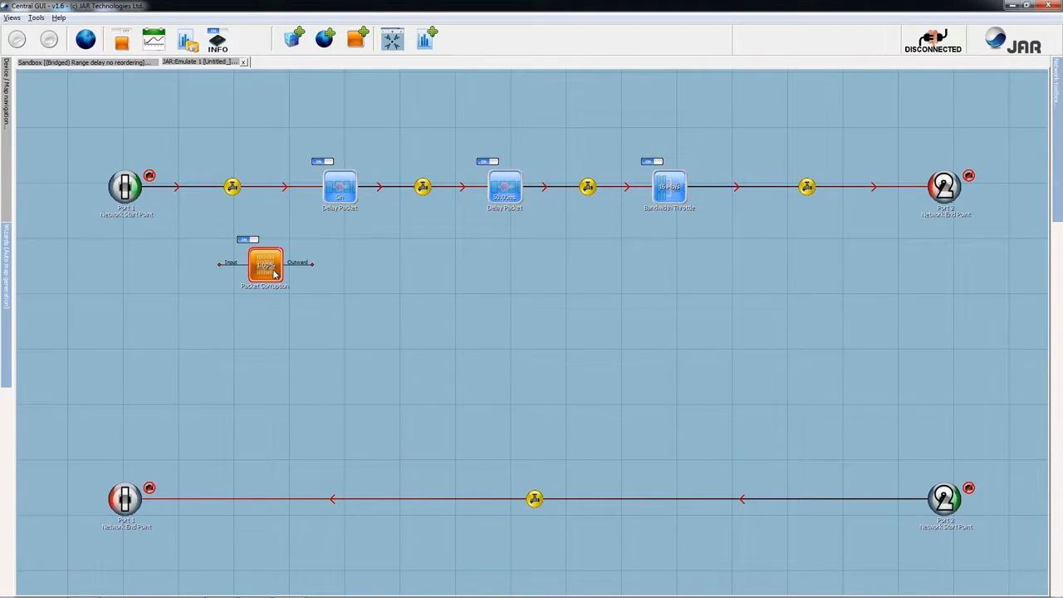
{"action": "mouse_move", "coordinate": [1053, 188]}
{"action": "left_click", "coordinate": [1001, 233]}
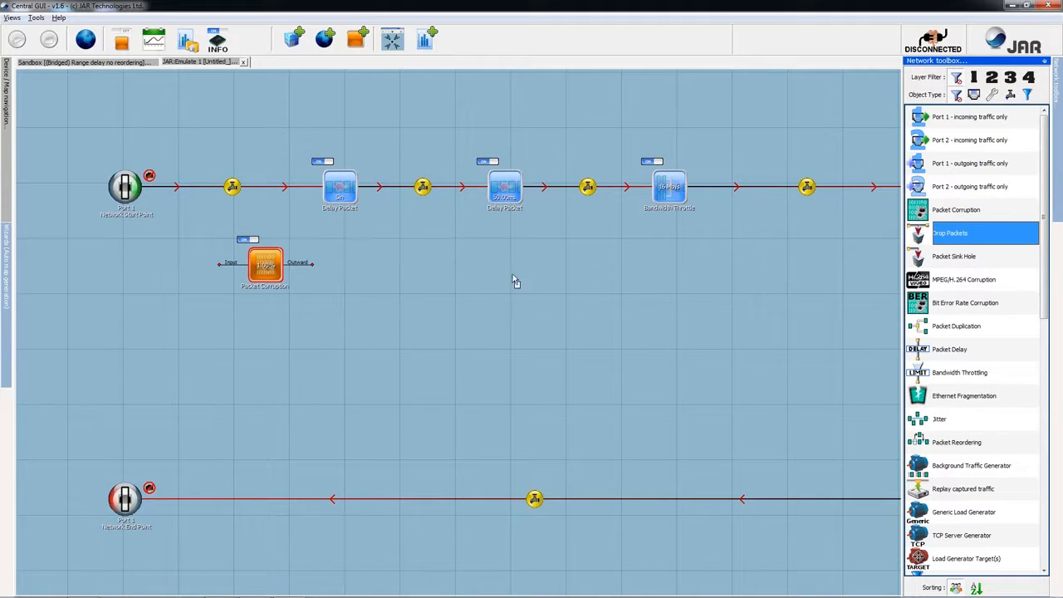
{"action": "left_click", "coordinate": [387, 264]}
{"action": "left_click", "coordinate": [1003, 259]}
{"action": "left_click", "coordinate": [517, 264]}
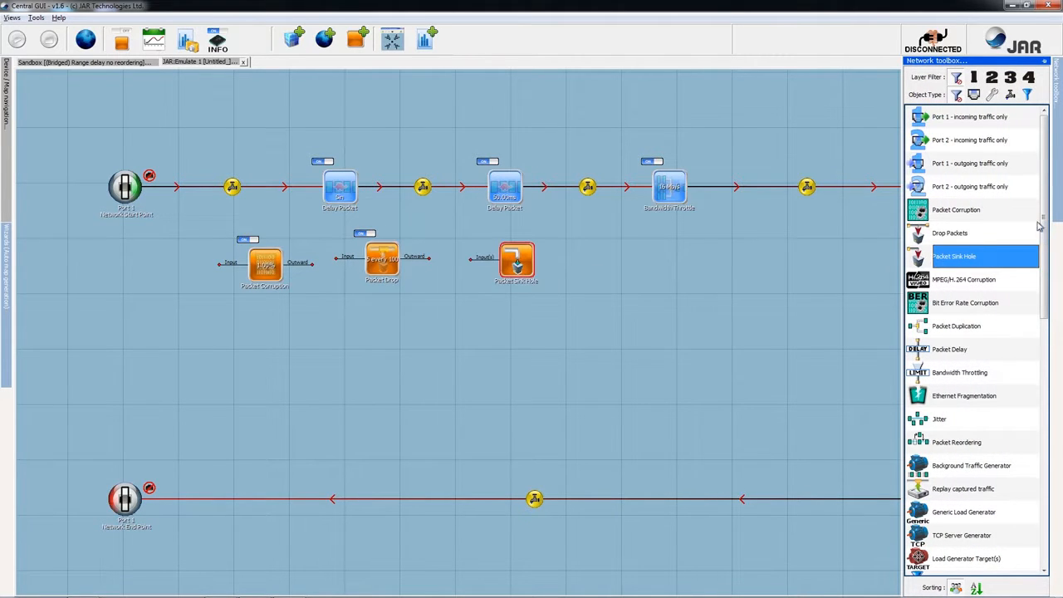
- Extend the row with unconnected MPEG/H.264 Corruption and Bit Error Rate Corruption objects
{"action": "left_click", "coordinate": [988, 279]}
{"action": "left_click", "coordinate": [628, 262]}
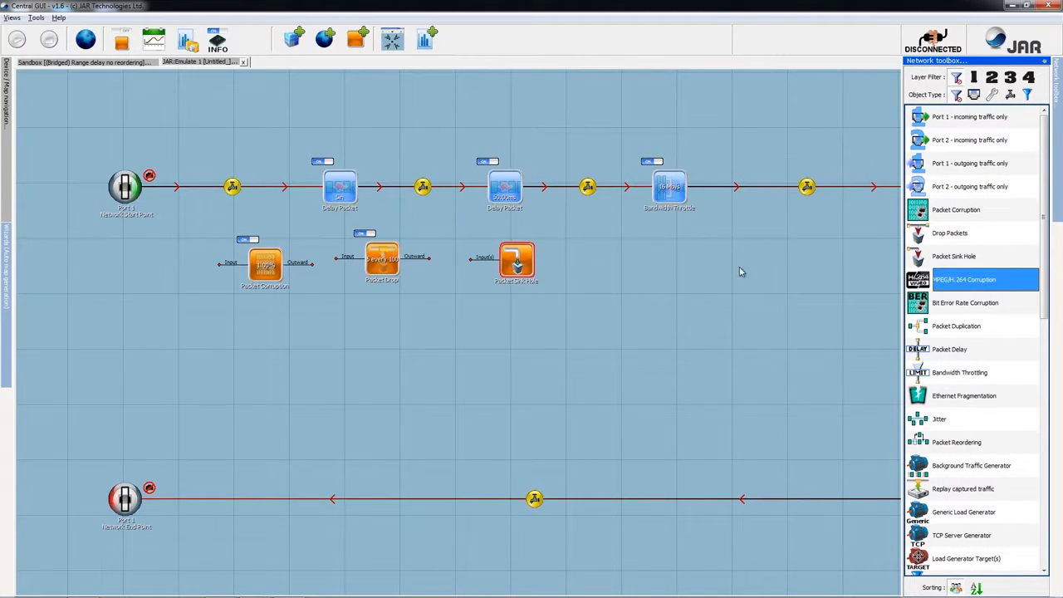
{"action": "mouse_move", "coordinate": [1060, 205]}
{"action": "left_click", "coordinate": [1002, 305]}
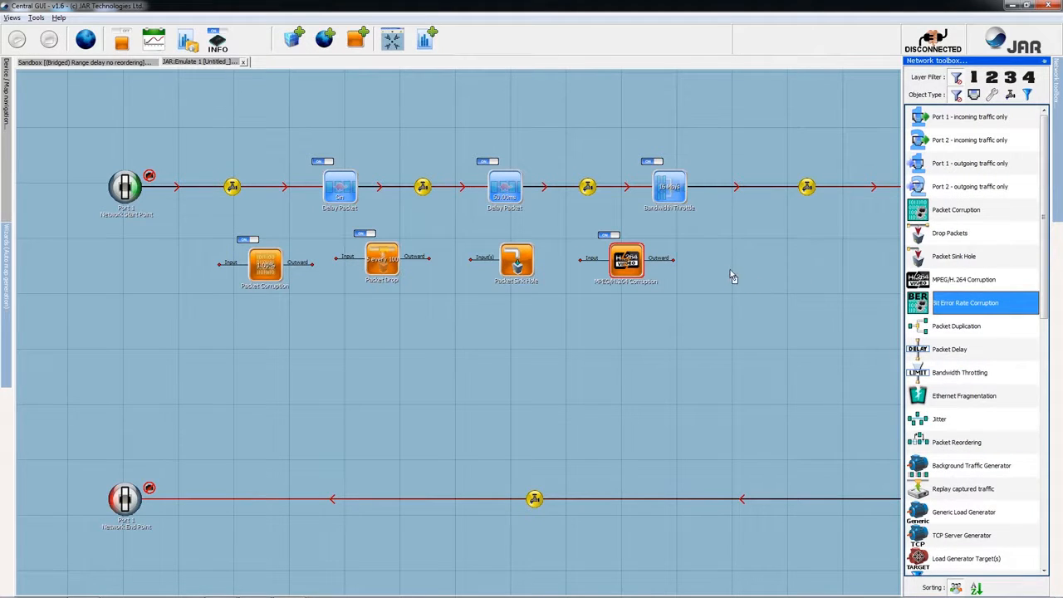
{"action": "left_click", "coordinate": [753, 266]}
- Start a second row of unconnected objects with Packet Duplication, Packet Delay and Bandwidth Throttling
{"action": "left_click", "coordinate": [988, 326]}
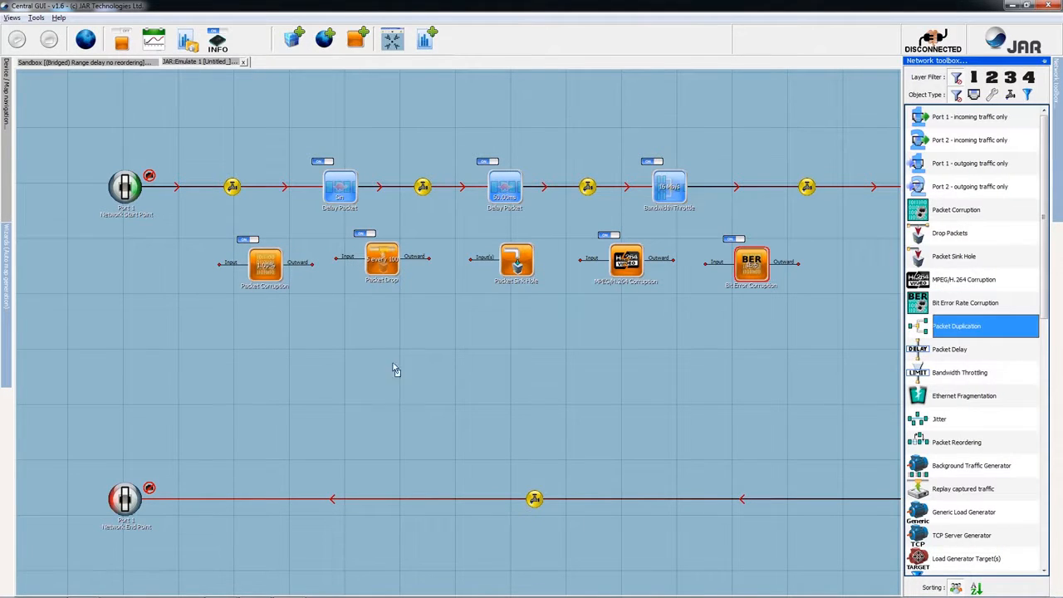
{"action": "left_click", "coordinate": [287, 340]}
{"action": "mouse_move", "coordinate": [1059, 174]}
{"action": "left_click", "coordinate": [938, 347]}
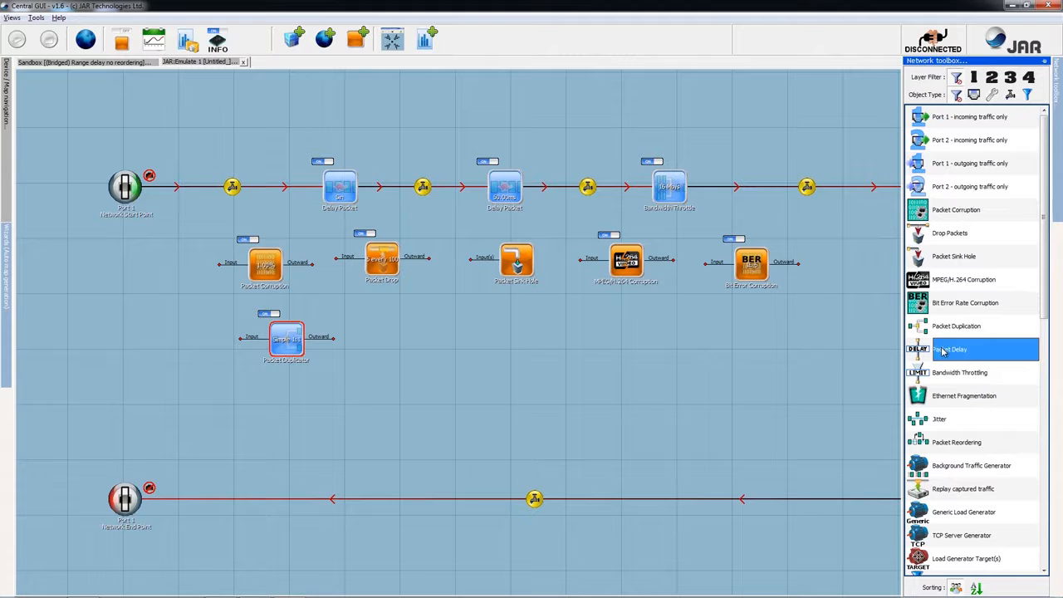
{"action": "left_click", "coordinate": [416, 336]}
{"action": "mouse_move", "coordinate": [1061, 155]}
{"action": "left_click", "coordinate": [955, 370]}
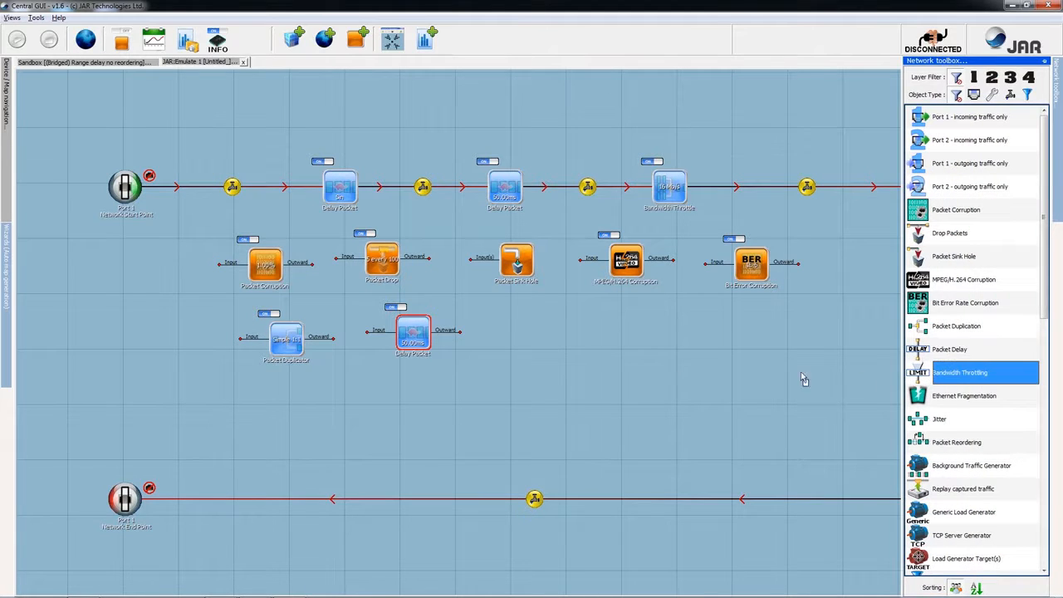
{"action": "left_click", "coordinate": [526, 326]}
- Extend the second row with unconnected Ethernet Fragmentation and Jitter objects
{"action": "mouse_move", "coordinate": [1061, 203]}
{"action": "left_click", "coordinate": [954, 394]}
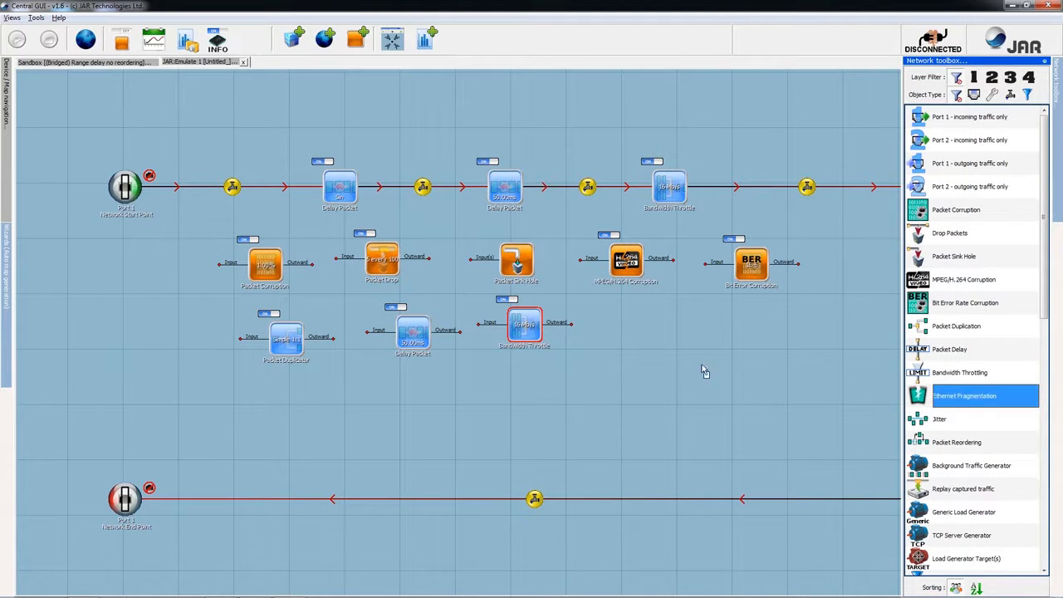
{"action": "left_click", "coordinate": [634, 328]}
{"action": "left_click", "coordinate": [968, 419]}
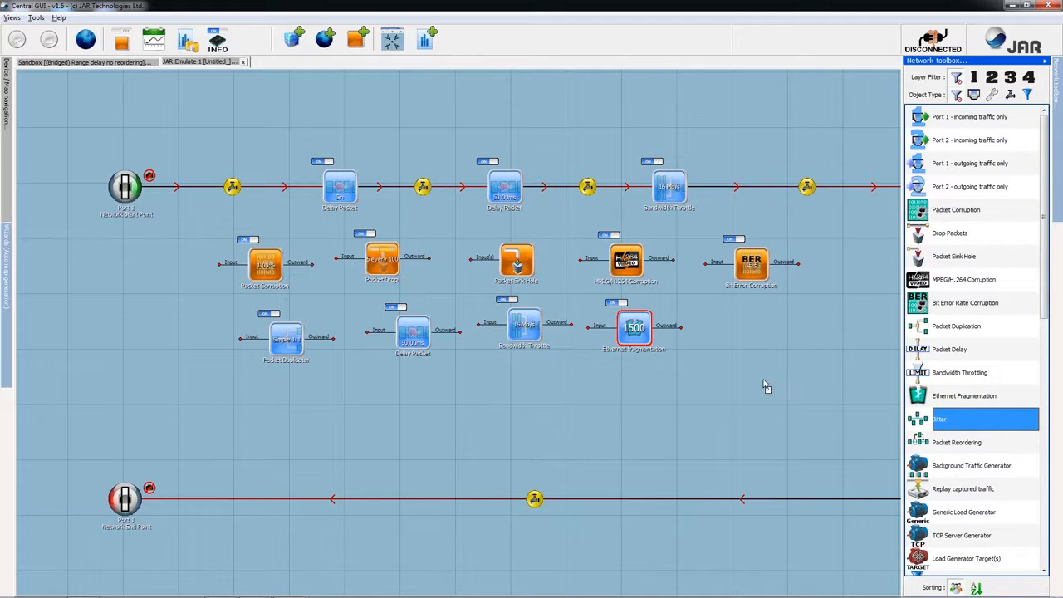
{"action": "left_click", "coordinate": [742, 338]}
- Place an unconnected Packet Reordering object centred below the second row and shift it slightly down
{"action": "mouse_move", "coordinate": [1058, 231]}
{"action": "left_click", "coordinate": [963, 440]}
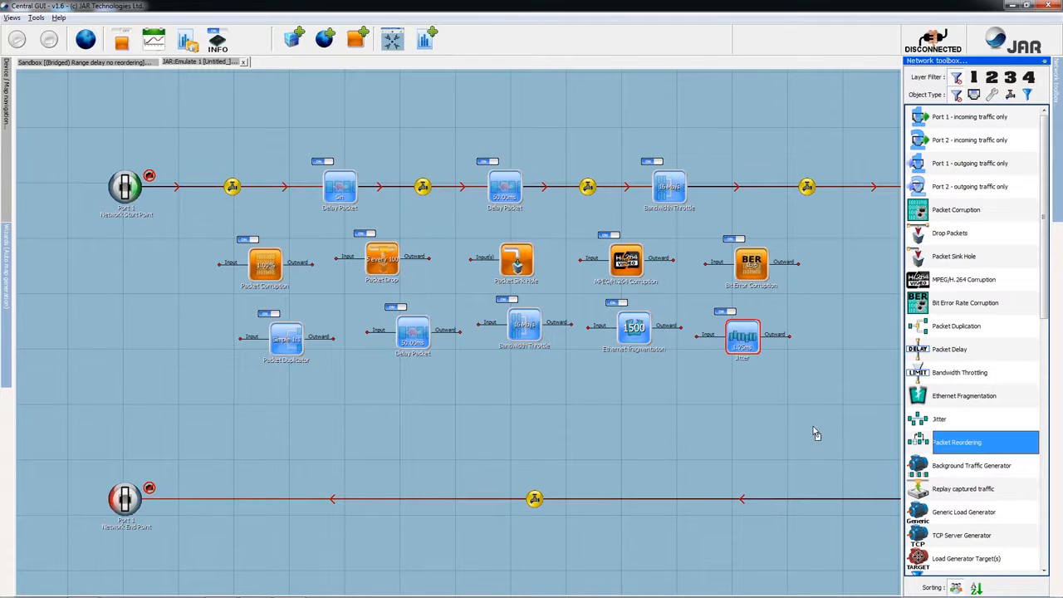
{"action": "left_click", "coordinate": [514, 407]}
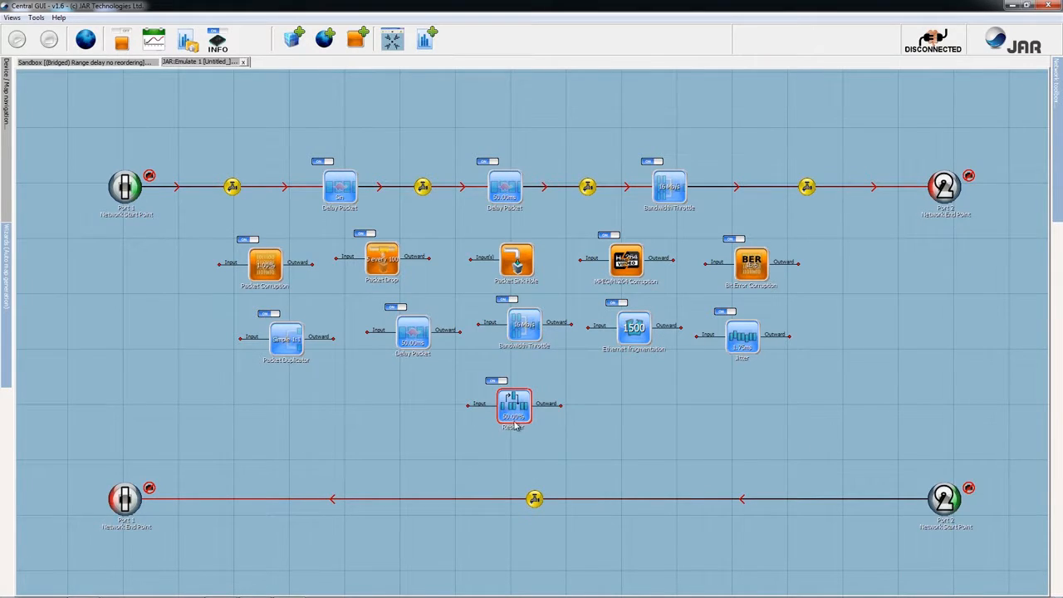
{"action": "left_click_drag", "start_coordinate": [515, 425], "coordinate": [516, 442]}
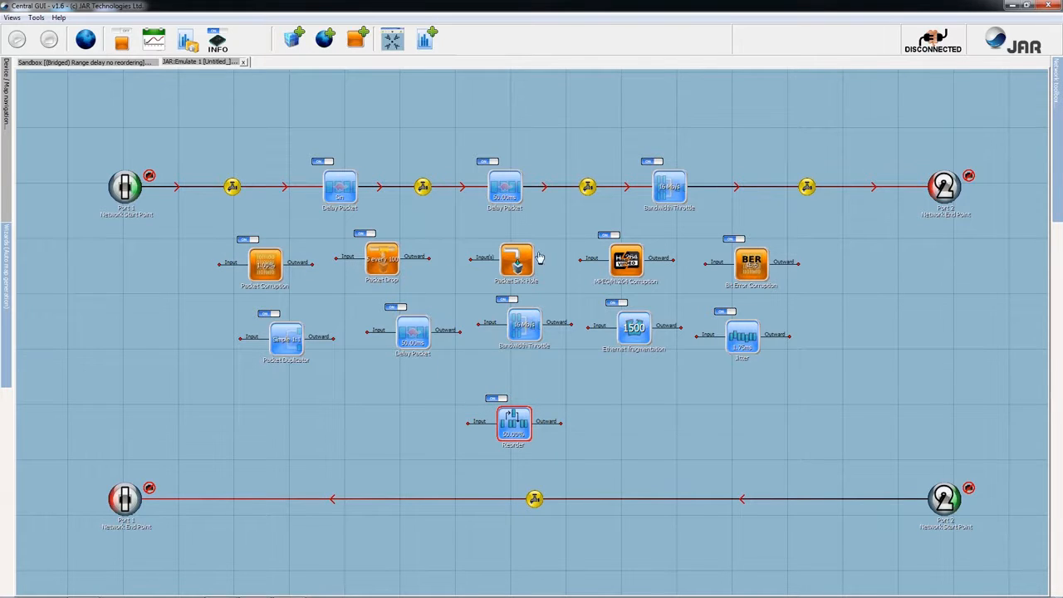
- Look over the unconnected impairment objects one by one, from Packet Corruption through Reorder
{"action": "left_click", "coordinate": [265, 261]}
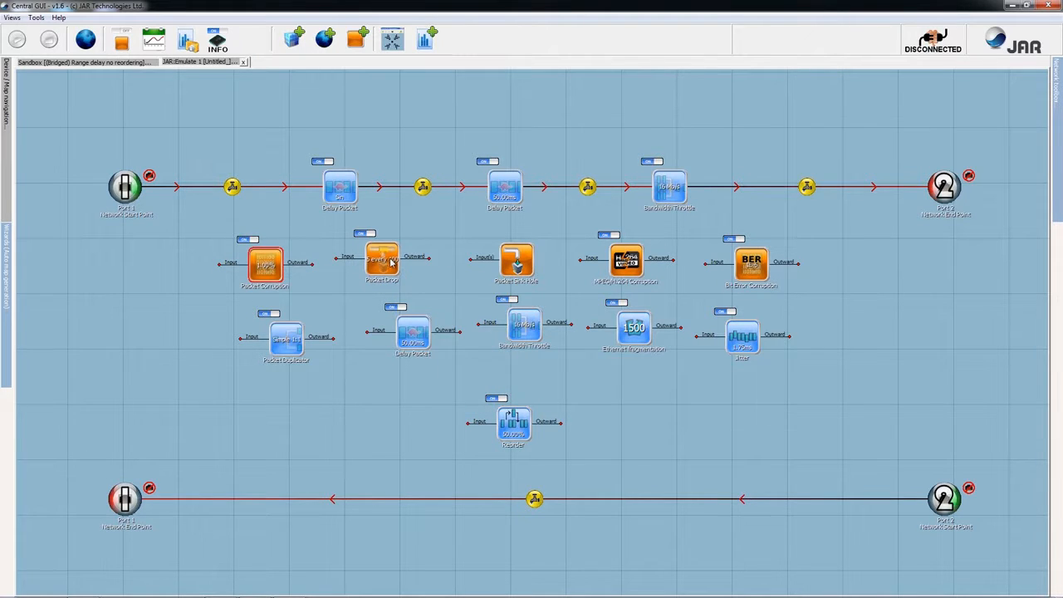
{"action": "left_click", "coordinate": [393, 263]}
{"action": "left_click", "coordinate": [516, 262]}
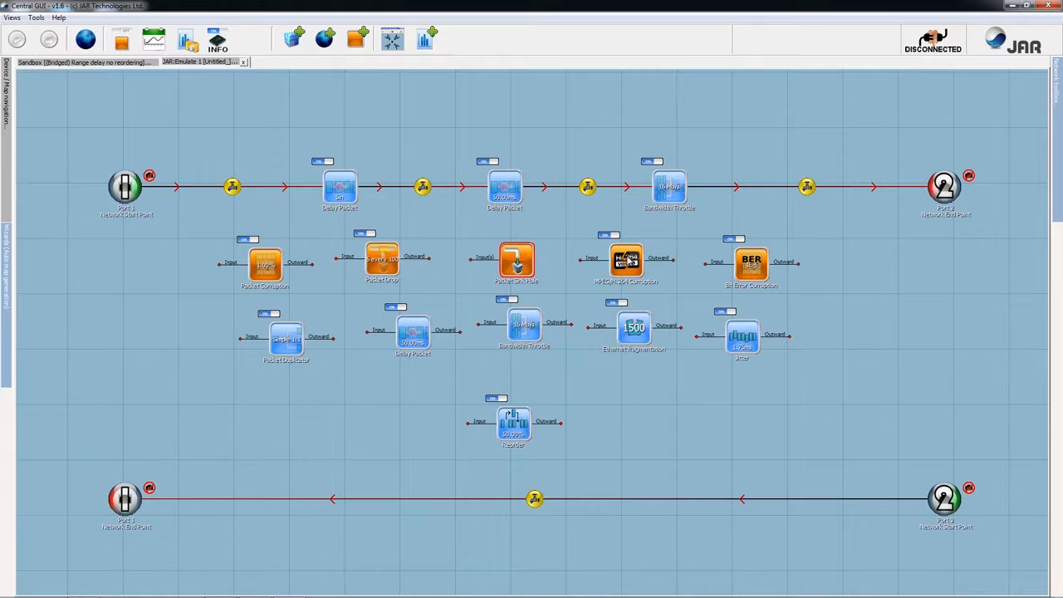
{"action": "left_click", "coordinate": [627, 262]}
{"action": "left_click", "coordinate": [753, 267]}
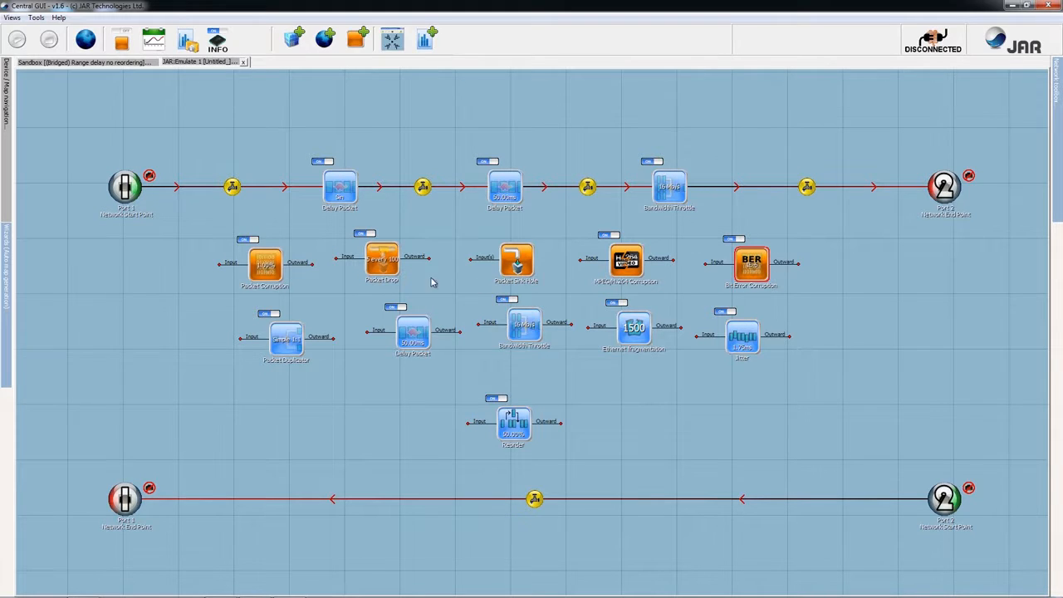
{"action": "left_click", "coordinate": [294, 341]}
{"action": "left_click", "coordinate": [420, 339]}
{"action": "left_click", "coordinate": [519, 332]}
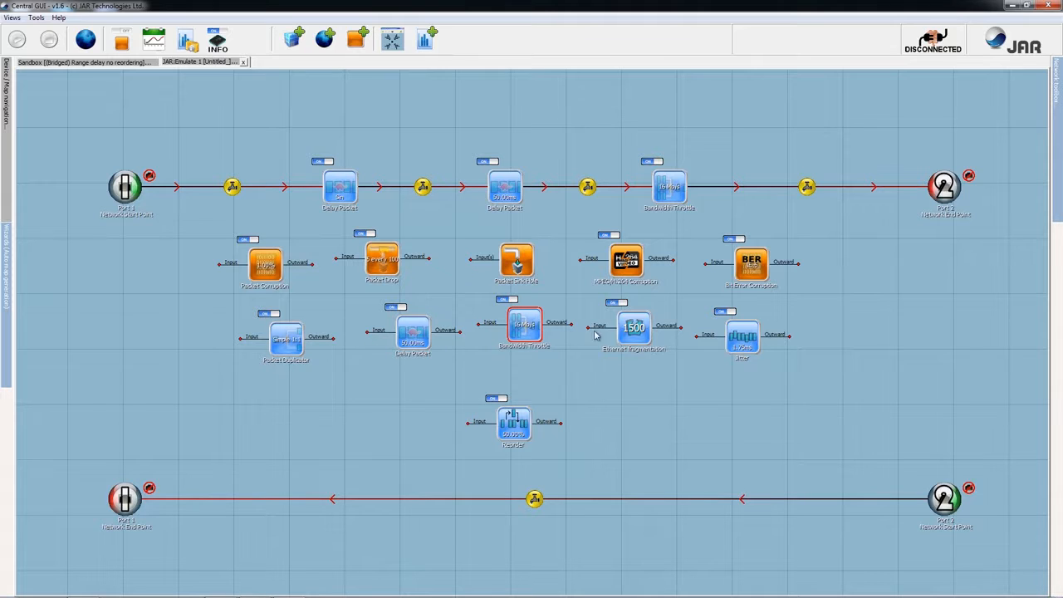
{"action": "left_click", "coordinate": [637, 330]}
{"action": "left_click", "coordinate": [742, 337]}
{"action": "left_click", "coordinate": [519, 432]}
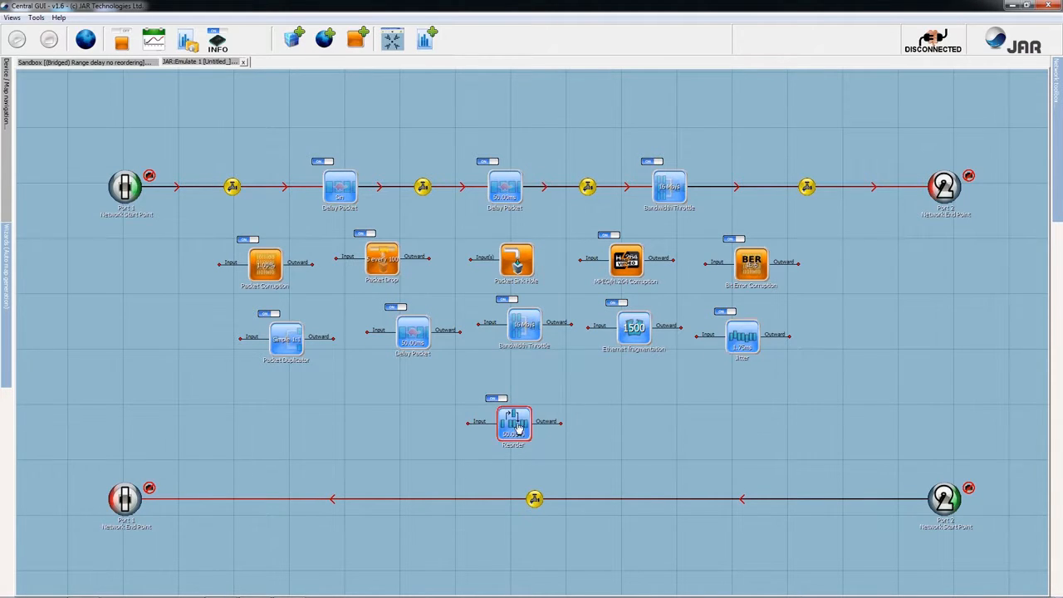
- Nudge the Reorder object slightly toward Port 2 and the unconnected Bandwidth Throttle slightly down on the map
{"action": "left_click_drag", "start_coordinate": [519, 432], "coordinate": [525, 429]}
{"action": "left_click_drag", "start_coordinate": [531, 328], "coordinate": [536, 337]}
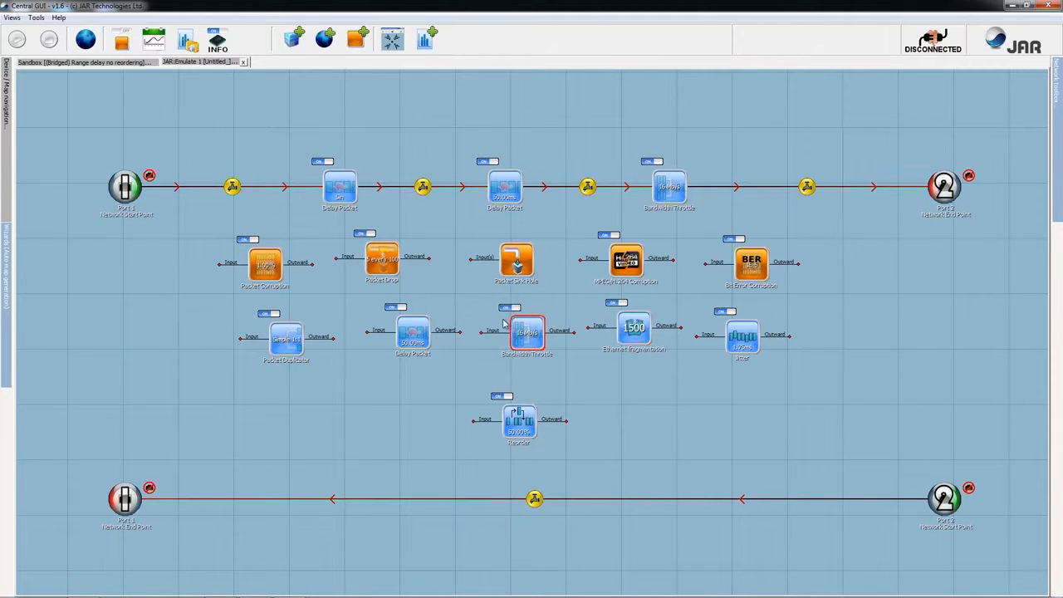
- Examine the Packet Corruption object's level, position range, all-contents option and corruption types, then discard the changes and close its settings
{"action": "double_click", "coordinate": [265, 273]}
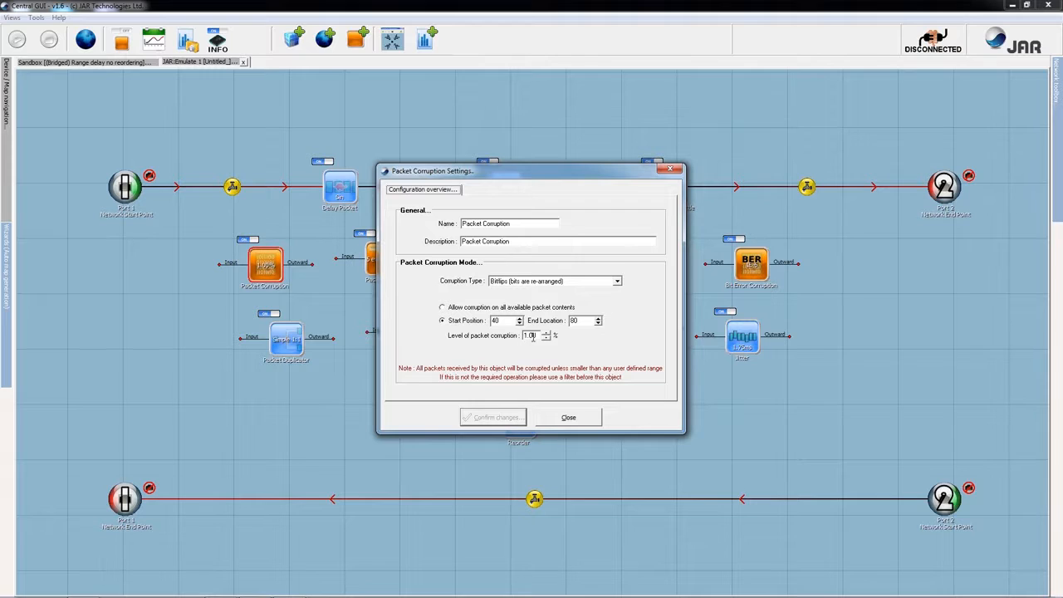
{"action": "double_click", "coordinate": [532, 336]}
{"action": "double_click", "coordinate": [496, 322]}
{"action": "double_click", "coordinate": [506, 321]}
{"action": "left_click", "coordinate": [484, 306]}
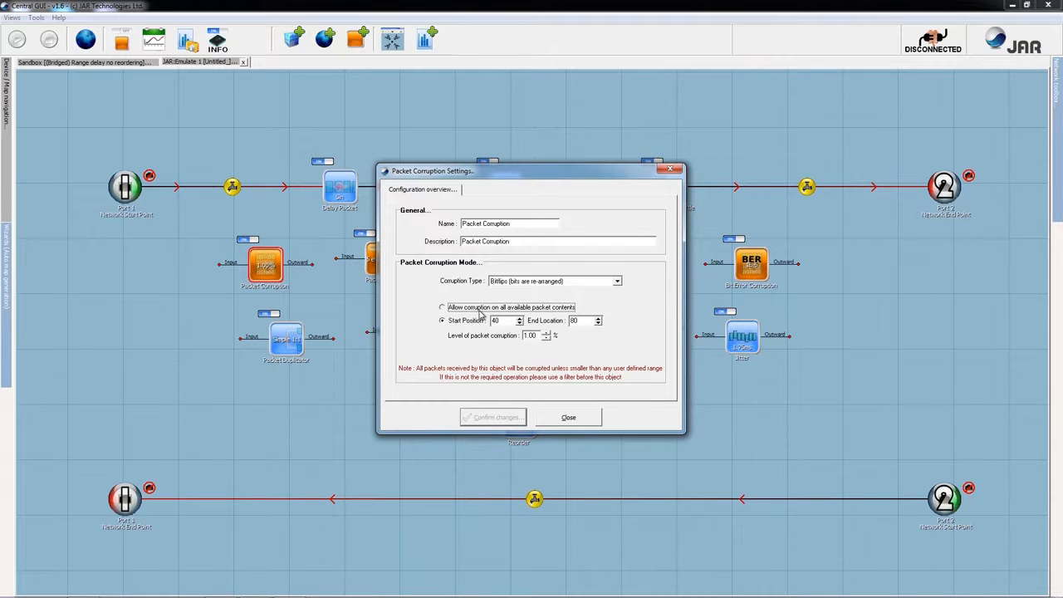
{"action": "left_click", "coordinate": [616, 282]}
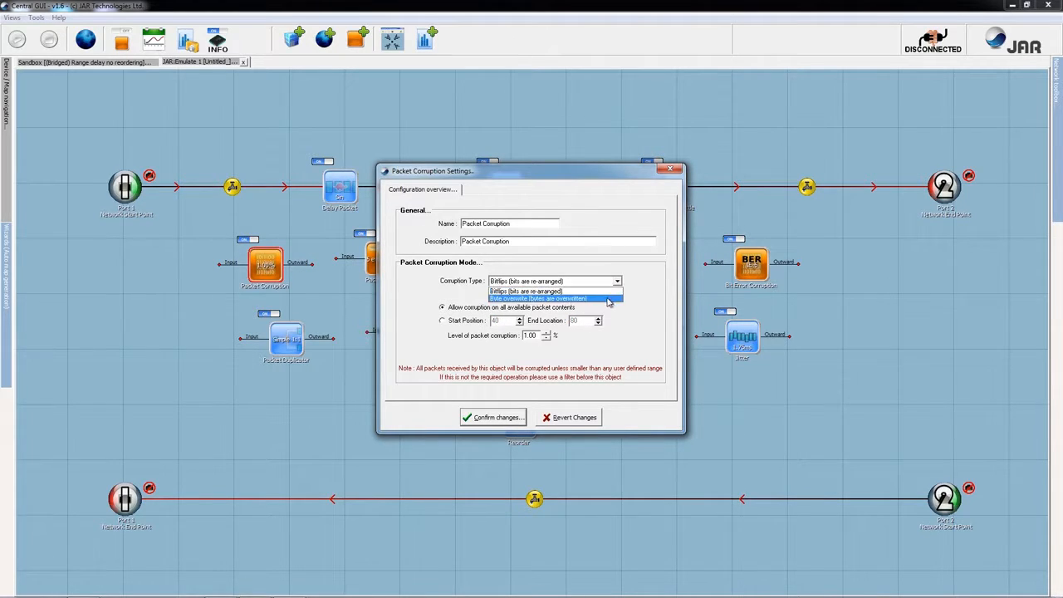
{"action": "left_click", "coordinate": [576, 420]}
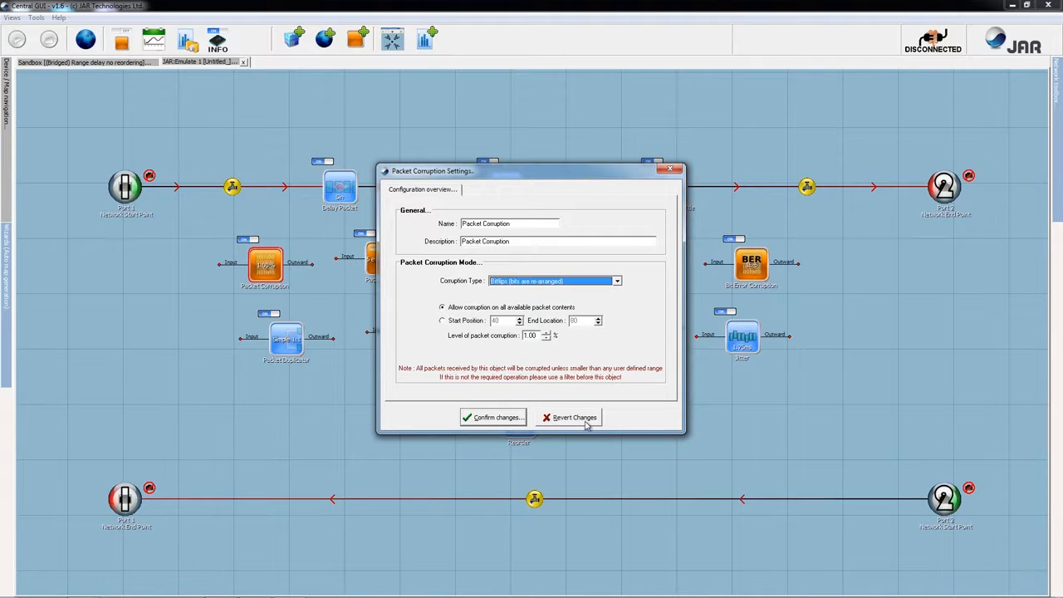
{"action": "left_click", "coordinate": [583, 422]}
{"action": "left_click", "coordinate": [584, 422]}
- Set the unconnected Packet Drop object to Percentage Drop mode, dropping 1 percent of packets
{"action": "double_click", "coordinate": [383, 263]}
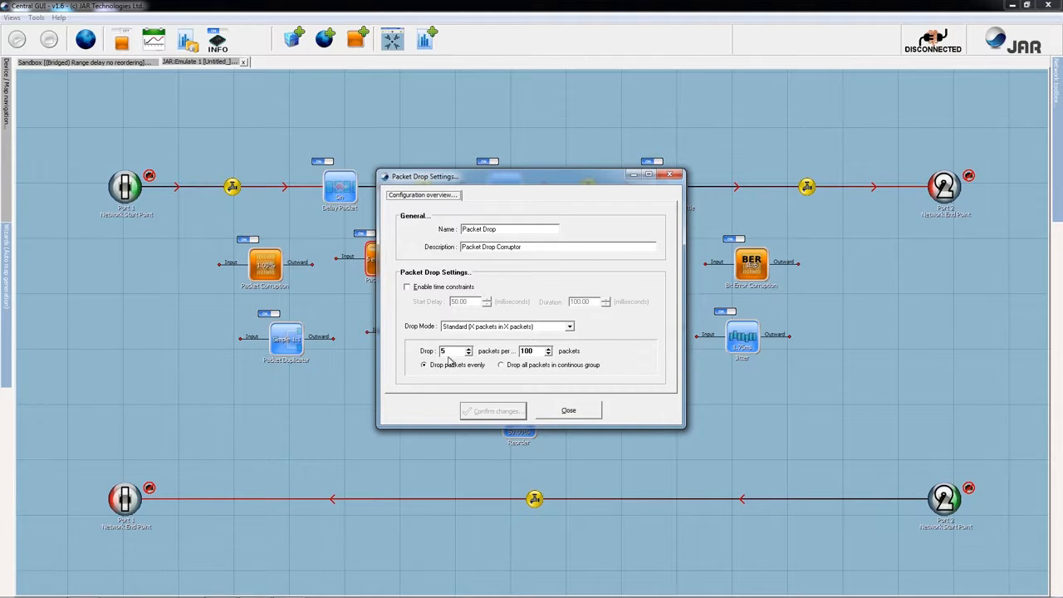
{"action": "left_click_drag", "start_coordinate": [451, 351], "coordinate": [429, 351]}
{"action": "left_click_drag", "start_coordinate": [536, 351], "coordinate": [513, 354]}
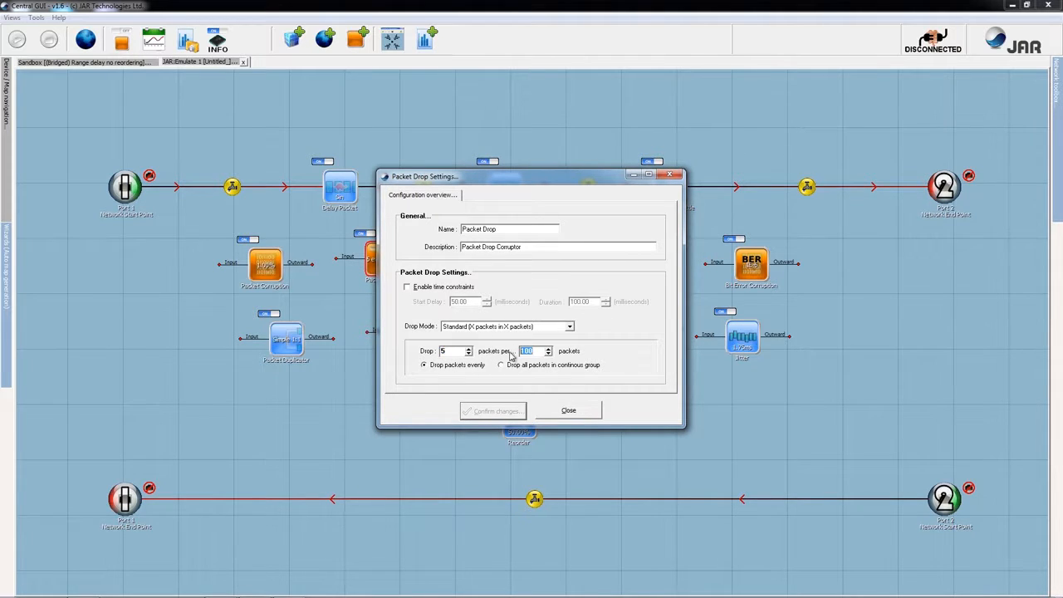
{"action": "left_click", "coordinate": [570, 327]}
{"action": "left_click", "coordinate": [477, 342]}
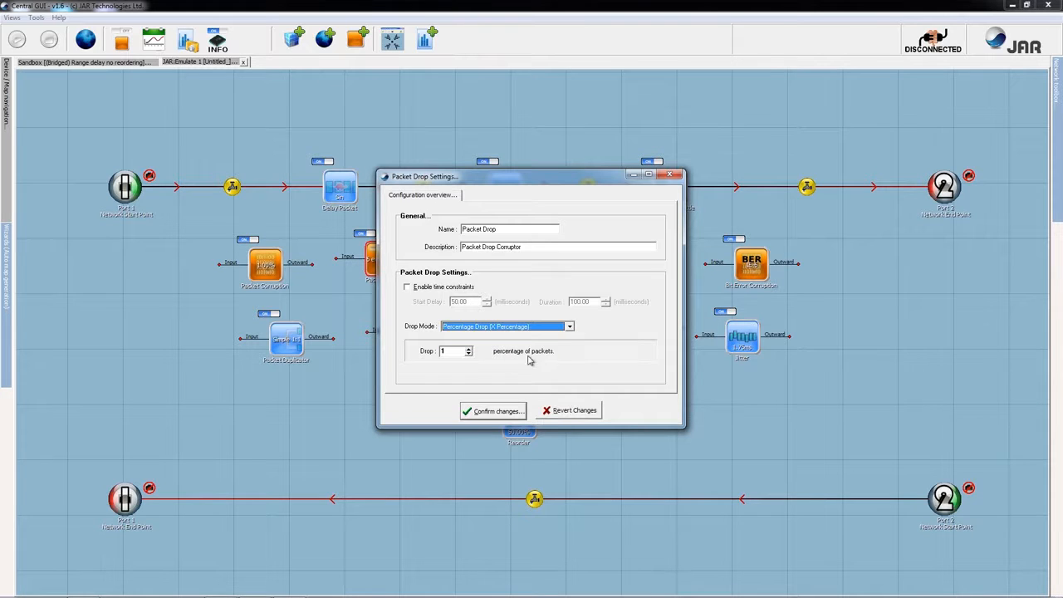
{"action": "double_click", "coordinate": [461, 351]}
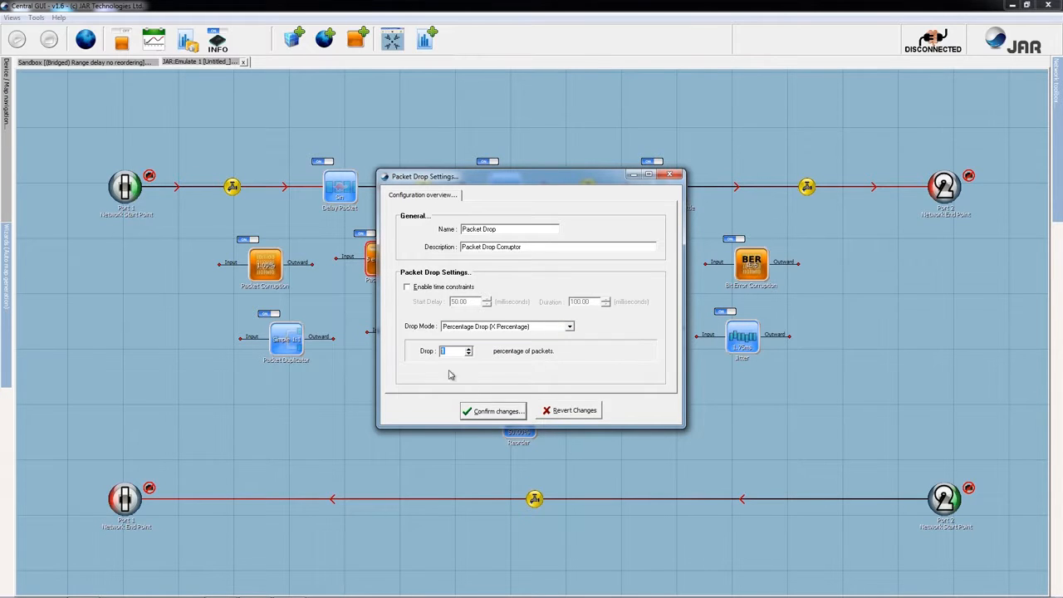
{"action": "left_click", "coordinate": [509, 412]}
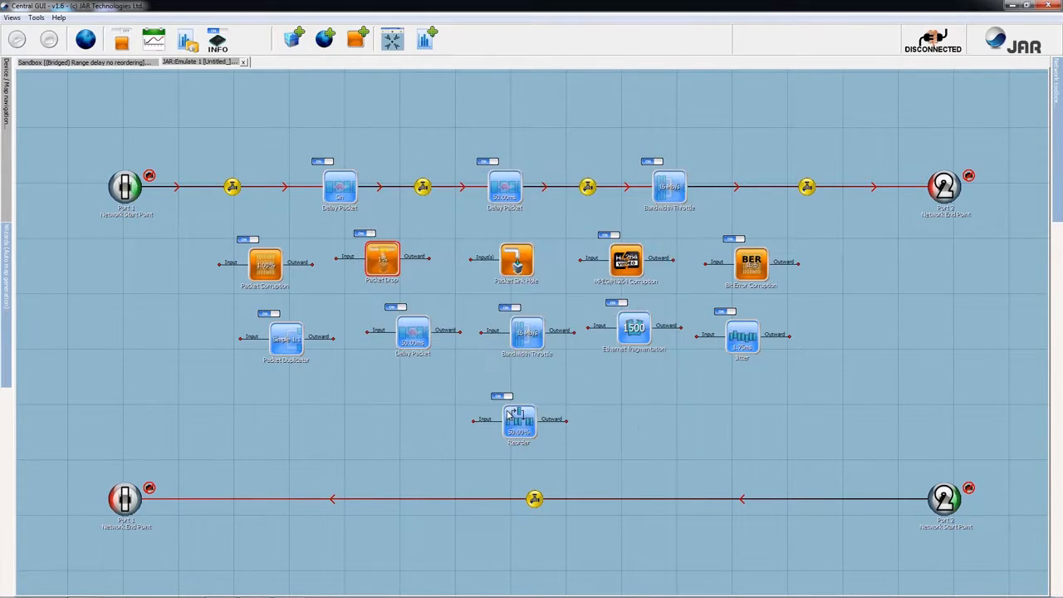
- Nudge the Packet Sink Hole slightly toward Port 1 and review the MPEG/H.264 Corruption object's settings
{"action": "left_click_drag", "start_coordinate": [520, 269], "coordinate": [517, 265]}
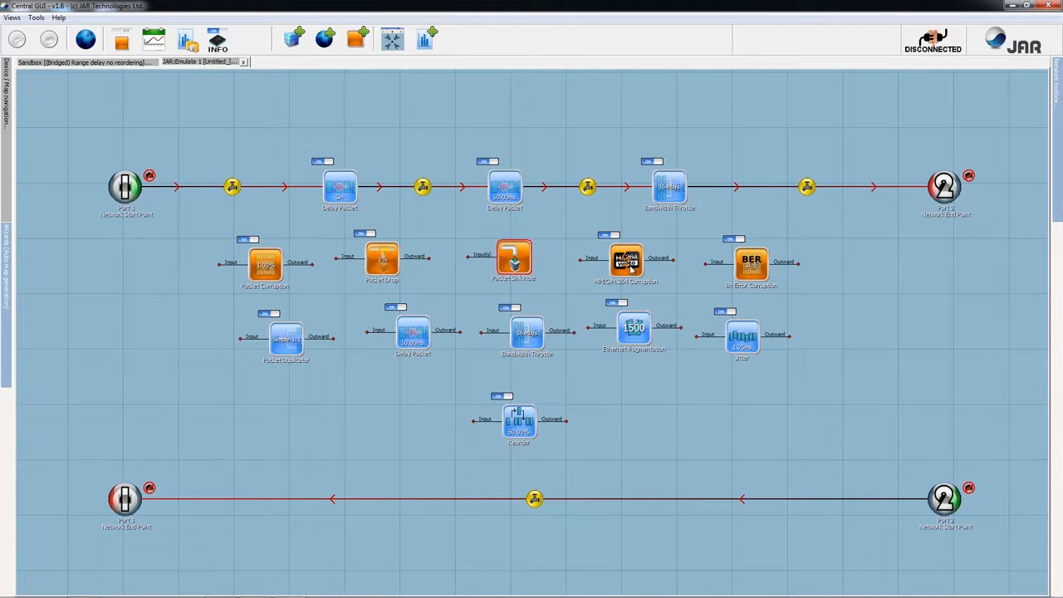
{"action": "double_click", "coordinate": [629, 266]}
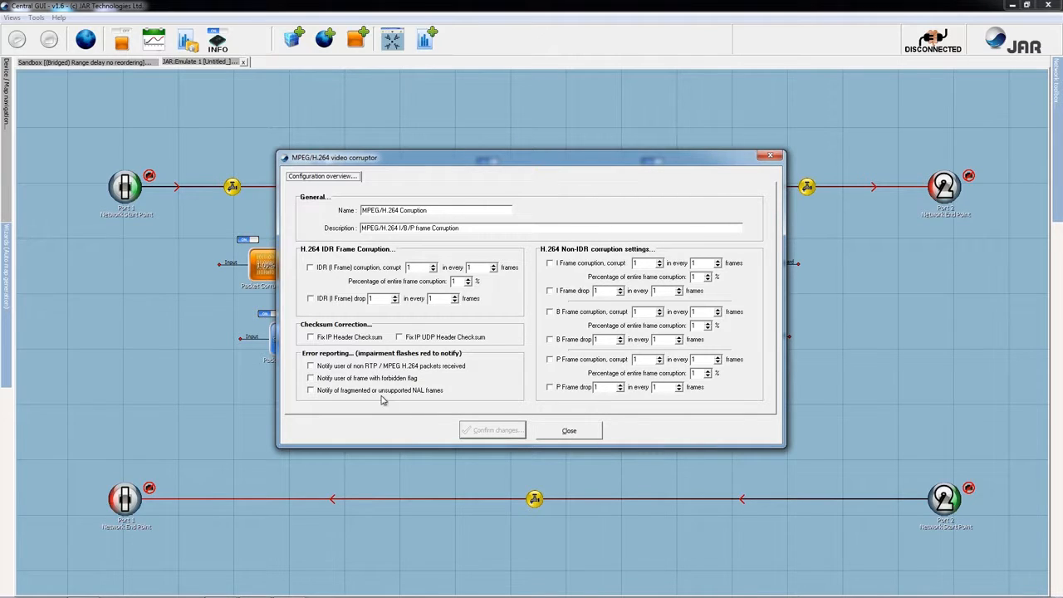
{"action": "left_click", "coordinate": [567, 431]}
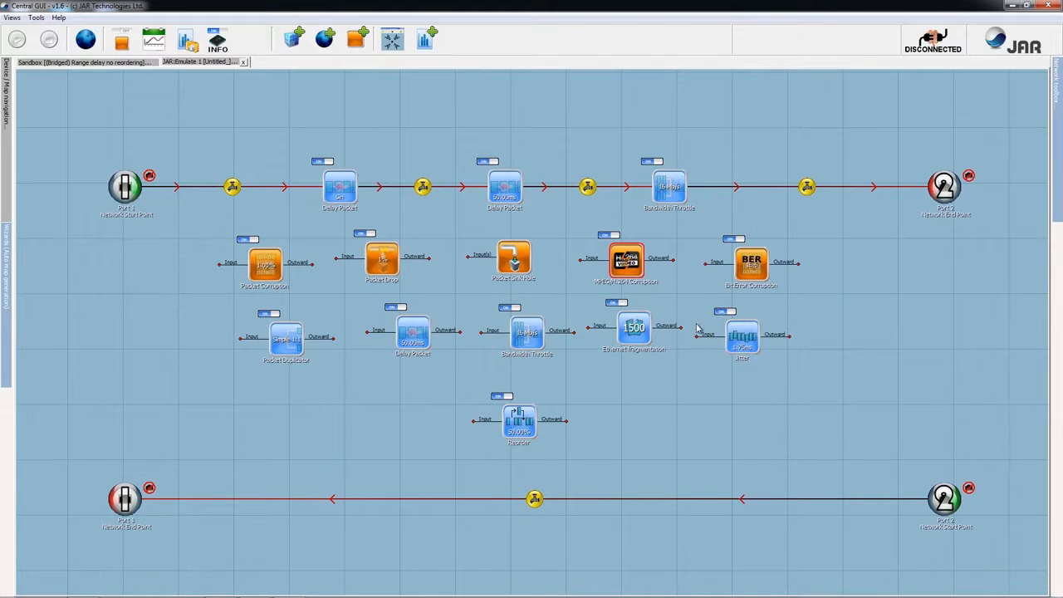
{"action": "double_click", "coordinate": [750, 272]}
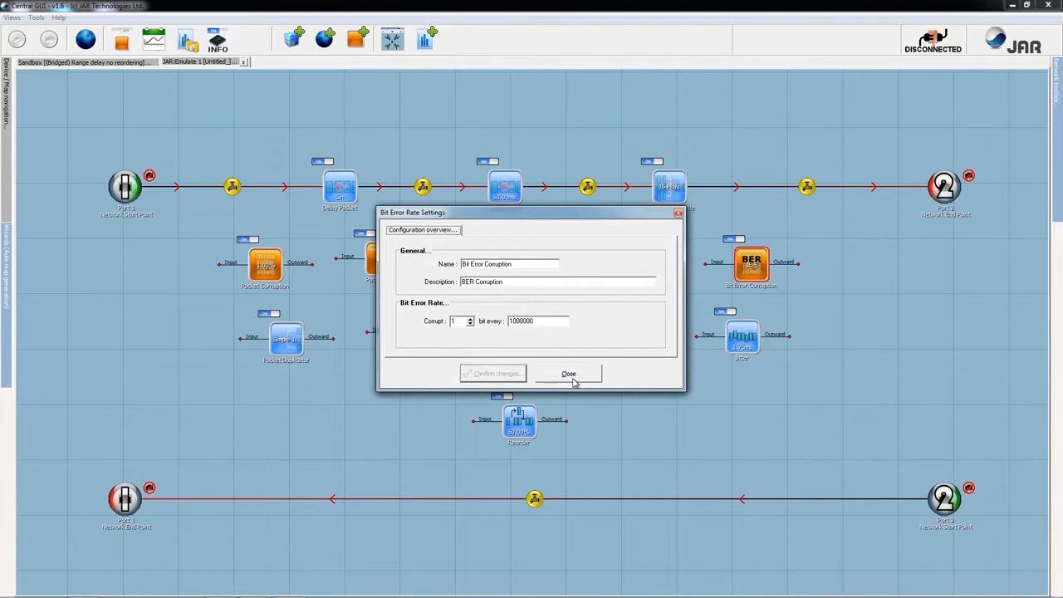
{"action": "double_click", "coordinate": [462, 320]}
{"action": "left_click_drag", "start_coordinate": [551, 321], "coordinate": [504, 330]}
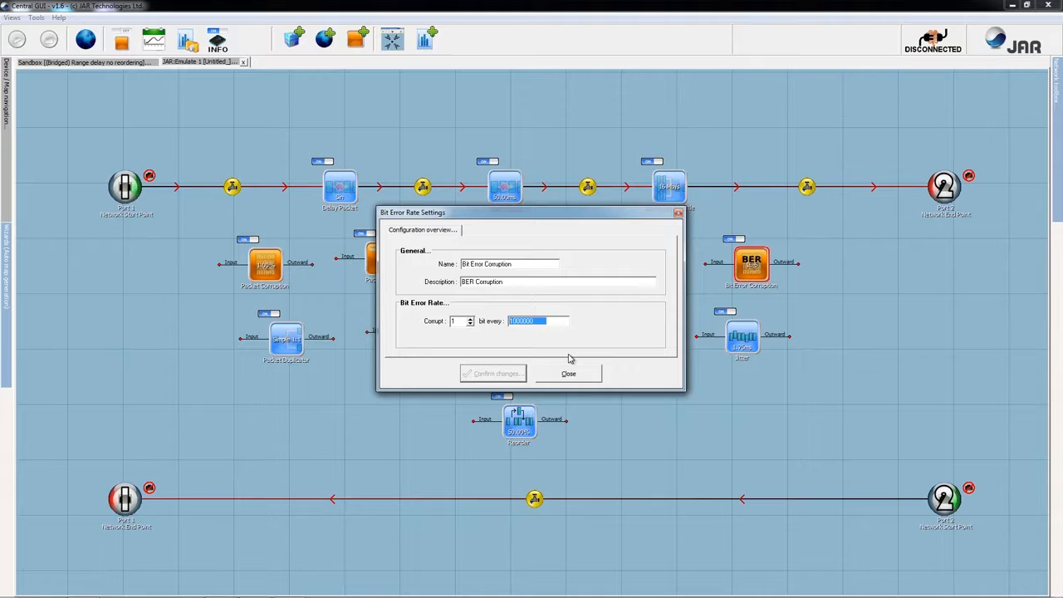
{"action": "type", "text": "1000000000000000"}
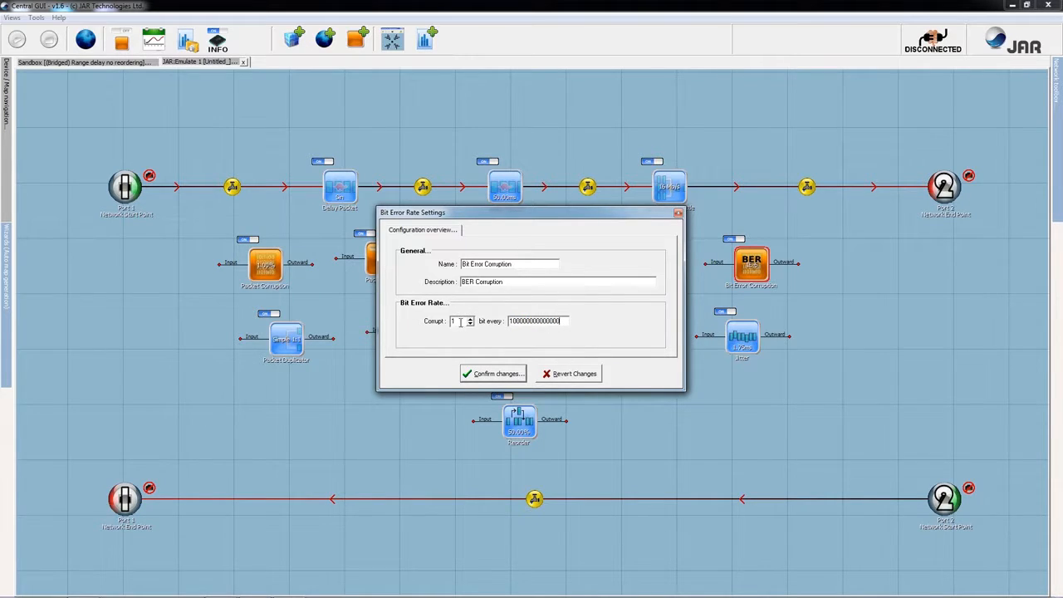
{"action": "left_click", "coordinate": [508, 378]}
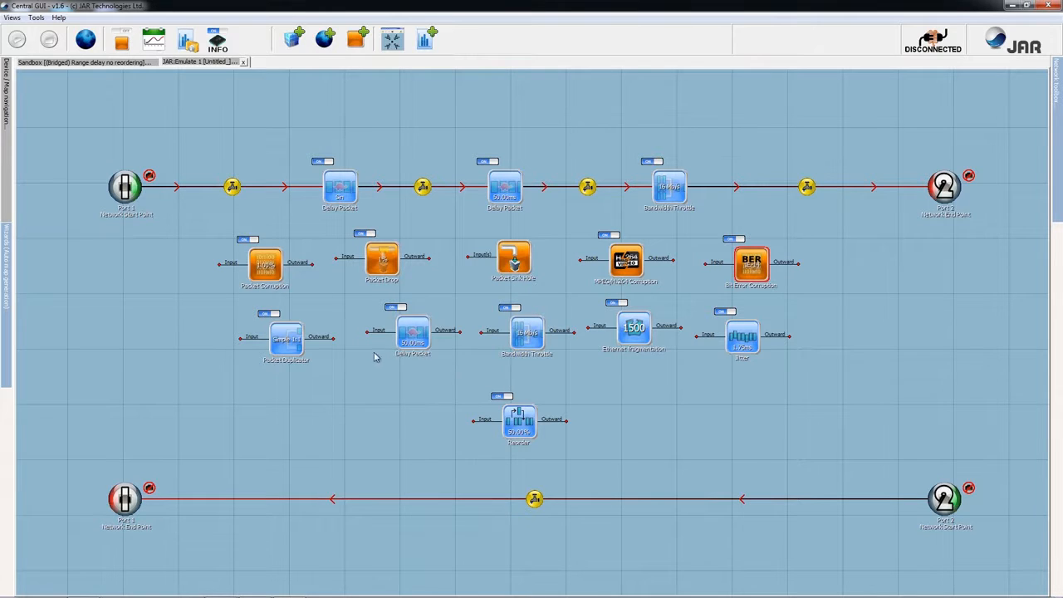
- Set the Packet Duplicator to Complex Timed (multiple duplication after time period) with a 10 ms delay and 10 duplications
{"action": "double_click", "coordinate": [292, 341]}
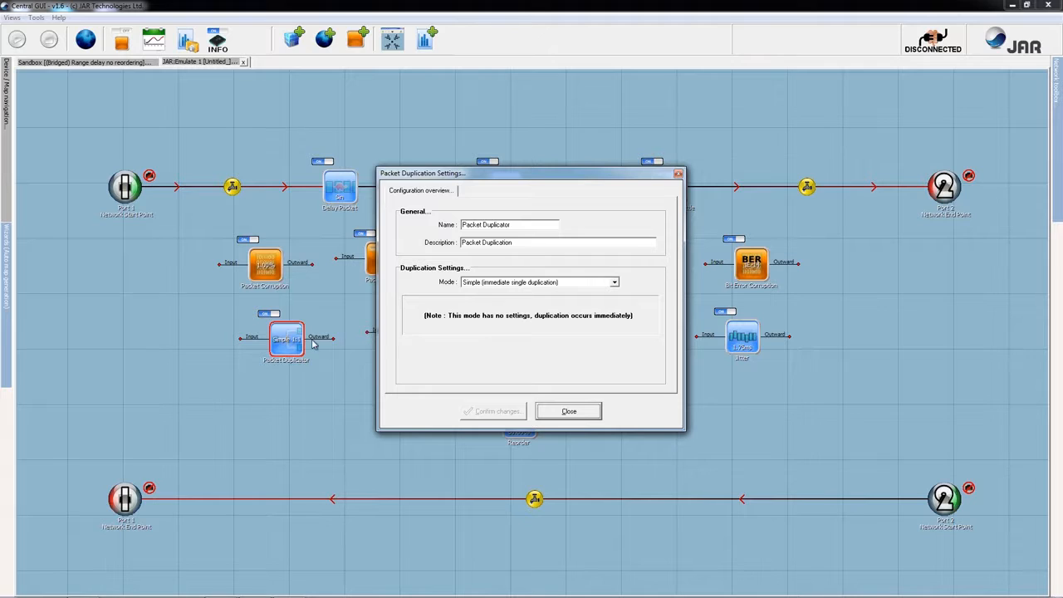
{"action": "left_click", "coordinate": [538, 282]}
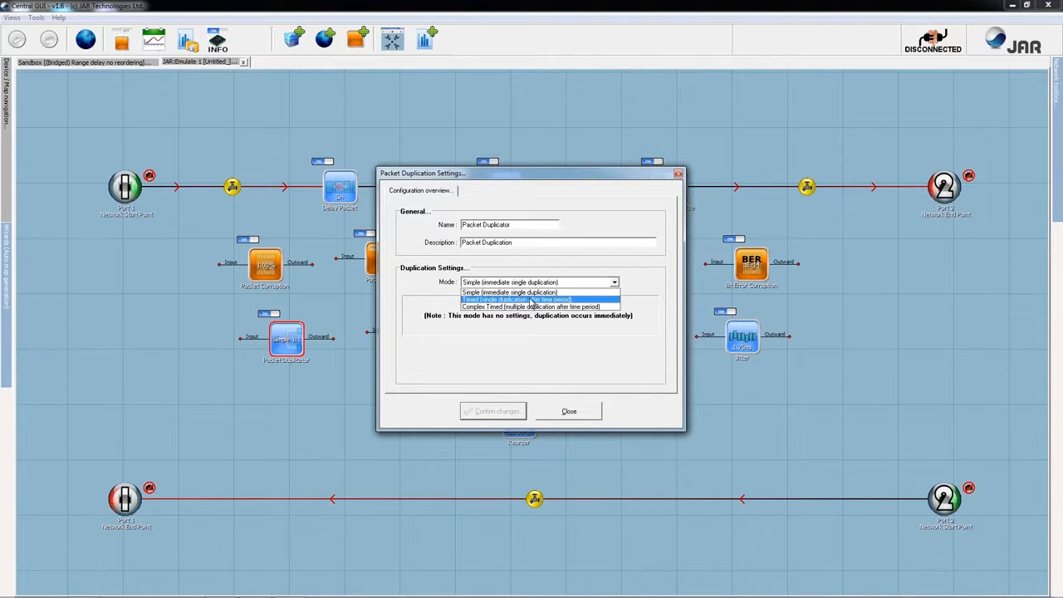
{"action": "left_click", "coordinate": [536, 305]}
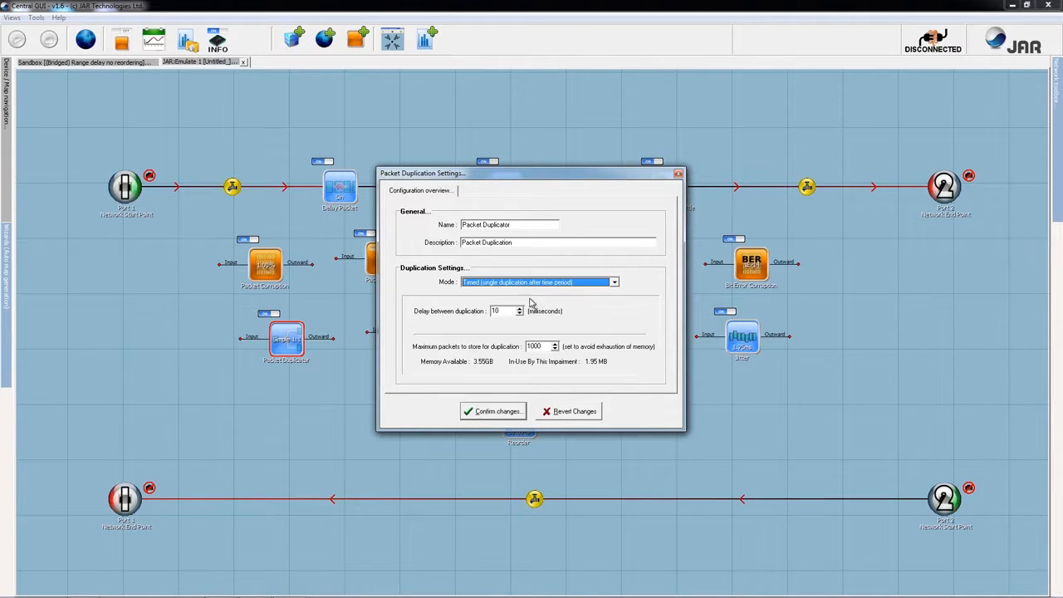
{"action": "double_click", "coordinate": [496, 311]}
{"action": "left_click", "coordinate": [589, 284]}
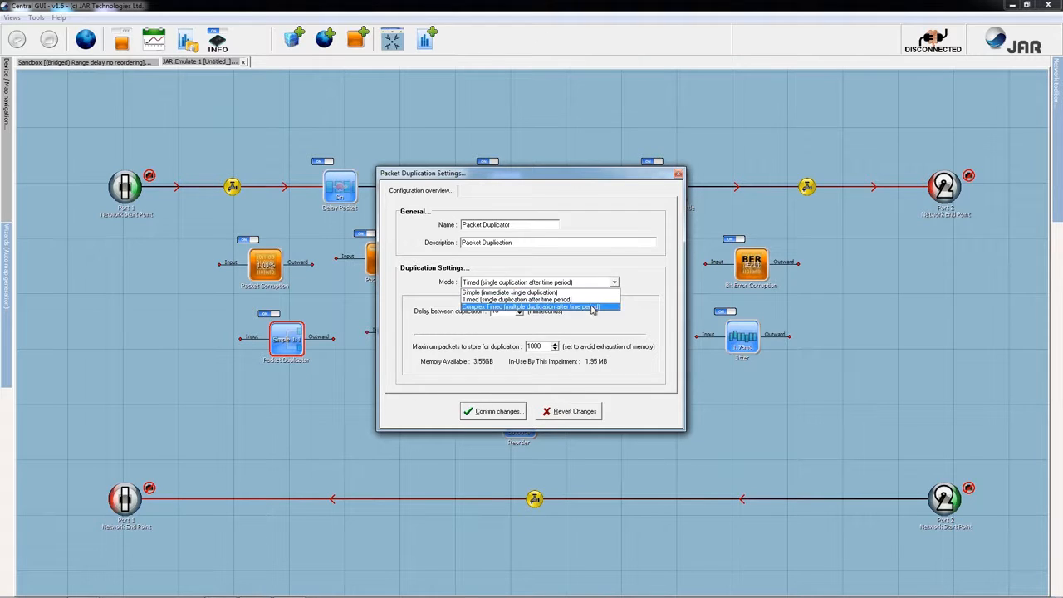
{"action": "left_click", "coordinate": [592, 308]}
{"action": "double_click", "coordinate": [510, 310]}
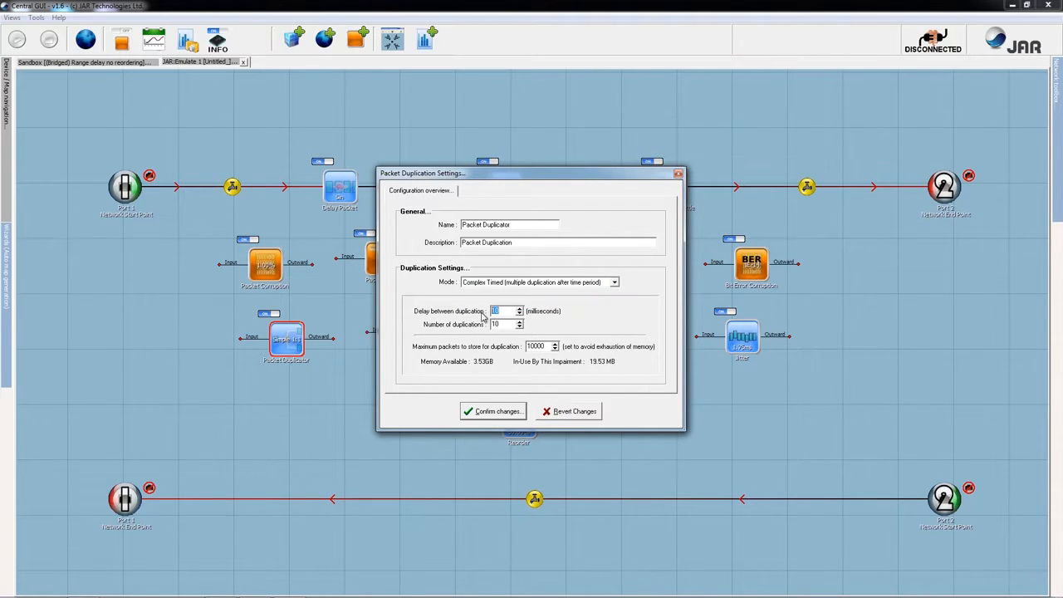
{"action": "double_click", "coordinate": [508, 324]}
{"action": "left_click", "coordinate": [495, 411]}
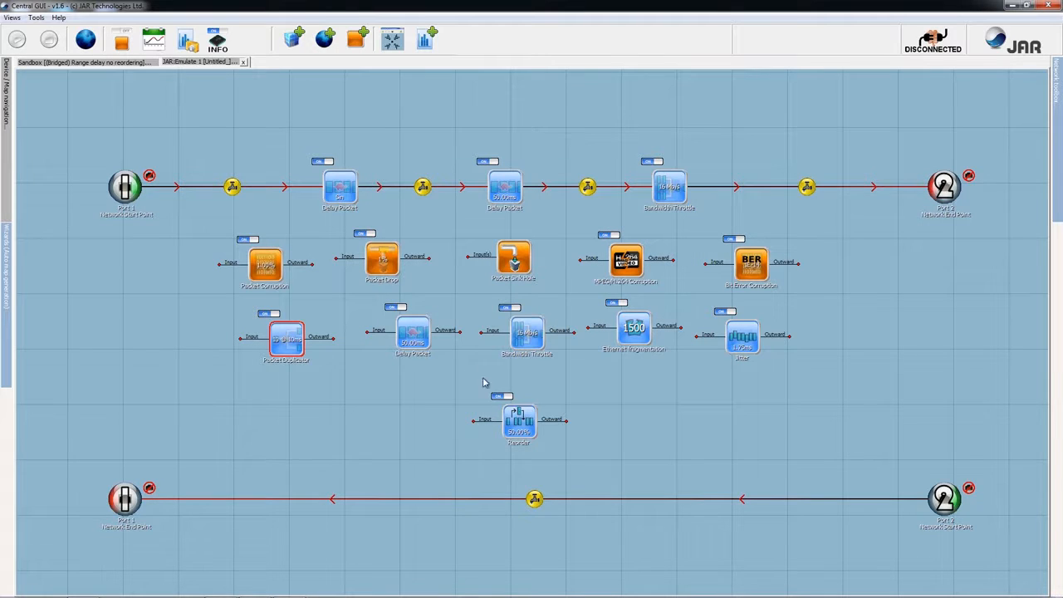
- Enable jitter of +/- 1% on the constant latency of the unconnected Delay Packet object
{"action": "double_click", "coordinate": [423, 340]}
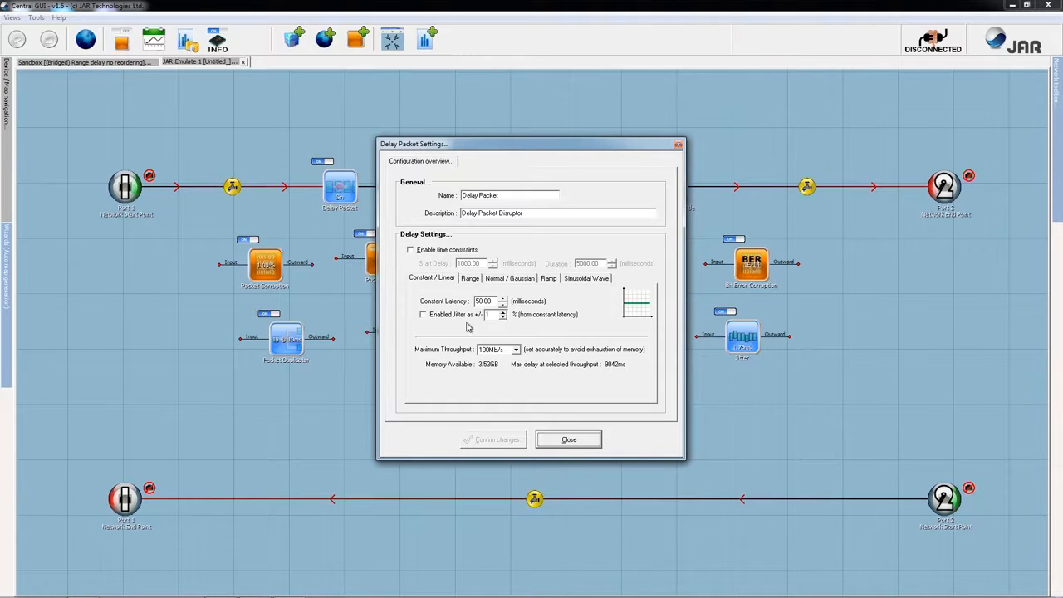
{"action": "left_click", "coordinate": [441, 318]}
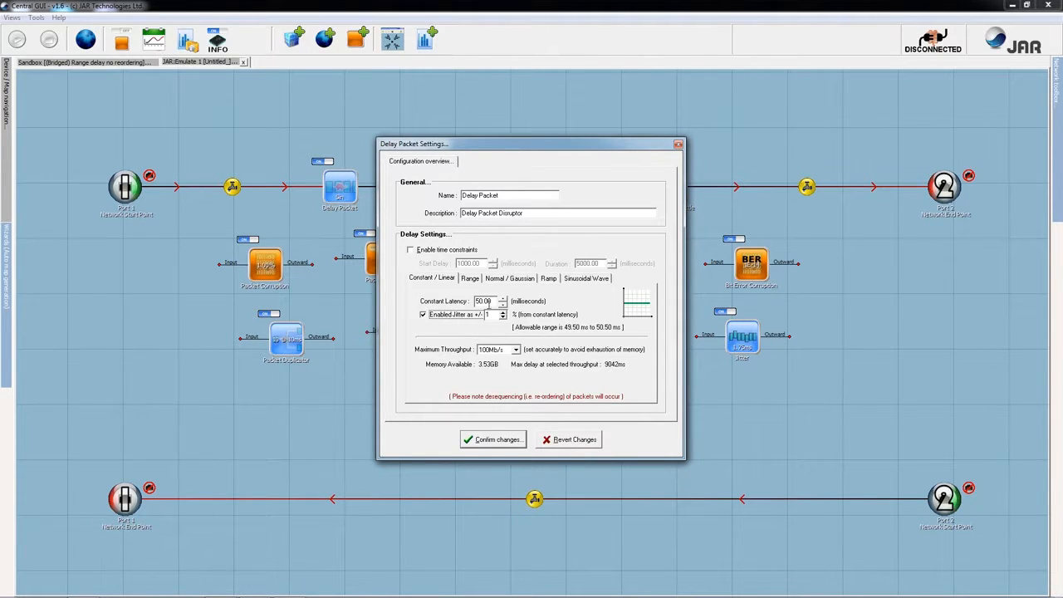
{"action": "left_click_drag", "start_coordinate": [489, 302], "coordinate": [473, 303]}
{"action": "left_click", "coordinate": [507, 440]}
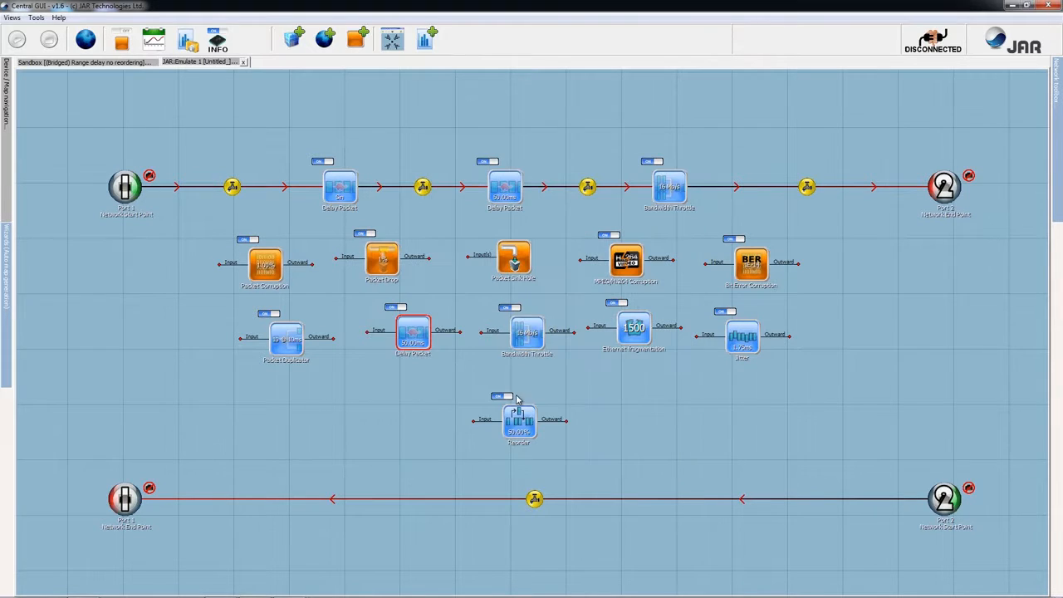
- Point out the unconnected Bandwidth Throttle and review the MTU setting of the Ethernet Fragmentation object
{"action": "left_click", "coordinate": [536, 338]}
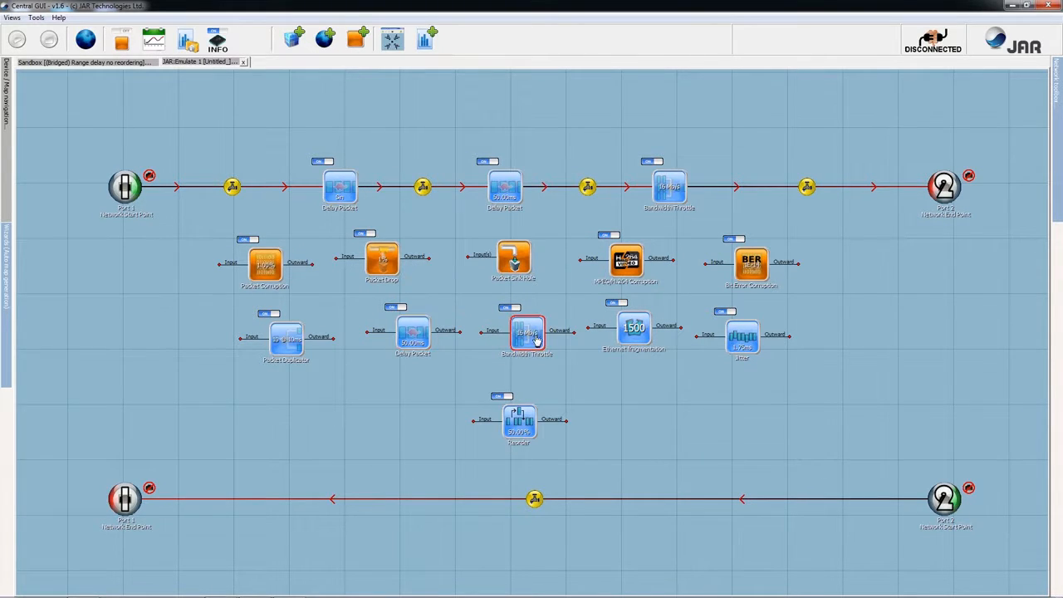
{"action": "double_click", "coordinate": [633, 335]}
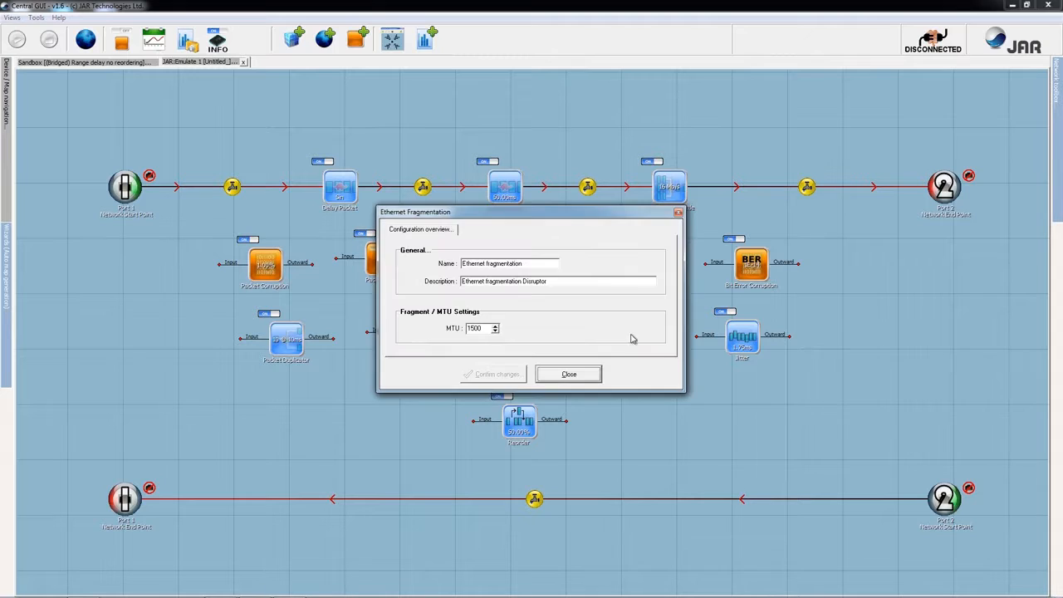
{"action": "left_click_drag", "start_coordinate": [489, 329], "coordinate": [465, 331]}
{"action": "left_click", "coordinate": [487, 328]}
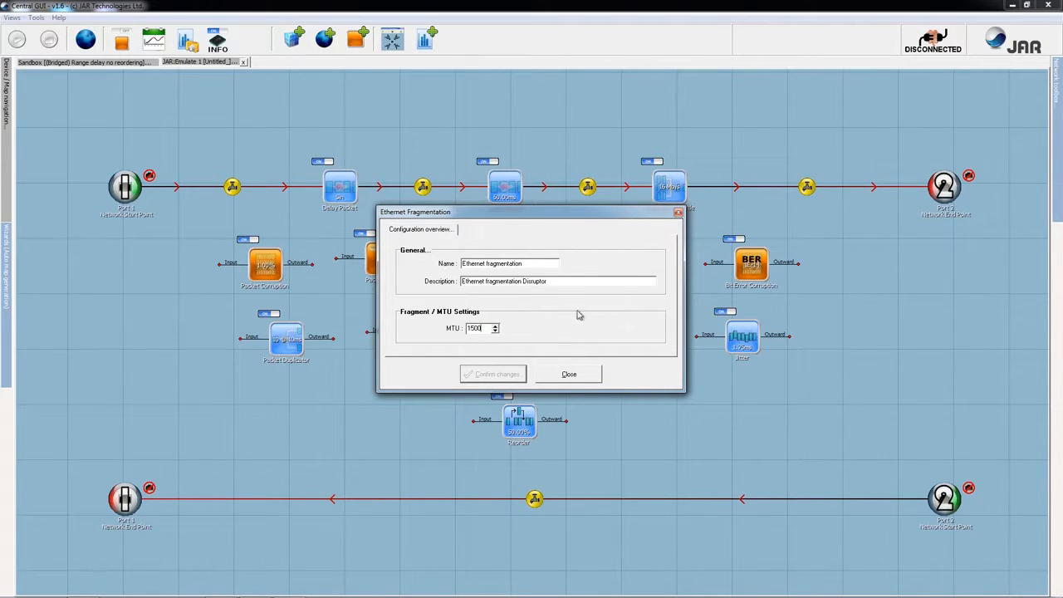
{"action": "left_click", "coordinate": [586, 374]}
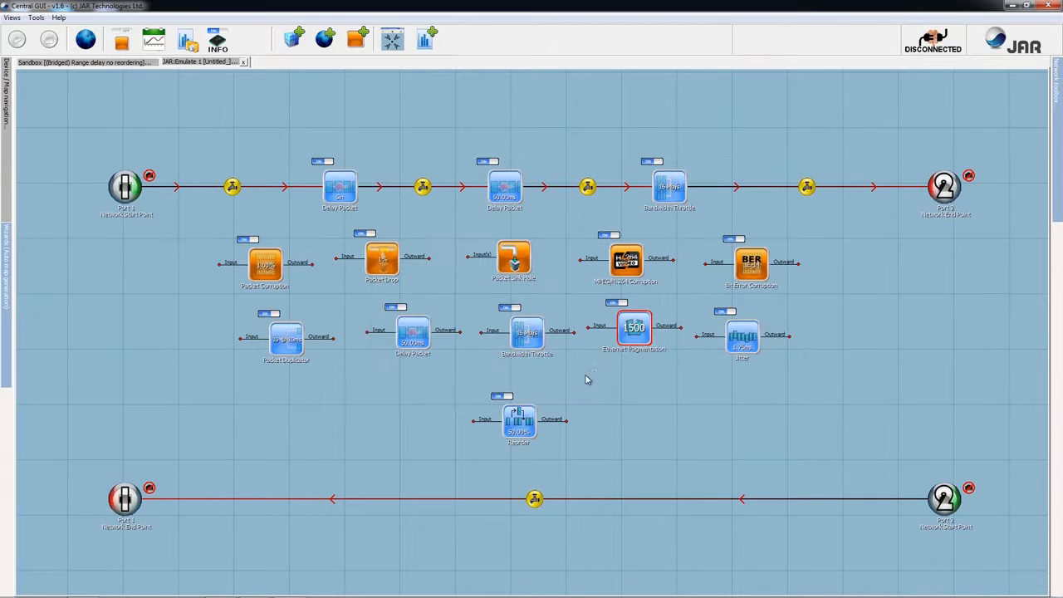
- Shift the Jitter object slightly toward Port 2 and the Ethernet Fragmentation object slightly toward Port 2 and down
{"action": "left_click", "coordinate": [748, 341]}
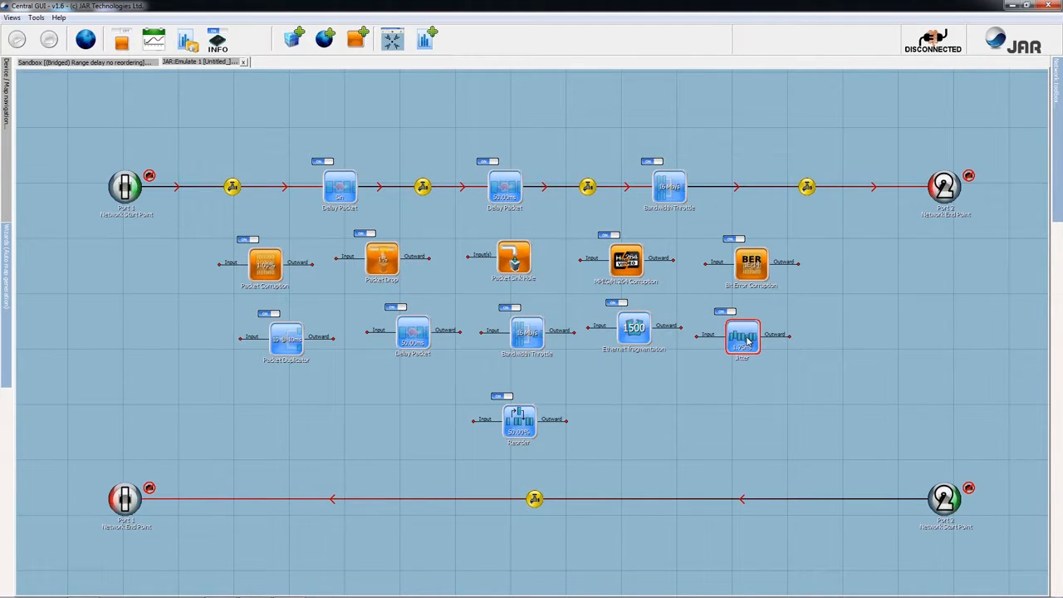
{"action": "left_click_drag", "start_coordinate": [742, 346], "coordinate": [756, 347]}
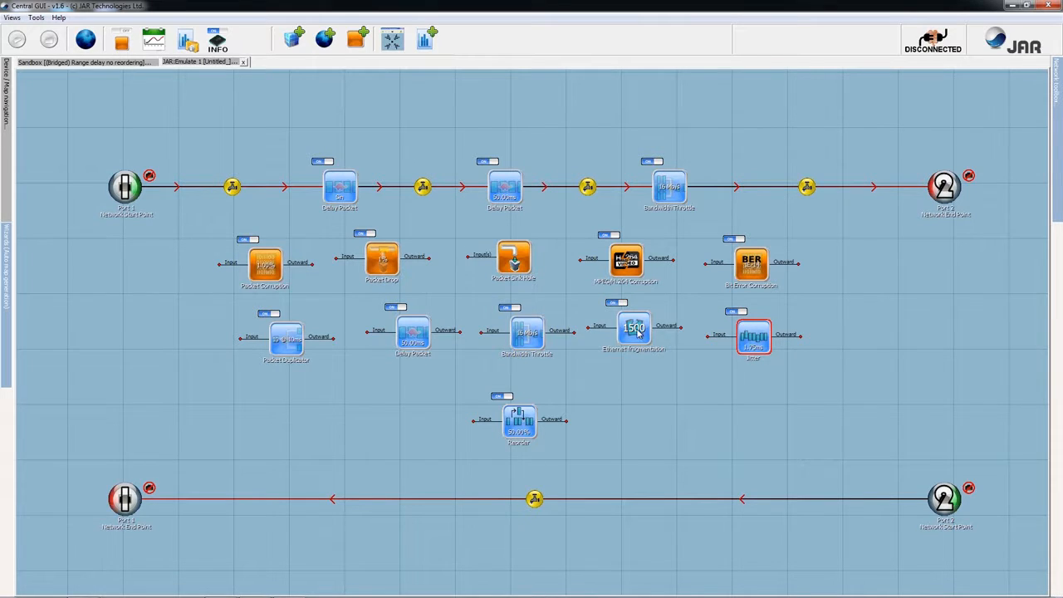
{"action": "left_click_drag", "start_coordinate": [638, 332], "coordinate": [646, 337]}
- Review the Jitter object's minimum and maximum jitter settings and close them
{"action": "left_click", "coordinate": [754, 344]}
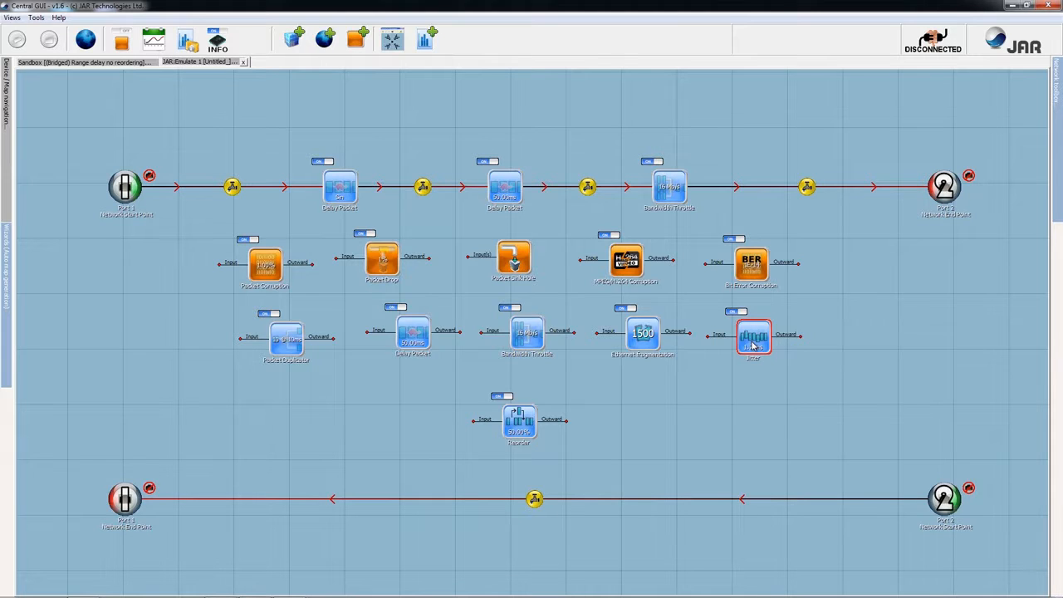
{"action": "double_click", "coordinate": [753, 345]}
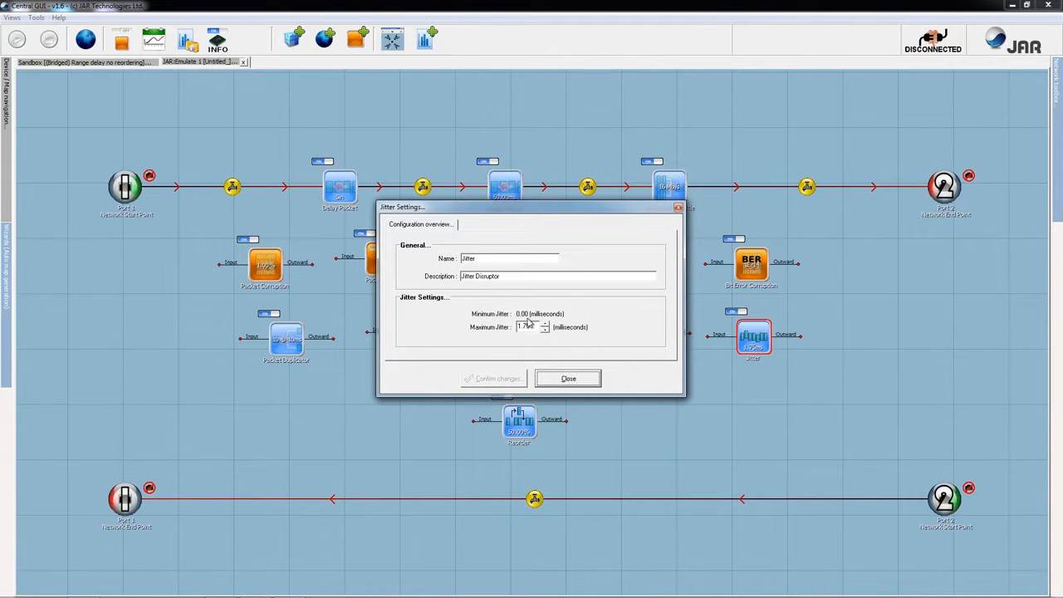
{"action": "left_click_drag", "start_coordinate": [537, 327], "coordinate": [515, 327]}
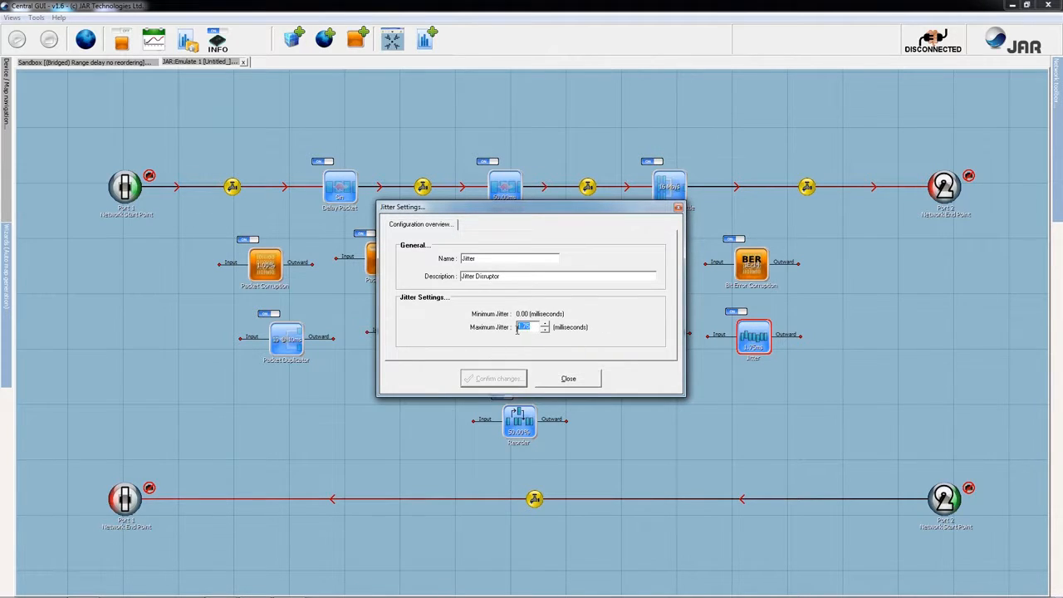
{"action": "left_click", "coordinate": [586, 378]}
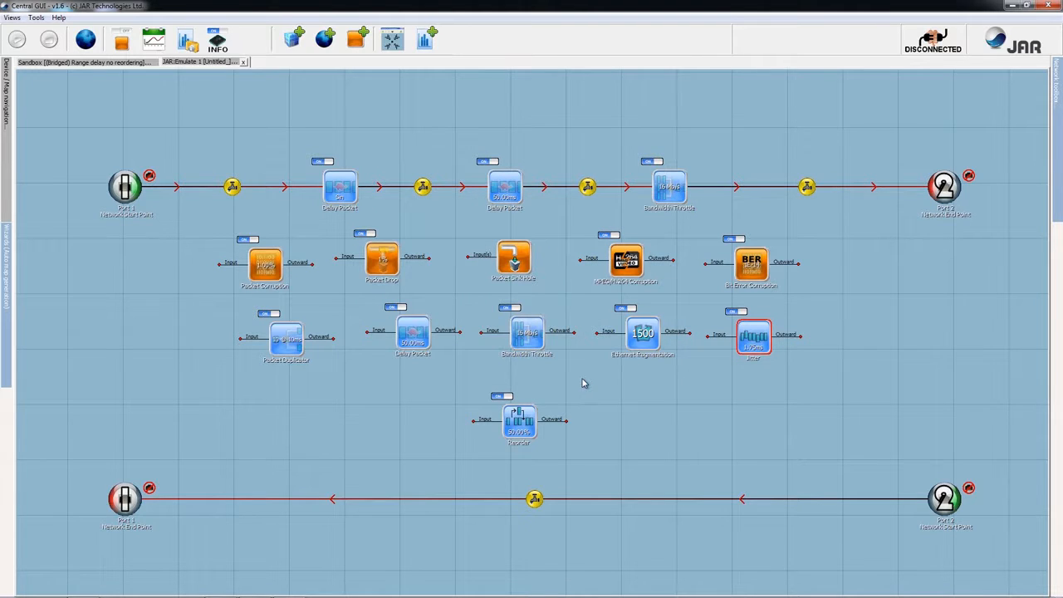
- Try the Packet Distance reorder mode in the Reorder object's settings, revert the change, and close the settings
{"action": "double_click", "coordinate": [522, 421]}
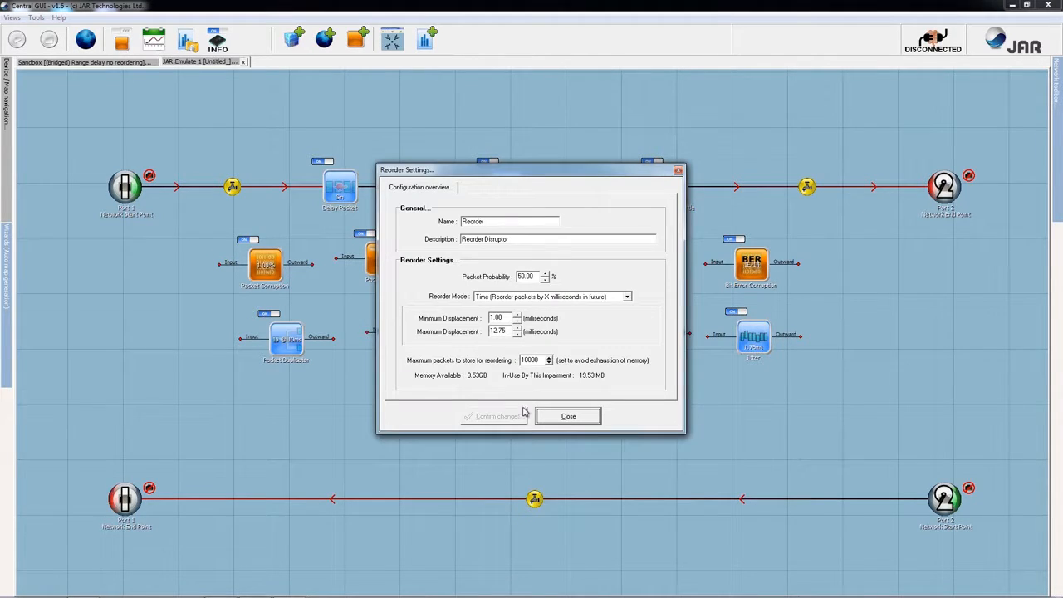
{"action": "left_click_drag", "start_coordinate": [532, 277], "coordinate": [517, 277]}
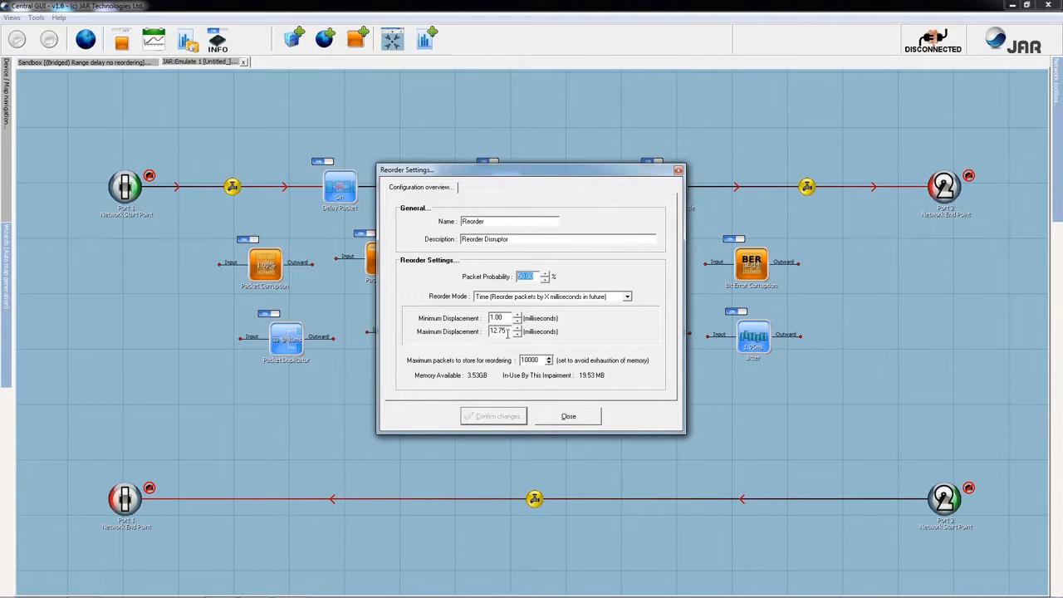
{"action": "left_click", "coordinate": [563, 297]}
{"action": "left_click", "coordinate": [531, 313]}
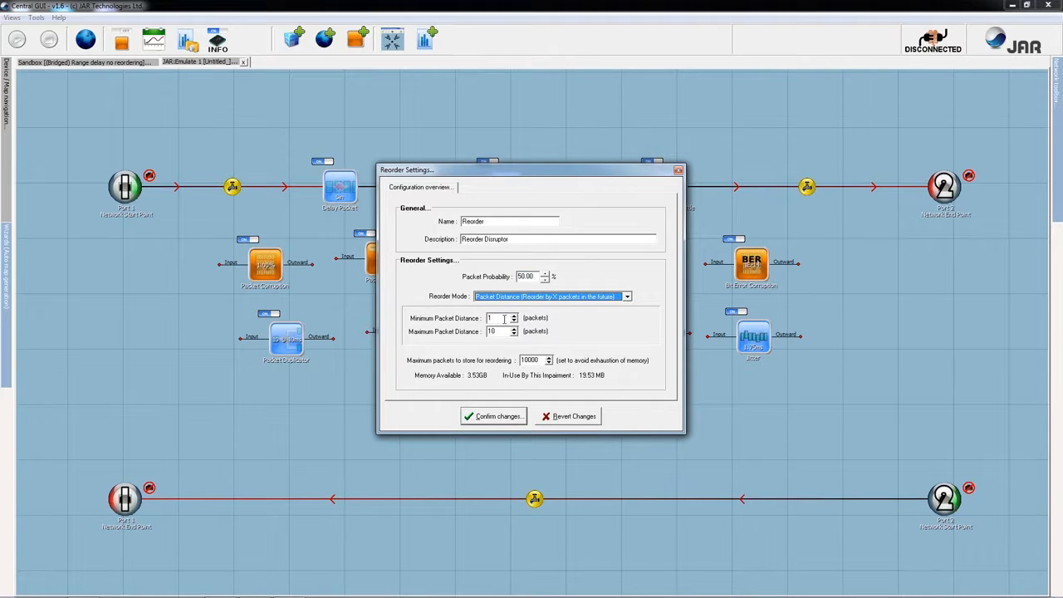
{"action": "left_click", "coordinate": [575, 417]}
{"action": "left_click", "coordinate": [574, 417]}
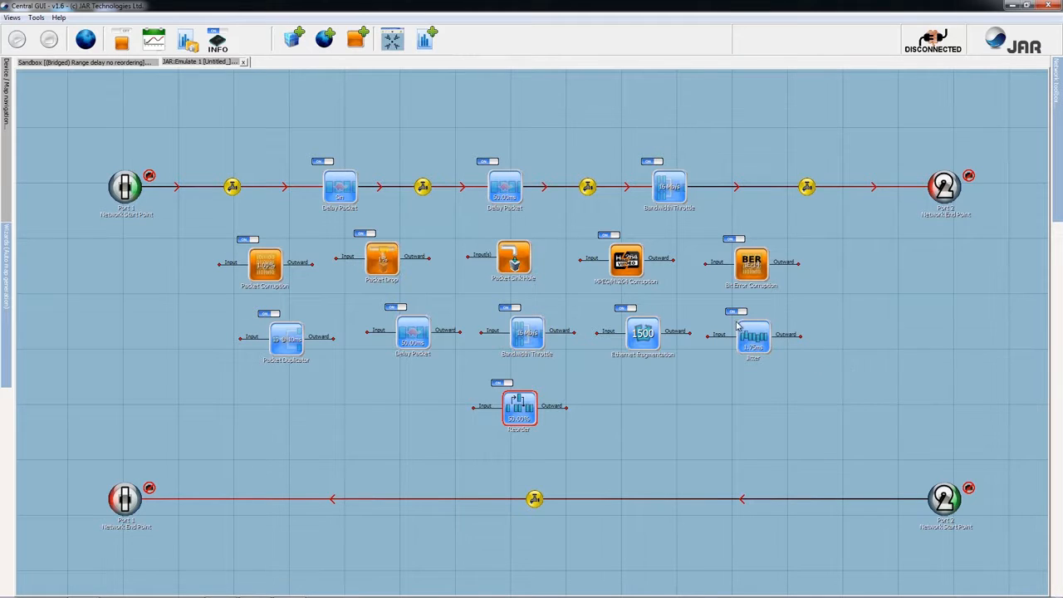
- Create a new bridged mode map between Port 1 and Port 2 on JAR:Emulate 1, keeping the suggested map name
{"action": "mouse_move", "coordinate": [6, 119]}
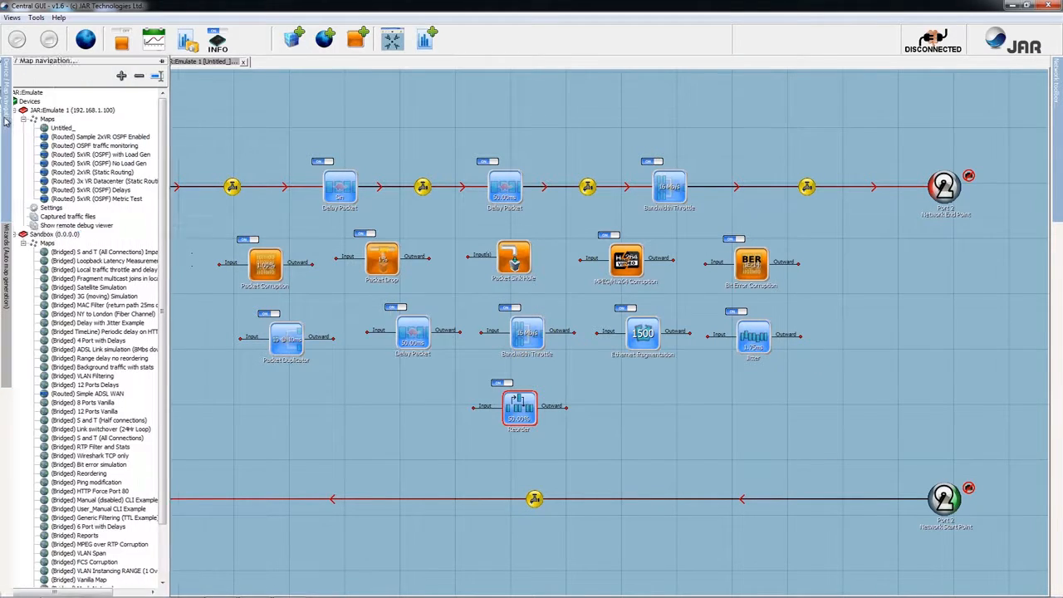
{"action": "right_click", "coordinate": [73, 121]}
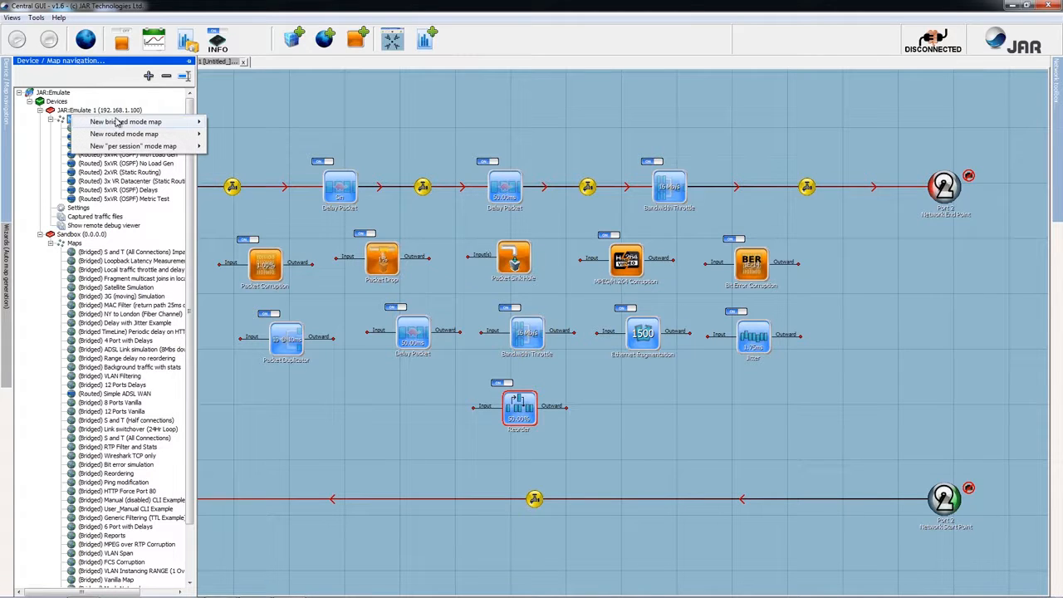
{"action": "mouse_move", "coordinate": [139, 124]}
{"action": "left_click", "coordinate": [261, 135]}
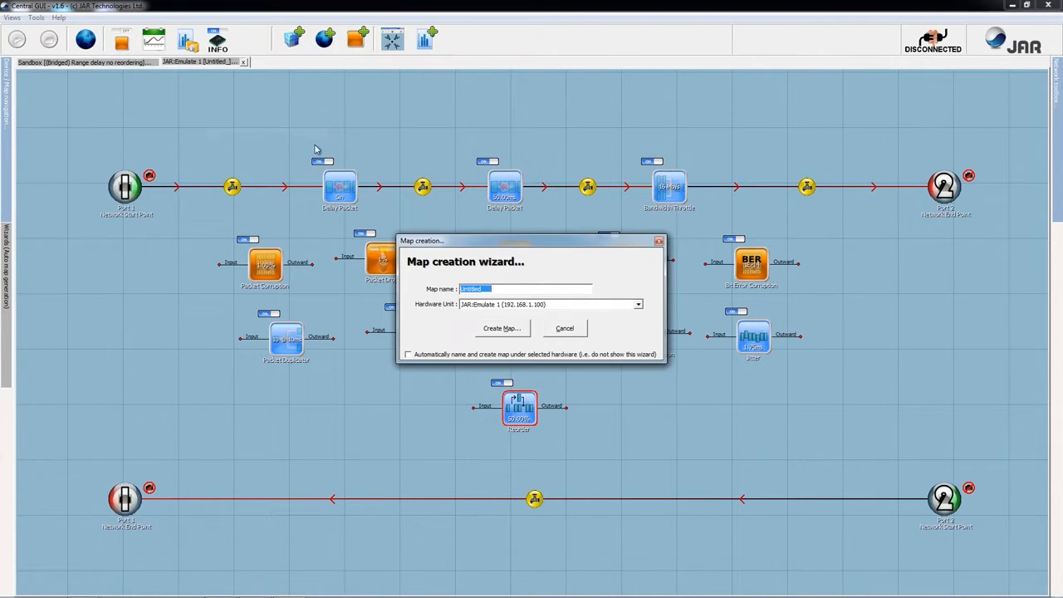
{"action": "left_click", "coordinate": [501, 329]}
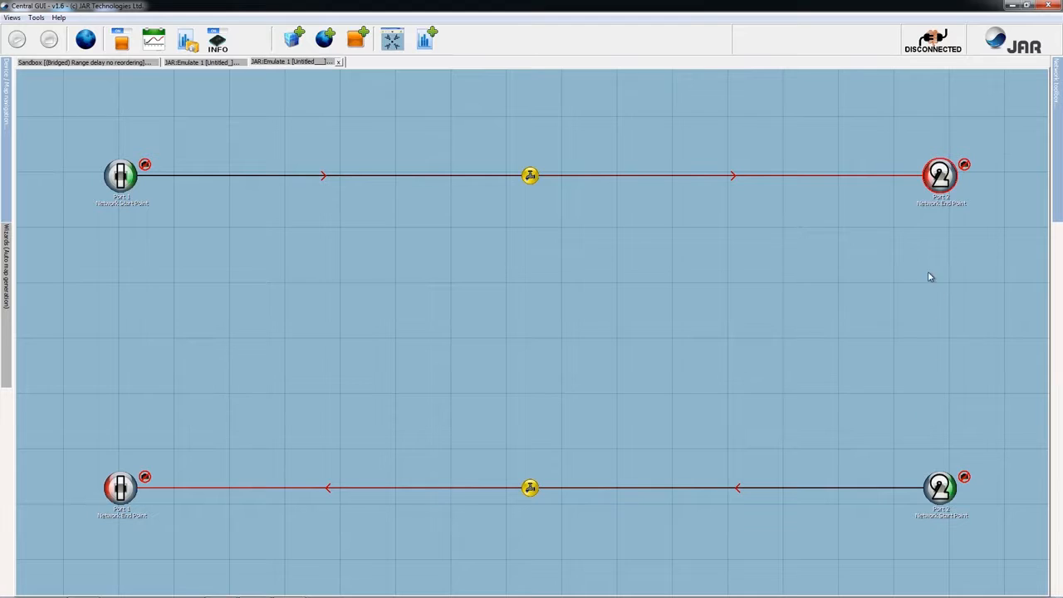
- Place a Background Traffic Generator just below the middle of the Port 1 to Port 2 link
{"action": "mouse_move", "coordinate": [1059, 187]}
{"action": "scroll", "coordinate": [980, 279], "scroll_direction": "down", "scroll_amount": 1}
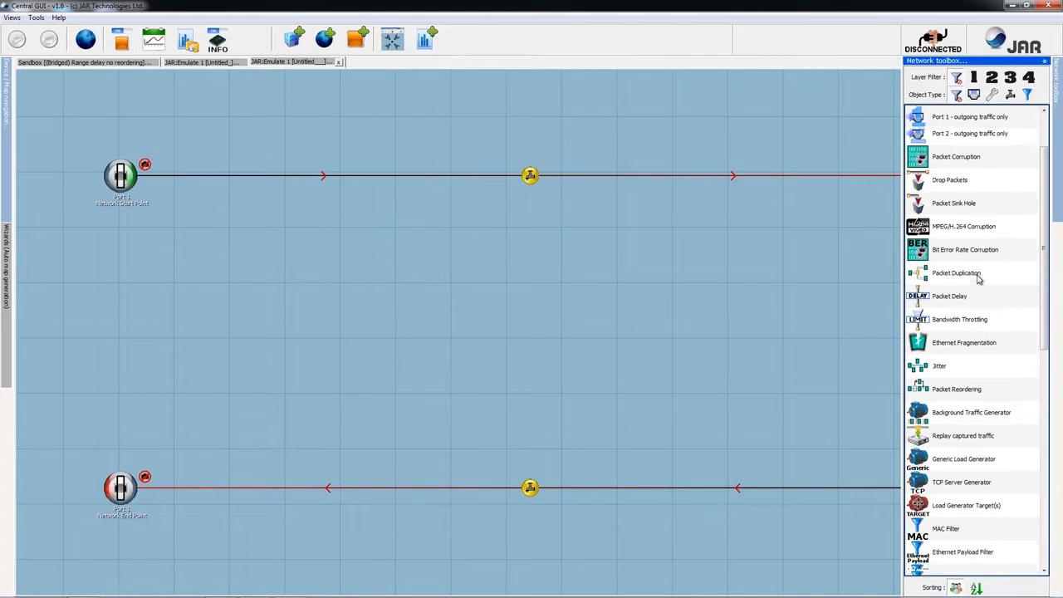
{"action": "scroll", "coordinate": [978, 279], "scroll_direction": "down", "scroll_amount": 2}
{"action": "left_click", "coordinate": [983, 327]}
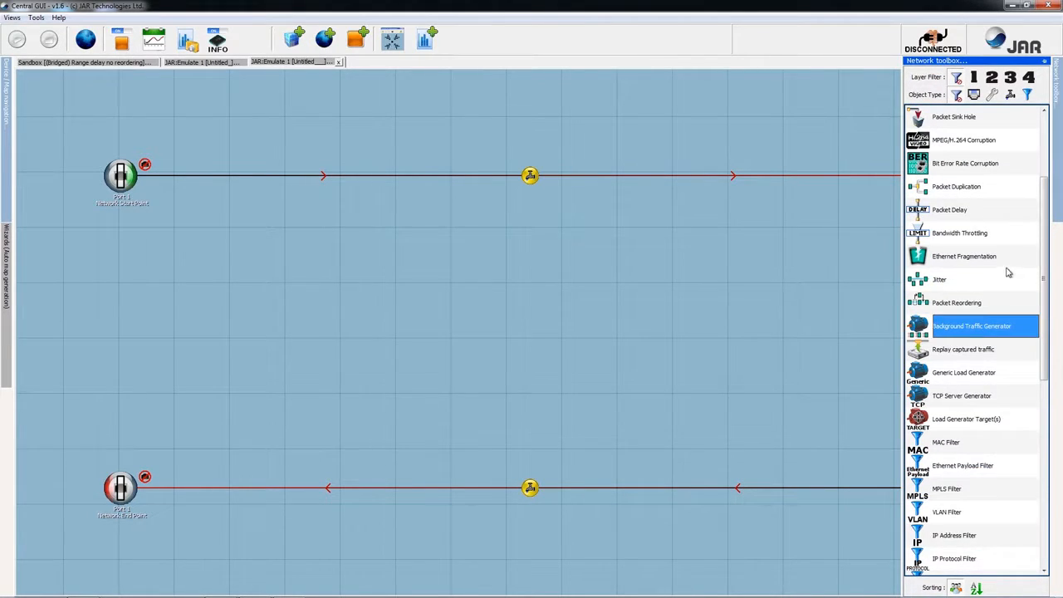
{"action": "left_click_drag", "start_coordinate": [992, 330], "coordinate": [535, 248]}
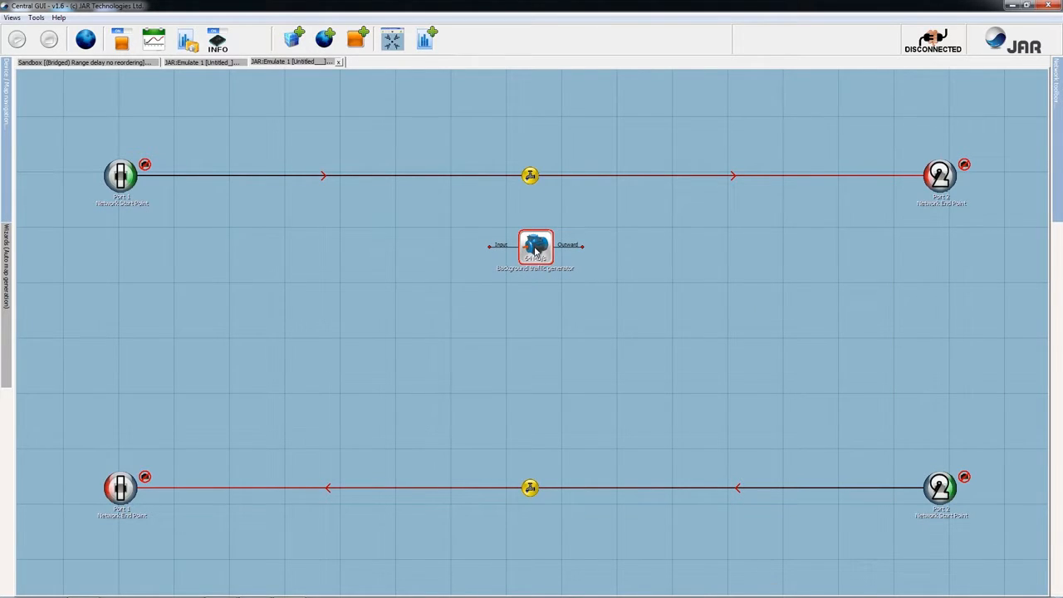
- Try the Percentage of available link and Range data rate with time delay modes on the Background traffic generator, and revert the changes
{"action": "double_click", "coordinate": [536, 249]}
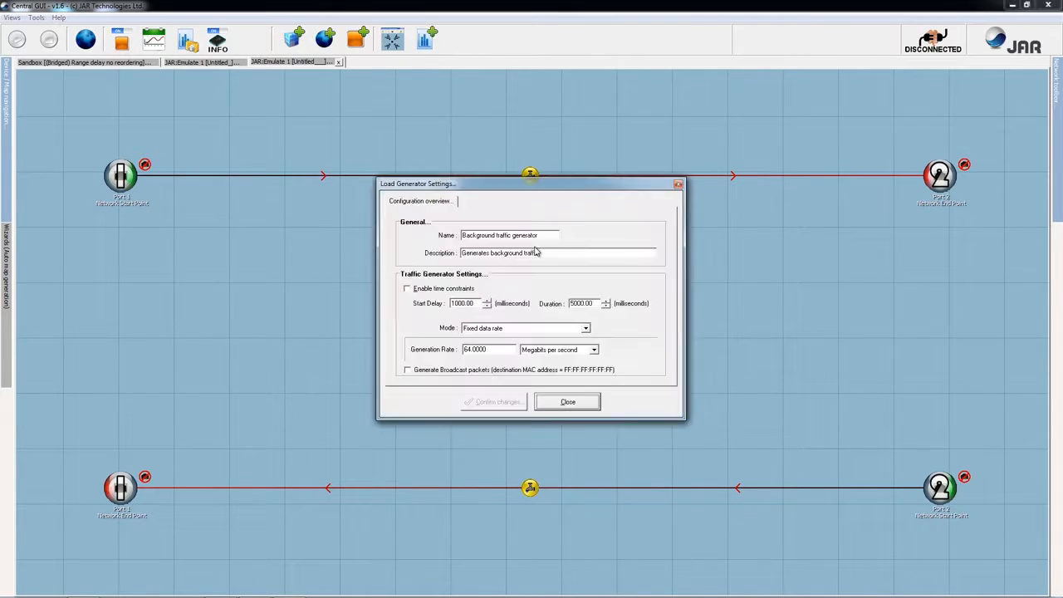
{"action": "left_click", "coordinate": [509, 330]}
{"action": "left_click", "coordinate": [483, 349]}
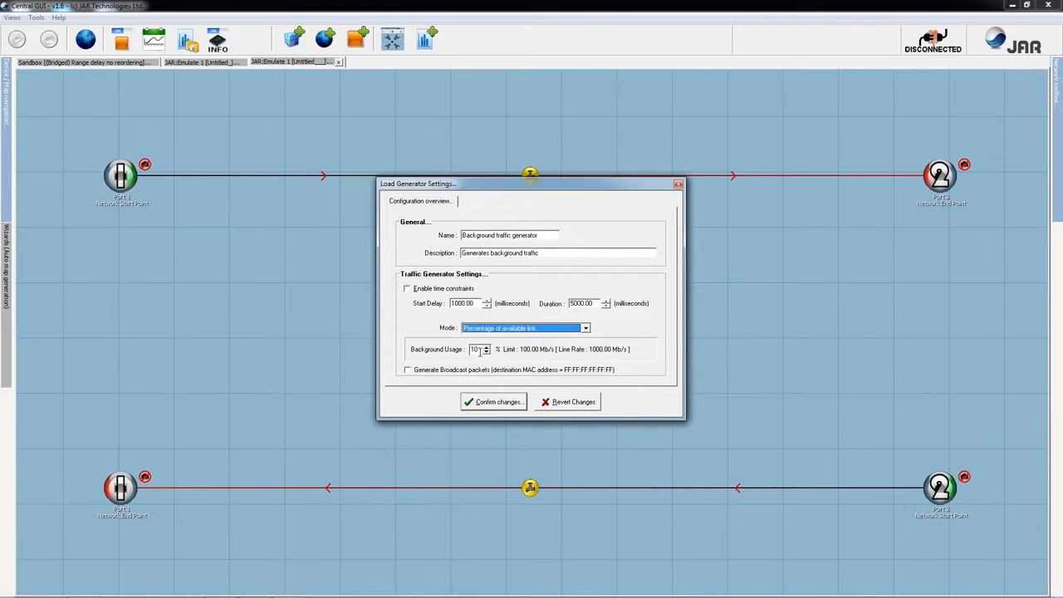
{"action": "left_click", "coordinate": [479, 349]}
{"action": "left_click", "coordinate": [525, 331]}
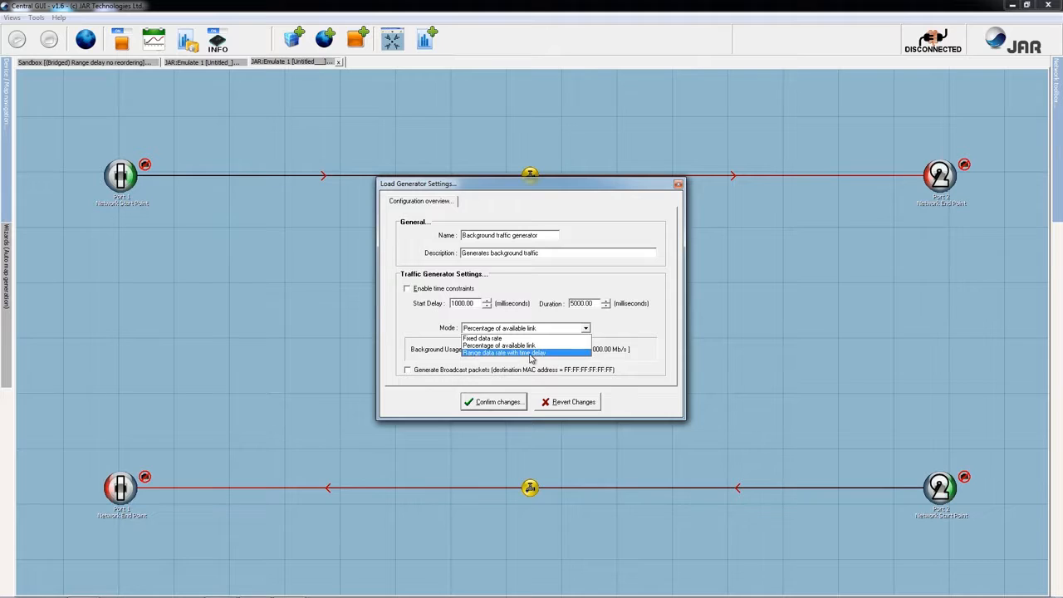
{"action": "left_click", "coordinate": [530, 353]}
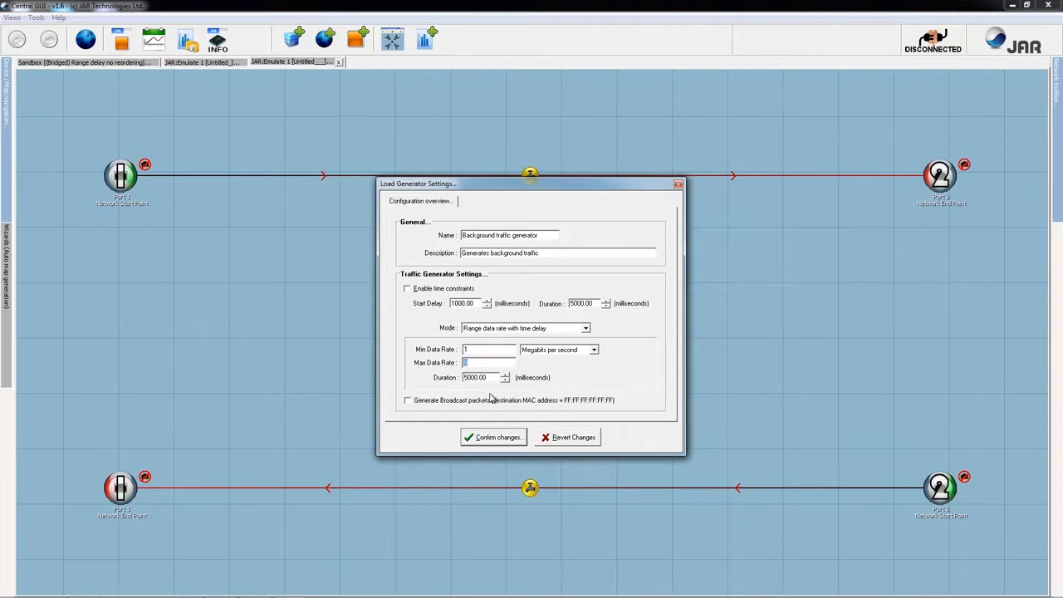
{"action": "double_click", "coordinate": [480, 378]}
{"action": "left_click", "coordinate": [573, 437]}
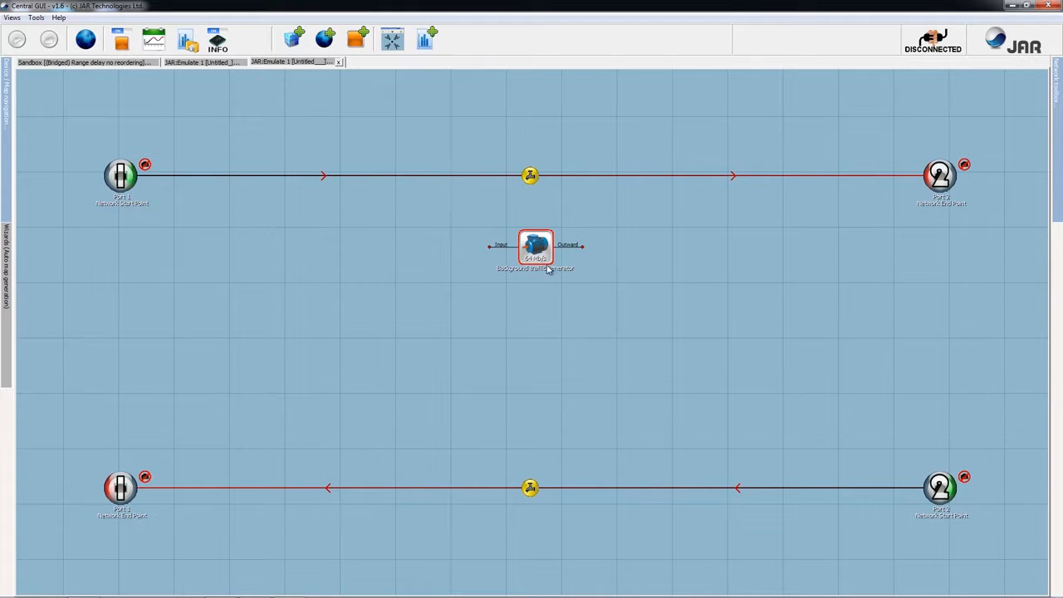
- Insert the Background traffic generator into the Port 1 to Port 2 link and place a Replay captured traffic object below the link
{"action": "left_click_drag", "start_coordinate": [538, 249], "coordinate": [492, 183]}
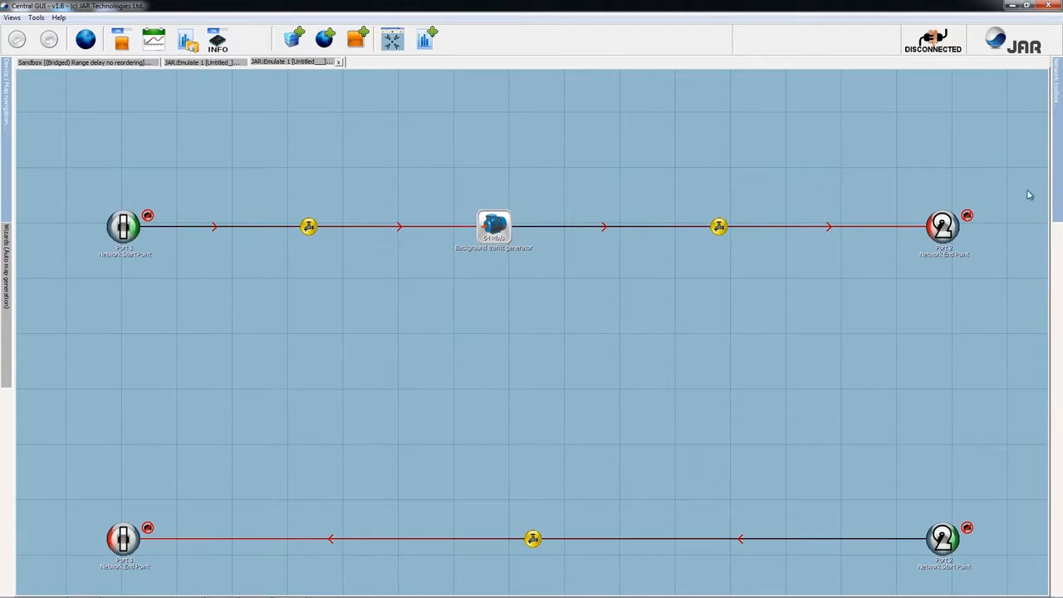
{"action": "mouse_move", "coordinate": [1059, 199]}
{"action": "left_click", "coordinate": [988, 396]}
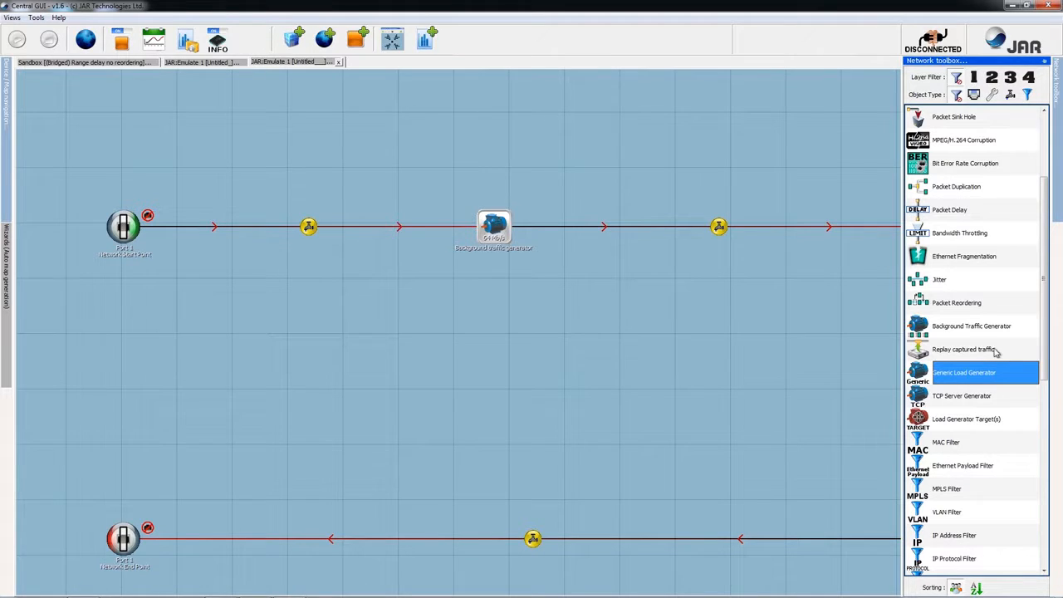
{"action": "left_click", "coordinate": [993, 355]}
{"action": "left_click_drag", "start_coordinate": [991, 356], "coordinate": [605, 309]}
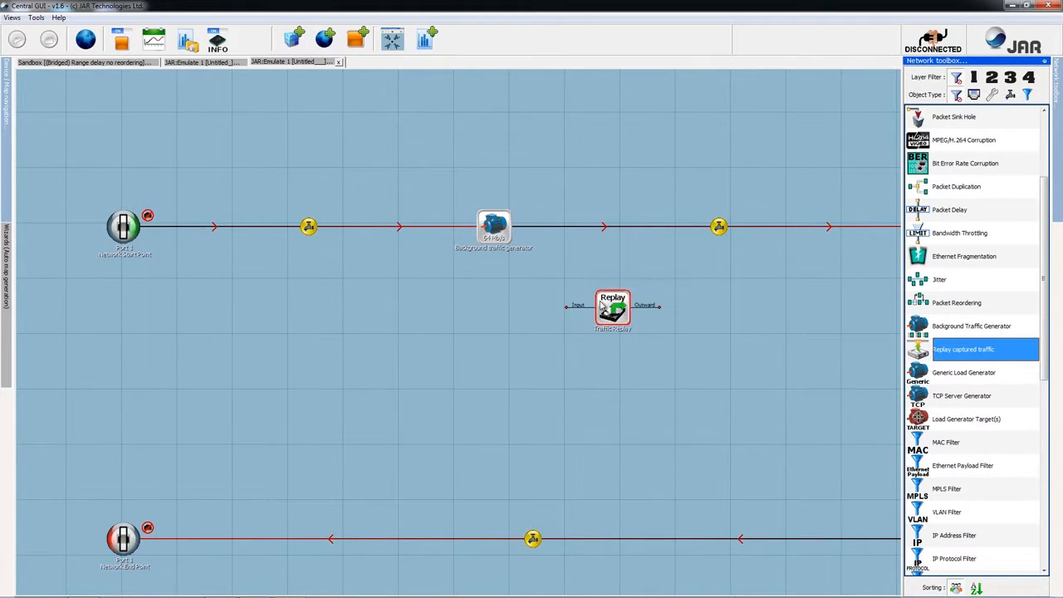
- Shift the Background traffic generator toward Port 1 and insert Traffic Replay into the link between it and Port 2
{"action": "left_click_drag", "start_coordinate": [420, 237], "coordinate": [453, 233]}
{"action": "left_click_drag", "start_coordinate": [605, 312], "coordinate": [607, 303]}
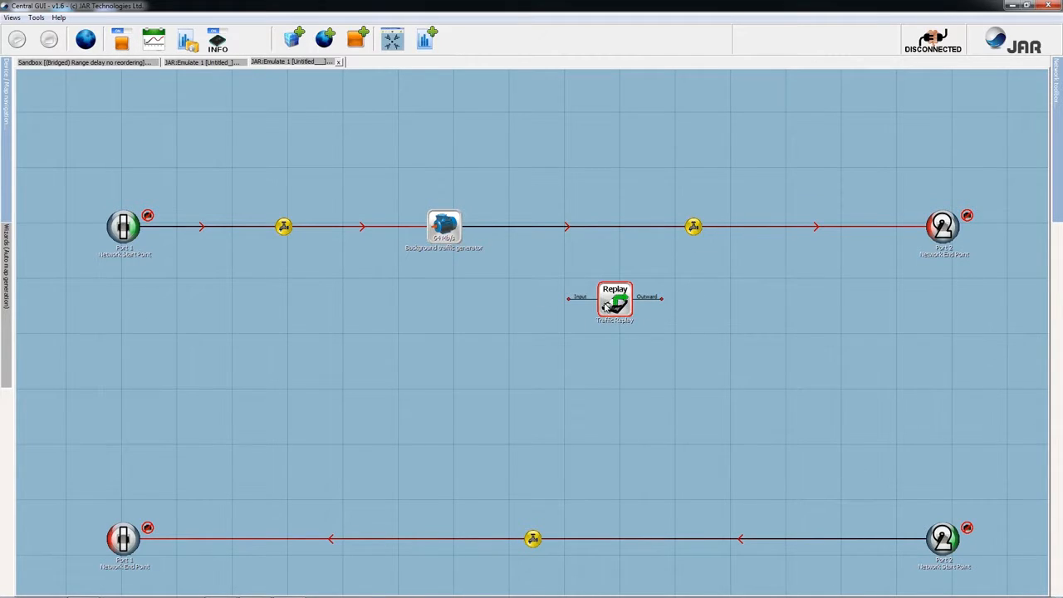
{"action": "left_click_drag", "start_coordinate": [604, 306], "coordinate": [643, 234]}
- Try the Loop traffic replay option in the Traffic Replay settings, revert the change, and close the settings
{"action": "double_click", "coordinate": [644, 233]}
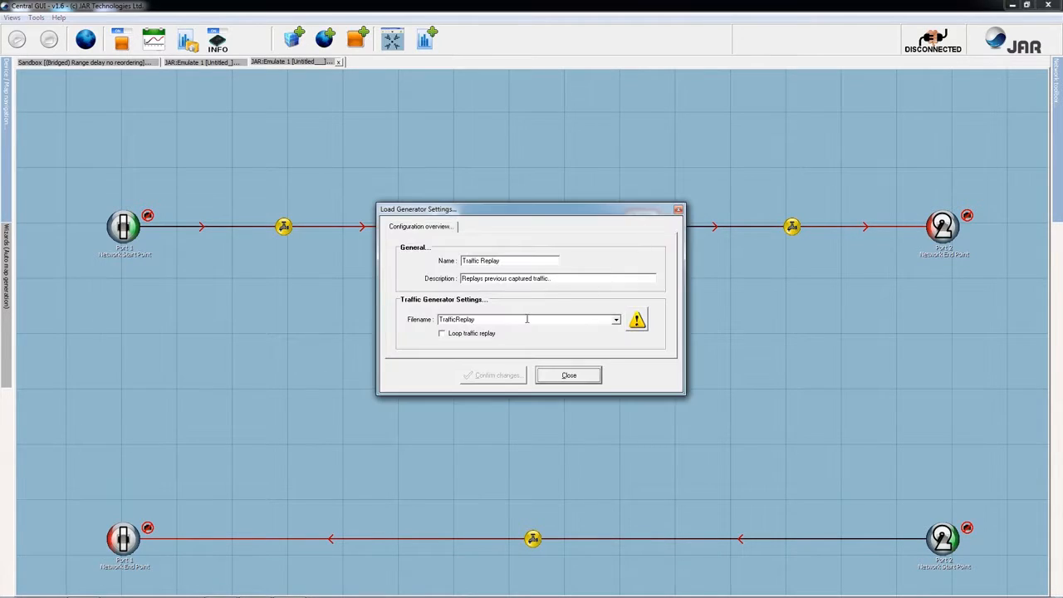
{"action": "left_click", "coordinate": [478, 336]}
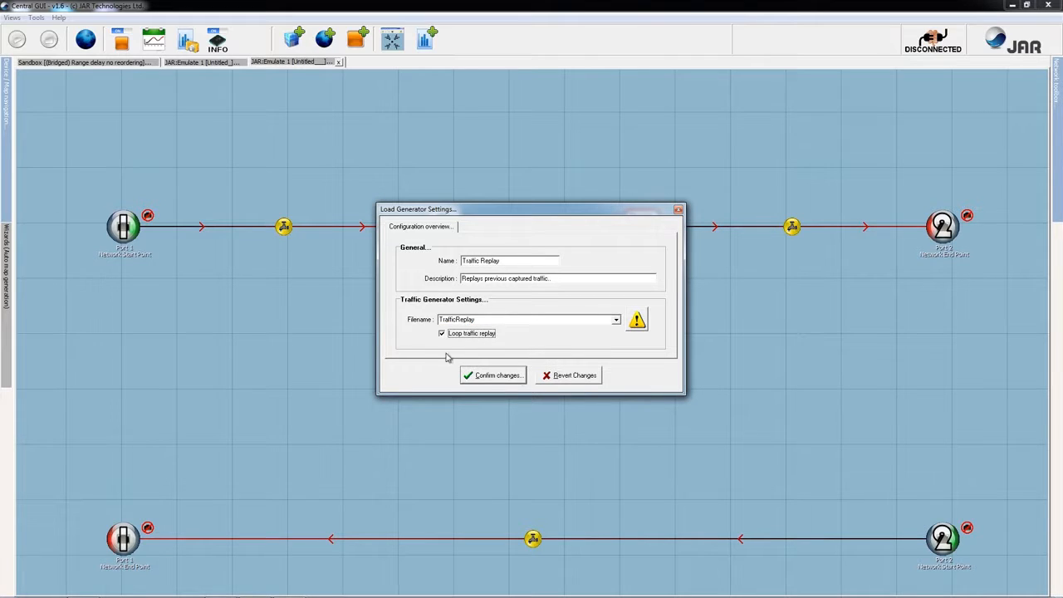
{"action": "left_click", "coordinate": [578, 378]}
{"action": "left_click", "coordinate": [578, 378]}
- Delete the links on both sides of Traffic Replay, turning off the repeated link deletion question
{"action": "right_click", "coordinate": [590, 229]}
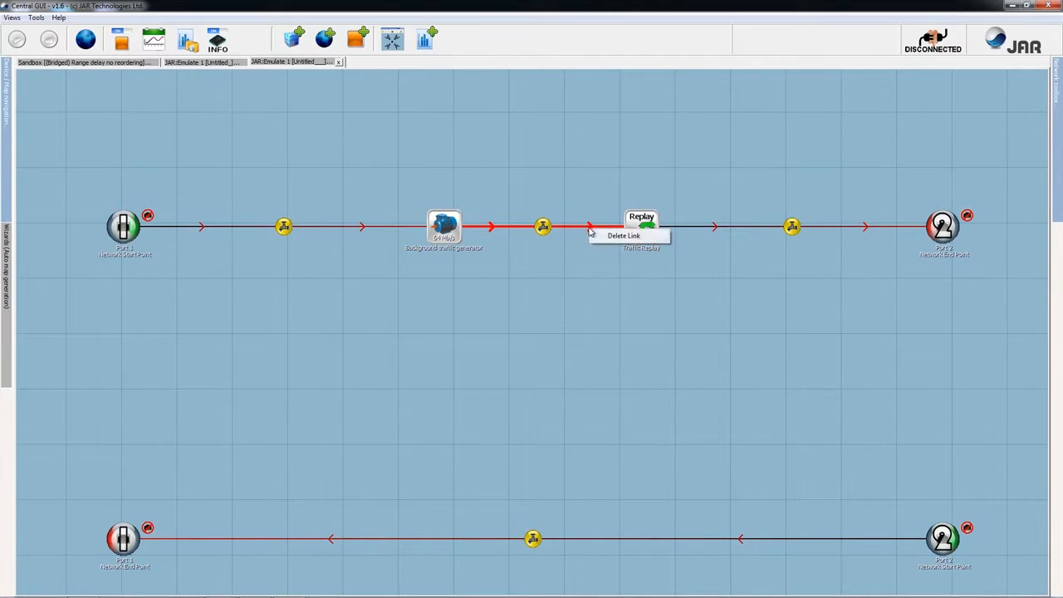
{"action": "left_click", "coordinate": [609, 234]}
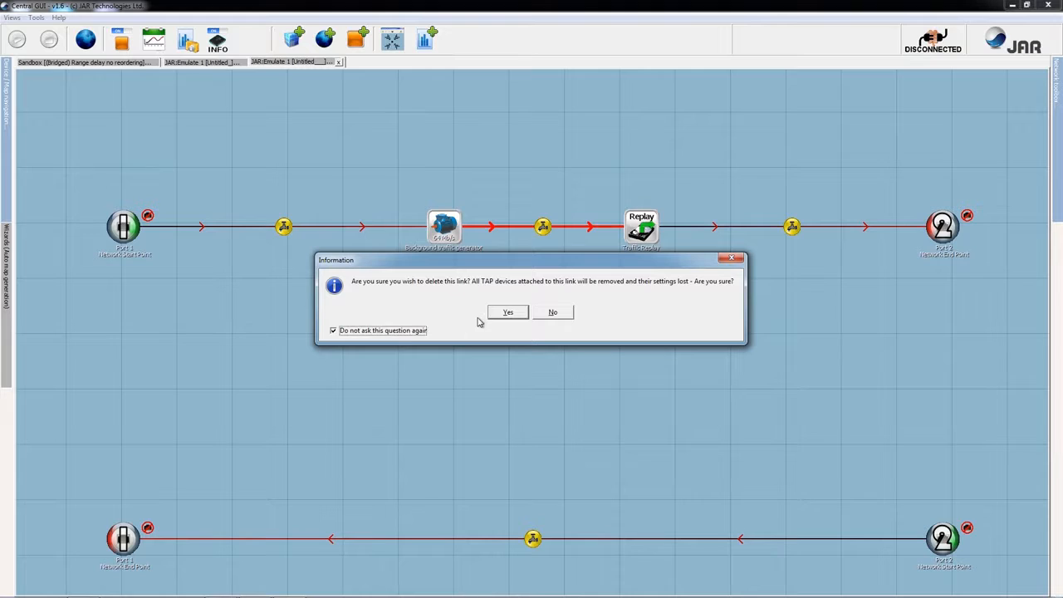
{"action": "left_click", "coordinate": [513, 313]}
{"action": "right_click", "coordinate": [706, 228]}
{"action": "left_click", "coordinate": [735, 233]}
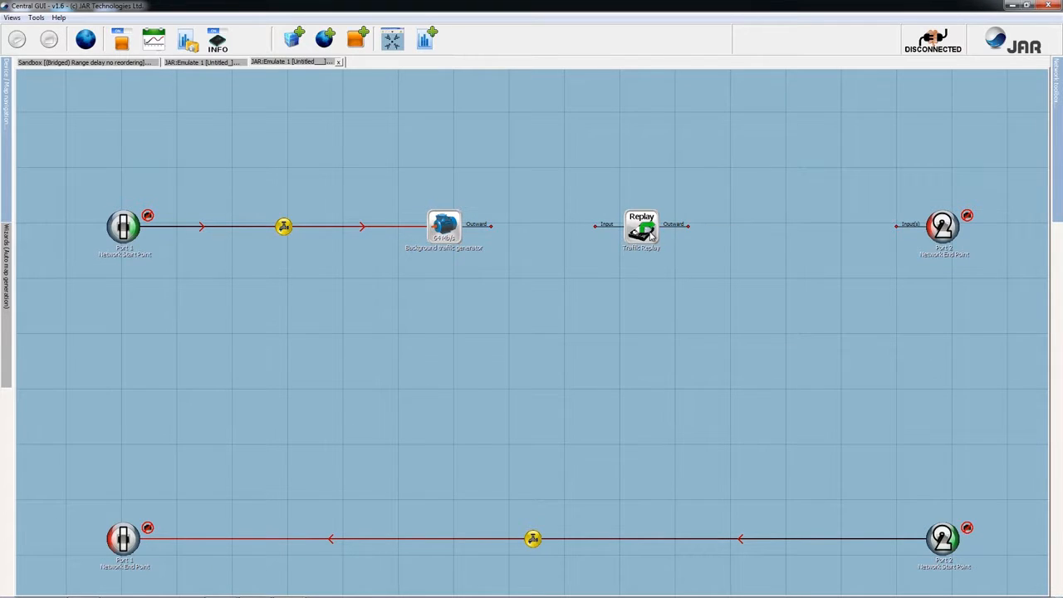
- Move Traffic Replay above the main path and link the Background traffic generator's output directly to Port 2
{"action": "left_click_drag", "start_coordinate": [654, 238], "coordinate": [564, 143]}
{"action": "right_click", "coordinate": [444, 237]}
{"action": "left_click", "coordinate": [515, 239]}
{"action": "left_click", "coordinate": [938, 231]}
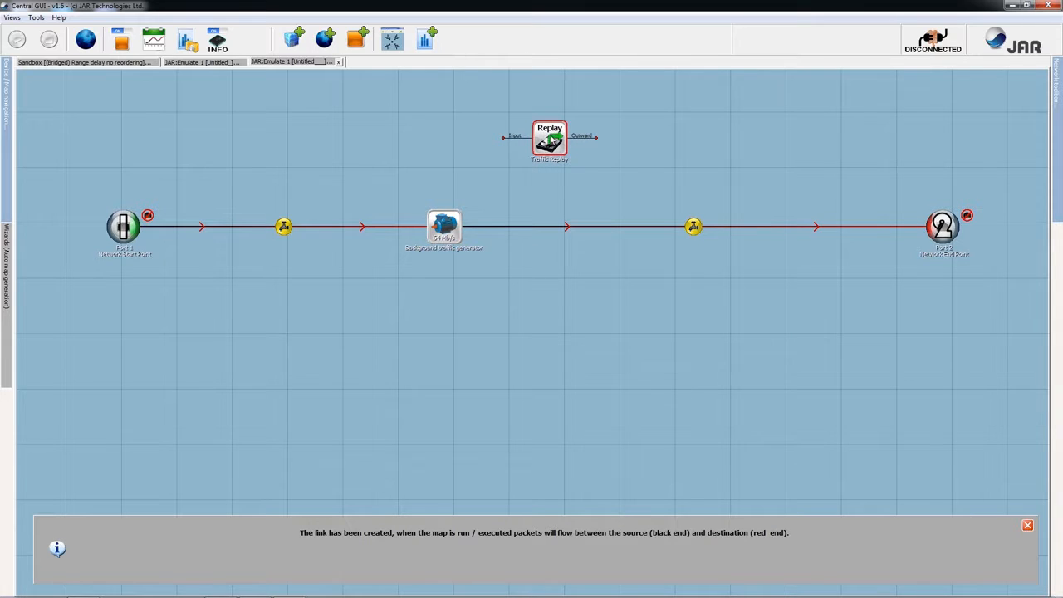
- Link Traffic Replay's output to the Port 2 end point, toggle off its input path, and shift it slightly up
{"action": "right_click", "coordinate": [550, 134]}
{"action": "left_click", "coordinate": [581, 146]}
{"action": "left_click", "coordinate": [945, 226]}
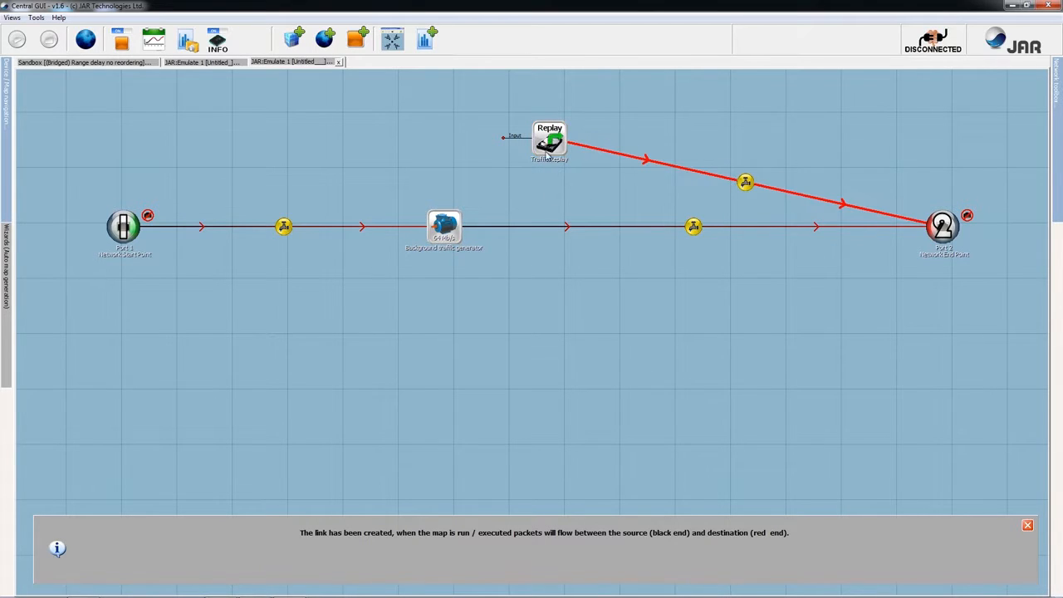
{"action": "right_click", "coordinate": [549, 141]}
{"action": "left_click", "coordinate": [581, 166]}
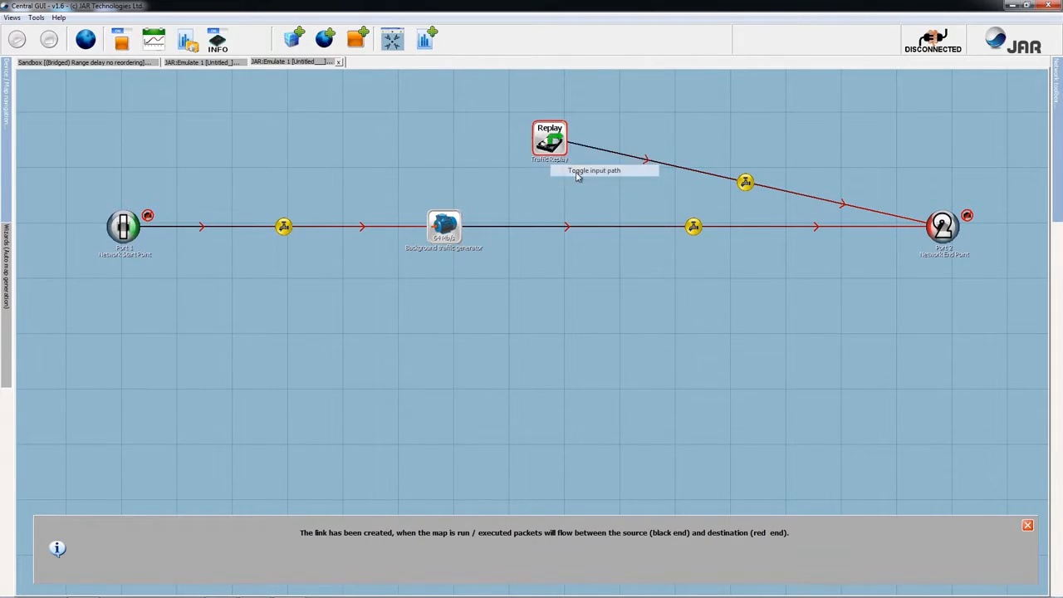
{"action": "left_click_drag", "start_coordinate": [560, 137], "coordinate": [562, 122]}
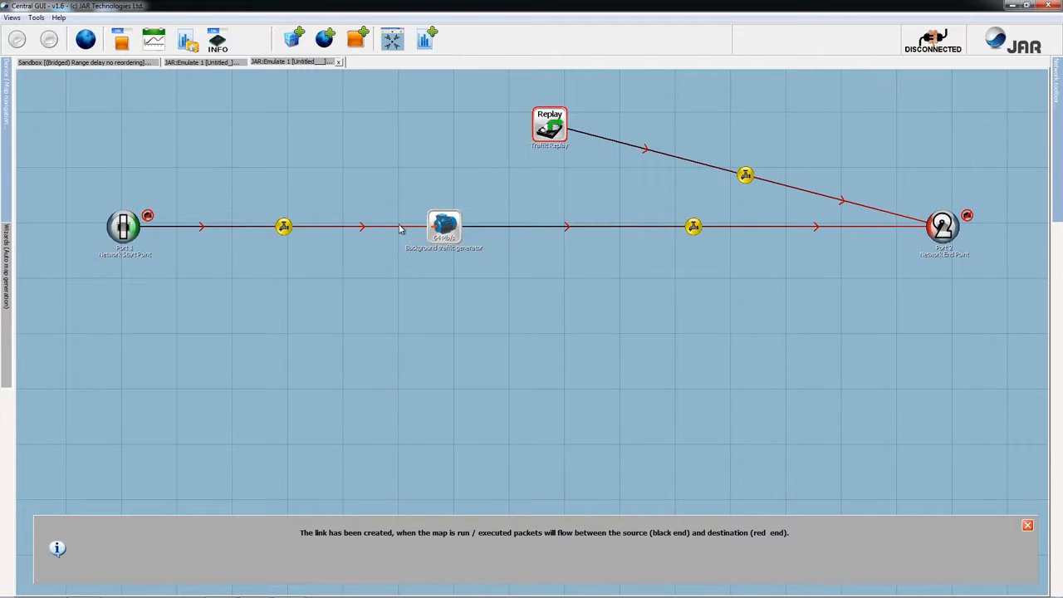
- Delete the Background traffic generator's links to Port 1 and Port 2 and insert it into the Traffic Replay to Port 2 link
{"action": "right_click", "coordinate": [399, 226]}
{"action": "left_click", "coordinate": [423, 234]}
{"action": "left_click_drag", "start_coordinate": [445, 226], "coordinate": [672, 170]}
{"action": "right_click", "coordinate": [592, 223]}
{"action": "left_click", "coordinate": [625, 228]}
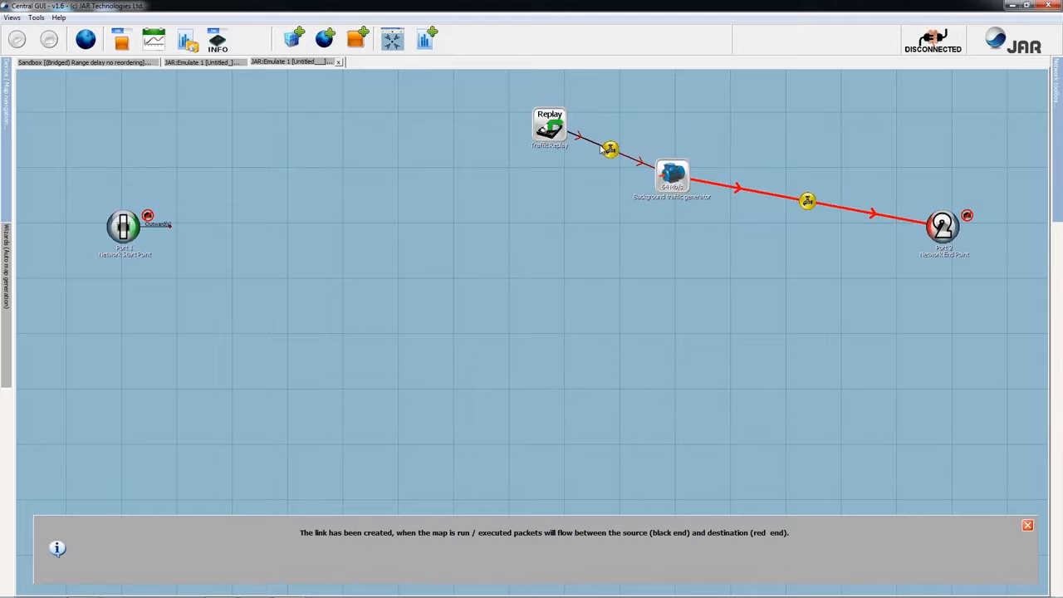
- Move Traffic Replay toward Port 1, roughly level with the Background traffic generator, and point out the objects along the replay path
{"action": "left_click_drag", "start_coordinate": [554, 129], "coordinate": [441, 164]}
{"action": "left_click", "coordinate": [947, 226]}
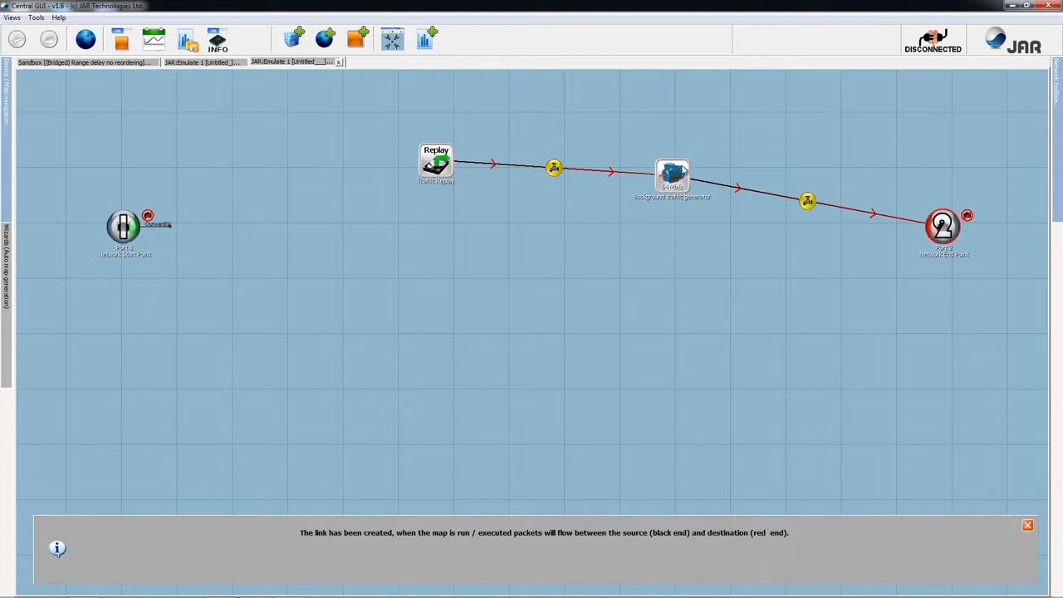
{"action": "left_click", "coordinate": [453, 156]}
{"action": "left_click", "coordinate": [669, 177]}
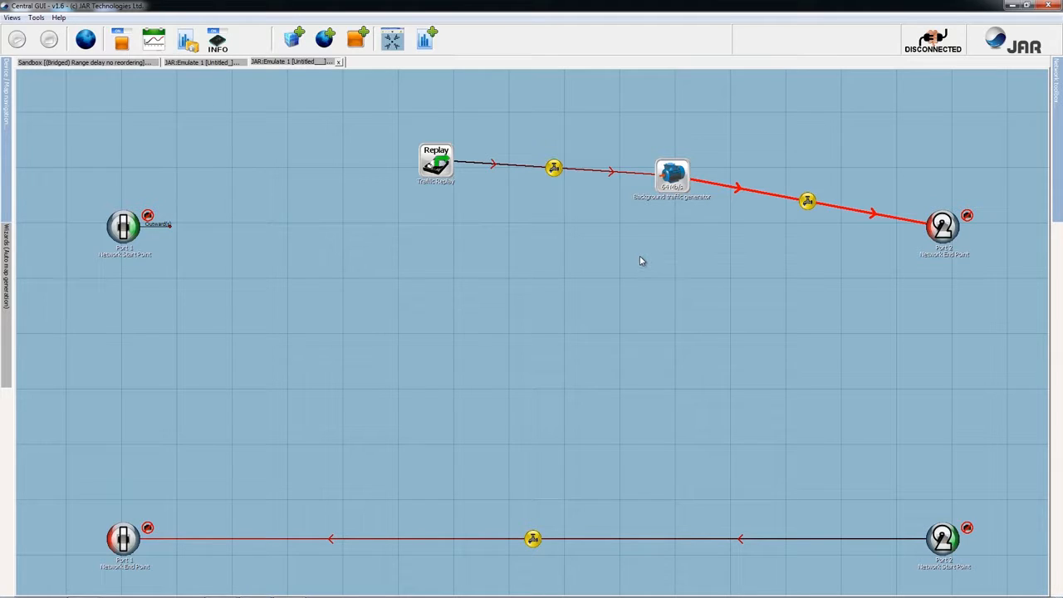
- Review the protocol filters available in the network toolbox, from the MAC Filter through the RTP Filter
{"action": "left_click", "coordinate": [1053, 183]}
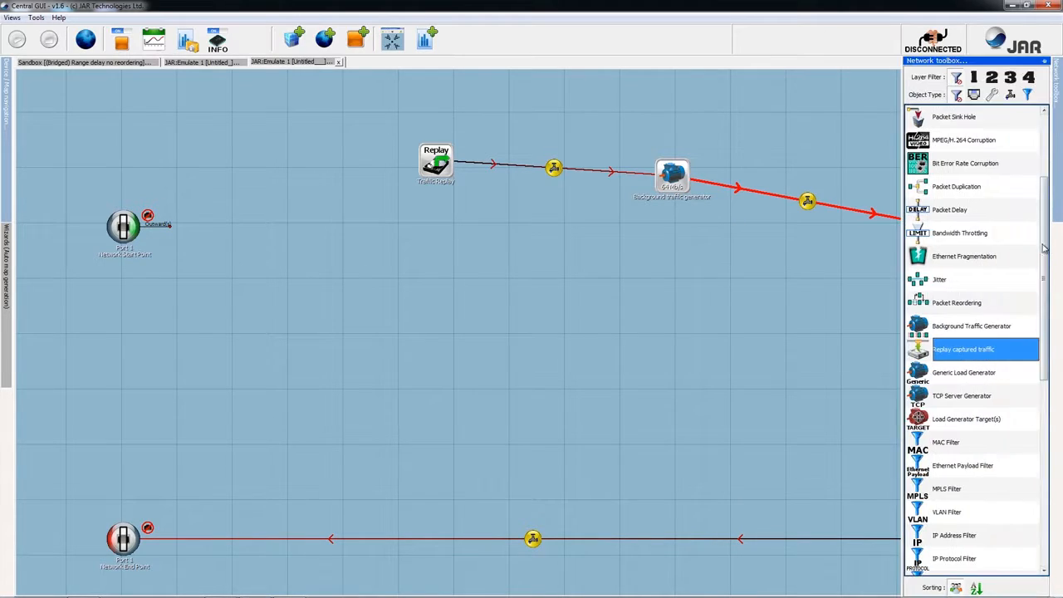
{"action": "scroll", "coordinate": [1001, 340], "scroll_direction": "down", "scroll_amount": 3}
{"action": "scroll", "coordinate": [1011, 318], "scroll_direction": "down", "scroll_amount": 1}
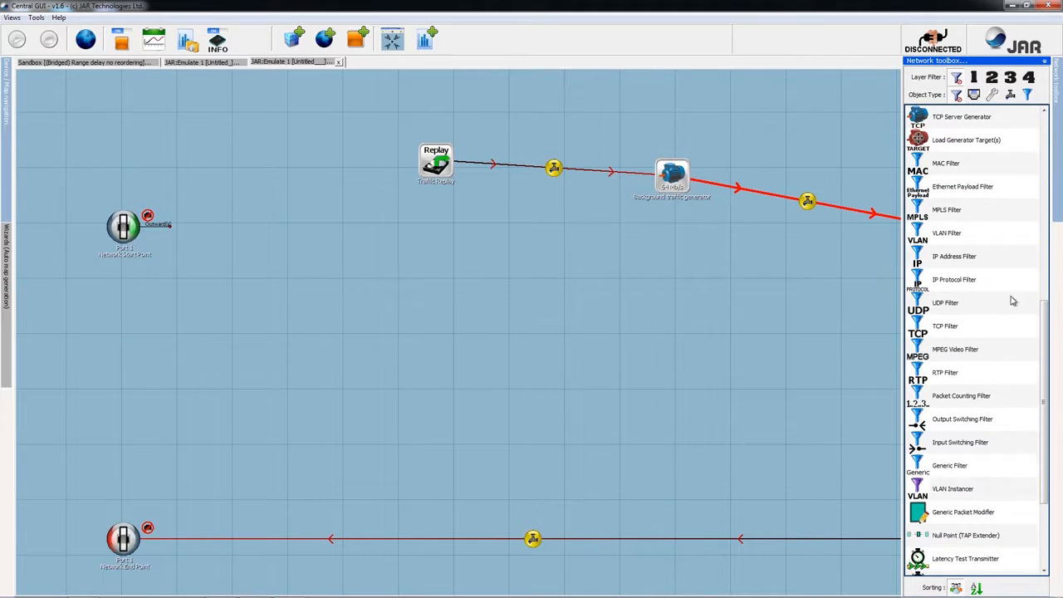
{"action": "left_click", "coordinate": [976, 164]}
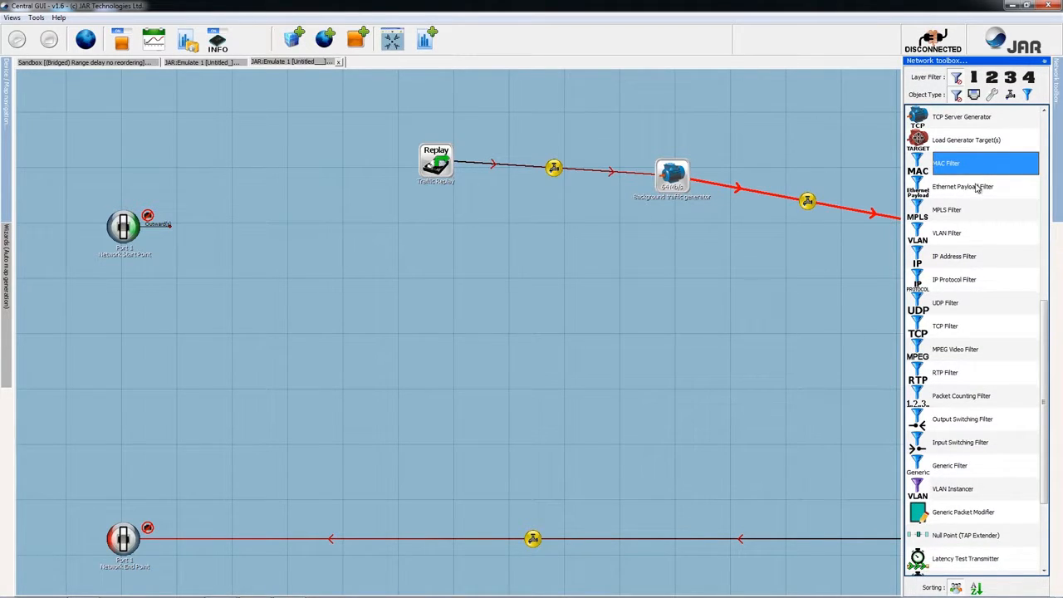
{"action": "left_click", "coordinate": [975, 186]}
{"action": "left_click", "coordinate": [973, 211]}
{"action": "left_click", "coordinate": [974, 233]}
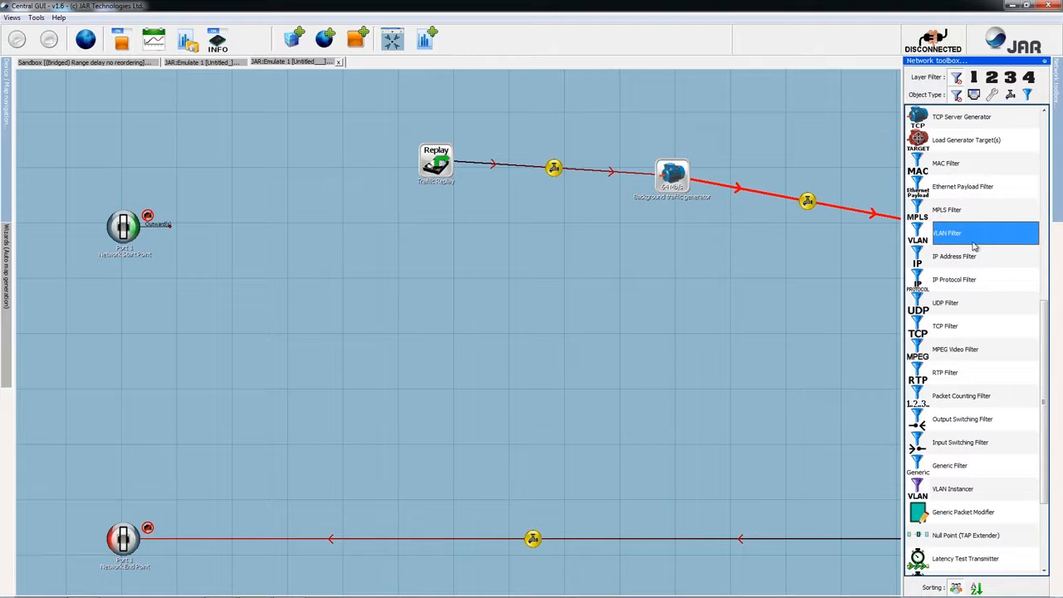
{"action": "left_click", "coordinate": [984, 169]}
{"action": "left_click", "coordinate": [976, 213]}
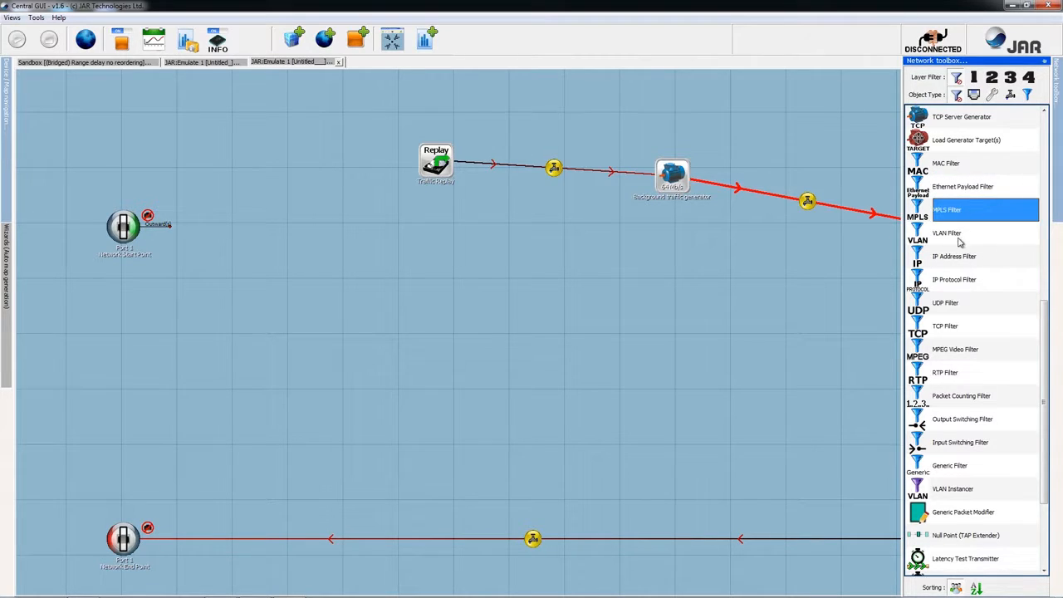
{"action": "left_click", "coordinate": [963, 234]}
{"action": "left_click", "coordinate": [983, 258]}
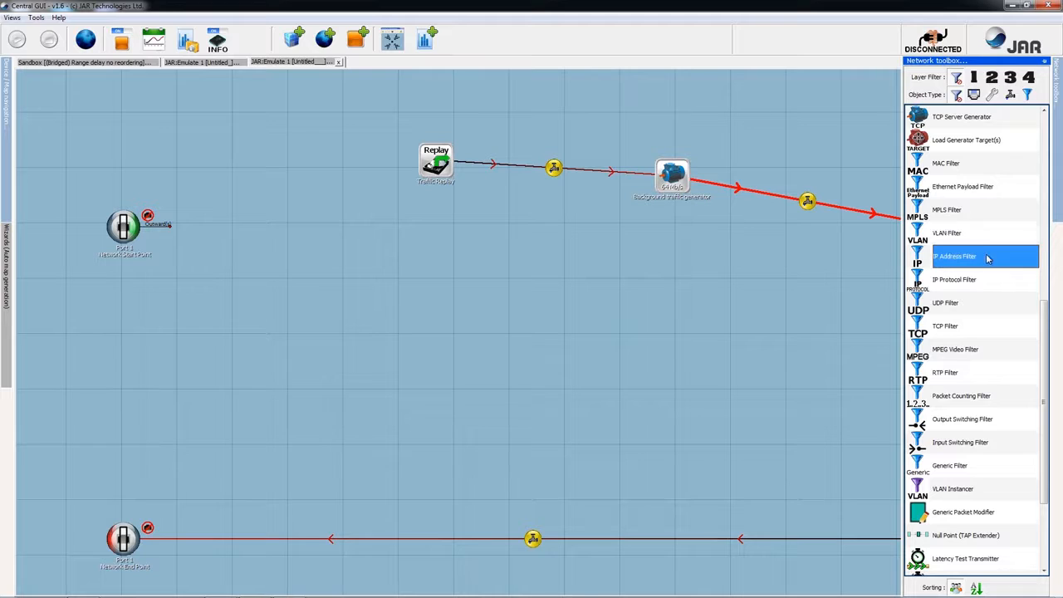
{"action": "left_click", "coordinate": [980, 307]}
{"action": "left_click", "coordinate": [982, 325]}
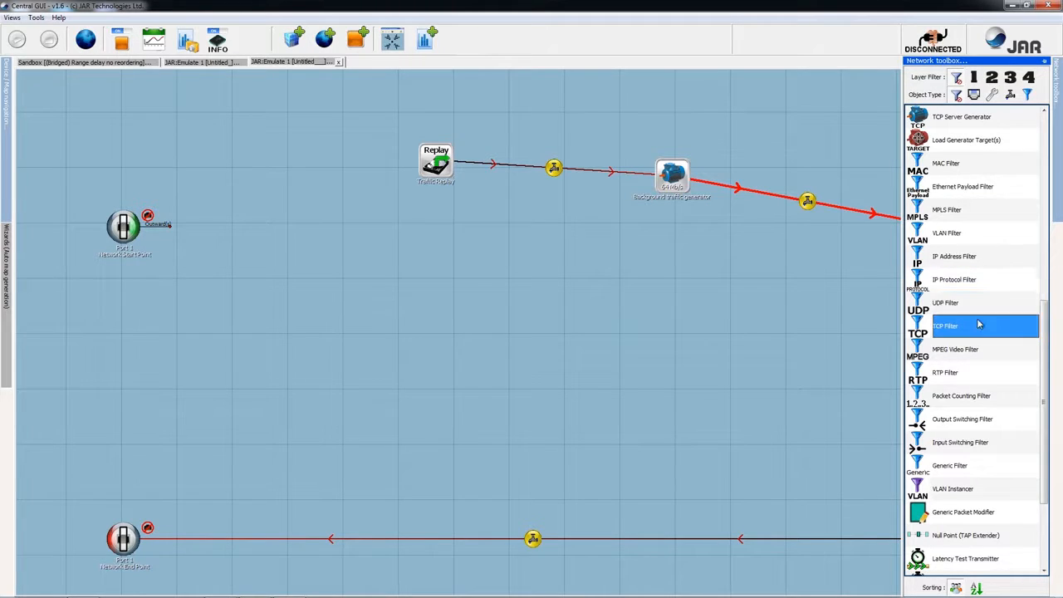
{"action": "left_click", "coordinate": [983, 350]}
{"action": "left_click", "coordinate": [983, 372]}
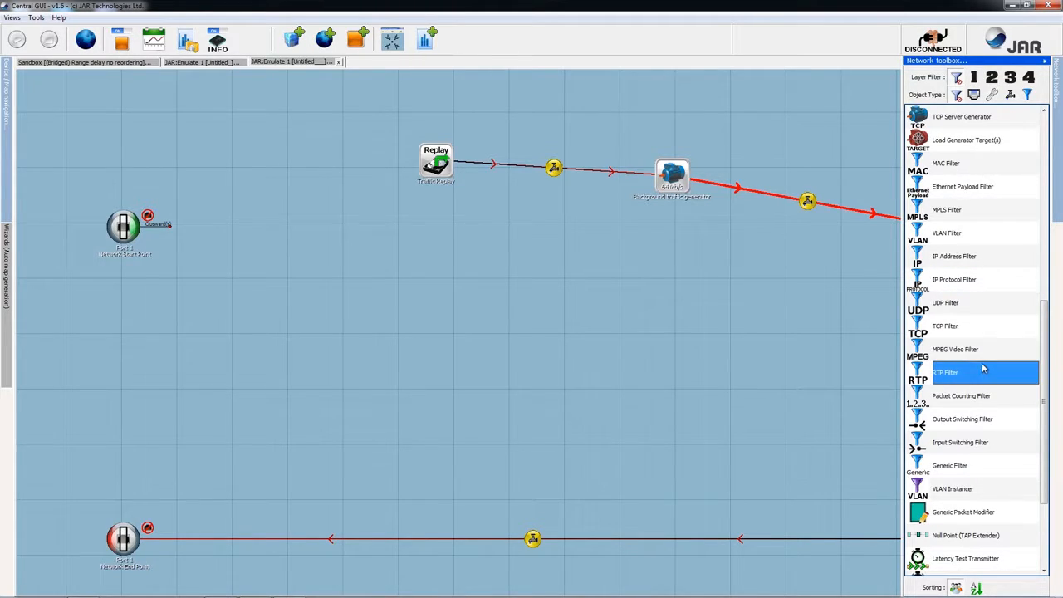
- Examine the Packet Counting, Output Switching, Input Switching and Generic filter entries in the network toolbox
{"action": "left_click", "coordinate": [995, 398]}
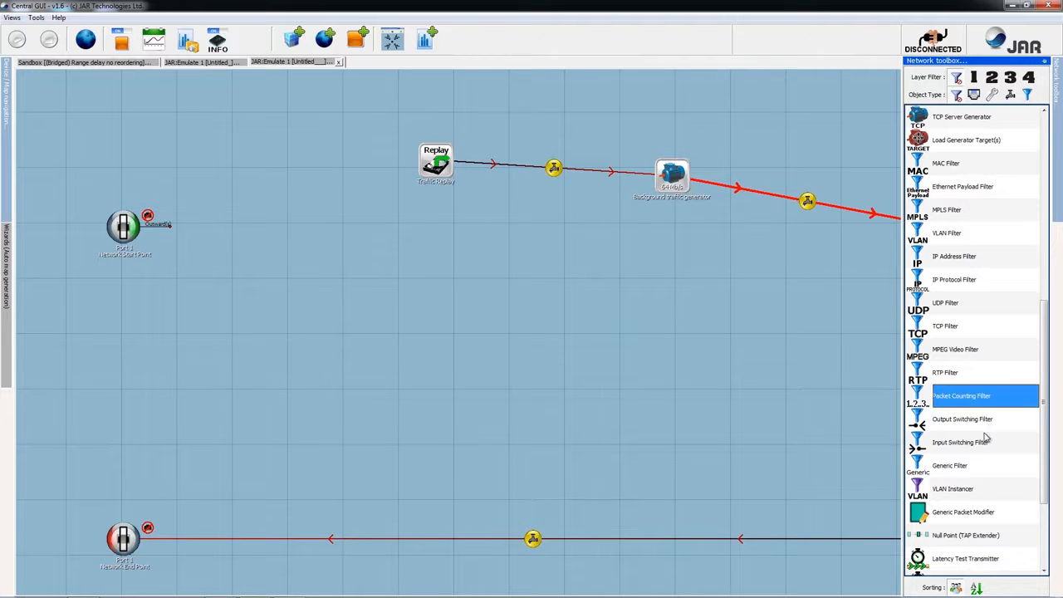
{"action": "left_click", "coordinate": [991, 422]}
{"action": "left_click", "coordinate": [992, 442]}
{"action": "left_click", "coordinate": [996, 424]}
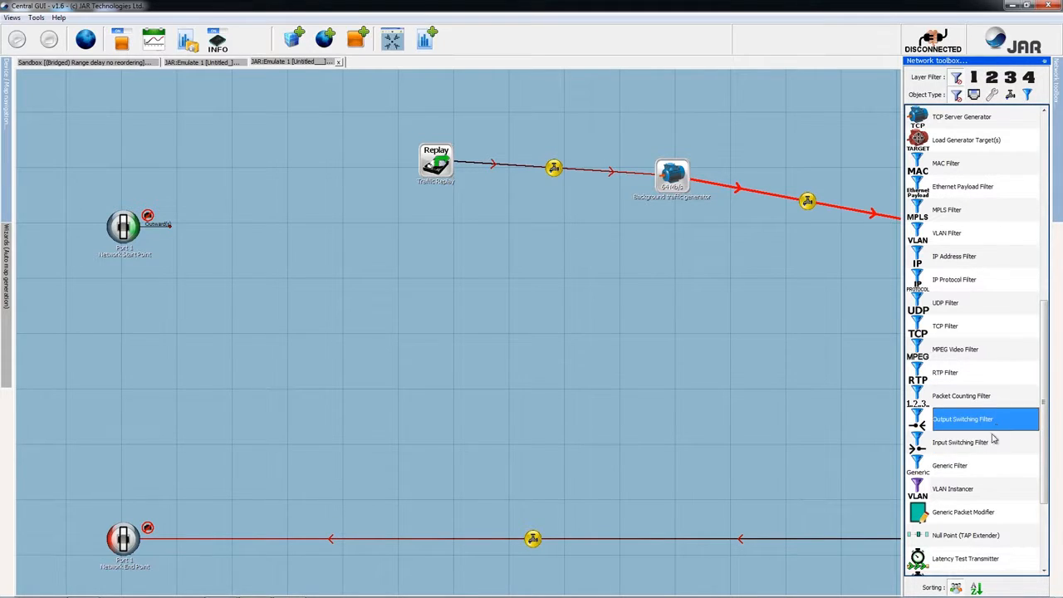
{"action": "left_click", "coordinate": [991, 443]}
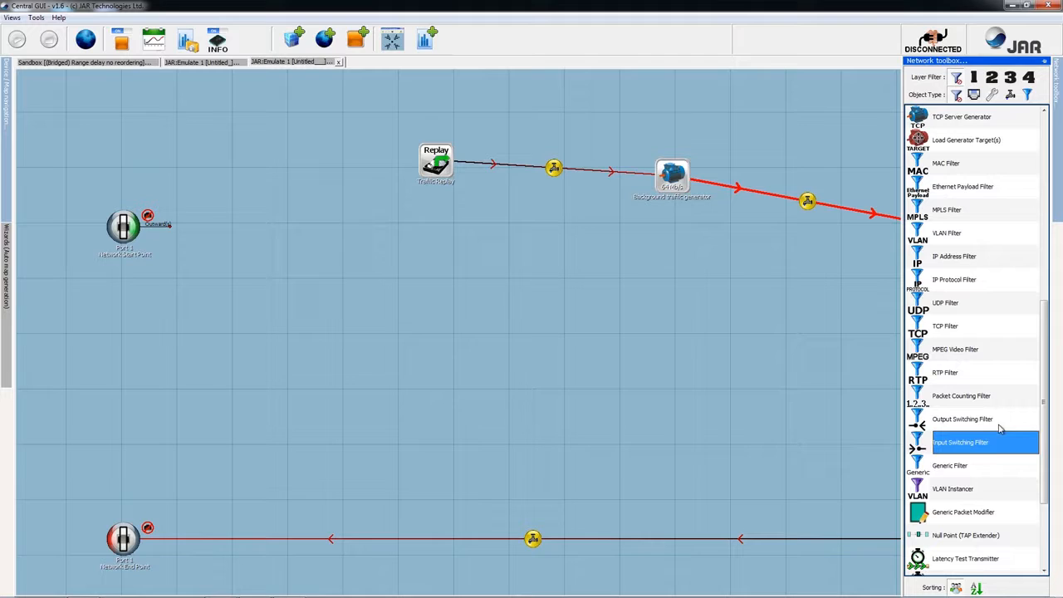
{"action": "left_click", "coordinate": [982, 467]}
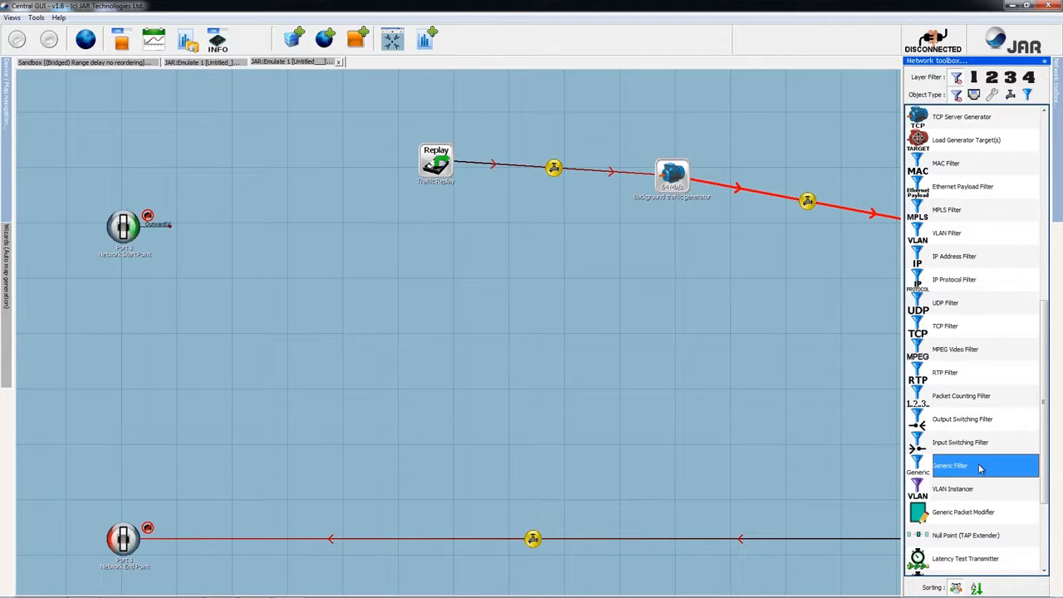
- Add an IP Address Filter between Port 1 and Traffic Replay and link Port 1's start point to its input
{"action": "left_click_drag", "start_coordinate": [973, 256], "coordinate": [444, 247]}
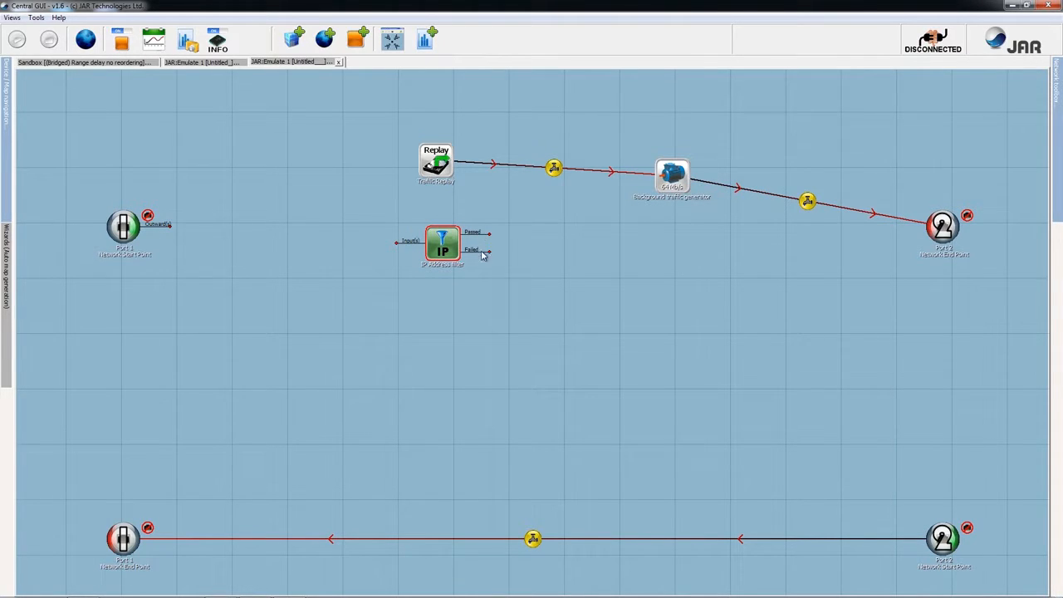
{"action": "left_click_drag", "start_coordinate": [441, 249], "coordinate": [314, 232]}
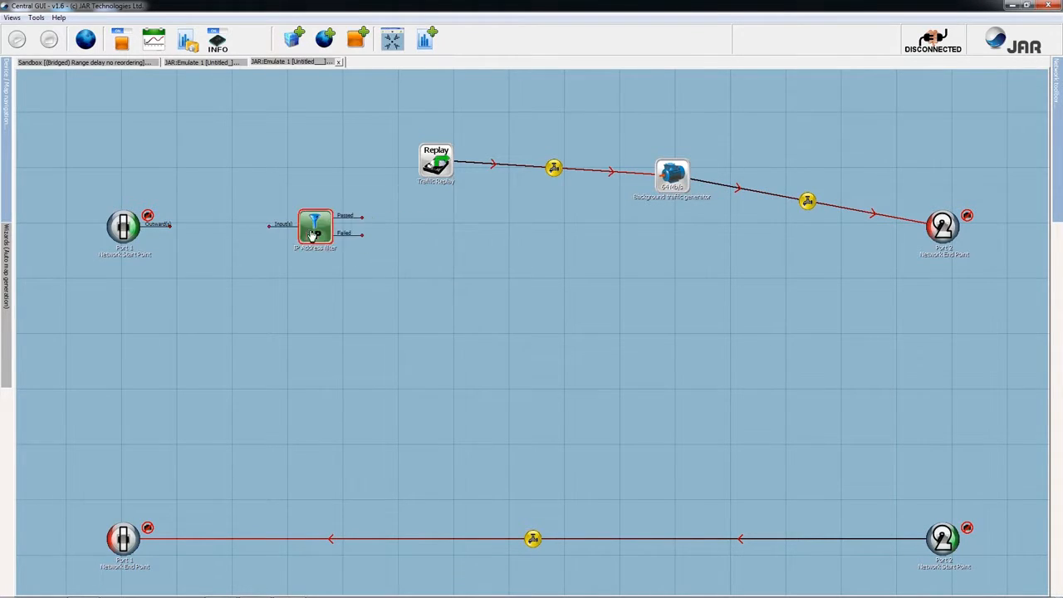
{"action": "right_click", "coordinate": [125, 226]}
{"action": "left_click", "coordinate": [159, 235]}
{"action": "left_click", "coordinate": [309, 223]}
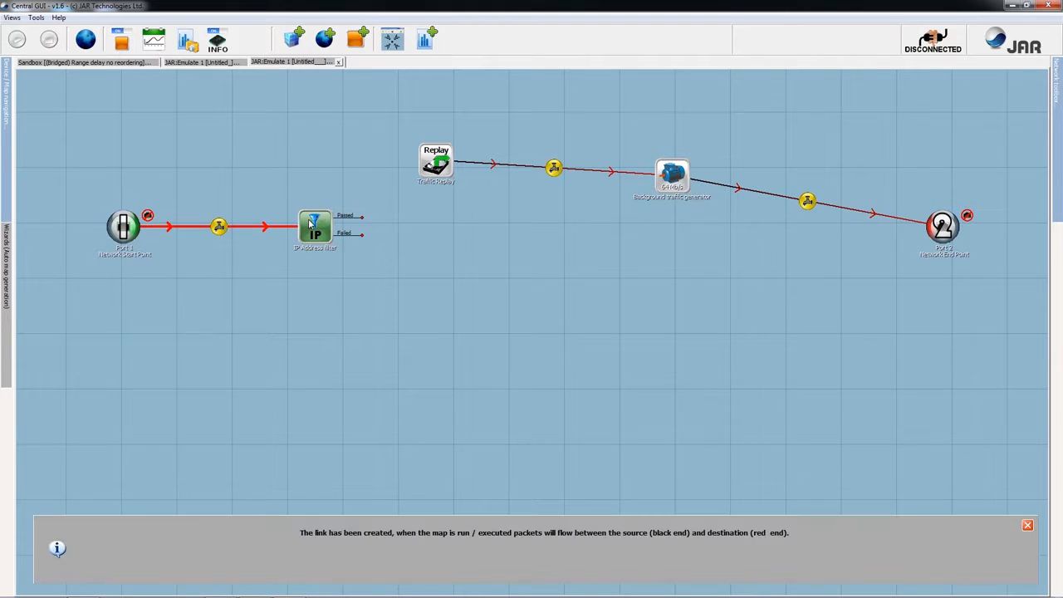
{"action": "left_click", "coordinate": [313, 225]}
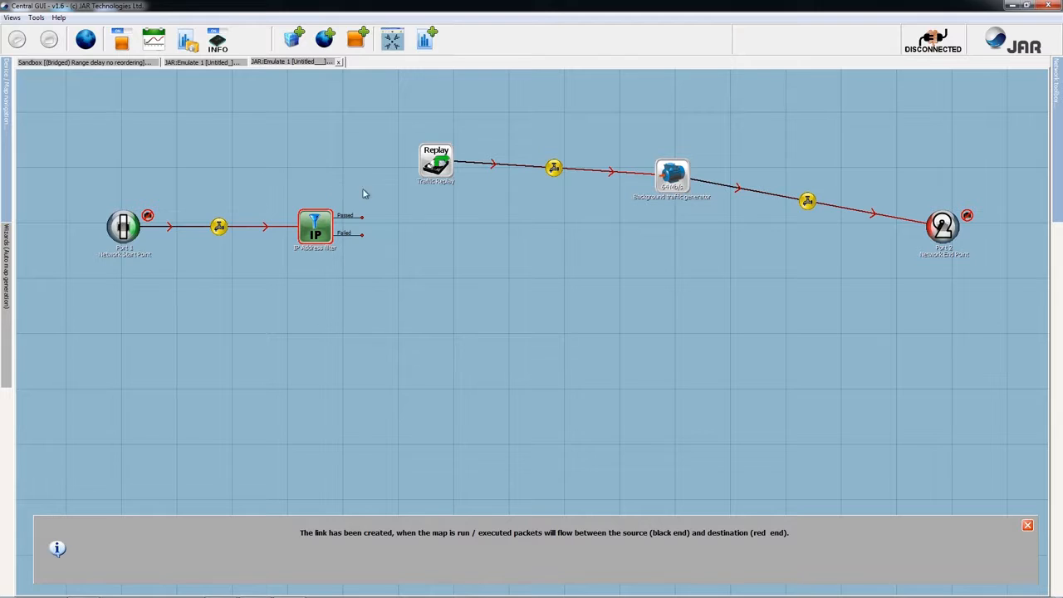
- Configure the IP Address filter with no source filtering and the specific destination address 192.168.1.100
{"action": "double_click", "coordinate": [319, 230]}
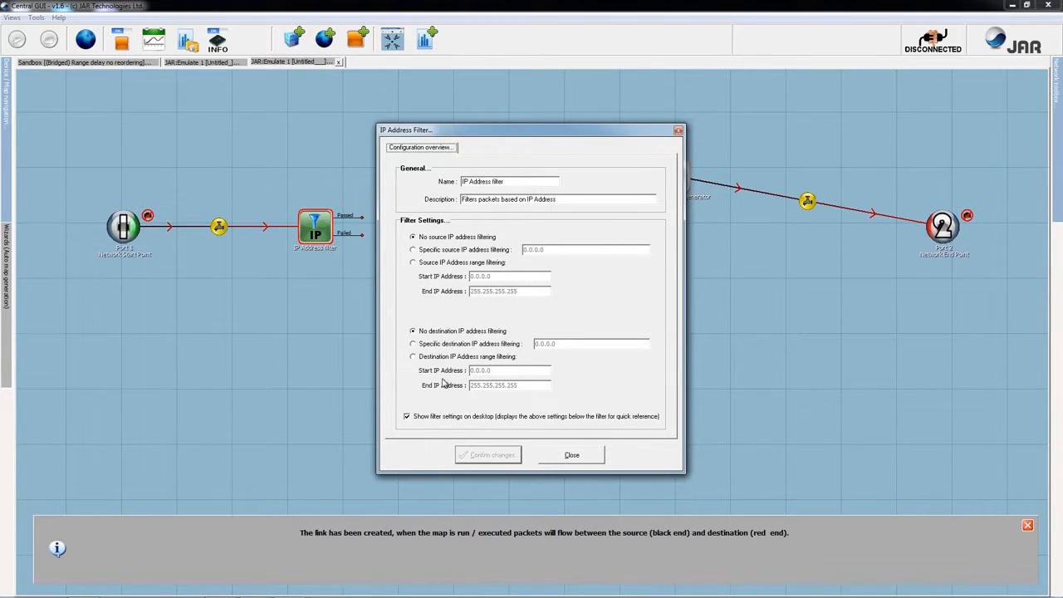
{"action": "left_click", "coordinate": [480, 250]}
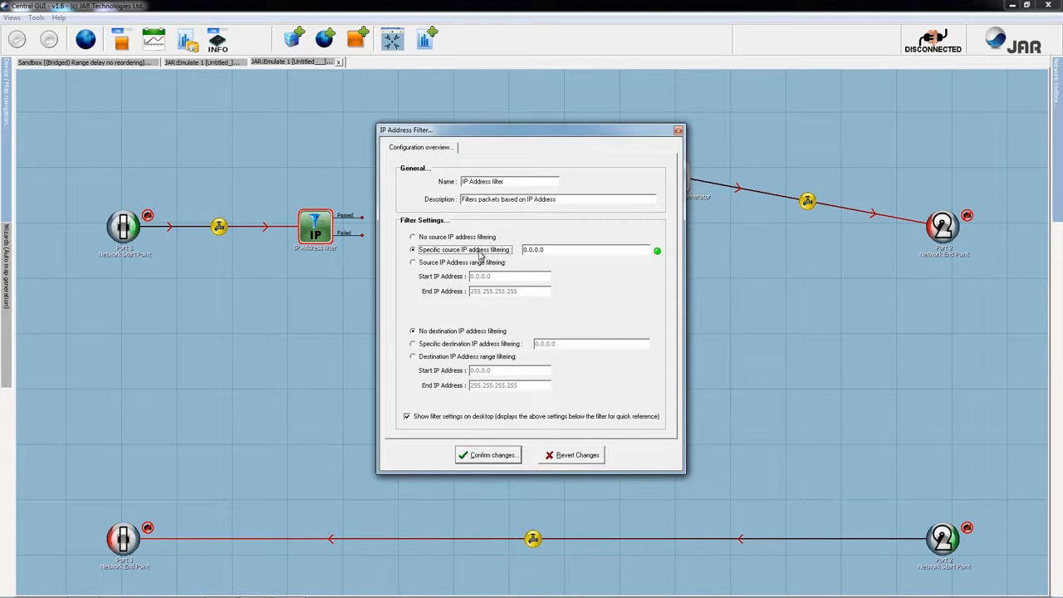
{"action": "left_click", "coordinate": [486, 263]}
{"action": "left_click", "coordinate": [492, 250]}
{"action": "left_click", "coordinate": [469, 343]}
{"action": "double_click", "coordinate": [568, 344]}
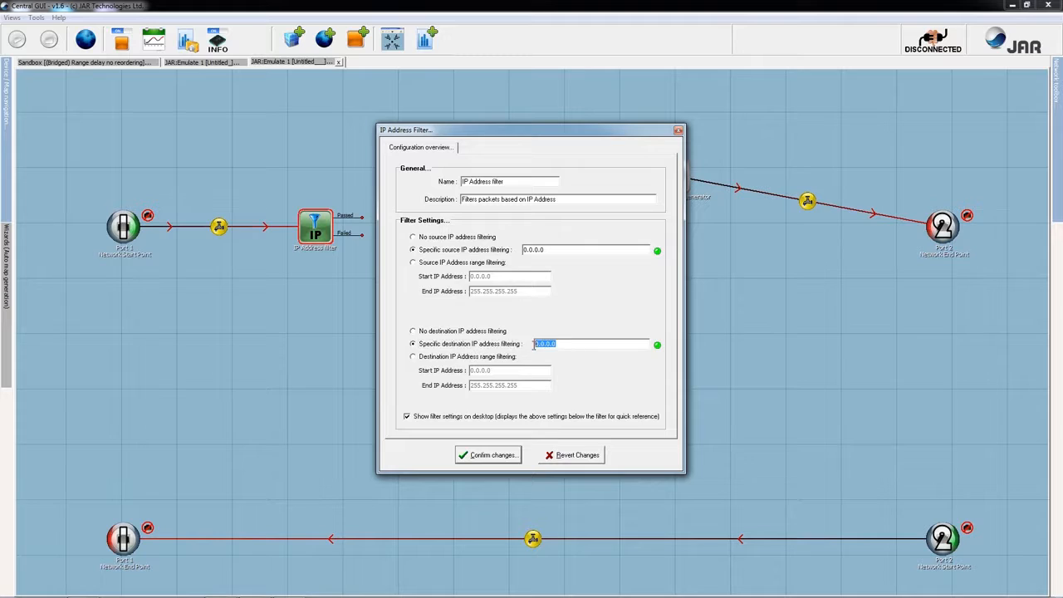
{"action": "left_click", "coordinate": [465, 240]}
{"action": "double_click", "coordinate": [575, 343]}
{"action": "type", "text": "192.168.1.100"}
{"action": "left_click", "coordinate": [500, 455]}
{"action": "left_click_drag", "start_coordinate": [315, 227], "coordinate": [318, 221]}
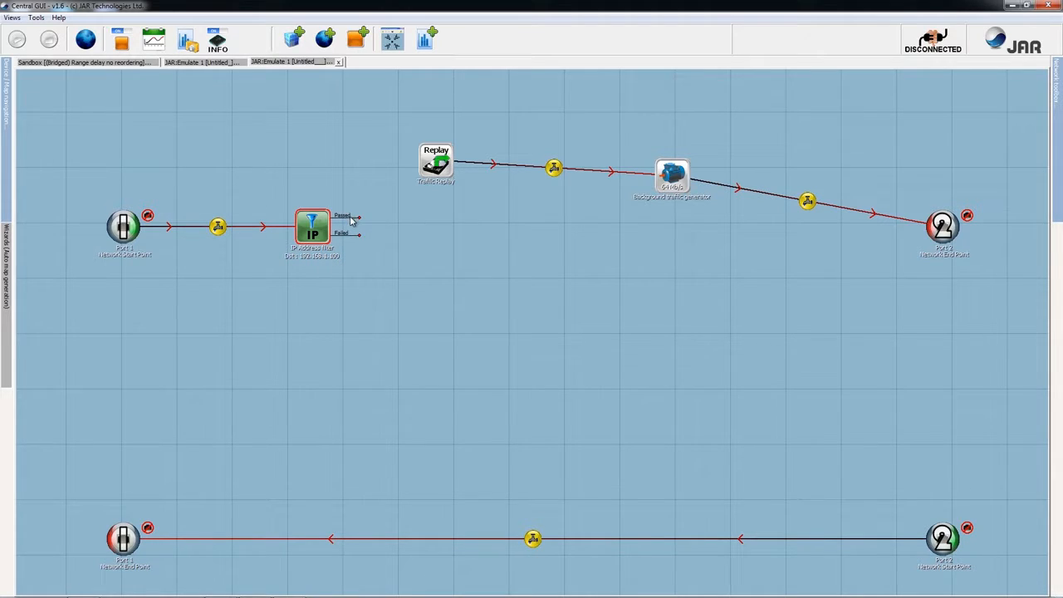
- Try to link the IP Address filter's passed output to Traffic Replay
{"action": "right_click", "coordinate": [315, 226]}
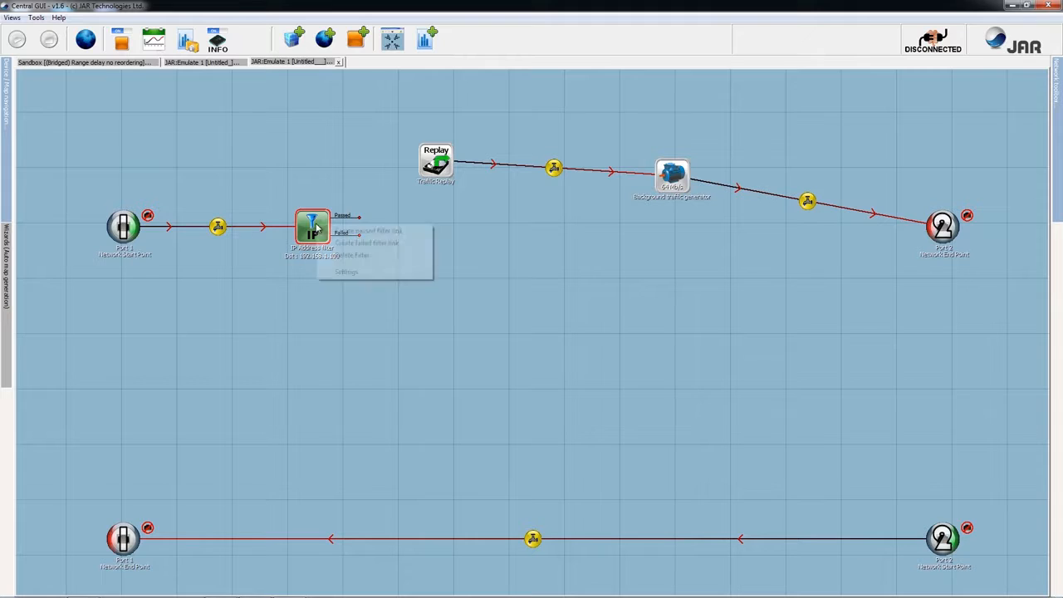
{"action": "left_click", "coordinate": [366, 231]}
{"action": "left_click", "coordinate": [436, 163]}
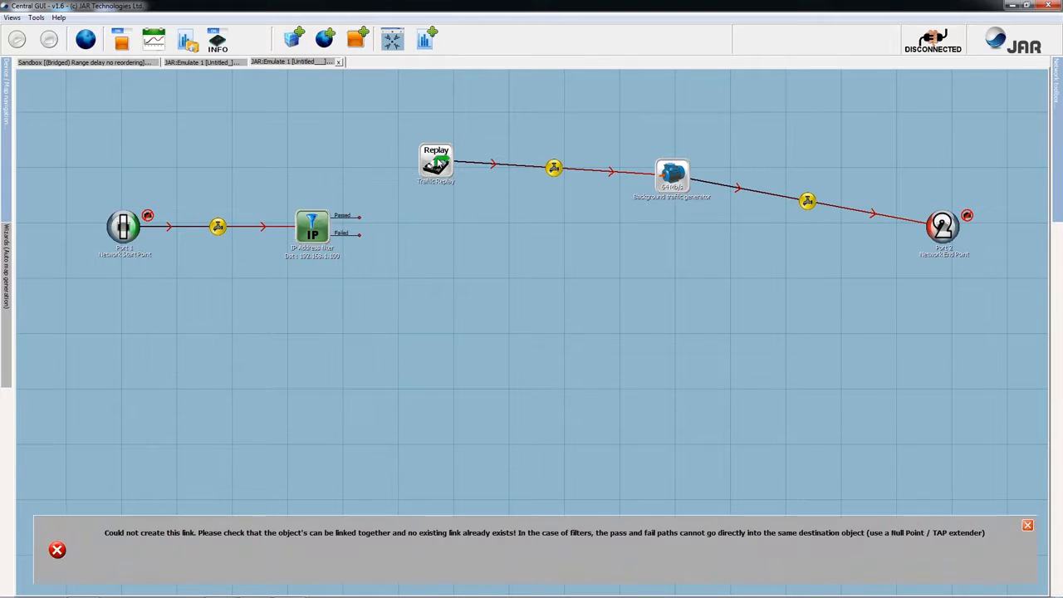
{"action": "right_click", "coordinate": [314, 223]}
{"action": "left_click", "coordinate": [332, 232]}
{"action": "left_click", "coordinate": [437, 165]}
- Toggle on Traffic Replay's input path and link the IP Address filter's passed output to it
{"action": "right_click", "coordinate": [438, 164]}
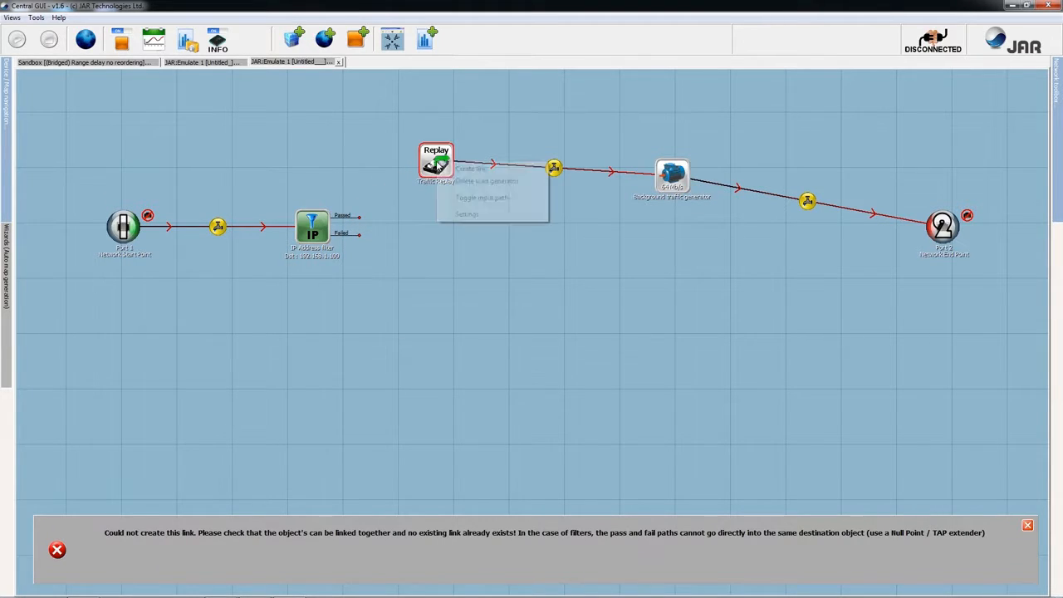
{"action": "left_click", "coordinate": [482, 198]}
{"action": "right_click", "coordinate": [324, 235]}
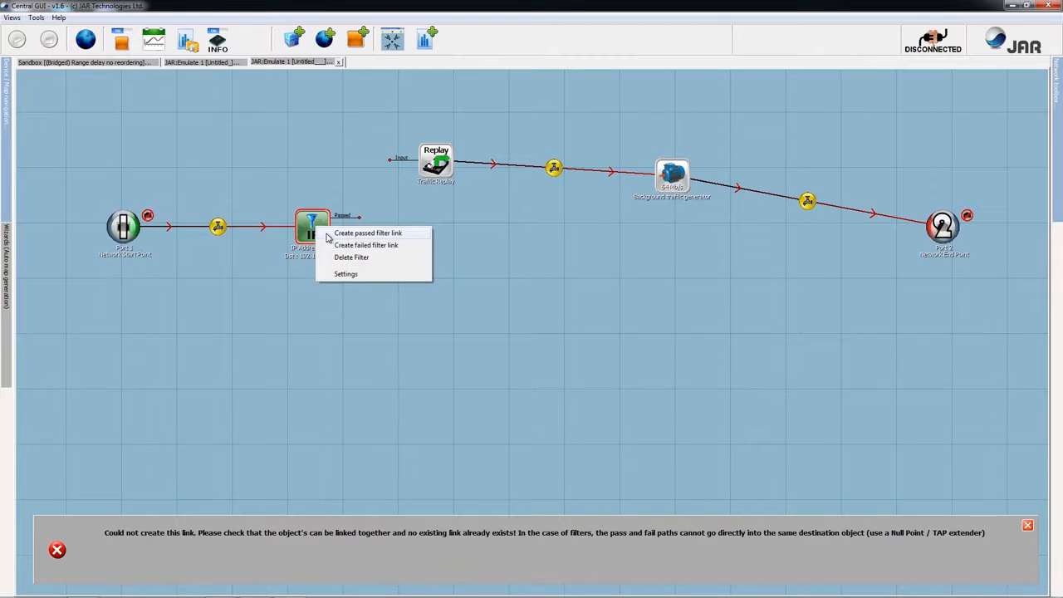
{"action": "left_click", "coordinate": [328, 236]}
{"action": "left_click", "coordinate": [435, 159]}
- Align Traffic Replay and the Background traffic generator slightly closer to Port 2, and link the filter's failed output to the Port 2 end point
{"action": "left_click_drag", "start_coordinate": [435, 159], "coordinate": [490, 167]}
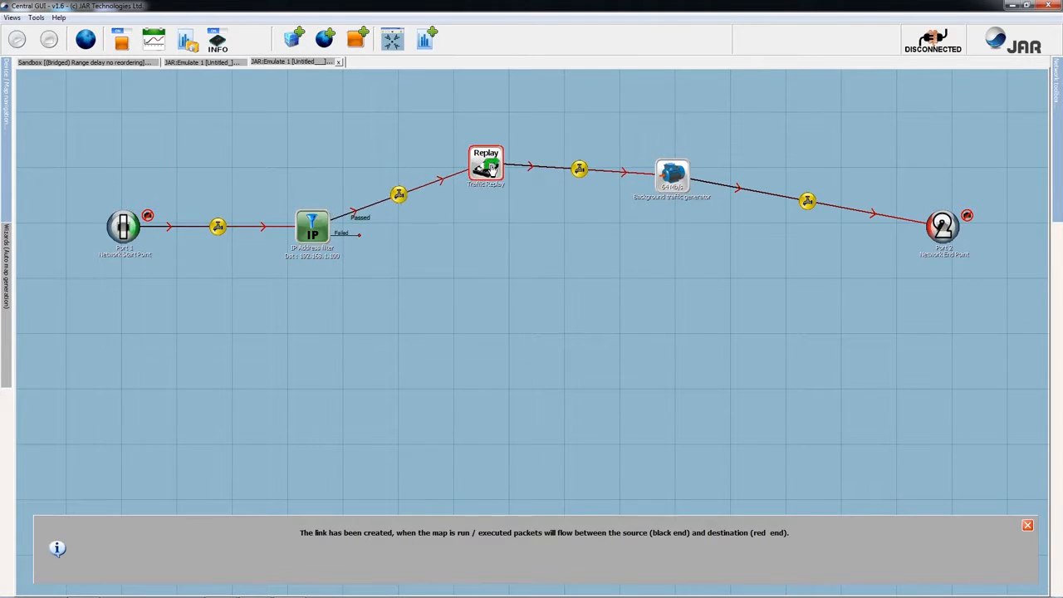
{"action": "left_click_drag", "start_coordinate": [676, 176], "coordinate": [701, 165]}
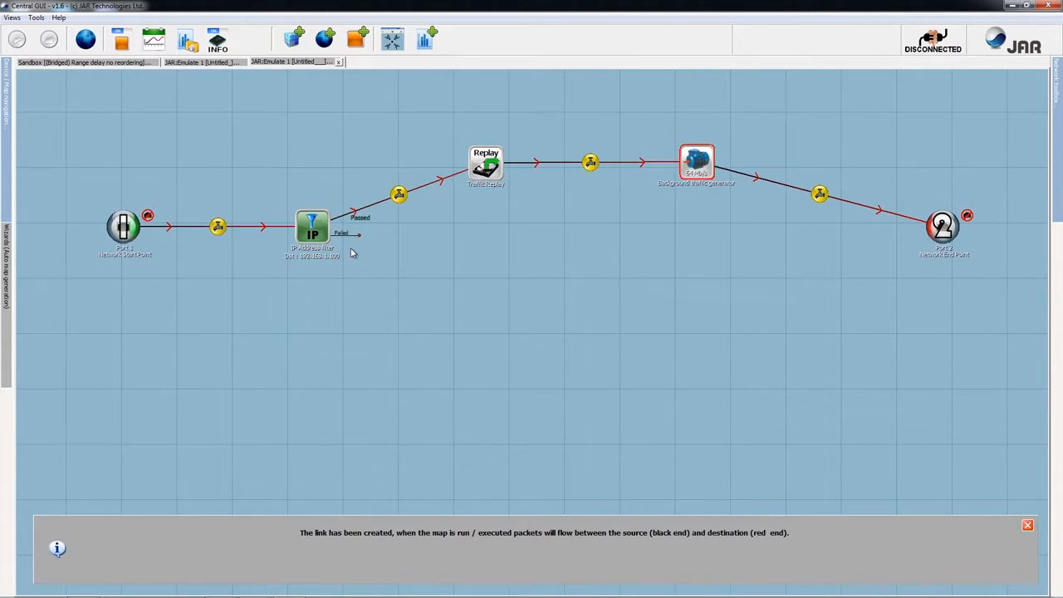
{"action": "right_click", "coordinate": [326, 241]}
{"action": "left_click", "coordinate": [349, 259]}
{"action": "left_click", "coordinate": [942, 236]}
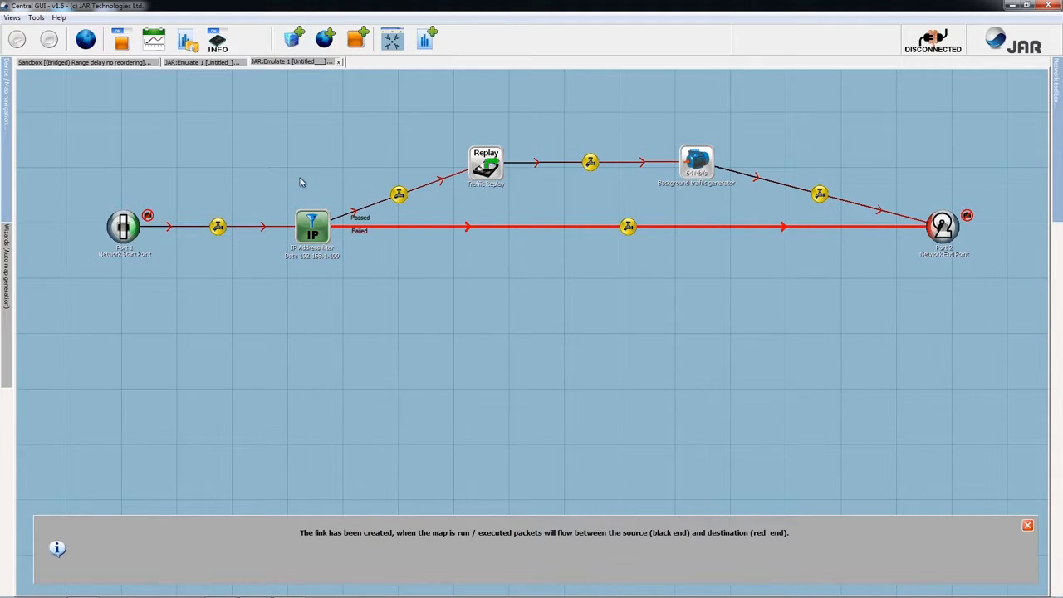
- Trace the failed and passed paths from Port 1 through the IP Address filter to the Port 2 end point
{"action": "left_click", "coordinate": [266, 231]}
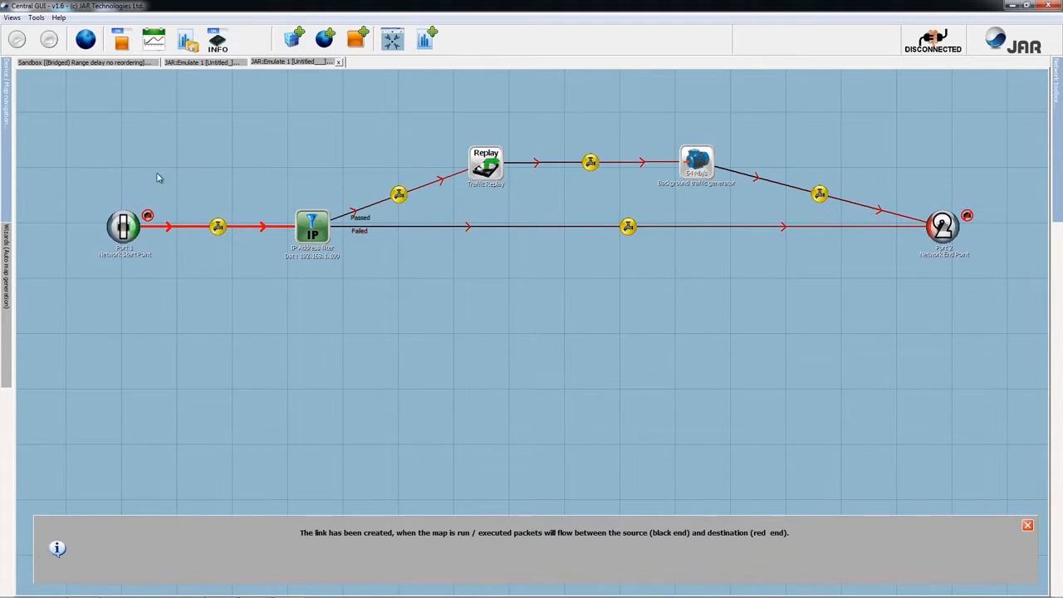
{"action": "left_click", "coordinate": [322, 239]}
{"action": "left_click", "coordinate": [358, 233]}
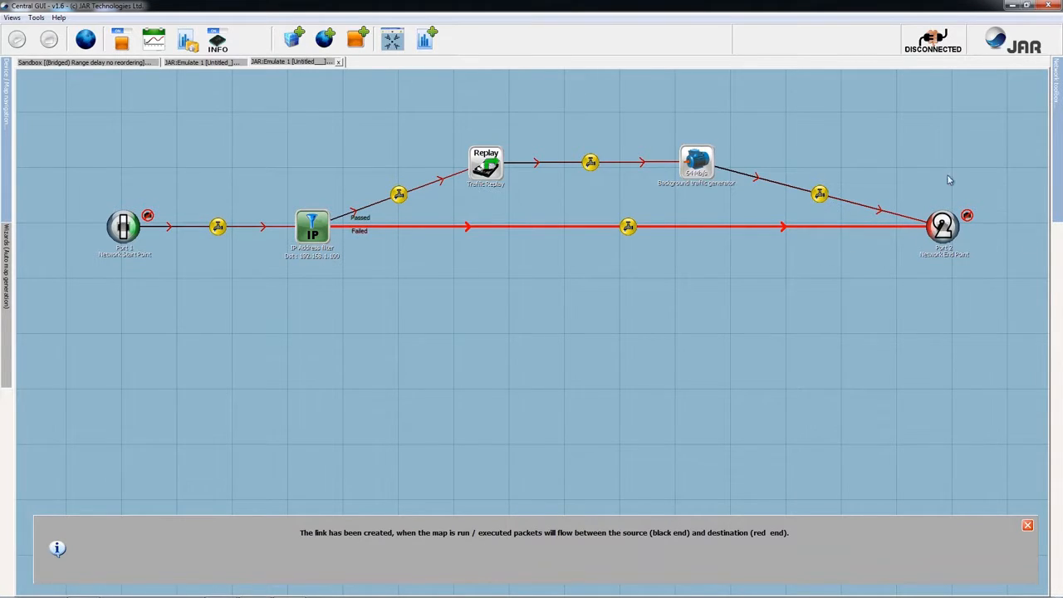
{"action": "left_click", "coordinate": [352, 212]}
{"action": "left_click", "coordinate": [485, 169]}
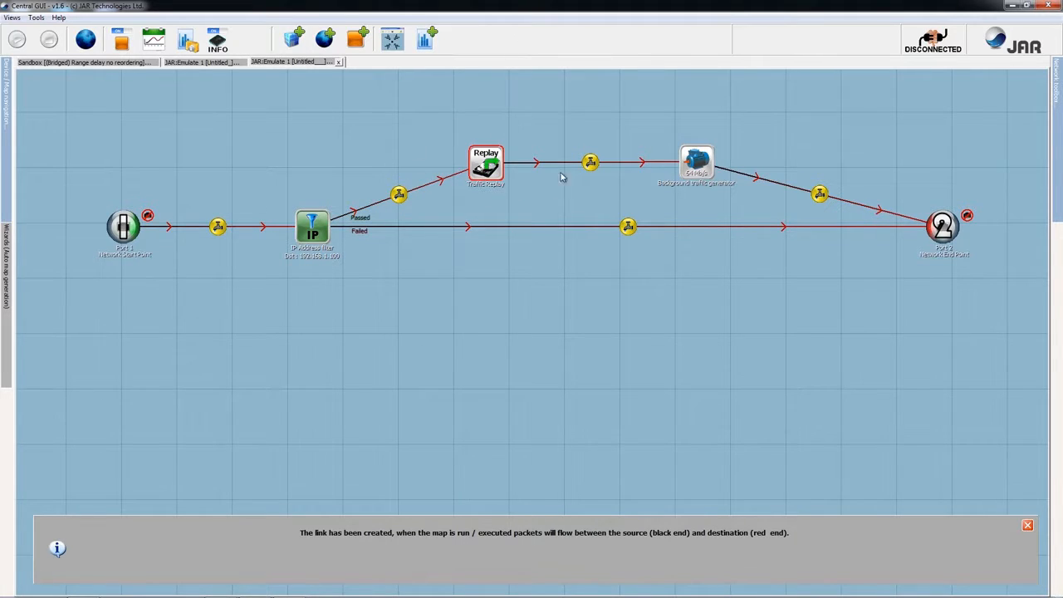
{"action": "left_click", "coordinate": [632, 164]}
{"action": "left_click", "coordinate": [712, 168]}
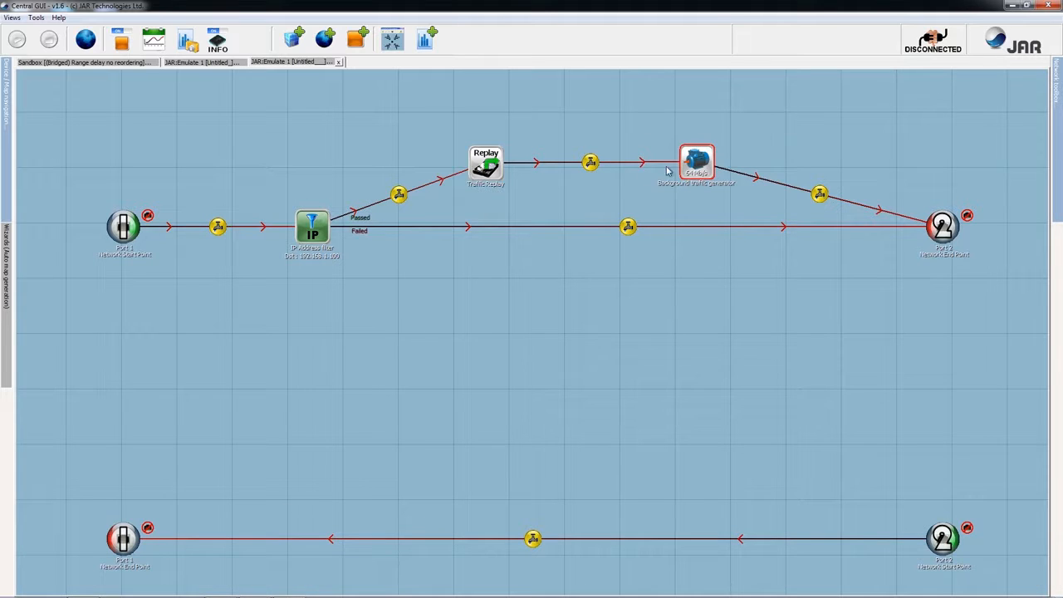
{"action": "left_click", "coordinate": [773, 181]}
{"action": "left_click", "coordinate": [948, 235]}
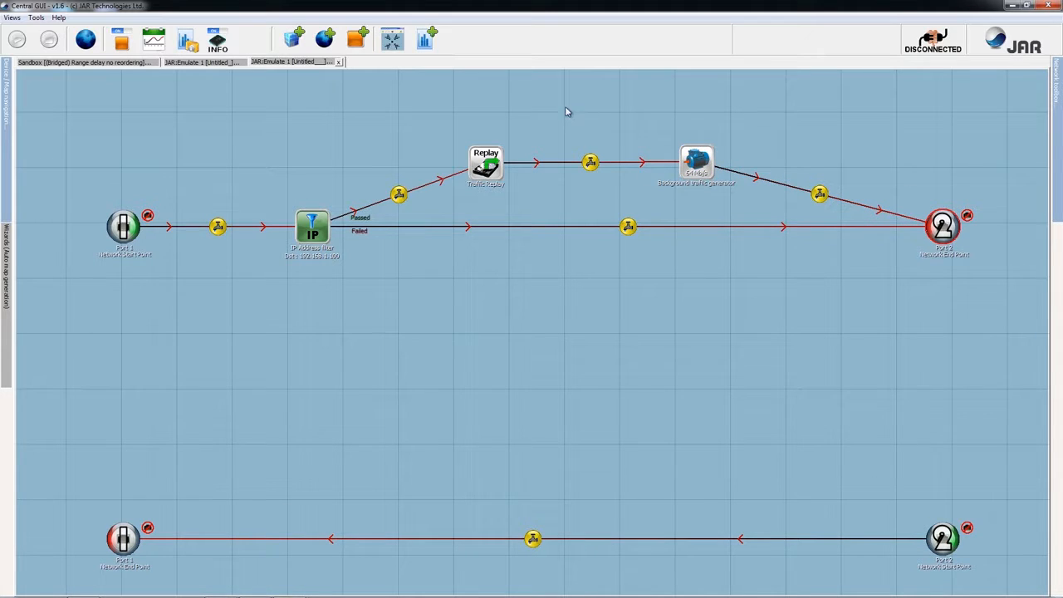
- Insert a TCP Filter on the link between the IP Address filter's passed output and Traffic Replay
{"action": "left_click_drag", "start_coordinate": [570, 111], "coordinate": [564, 199]}
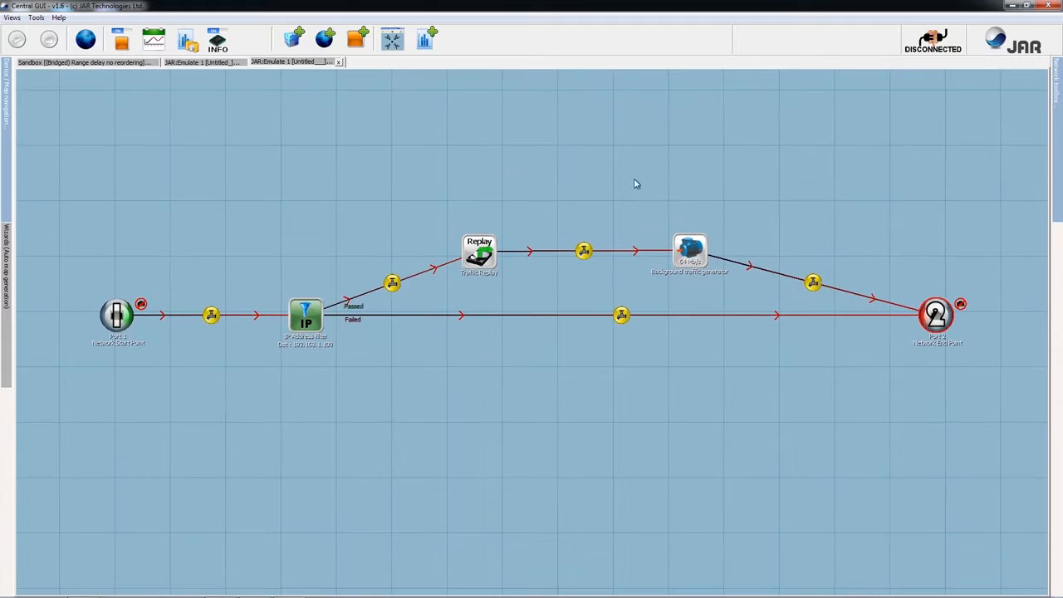
{"action": "left_click_drag", "start_coordinate": [617, 157], "coordinate": [614, 184]}
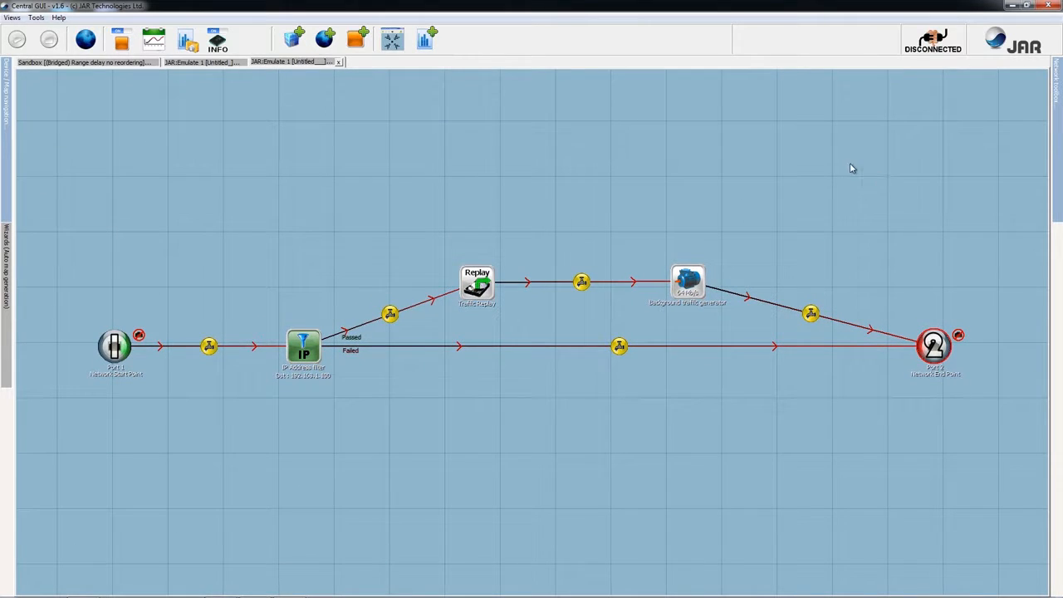
{"action": "mouse_move", "coordinate": [1057, 177]}
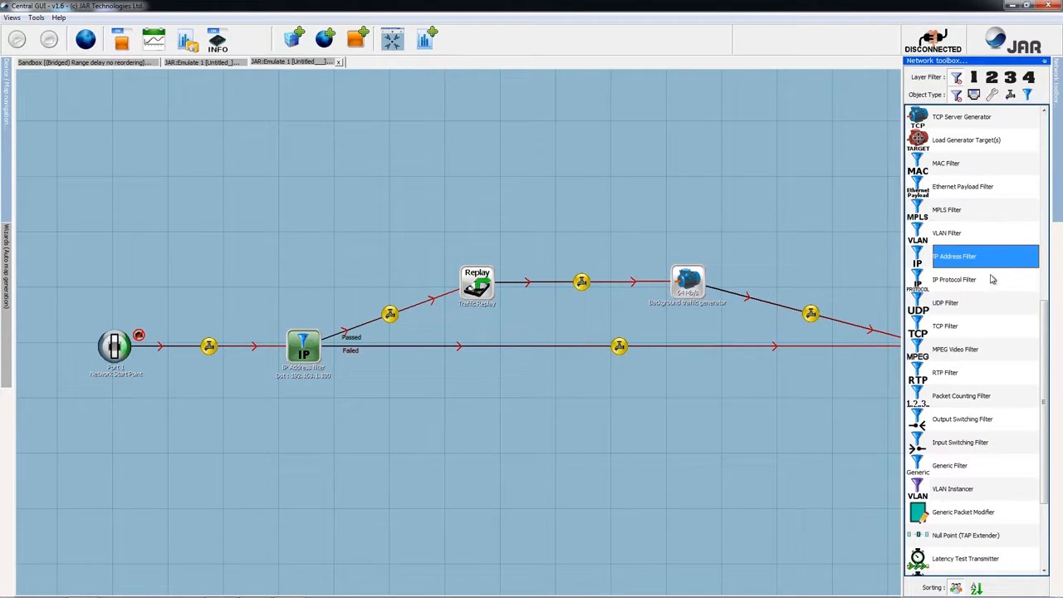
{"action": "left_click_drag", "start_coordinate": [969, 329], "coordinate": [399, 307]}
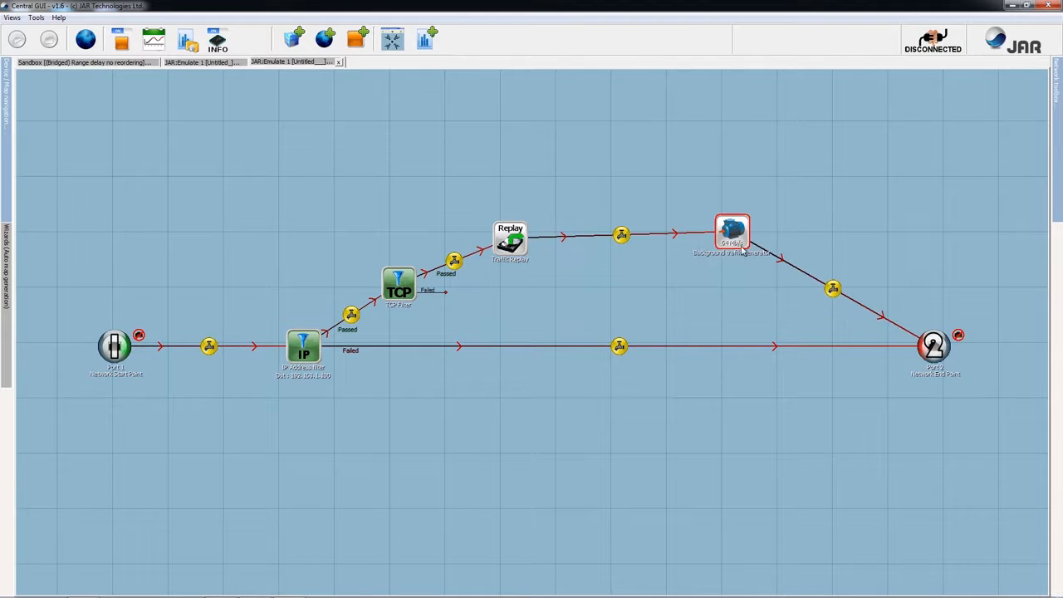
- Set the TCP filter to Advanced mode with destination port 80, and rename it HTTP Traffic
{"action": "double_click", "coordinate": [410, 292]}
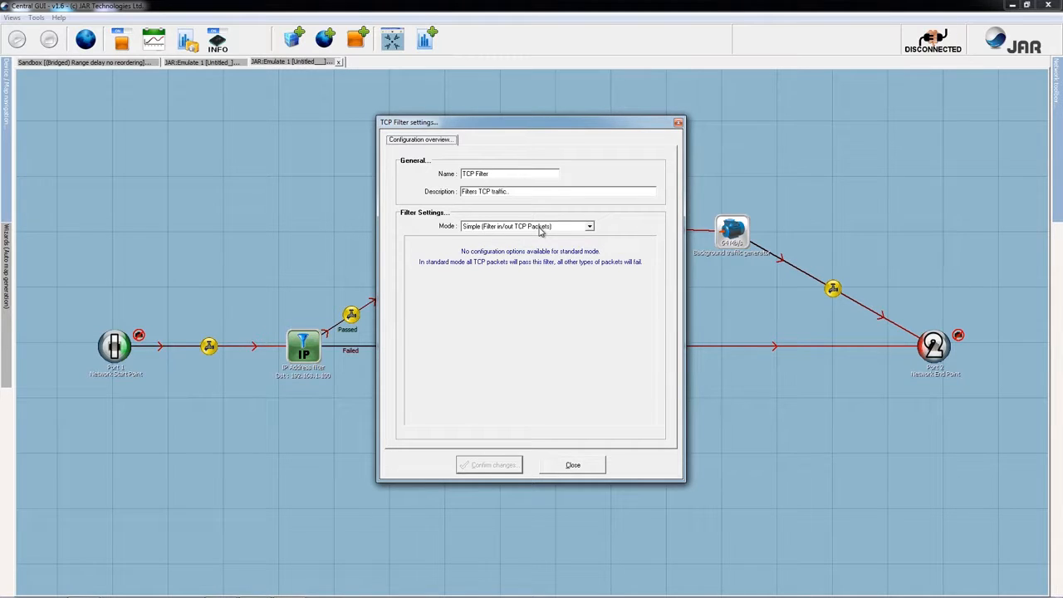
{"action": "left_click", "coordinate": [540, 232]}
{"action": "left_click", "coordinate": [546, 248]}
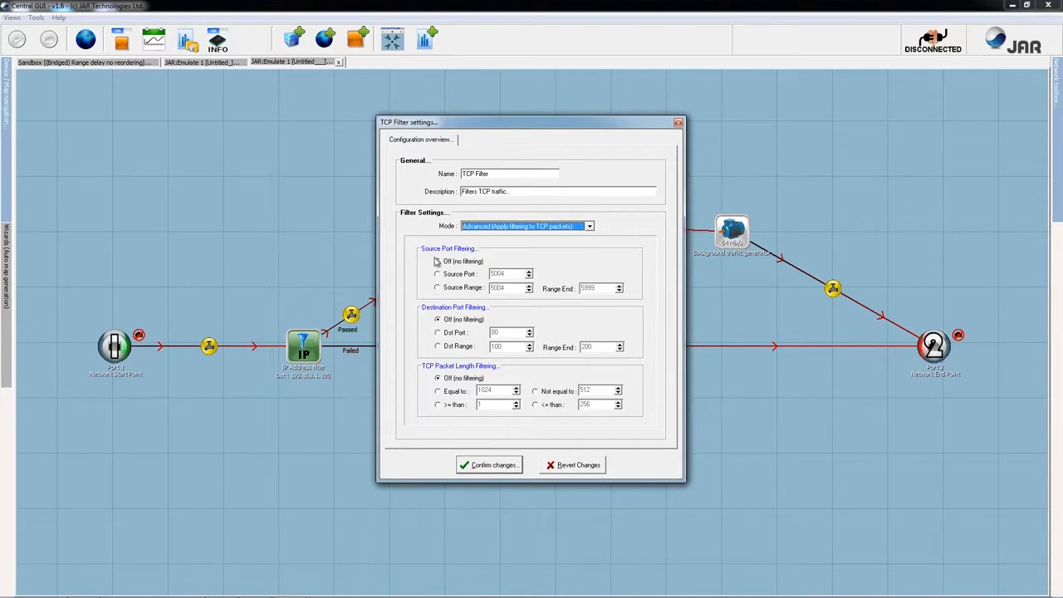
{"action": "left_click", "coordinate": [460, 334]}
{"action": "double_click", "coordinate": [508, 331]}
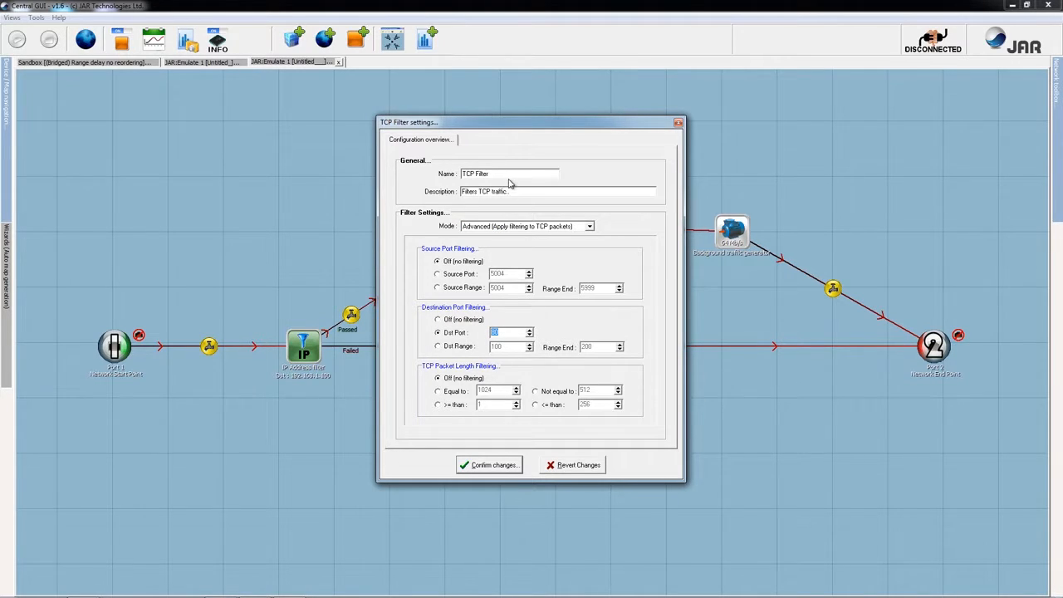
{"action": "left_click_drag", "start_coordinate": [490, 174], "coordinate": [438, 175]}
{"action": "type", "text": "HTTP Traffic"}
{"action": "left_click", "coordinate": [504, 467]}
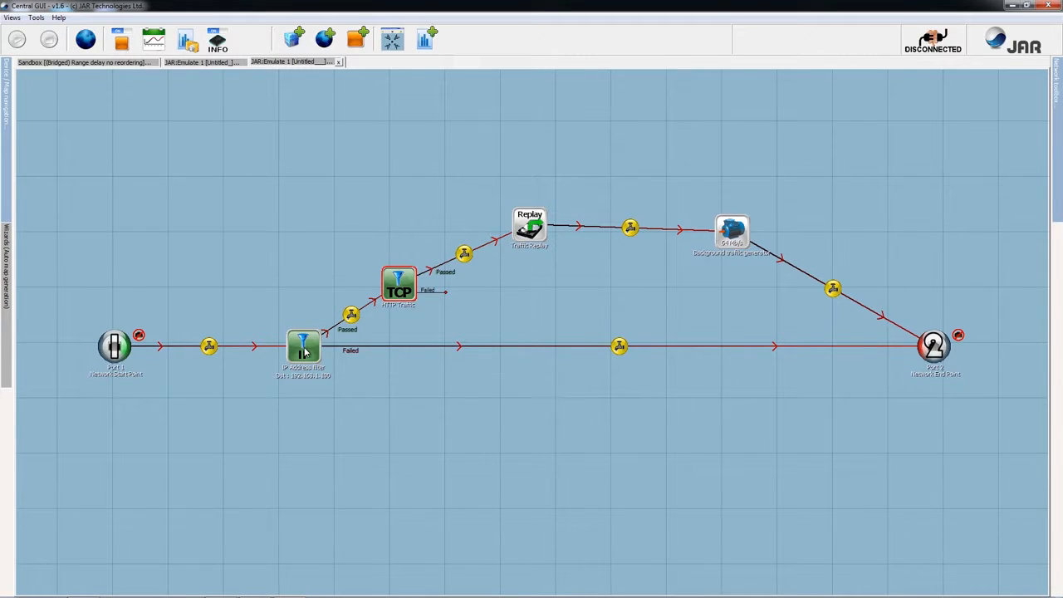
- Link the HTTP Traffic filter's failed output to the Port 2 end point
{"action": "right_click", "coordinate": [411, 279]}
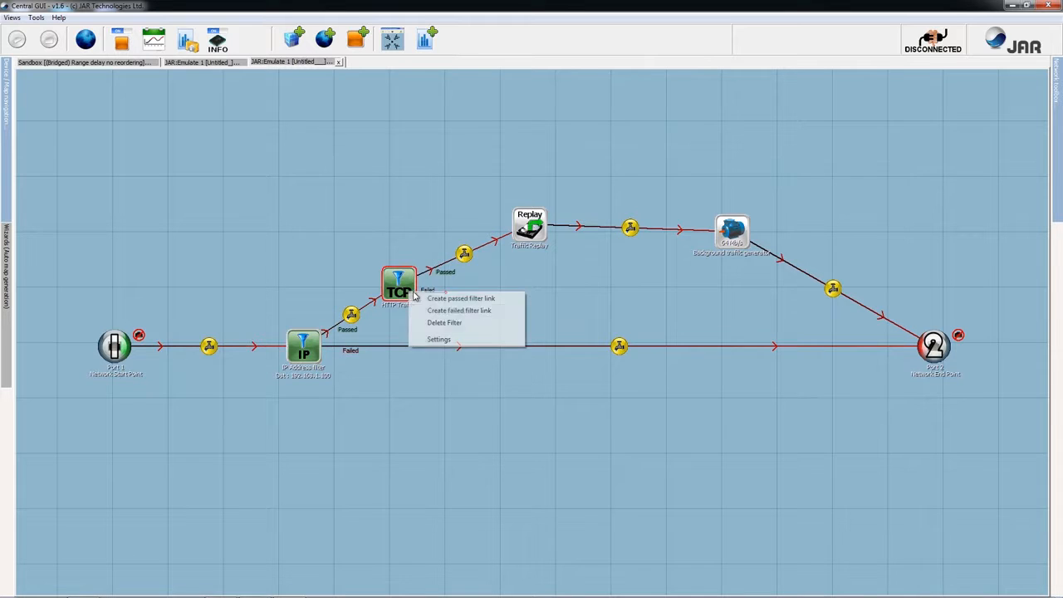
{"action": "left_click", "coordinate": [457, 313]}
{"action": "left_click", "coordinate": [932, 344]}
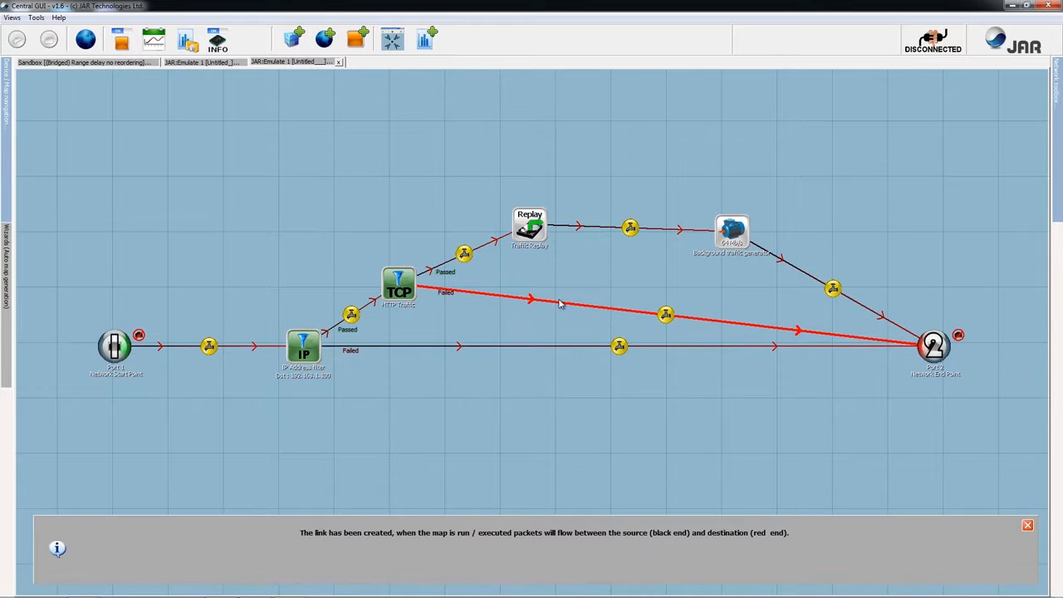
- Insert a Drop Packets object on the link from the HTTP Traffic filter's failed output to Port 2, and dismiss the link message
{"action": "mouse_move", "coordinate": [1058, 209]}
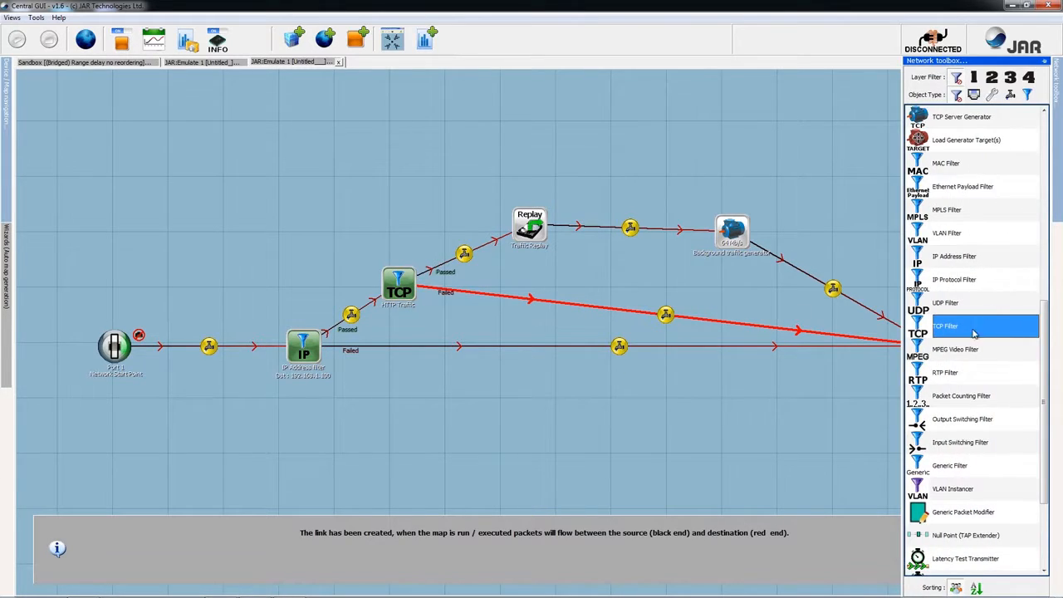
{"action": "scroll", "coordinate": [973, 279], "scroll_direction": "up", "scroll_amount": 6}
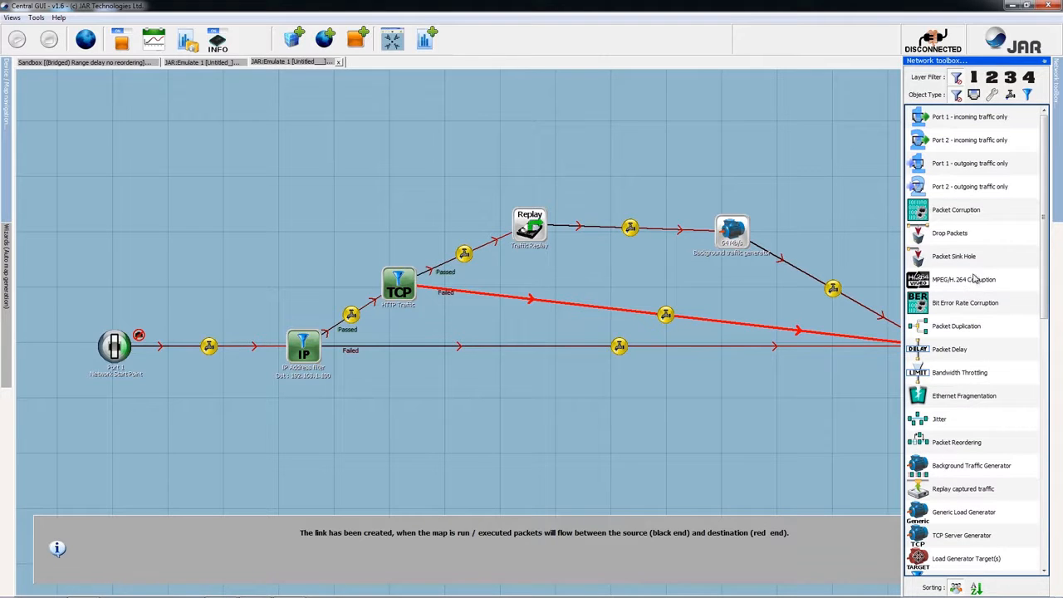
{"action": "left_click_drag", "start_coordinate": [977, 239], "coordinate": [635, 301]}
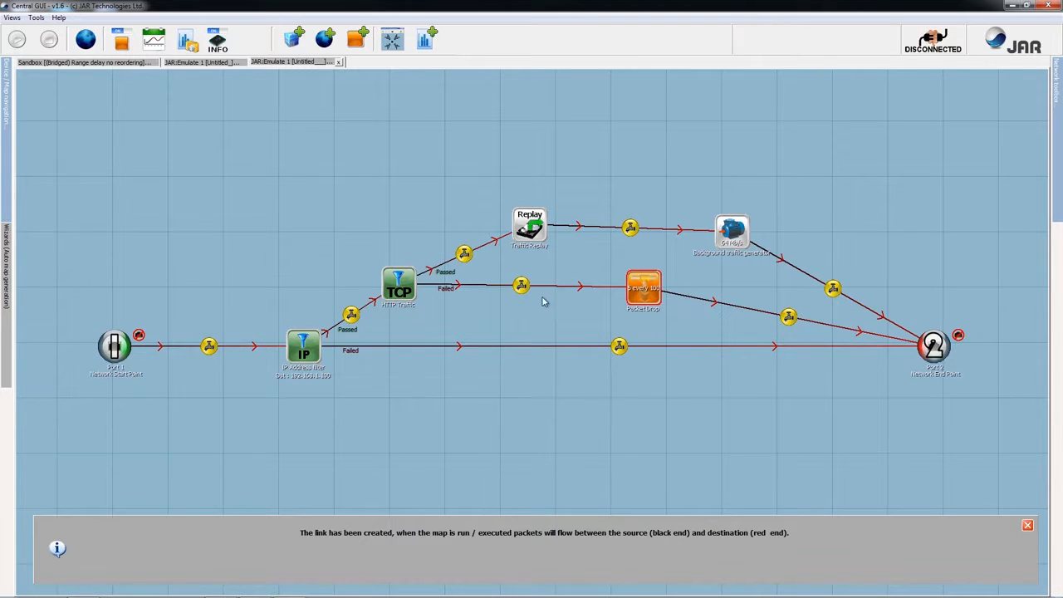
{"action": "left_click_drag", "start_coordinate": [542, 434], "coordinate": [548, 324]}
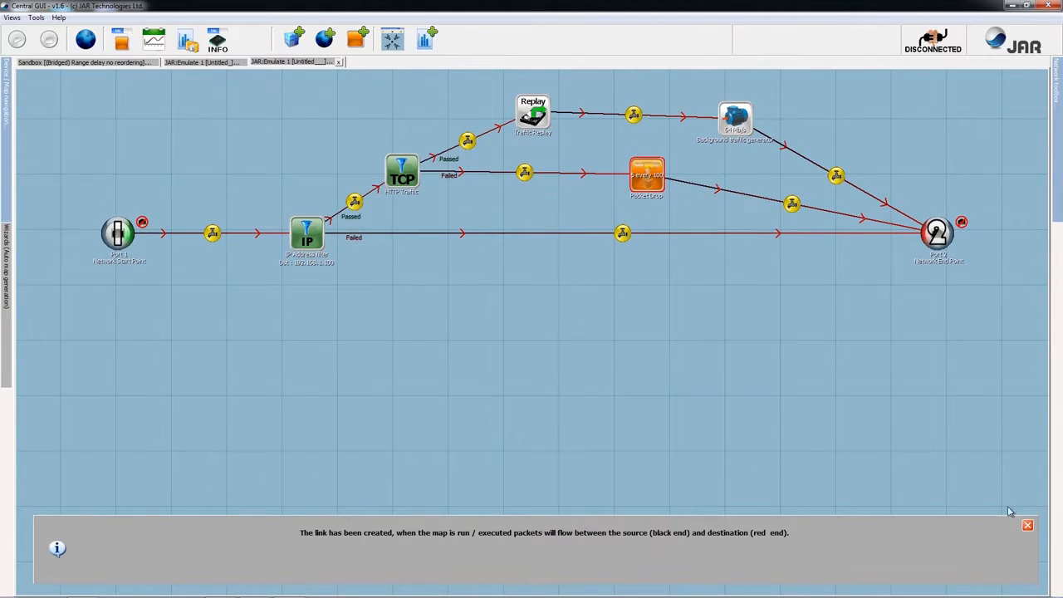
{"action": "left_click", "coordinate": [1027, 528]}
- Examine the return path from Port 2 to Port 1 and compare it with the filtered forward path
{"action": "left_click_drag", "start_coordinate": [702, 445], "coordinate": [711, 401]}
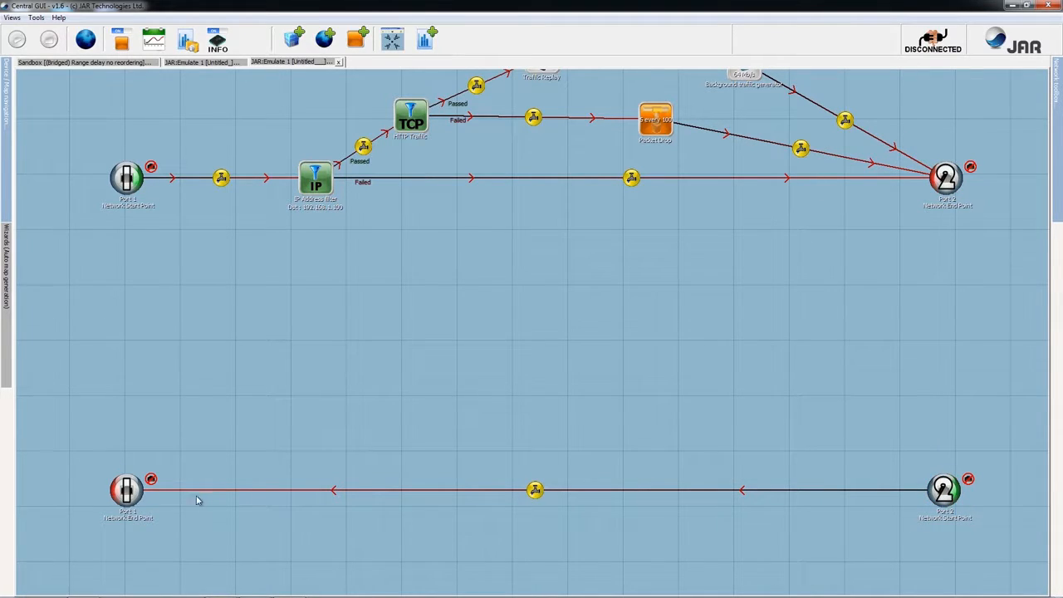
{"action": "left_click", "coordinate": [499, 493]}
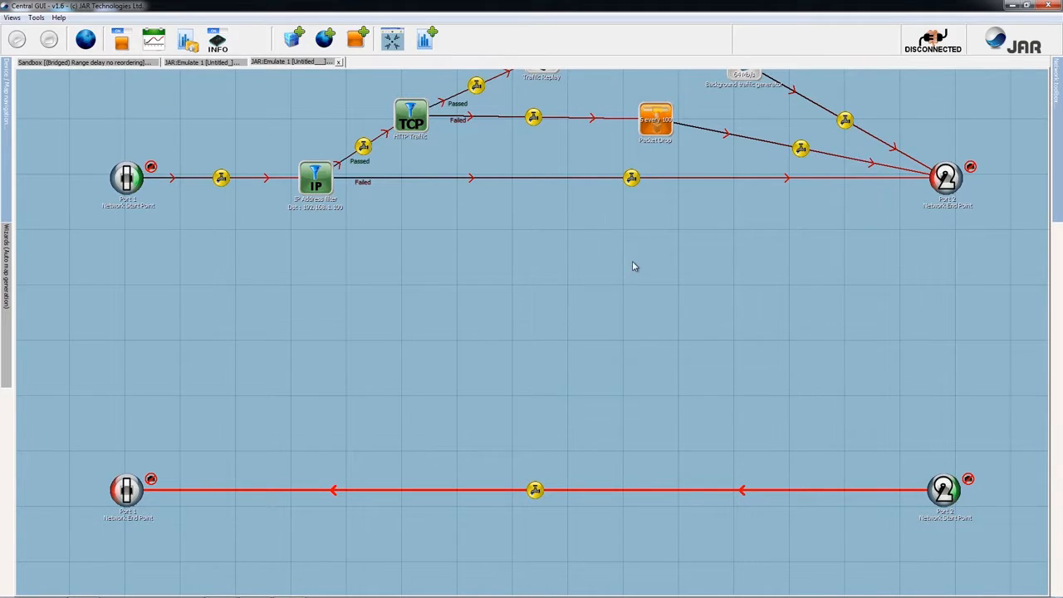
{"action": "left_click_drag", "start_coordinate": [632, 262], "coordinate": [619, 331]}
{"action": "left_click_drag", "start_coordinate": [624, 468], "coordinate": [628, 351]}
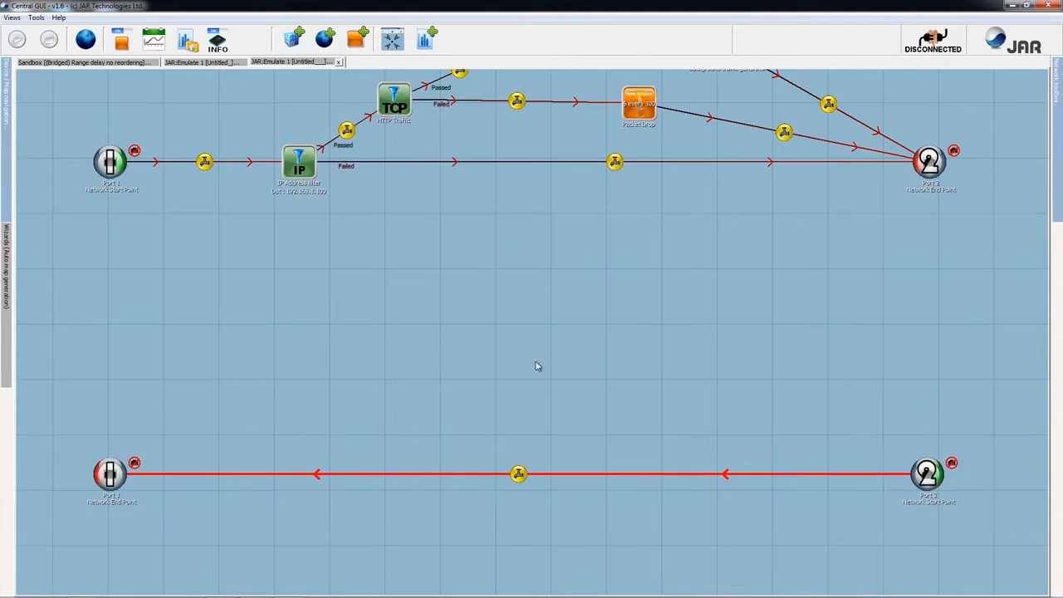
{"action": "left_click_drag", "start_coordinate": [572, 261], "coordinate": [582, 337]}
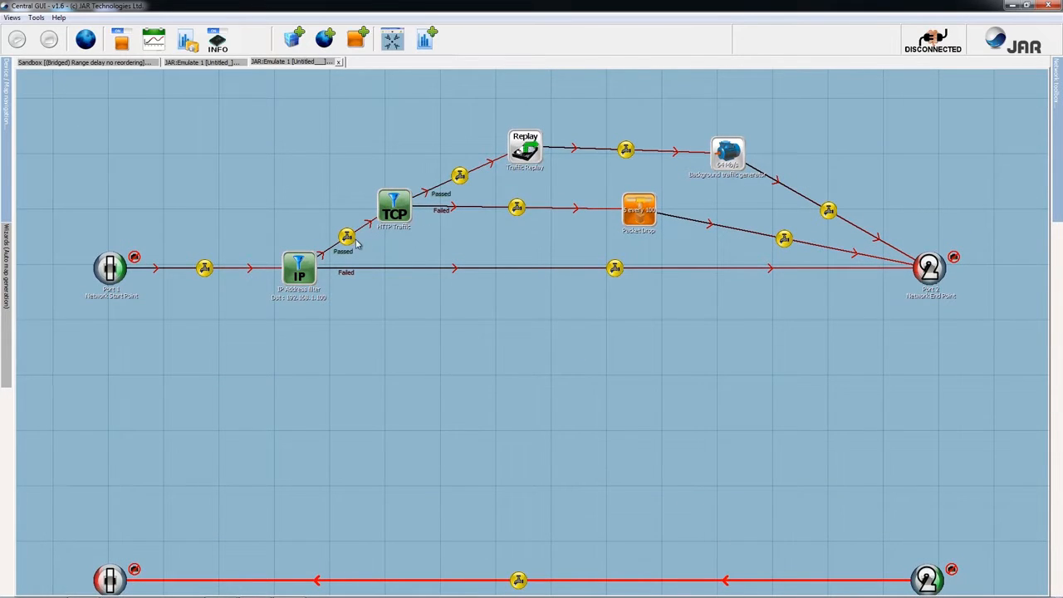
- Try out a Wireshark tap on the link between Port 1 and the IP Address filter, and remove it
{"action": "left_click", "coordinate": [206, 266]}
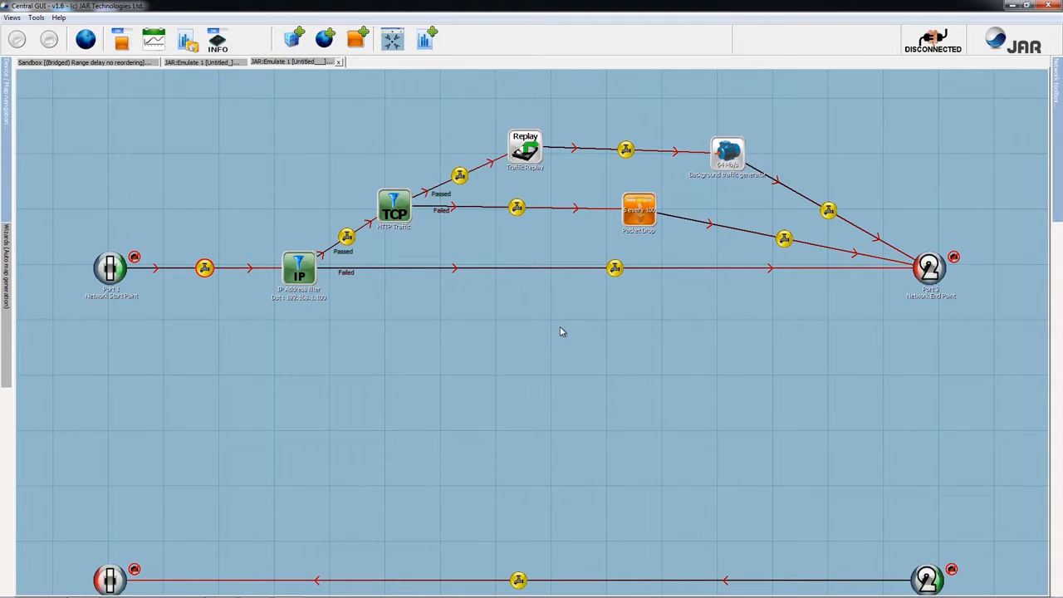
{"action": "right_click", "coordinate": [207, 271]}
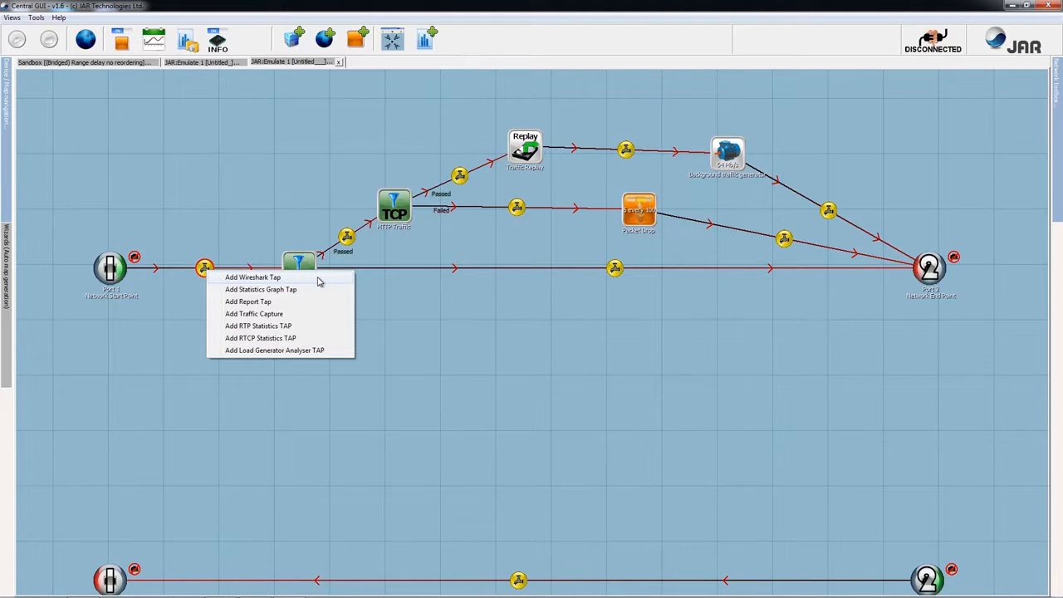
{"action": "left_click", "coordinate": [318, 279]}
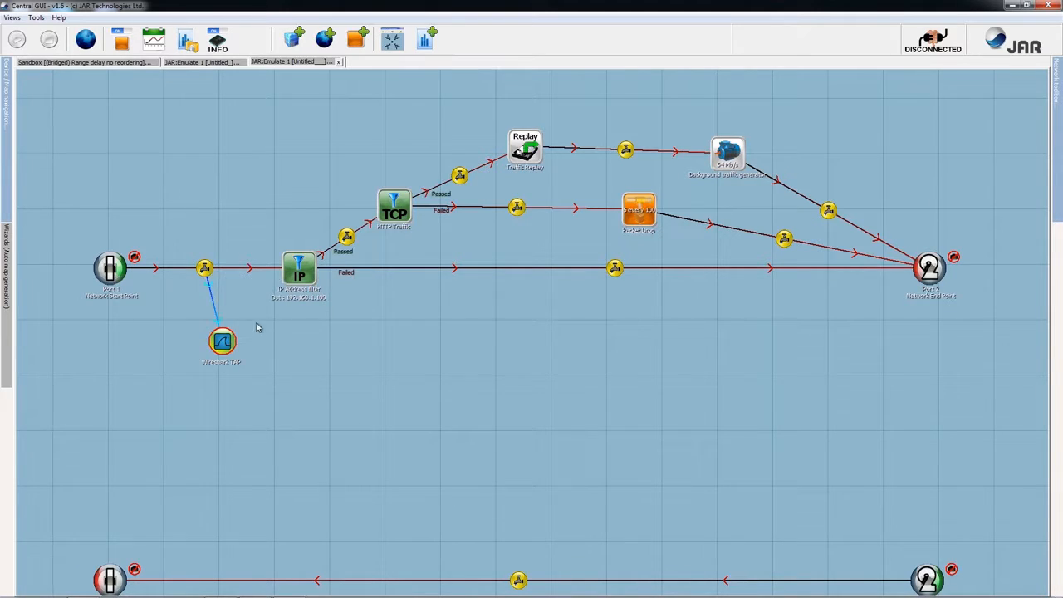
{"action": "left_click_drag", "start_coordinate": [209, 351], "coordinate": [160, 341]}
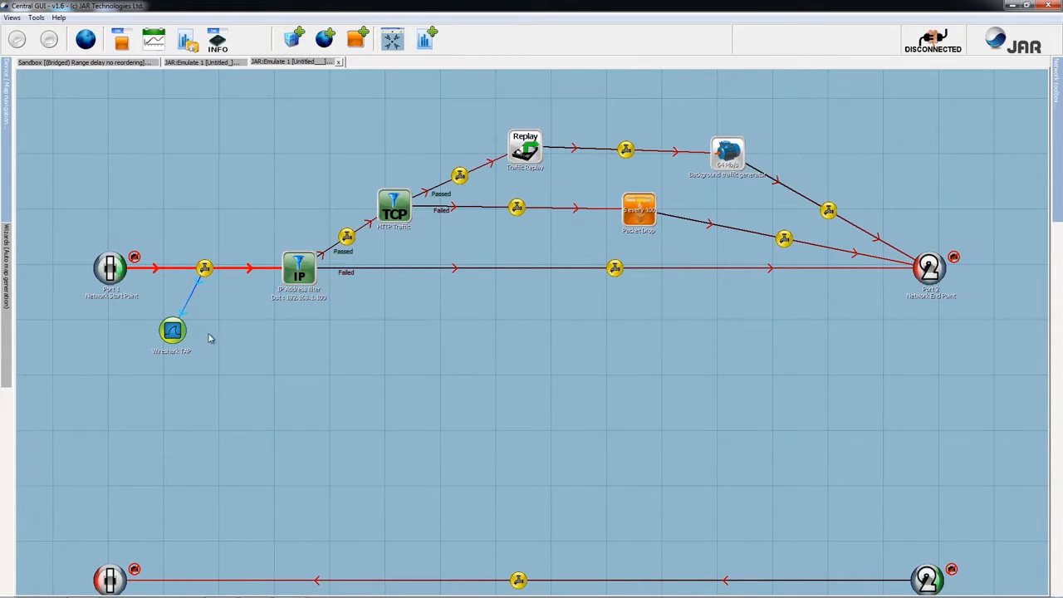
{"action": "right_click", "coordinate": [179, 333]}
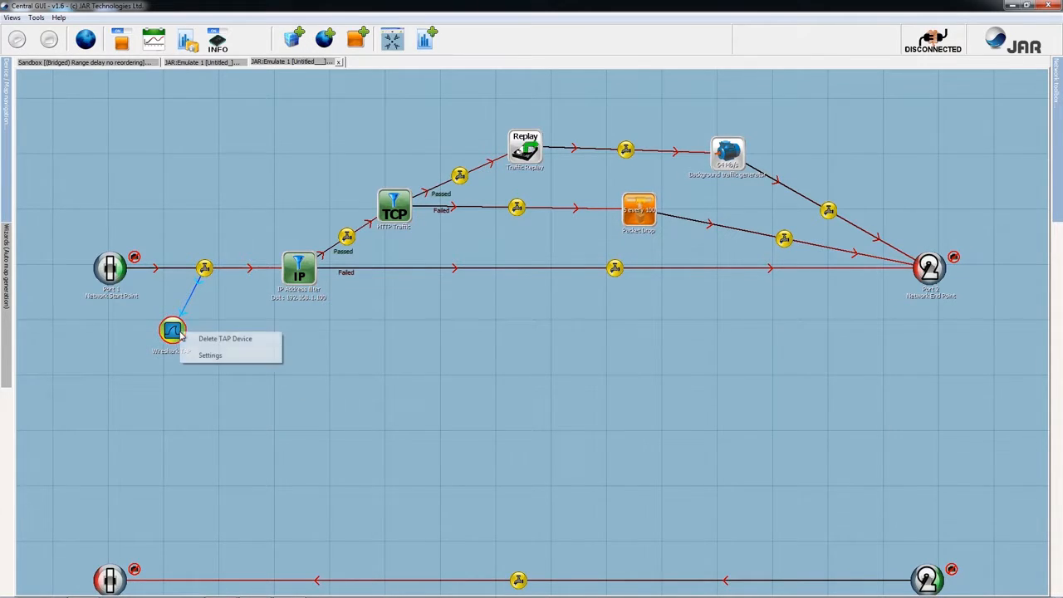
- Add a Statistics Graph tap to the IP Address filter's failed link and set it to the Bandwidth metric
{"action": "right_click", "coordinate": [616, 270]}
{"action": "left_click", "coordinate": [654, 291]}
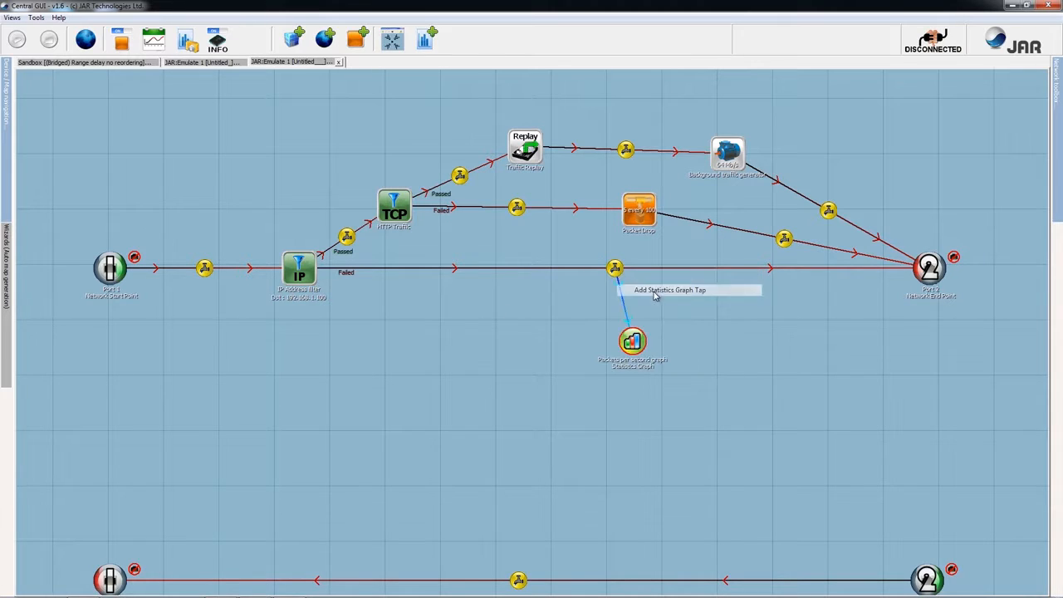
{"action": "double_click", "coordinate": [632, 347]}
{"action": "left_click", "coordinate": [433, 253]}
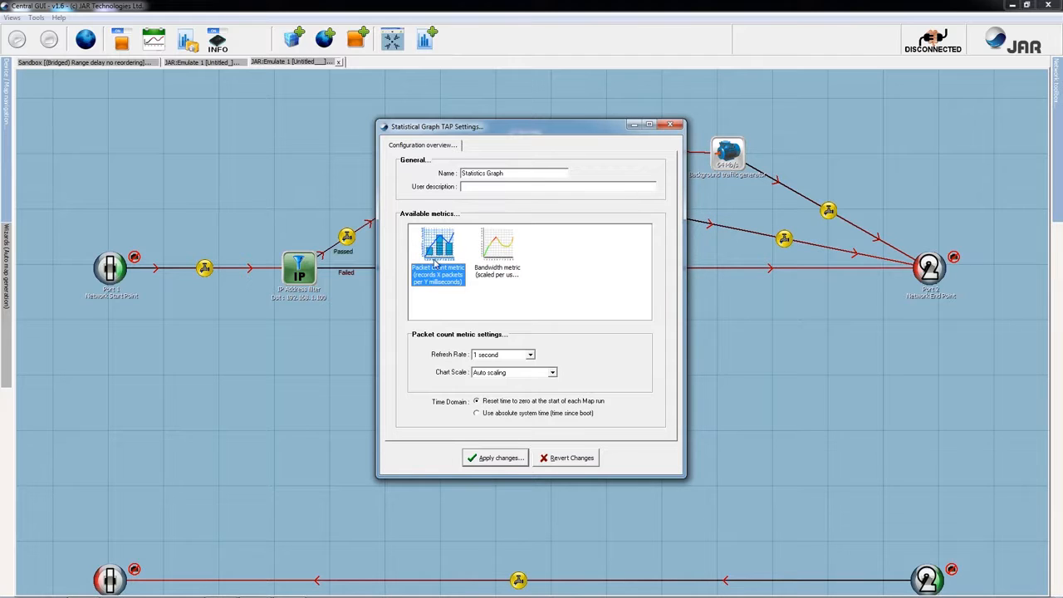
{"action": "left_click", "coordinate": [497, 247]}
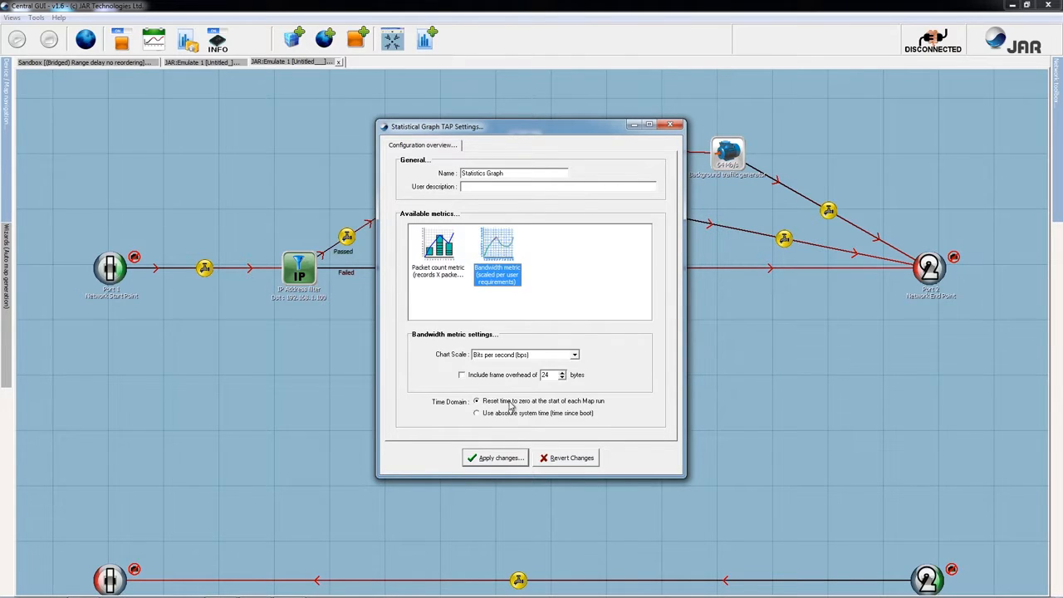
{"action": "left_click", "coordinate": [497, 457]}
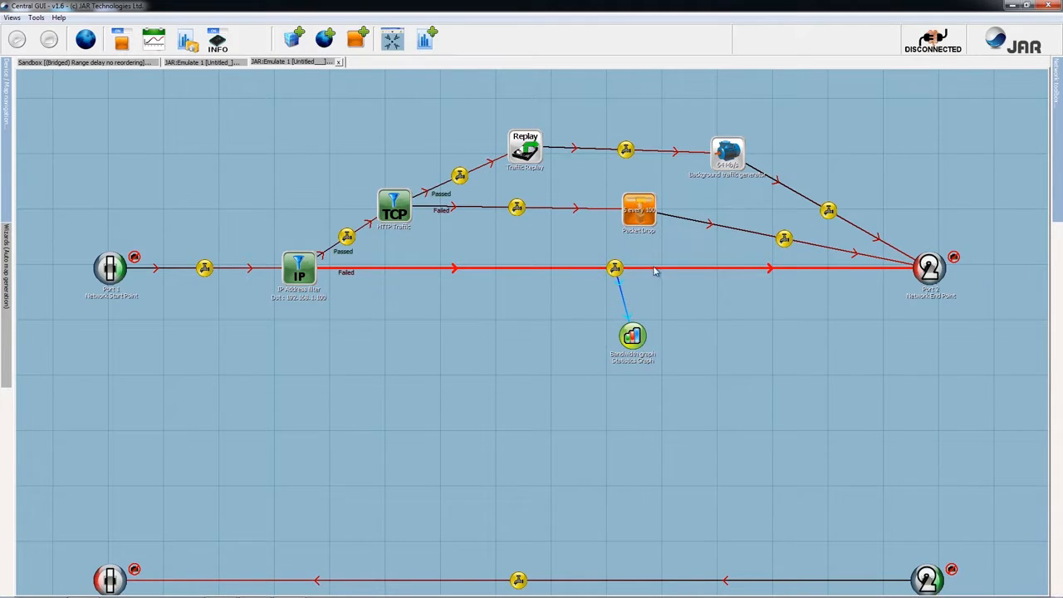
- Add a Report tap using the Bandwidth Report to the HTTP Traffic filter's failed link, and place it just below that link
{"action": "right_click", "coordinate": [518, 211]}
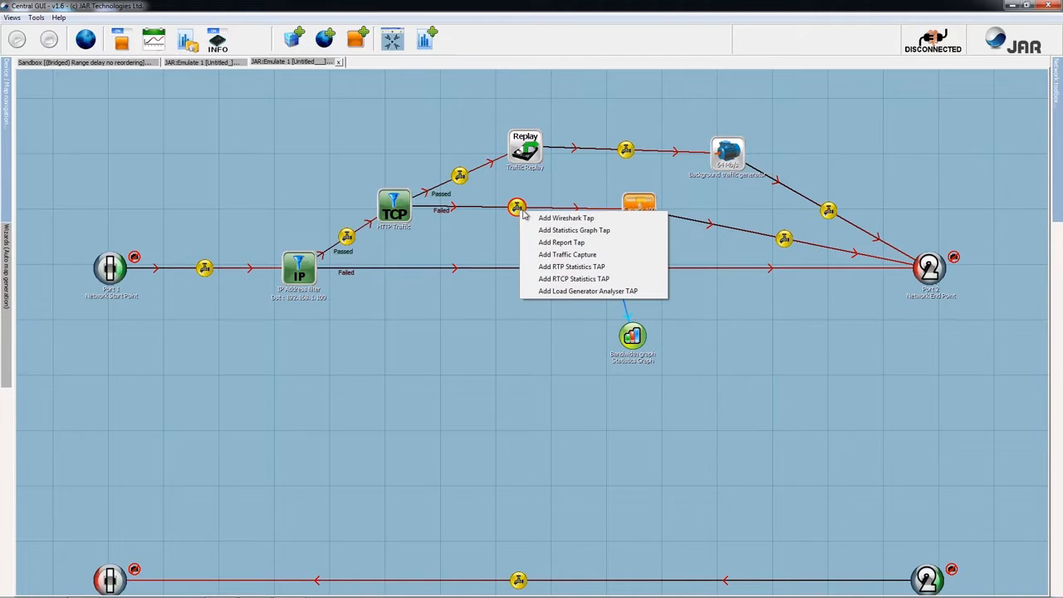
{"action": "left_click", "coordinate": [576, 243]}
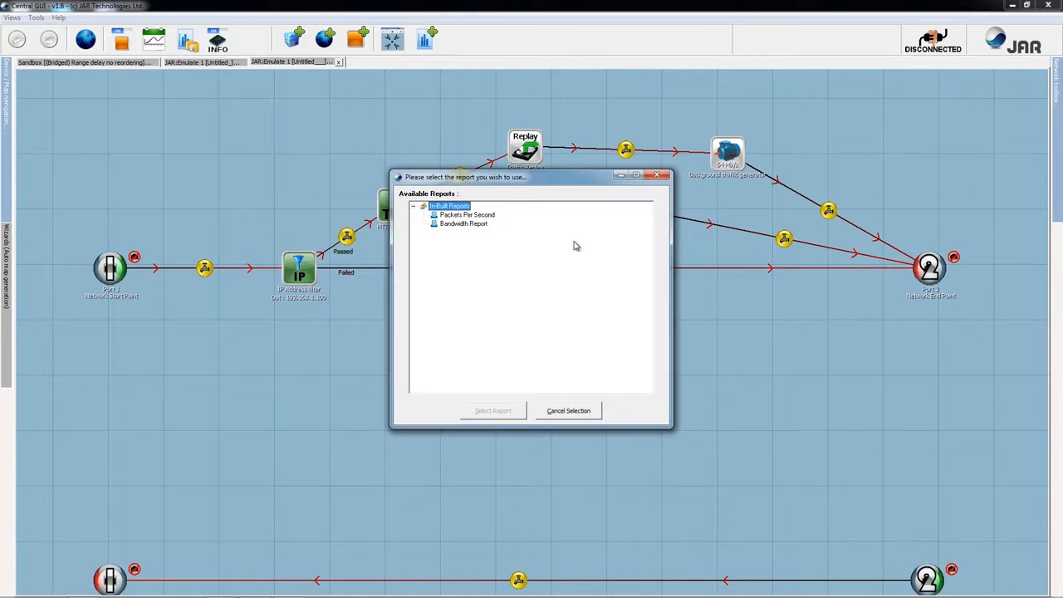
{"action": "left_click", "coordinate": [471, 216]}
{"action": "left_click", "coordinate": [466, 226]}
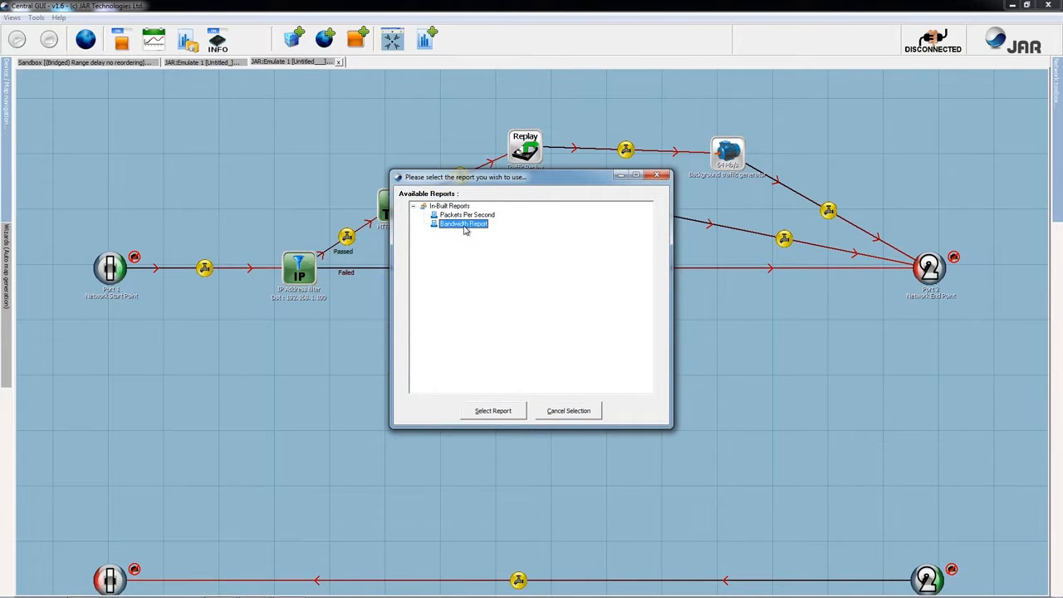
{"action": "left_click", "coordinate": [493, 410]}
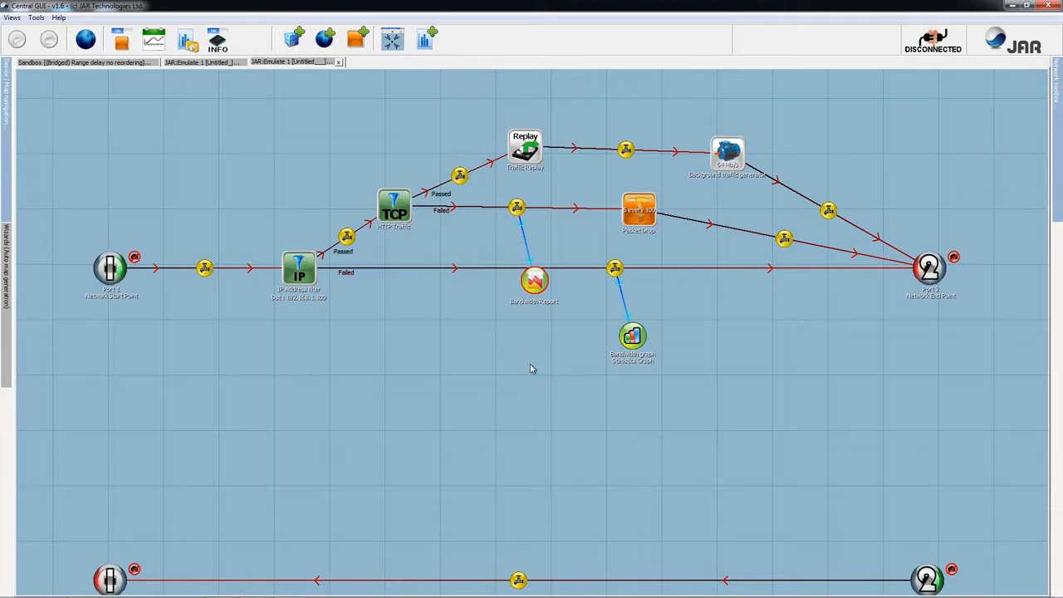
{"action": "left_click_drag", "start_coordinate": [538, 282], "coordinate": [538, 235]}
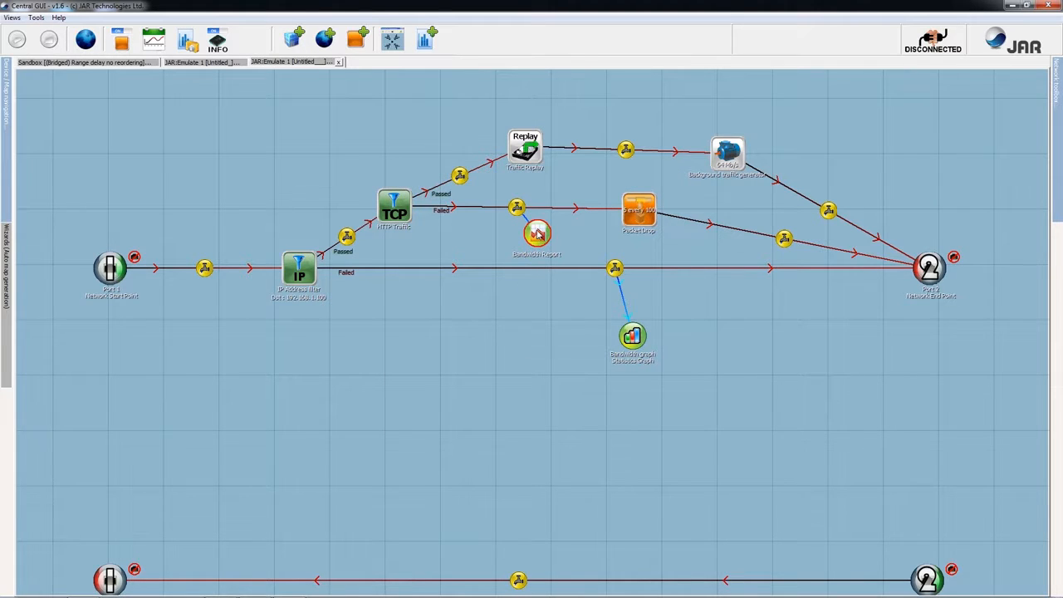
- Show the report editors in the Bandwidth Report tap's settings and open the in-built Bandwidth Report in the report editor with its existing analyser settings
{"action": "double_click", "coordinate": [538, 235]}
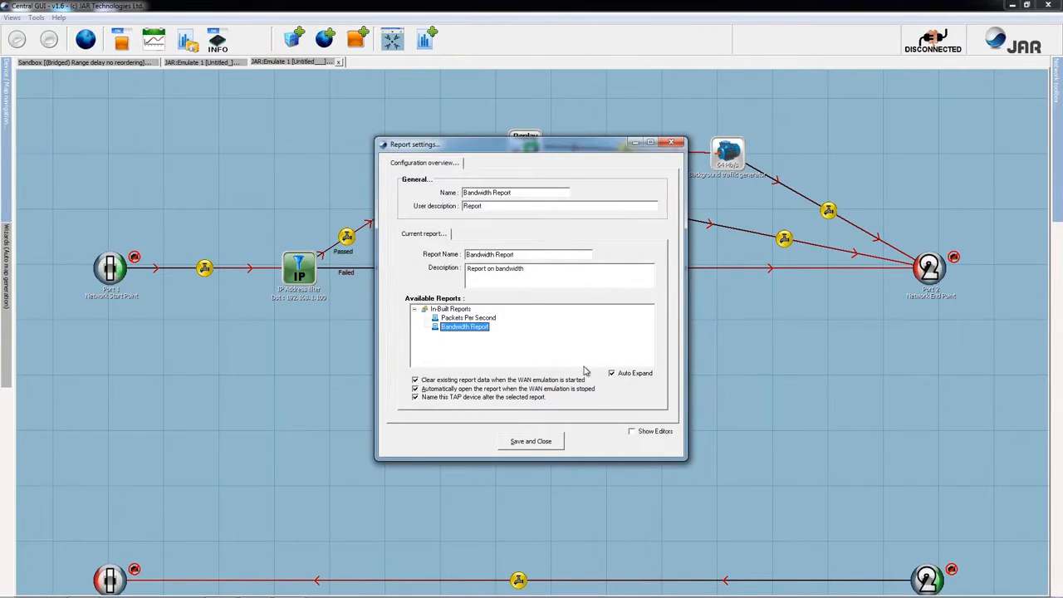
{"action": "left_click", "coordinate": [645, 433]}
{"action": "left_click", "coordinate": [503, 238]}
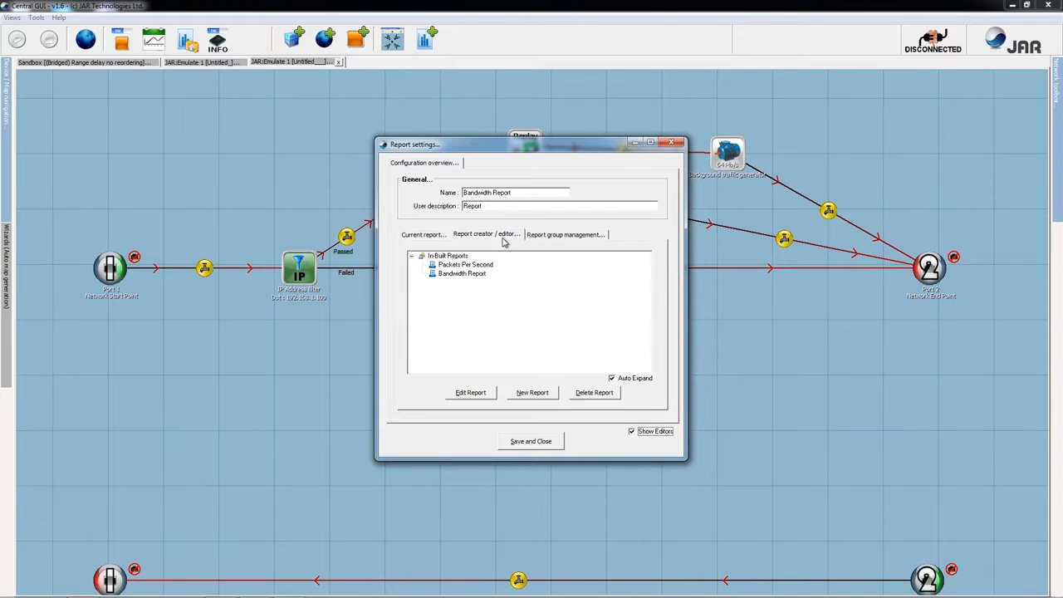
{"action": "left_click", "coordinate": [471, 274]}
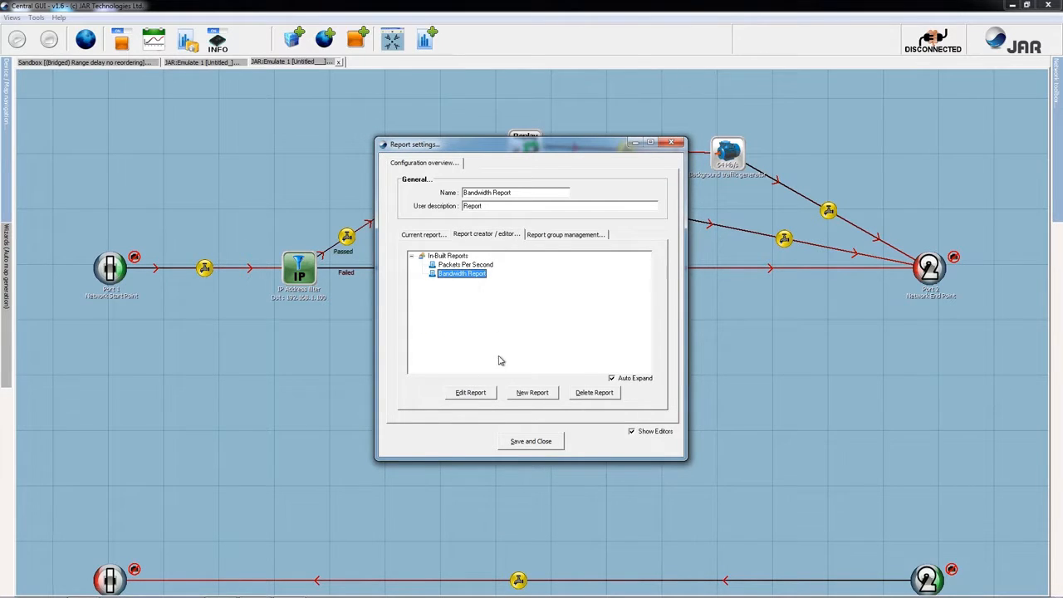
{"action": "left_click", "coordinate": [481, 392]}
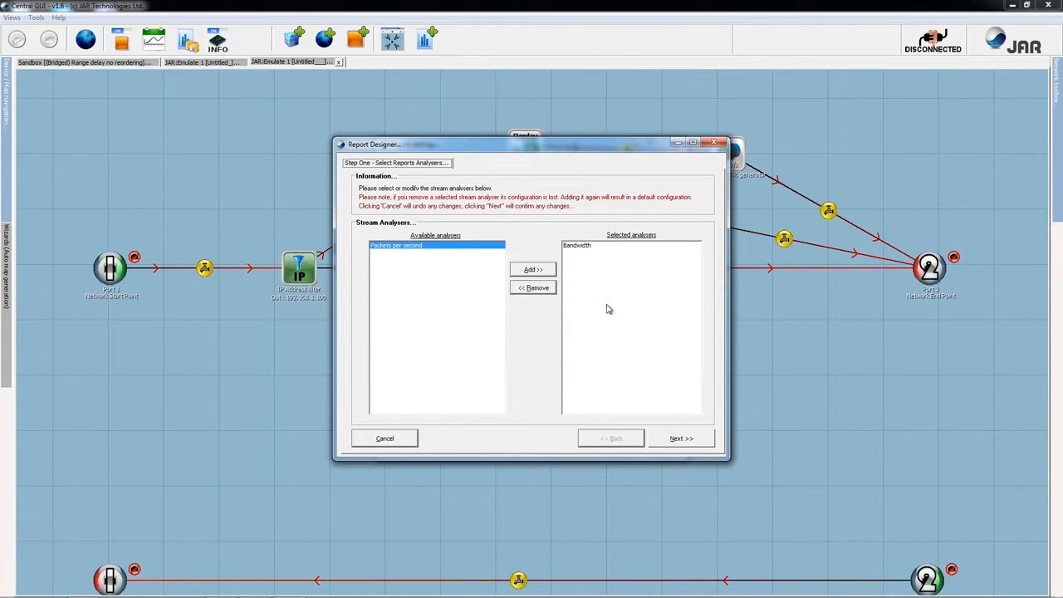
{"action": "left_click", "coordinate": [688, 439]}
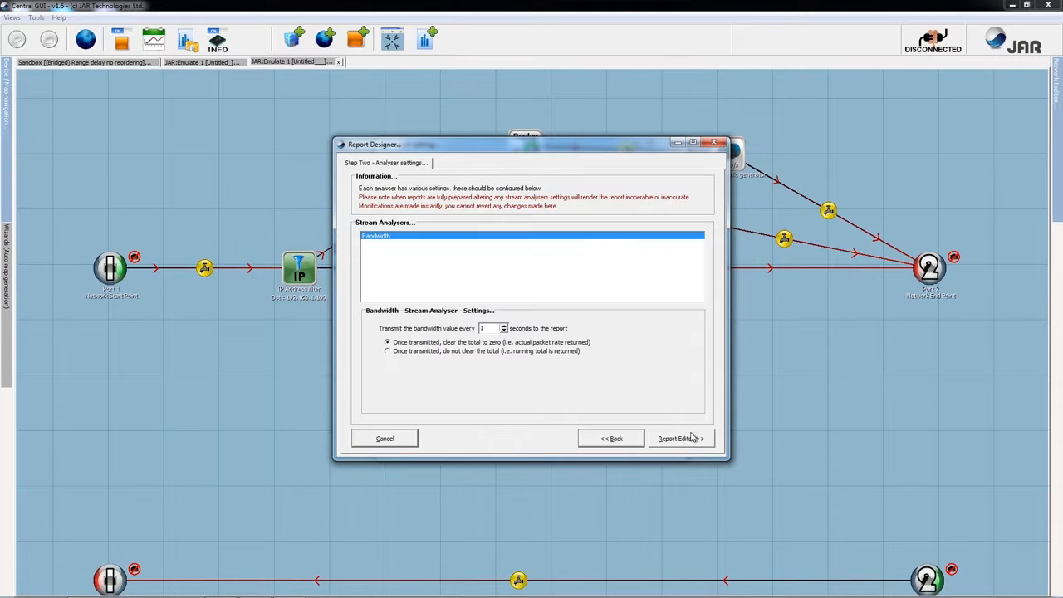
{"action": "left_click", "coordinate": [682, 440]}
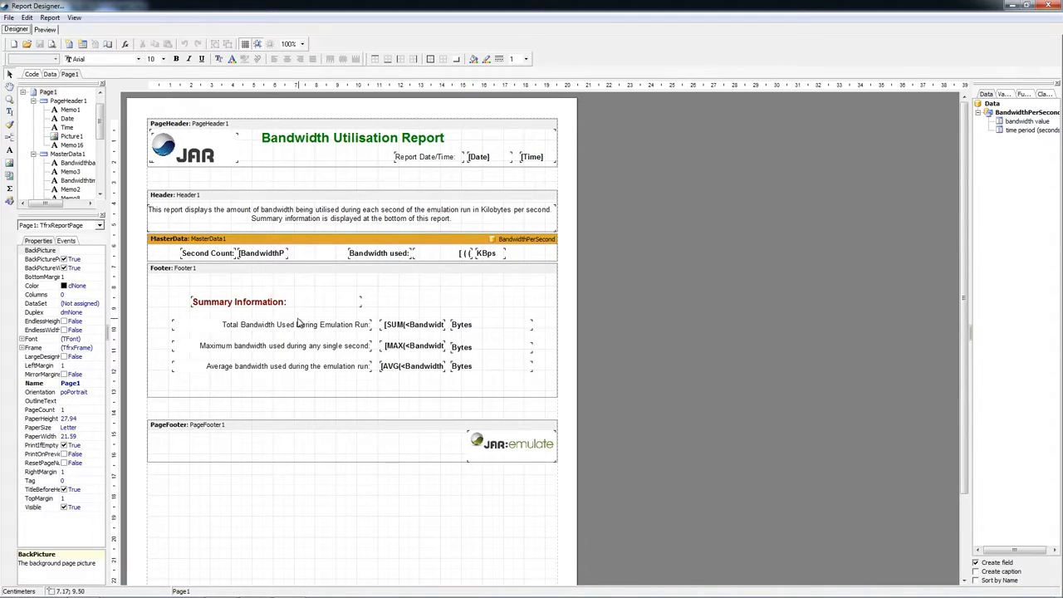
- Examine the total bandwidth field in the report's summary section and browse the variables and functions available for report fields
{"action": "left_click", "coordinate": [418, 330]}
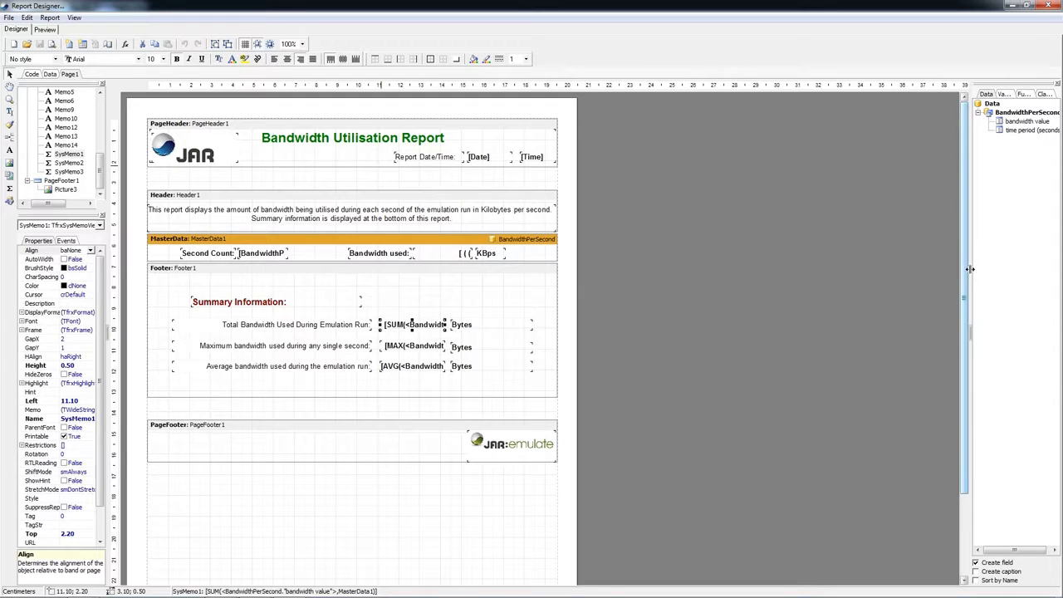
{"action": "left_click_drag", "start_coordinate": [969, 268], "coordinate": [943, 268]}
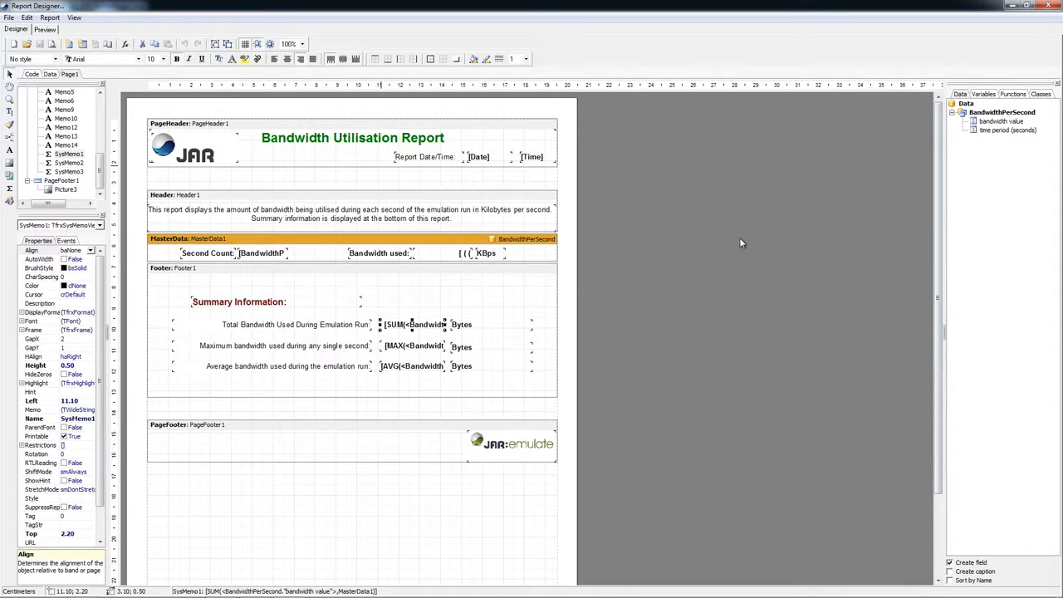
{"action": "left_click", "coordinate": [984, 95]}
{"action": "left_click", "coordinate": [1012, 95]}
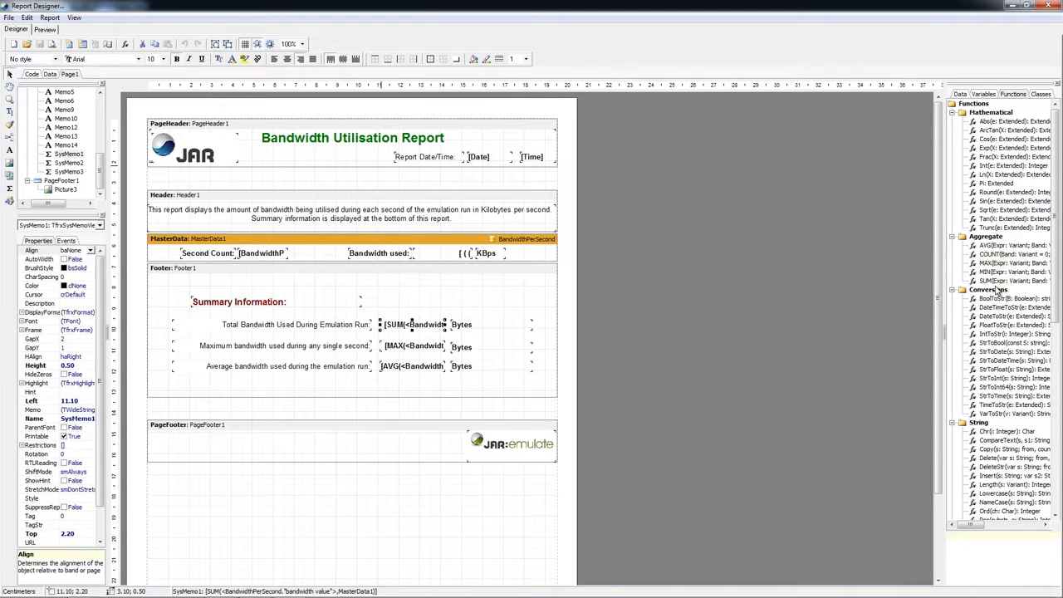
{"action": "scroll", "coordinate": [997, 356], "scroll_direction": "down", "scroll_amount": 3}
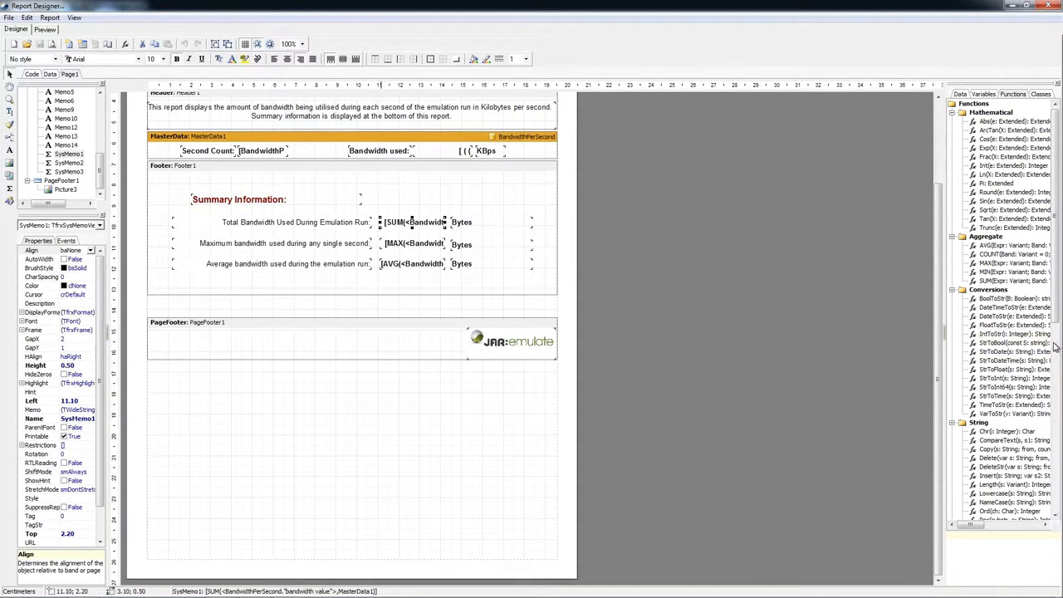
{"action": "left_click", "coordinate": [1055, 347]}
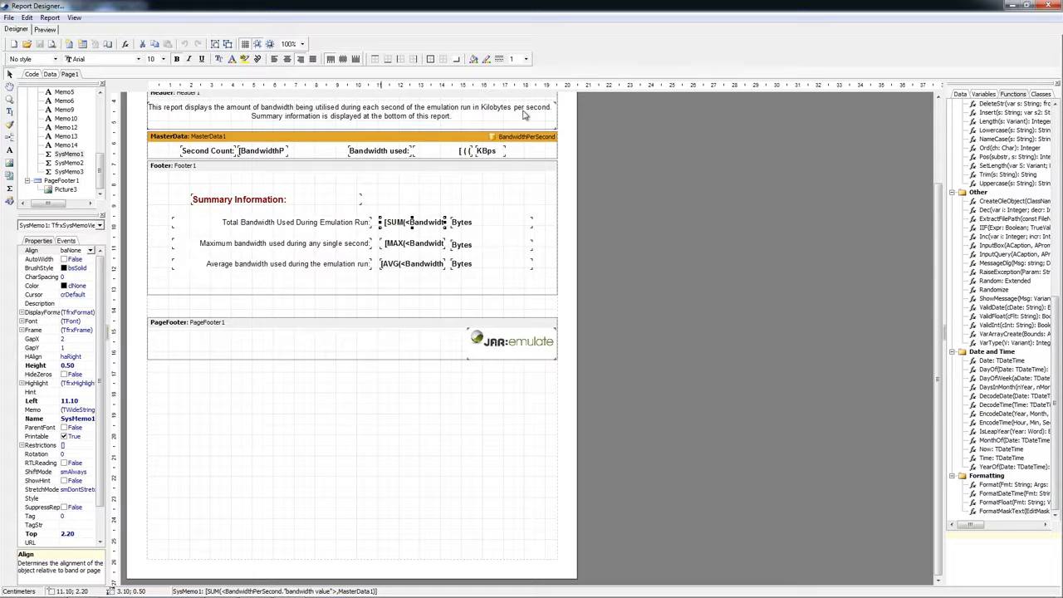
{"action": "scroll", "coordinate": [672, 170], "scroll_direction": "up", "scroll_amount": 3}
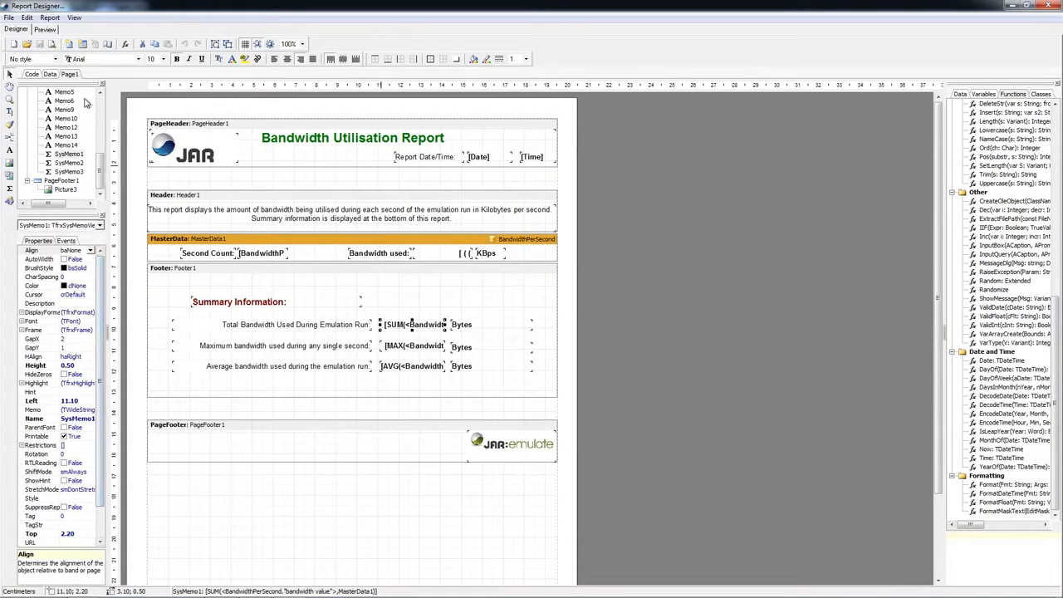
- Preview the Bandwidth Utilisation Report through to its summary information, and close the report designer and the tap's settings
{"action": "left_click", "coordinate": [47, 29]}
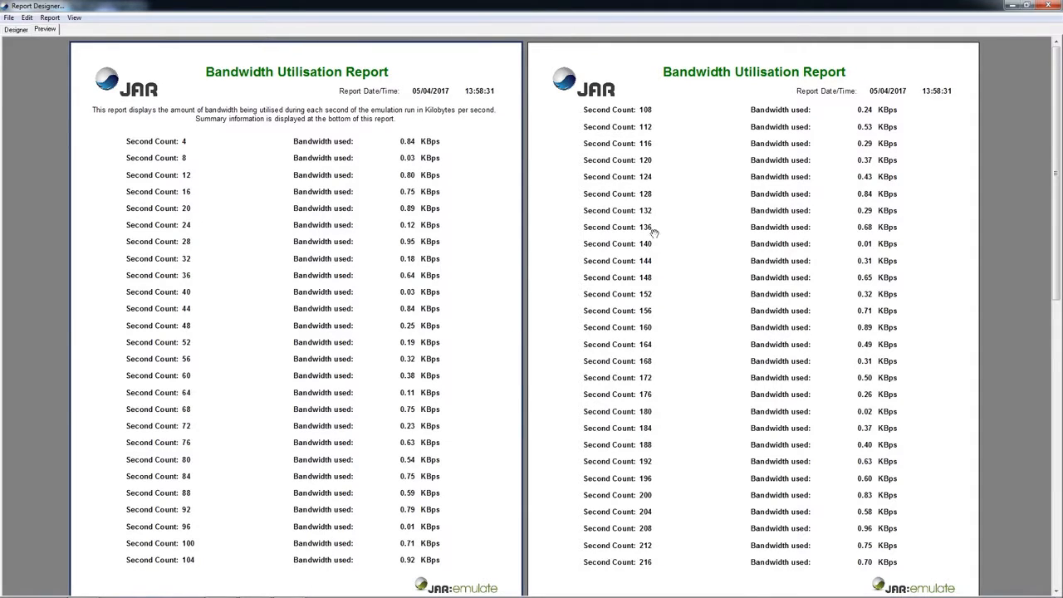
{"action": "left_click_drag", "start_coordinate": [1060, 154], "coordinate": [1033, 441]}
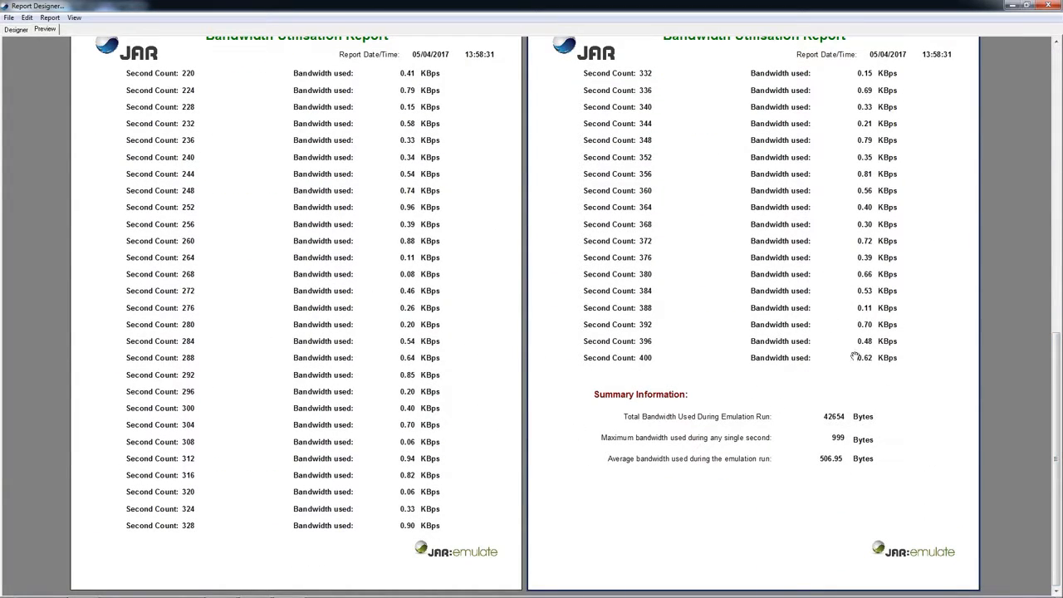
{"action": "left_click", "coordinate": [1046, 8]}
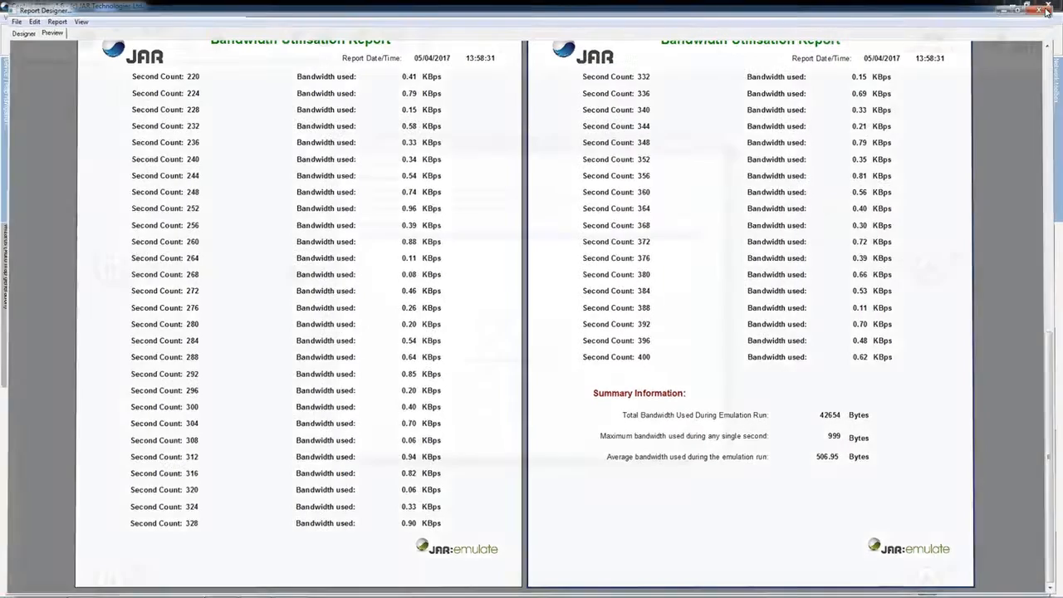
{"action": "left_click", "coordinate": [671, 143]}
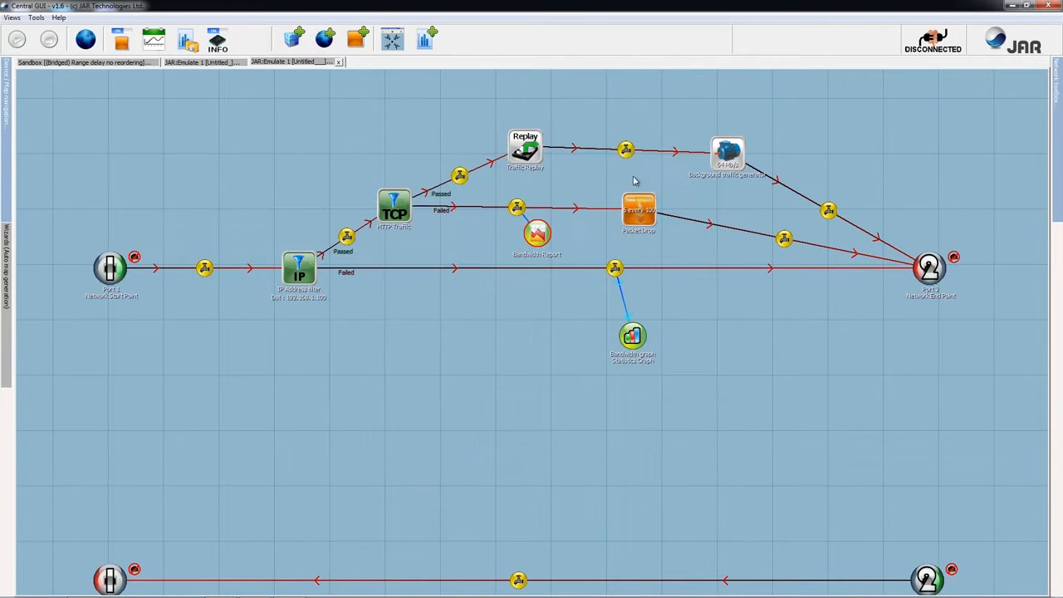
- Add a Traffic Capture tap to the link between Traffic Replay and the Background traffic generator, and place it above that link
{"action": "right_click", "coordinate": [624, 151]}
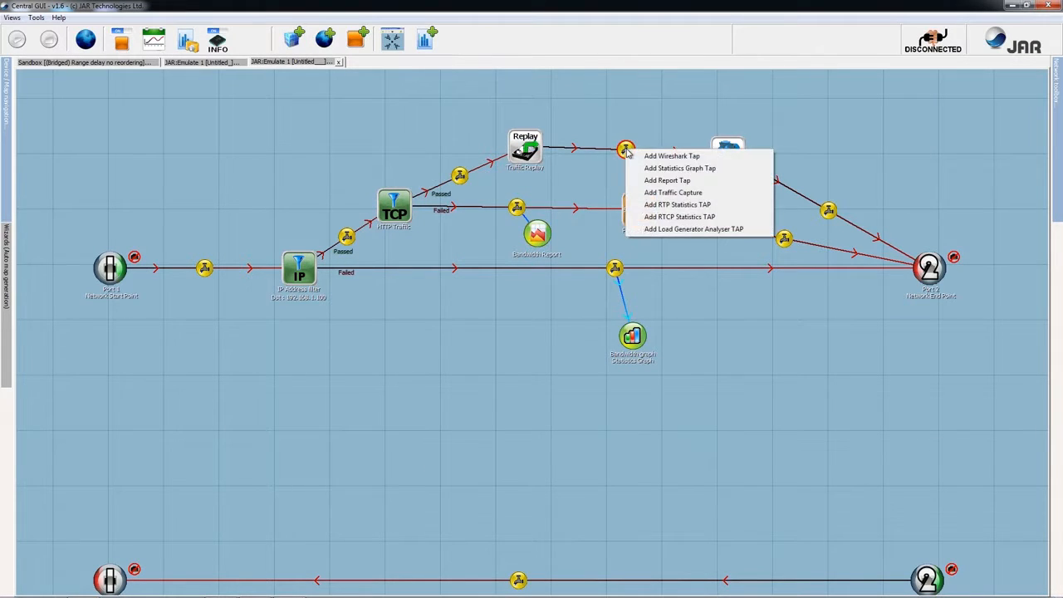
{"action": "left_click", "coordinate": [673, 192]}
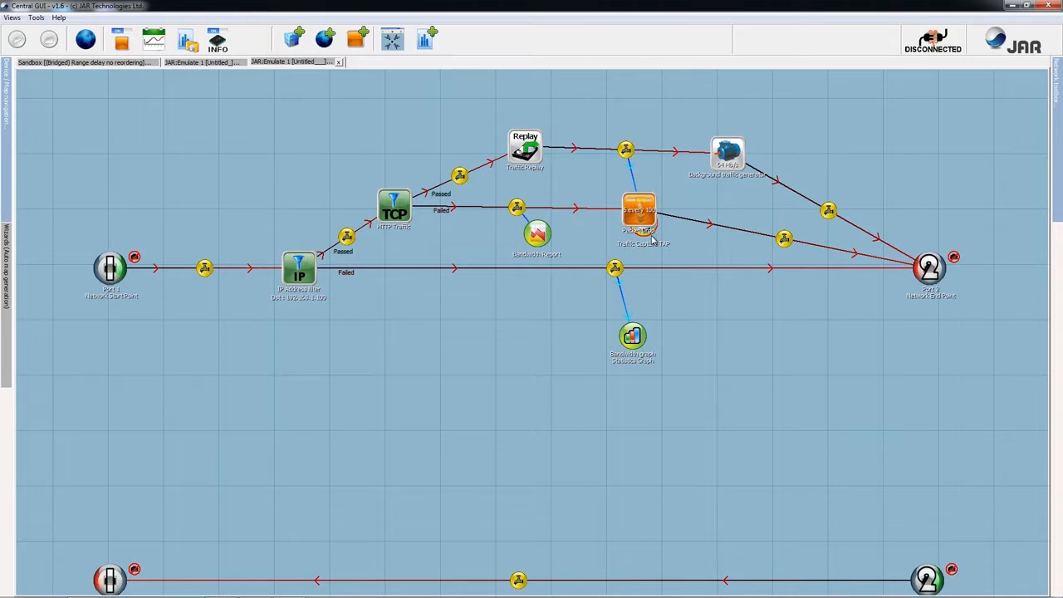
{"action": "left_click_drag", "start_coordinate": [705, 194], "coordinate": [686, 102]}
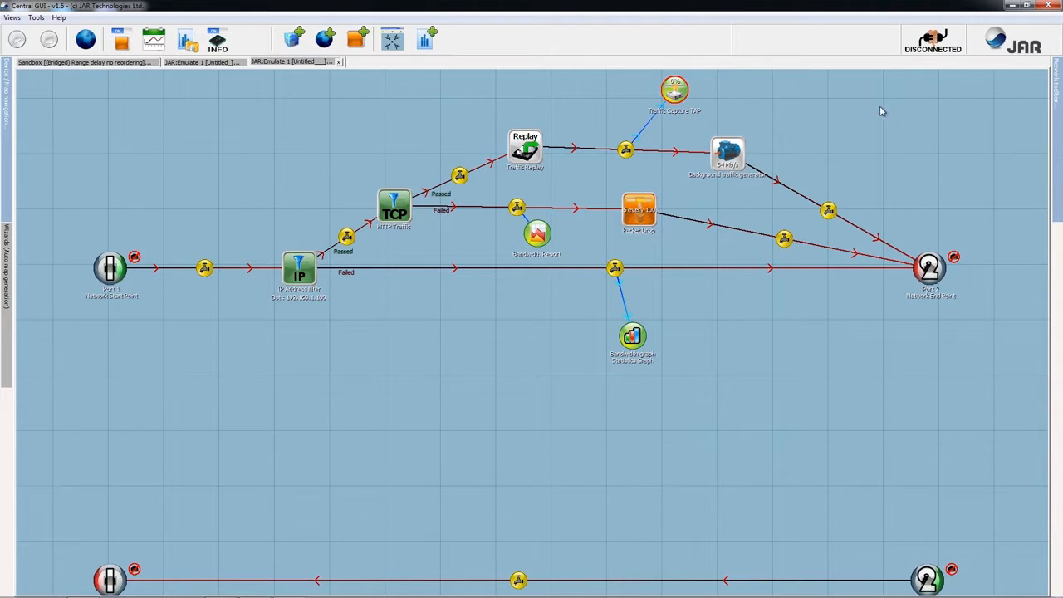
{"action": "left_click_drag", "start_coordinate": [863, 121], "coordinate": [858, 177]}
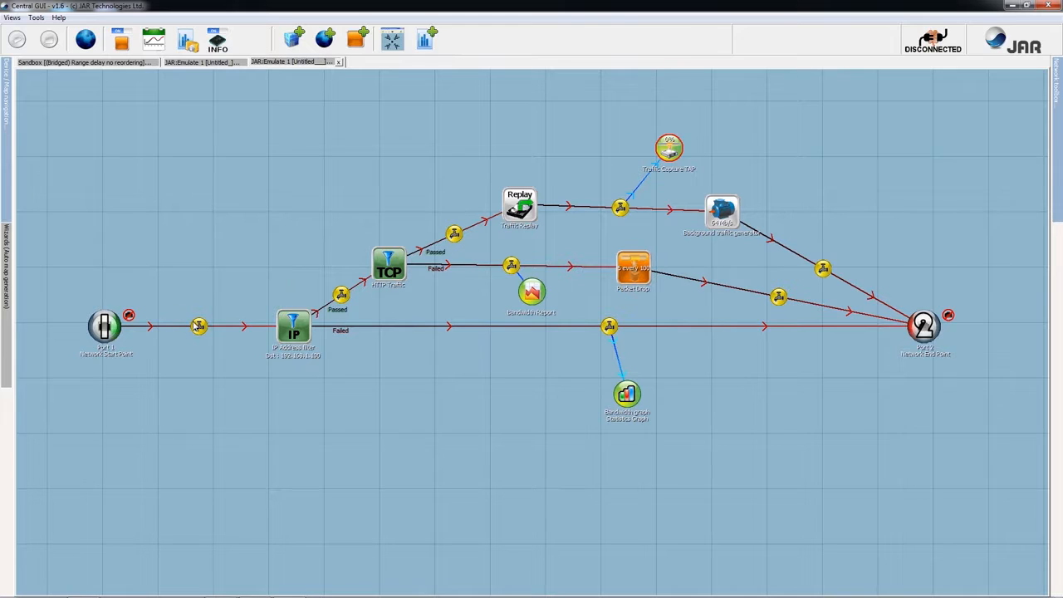
- Add a Wireshark tap to the link between Port 1 and the IP Address filter, positioned just below the link
{"action": "right_click", "coordinate": [197, 325]}
{"action": "left_click", "coordinate": [230, 336]}
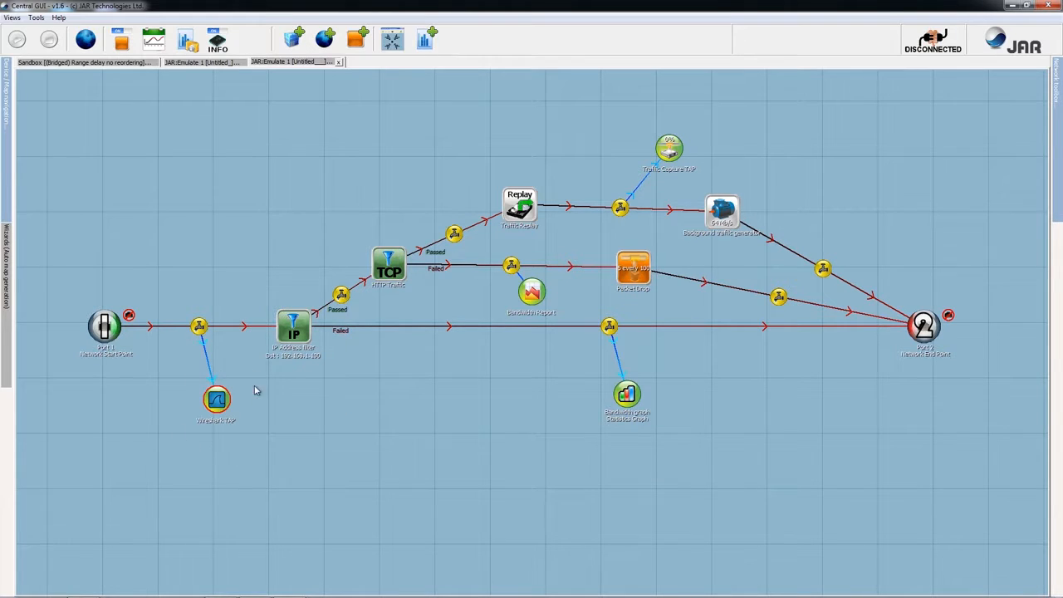
{"action": "left_click", "coordinate": [232, 329]}
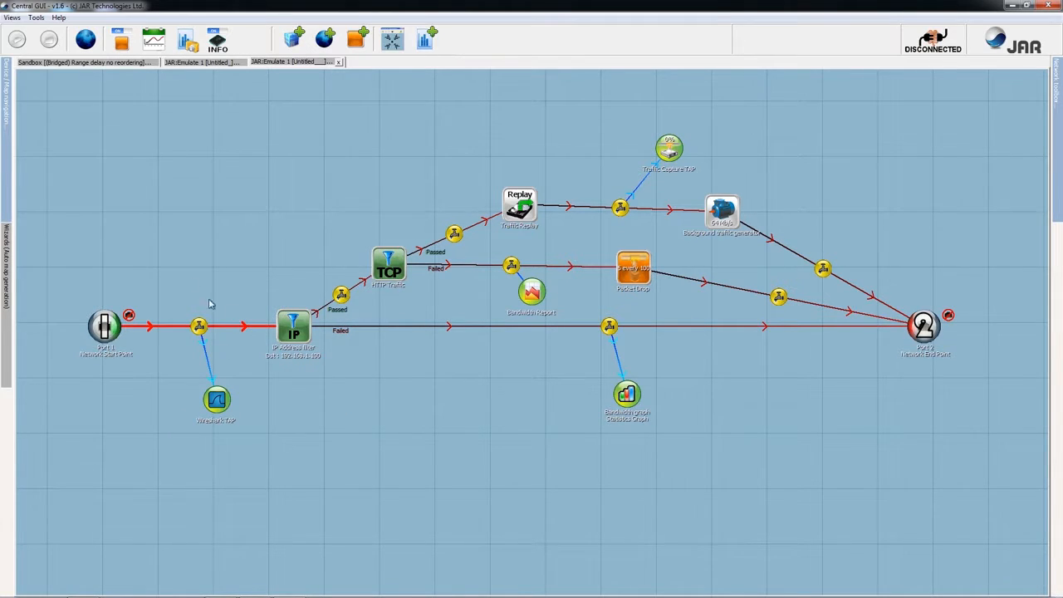
{"action": "left_click_drag", "start_coordinate": [219, 402], "coordinate": [219, 398]}
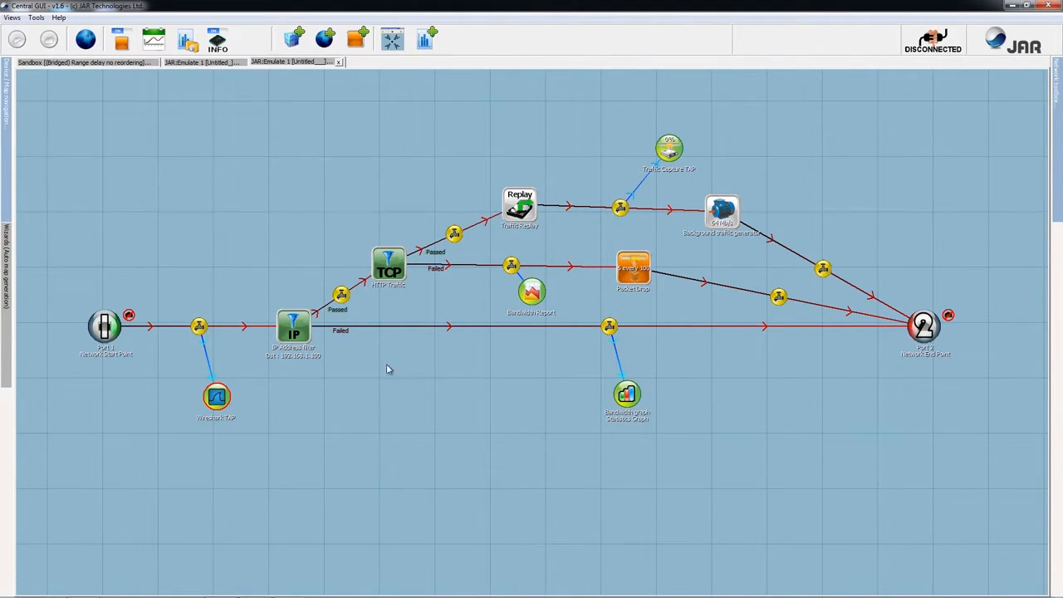
- Review the Traffic Capture and Wireshark taps and the tap types offered on the link from Packet Drop to Port 2
{"action": "left_click", "coordinate": [673, 142]}
{"action": "left_click", "coordinate": [660, 212]}
{"action": "left_click", "coordinate": [679, 151]}
{"action": "left_click", "coordinate": [221, 402]}
{"action": "left_click", "coordinate": [667, 153]}
{"action": "right_click", "coordinate": [778, 299]}
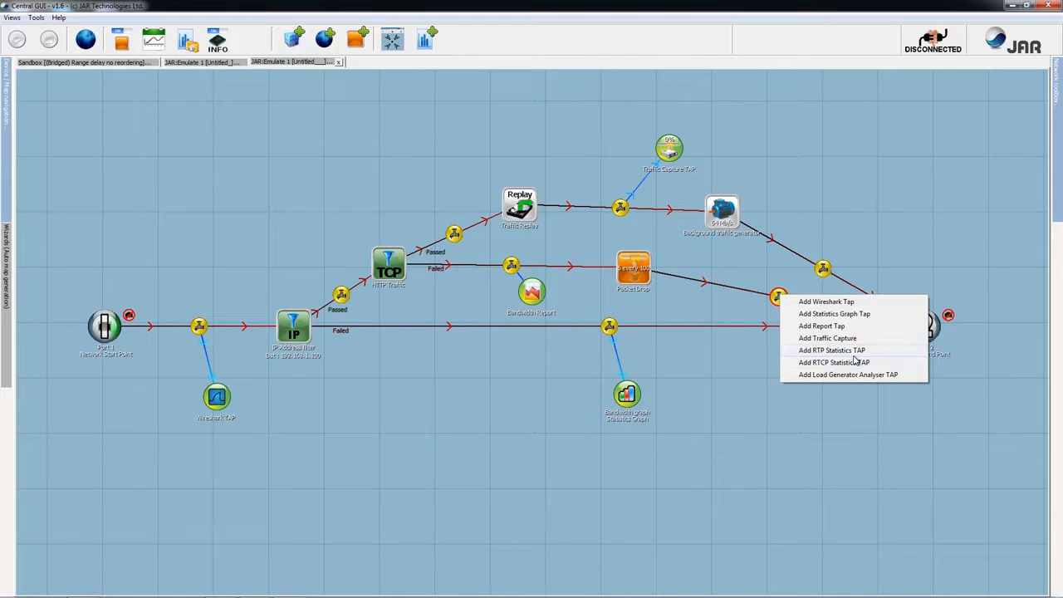
{"action": "left_click", "coordinate": [774, 417]}
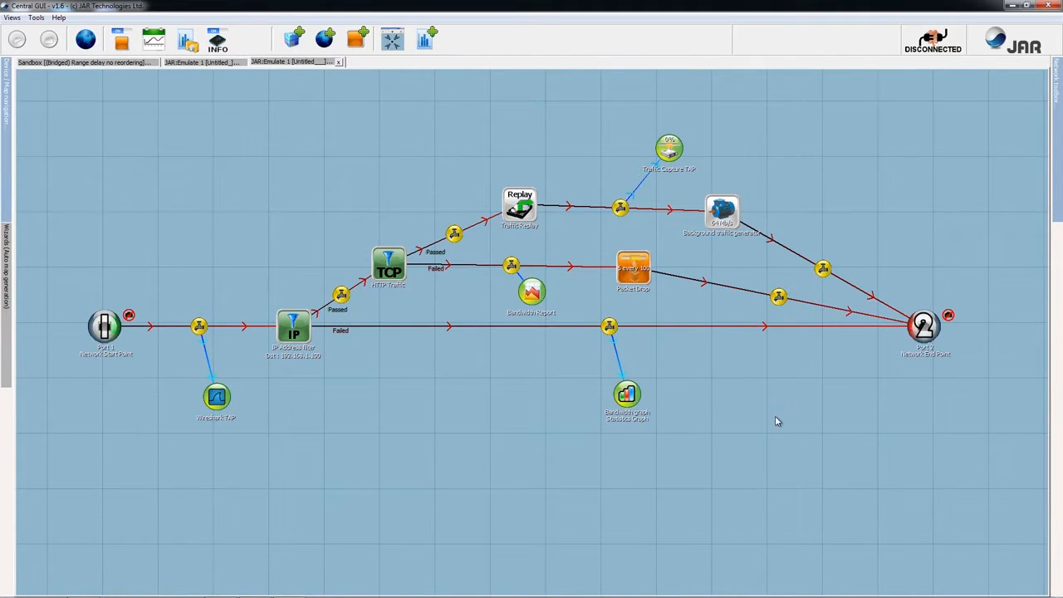
- Place a Packet Counting Filter on the map below the IP Address filter's failed link
{"action": "mouse_move", "coordinate": [1059, 209]}
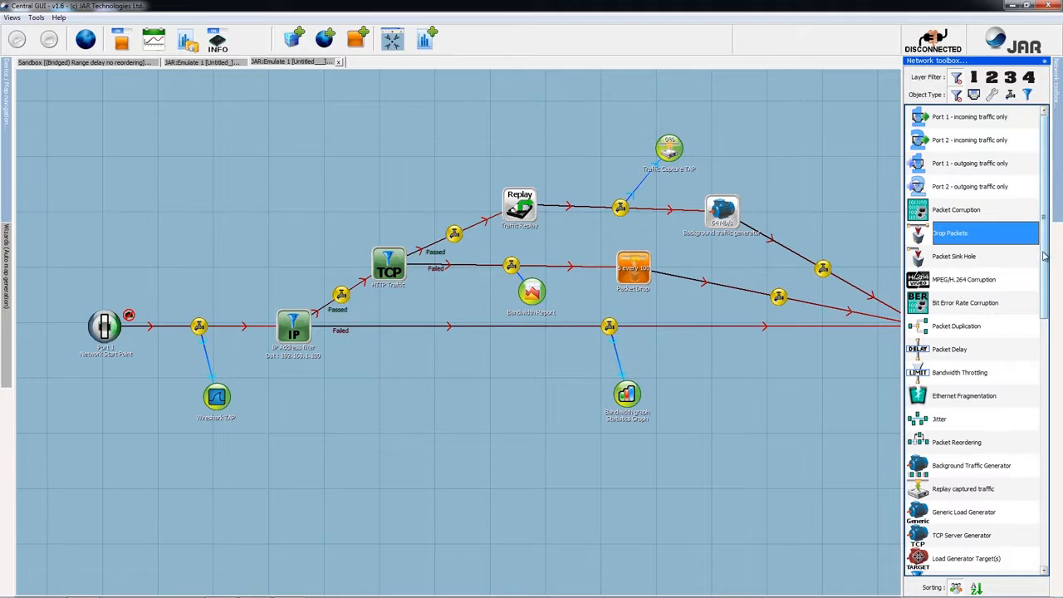
{"action": "left_click_drag", "start_coordinate": [1043, 252], "coordinate": [1057, 467]}
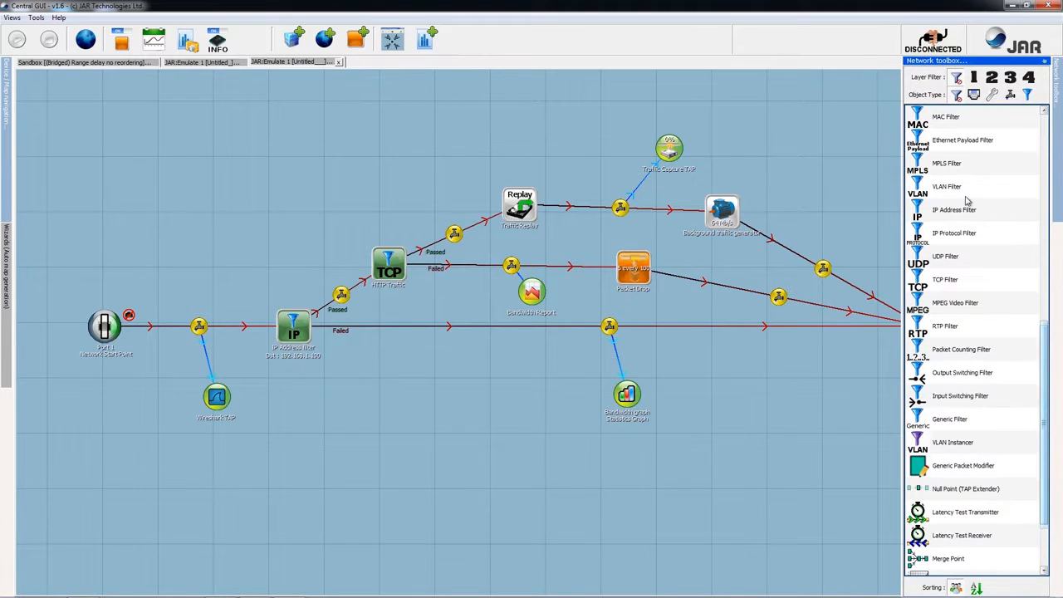
{"action": "left_click_drag", "start_coordinate": [976, 353], "coordinate": [458, 394]}
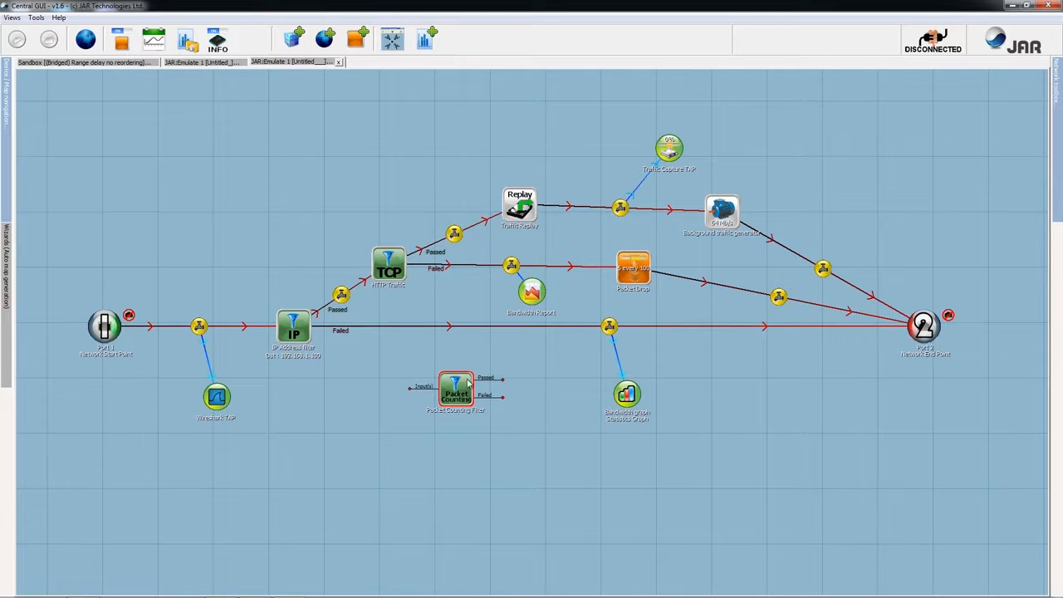
- Examine the Packet Counting Filter's mode options and packet count settings, and close its settings with the defaults kept
{"action": "double_click", "coordinate": [457, 392]}
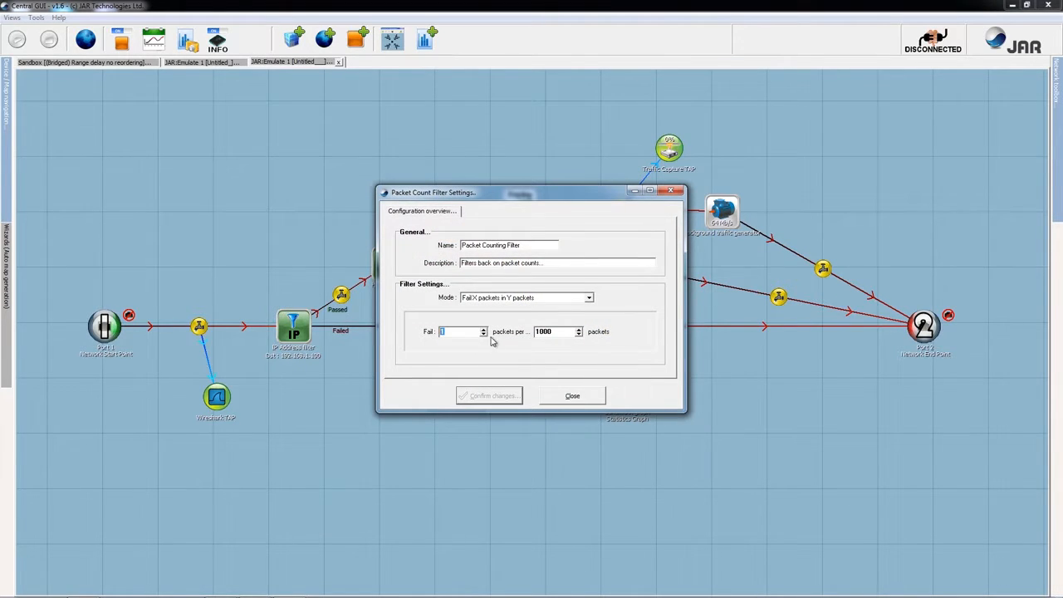
{"action": "left_click", "coordinate": [588, 299]}
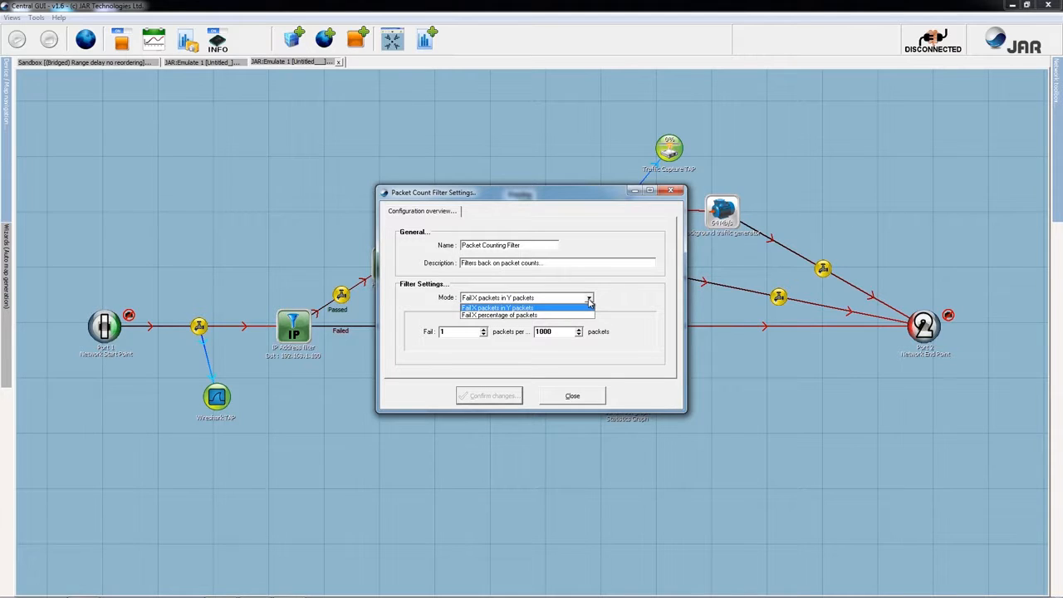
{"action": "left_click", "coordinate": [589, 301]}
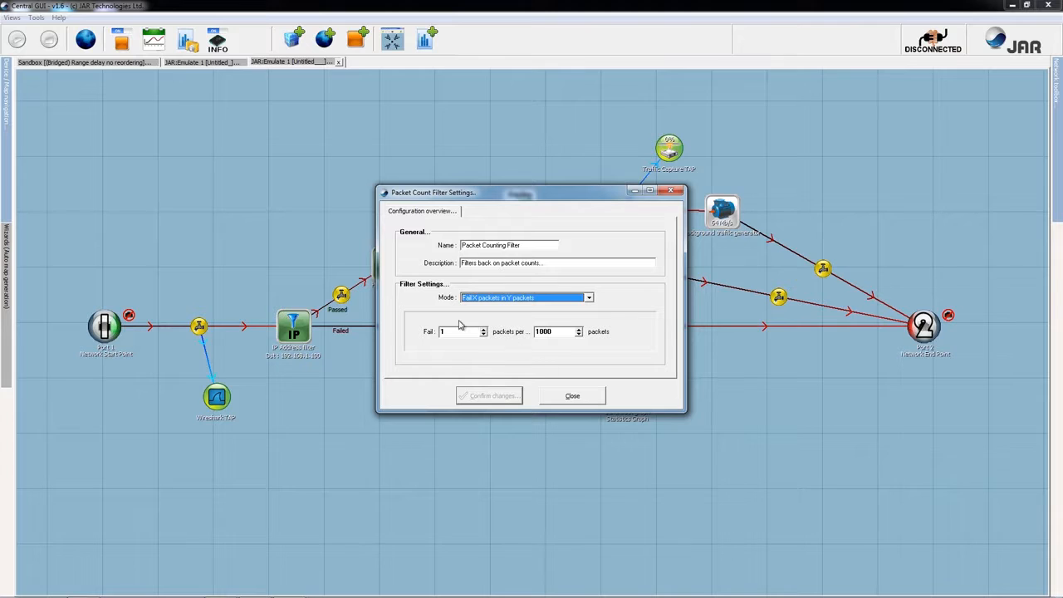
{"action": "key", "text": "Tab"}
{"action": "left_click", "coordinate": [566, 395]}
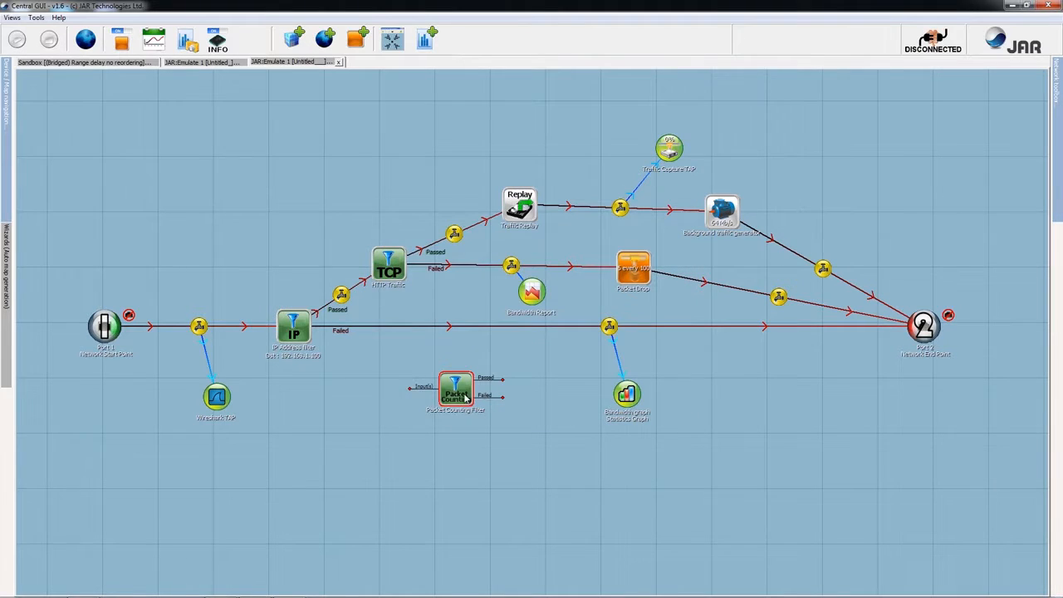
- Insert the Packet Counting Filter into the IP Address filter's failed link and move the Statistics Graph tap below the filter's input link
{"action": "left_click_drag", "start_coordinate": [465, 398], "coordinate": [459, 338]}
{"action": "left_click_drag", "start_coordinate": [636, 404], "coordinate": [407, 440]}
{"action": "left_click_drag", "start_coordinate": [460, 337], "coordinate": [461, 359]}
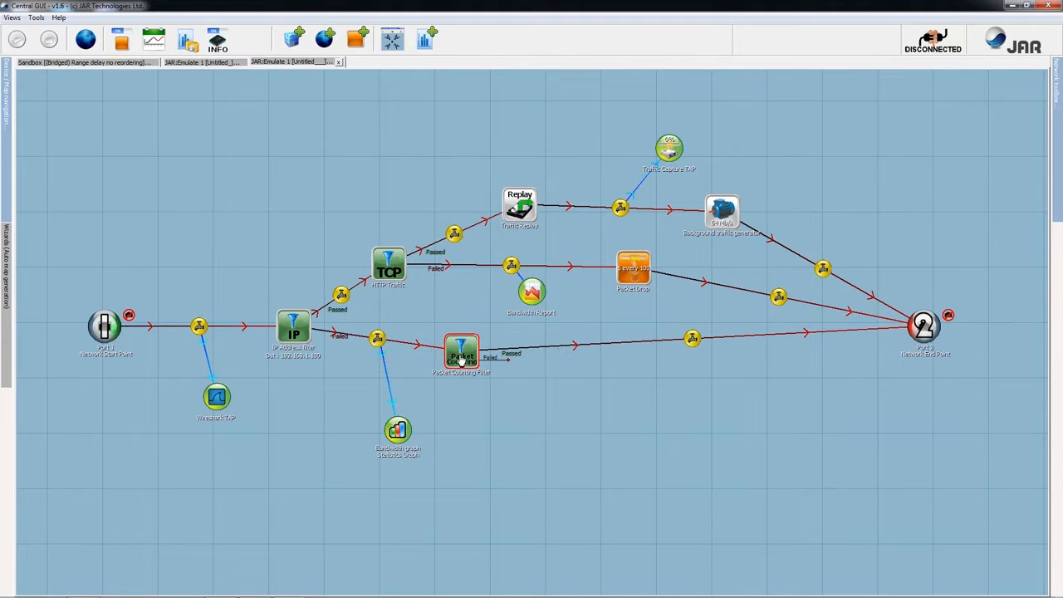
{"action": "left_click", "coordinate": [559, 347]}
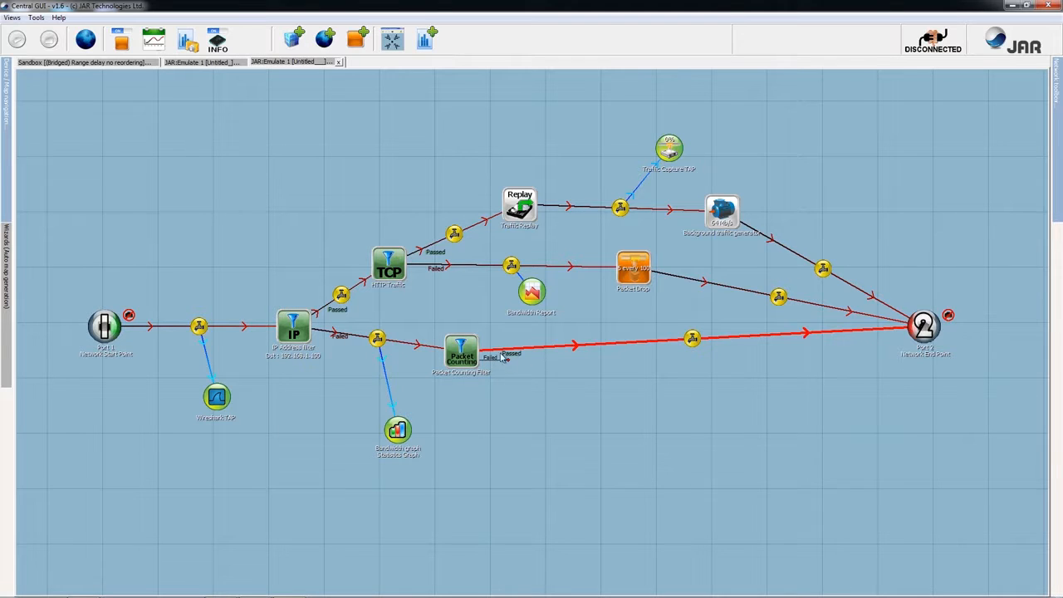
- Place a Packet Sink Hole below the Packet Counting Filter and connect the filter's failed output to it
{"action": "mouse_move", "coordinate": [1056, 193]}
{"action": "scroll", "coordinate": [988, 181], "scroll_direction": "up", "scroll_amount": 5}
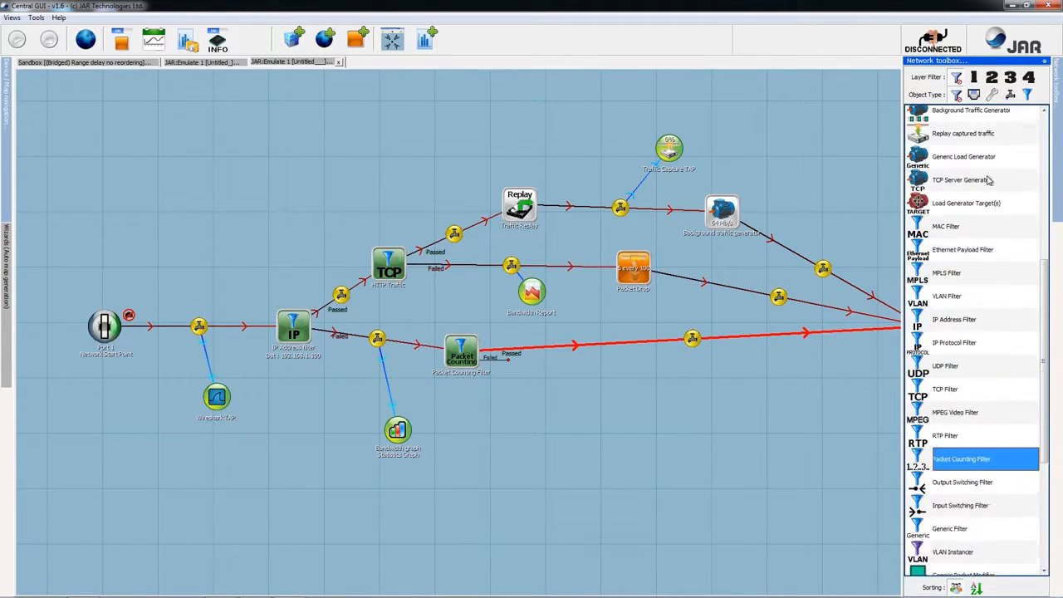
{"action": "left_click", "coordinate": [964, 243]}
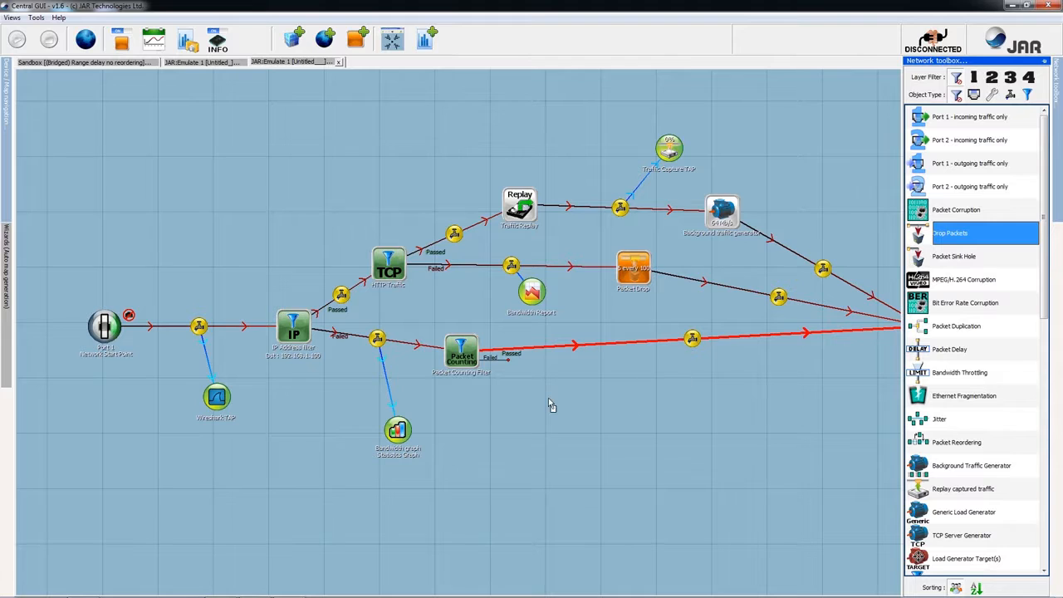
{"action": "left_click", "coordinate": [963, 257]}
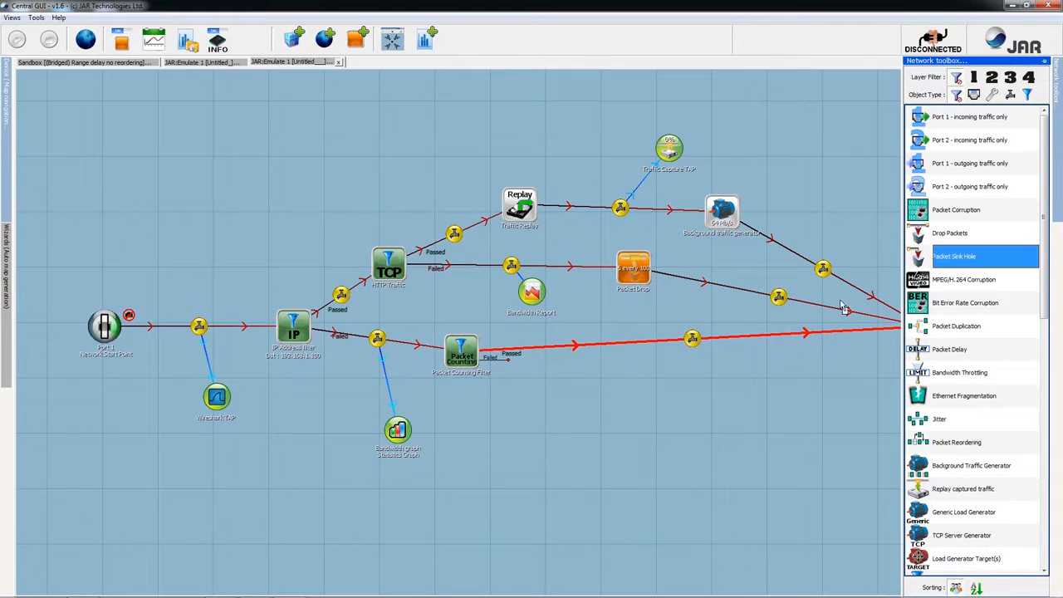
{"action": "left_click", "coordinate": [528, 405]}
{"action": "right_click", "coordinate": [475, 359]}
{"action": "left_click", "coordinate": [522, 380]}
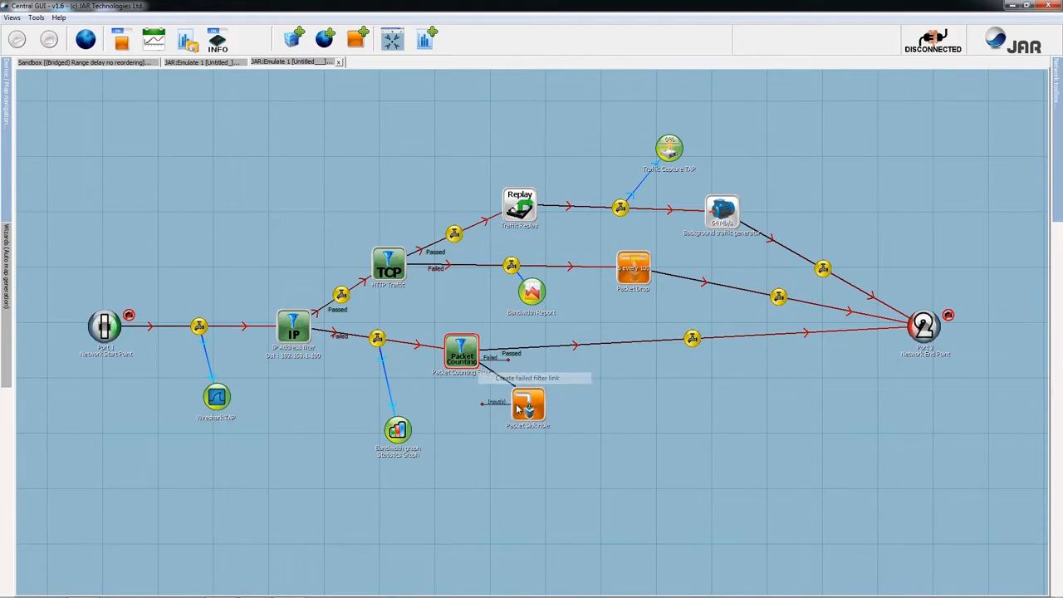
{"action": "left_click", "coordinate": [523, 408]}
{"action": "left_click_drag", "start_coordinate": [526, 409], "coordinate": [543, 445]}
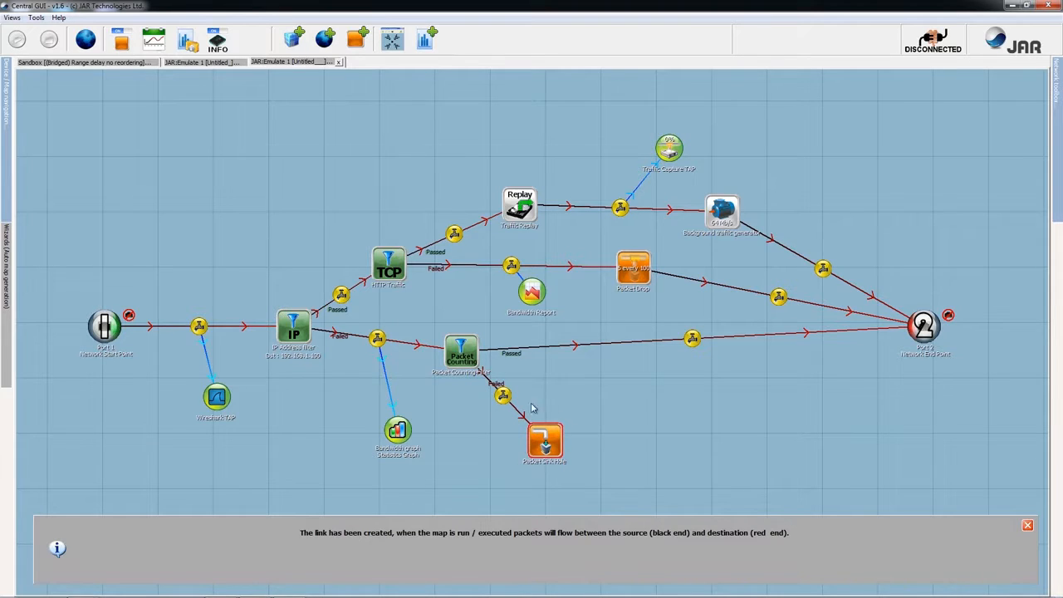
- Set the Packet Counting Filter's mode to Fail X percentage of packets at 15 percent and confirm the change
{"action": "left_click", "coordinate": [484, 354]}
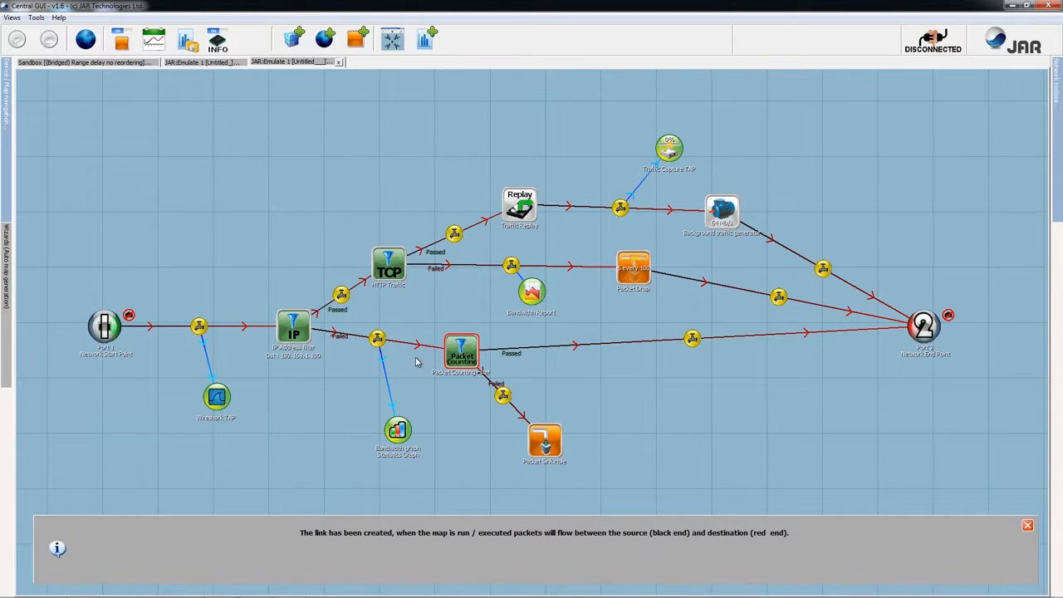
{"action": "double_click", "coordinate": [462, 359]}
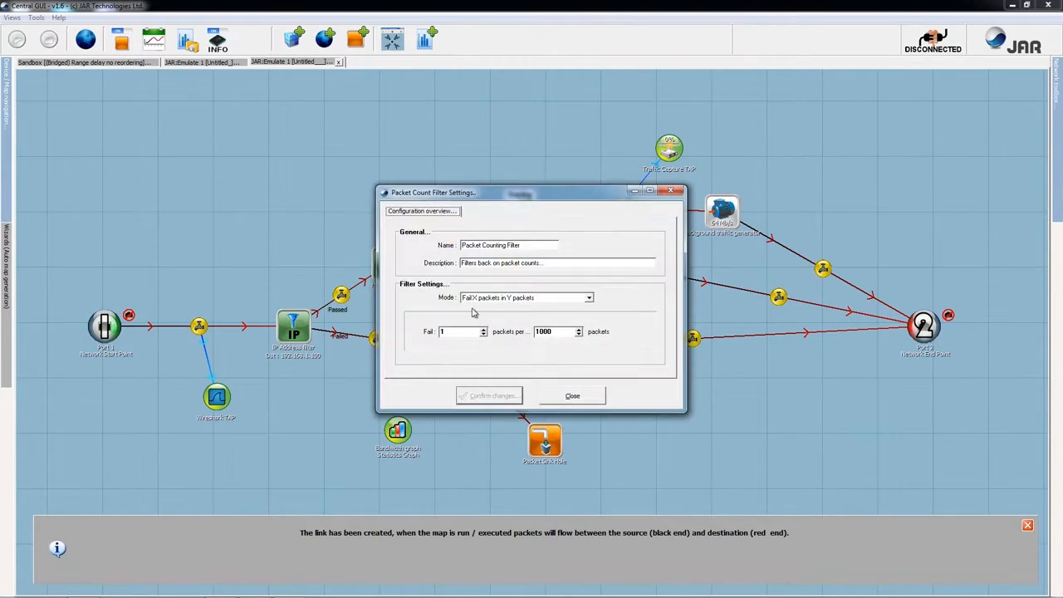
{"action": "left_click", "coordinate": [496, 300]}
{"action": "left_click", "coordinate": [566, 316]}
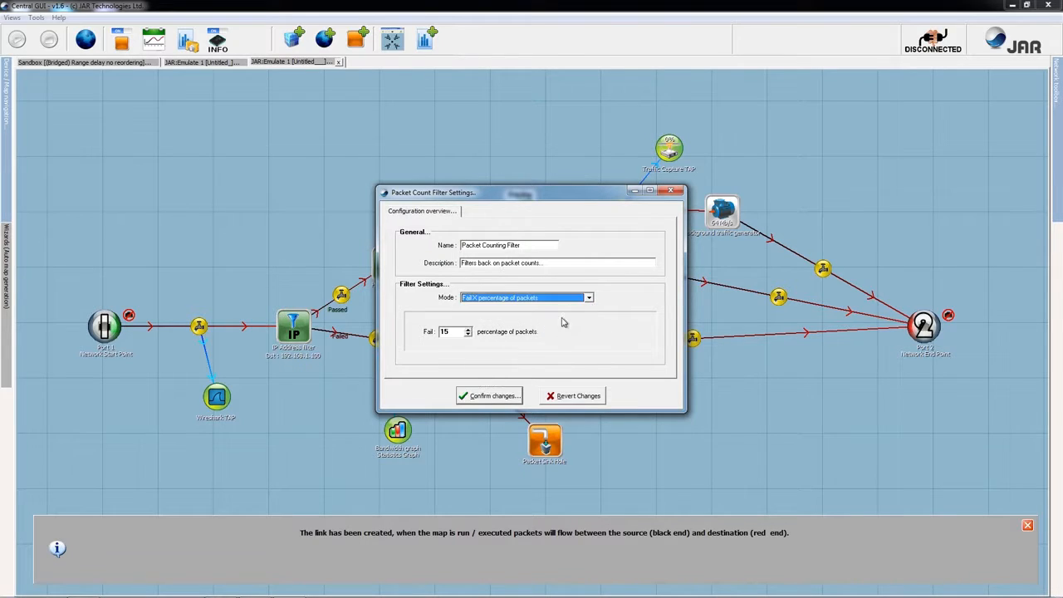
{"action": "left_click", "coordinate": [501, 396]}
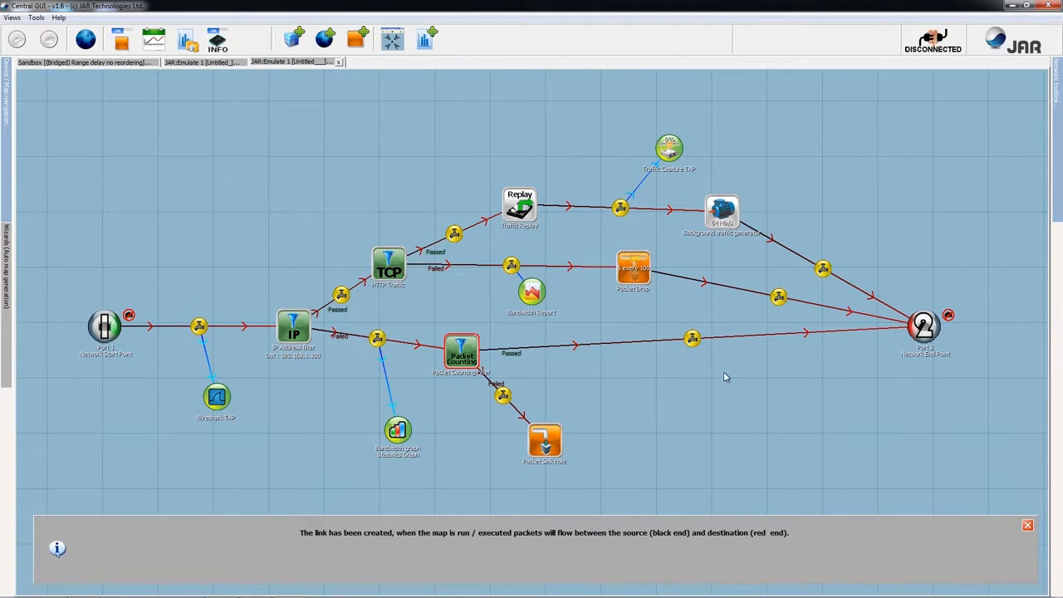
- Locate the switching filters among the network objects and open the Sandbox map (Bridged) Link switchover (24Hr Loop)
{"action": "mouse_move", "coordinate": [1054, 194]}
{"action": "scroll", "coordinate": [991, 304], "scroll_direction": "down", "scroll_amount": 5}
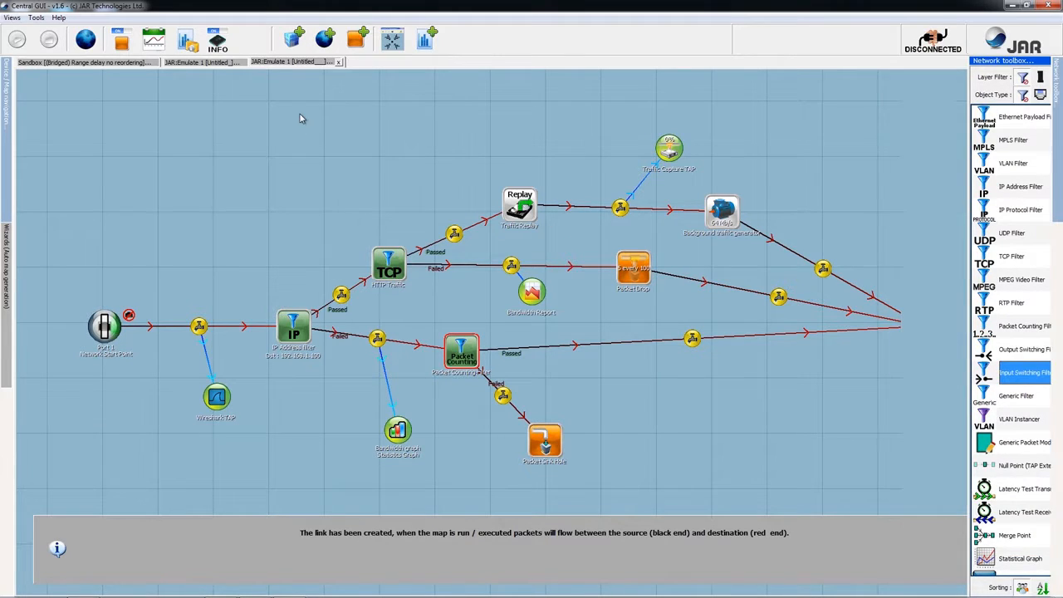
{"action": "mouse_move", "coordinate": [15, 151]}
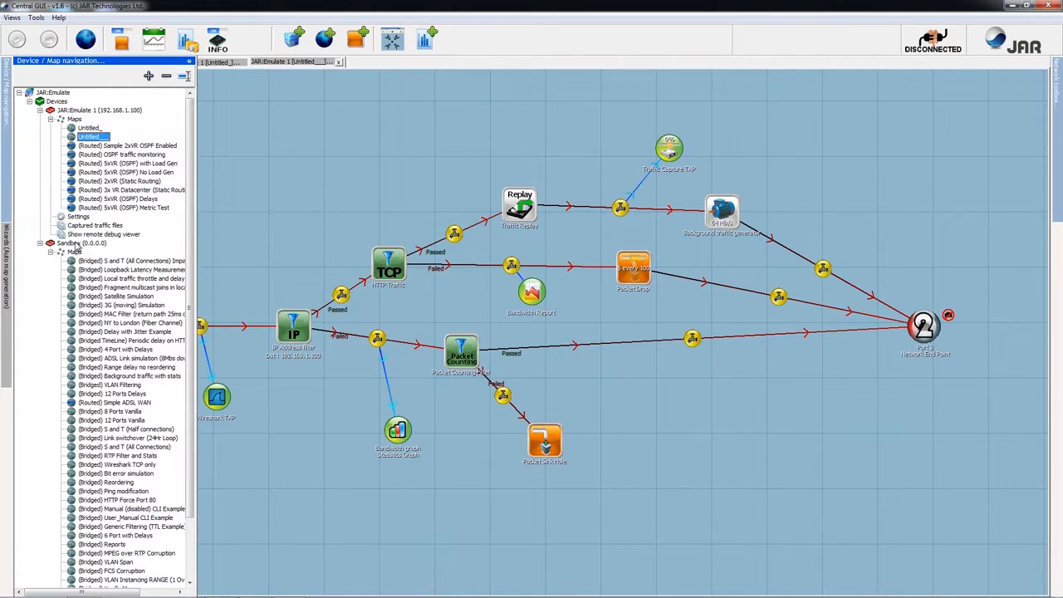
{"action": "double_click", "coordinate": [134, 439]}
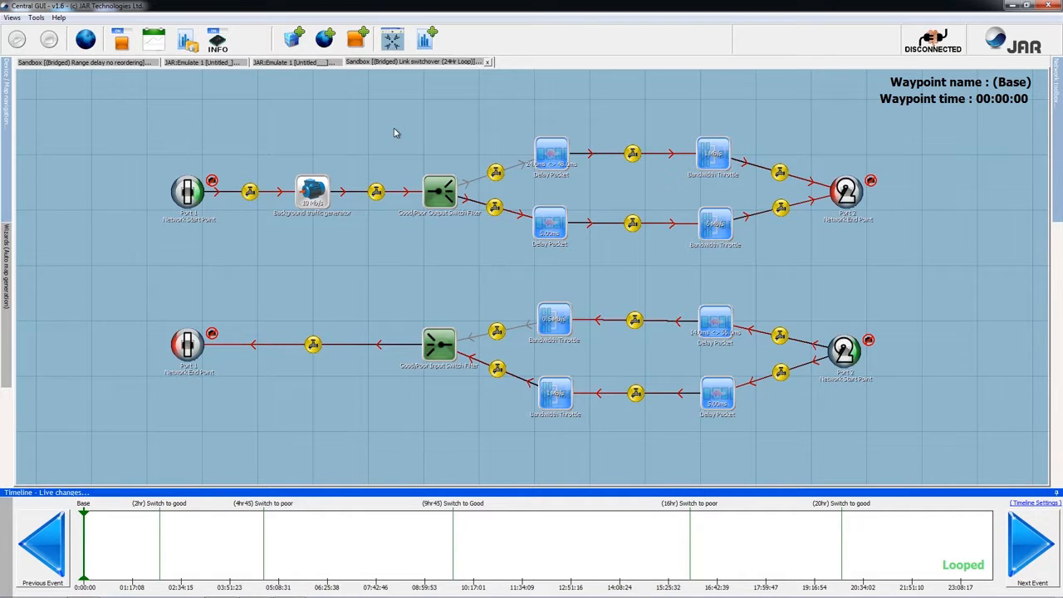
- Examine the Good/Poor Output Switch Filter and the delay and bandwidth throttle objects on its two output paths
{"action": "left_click", "coordinate": [446, 199]}
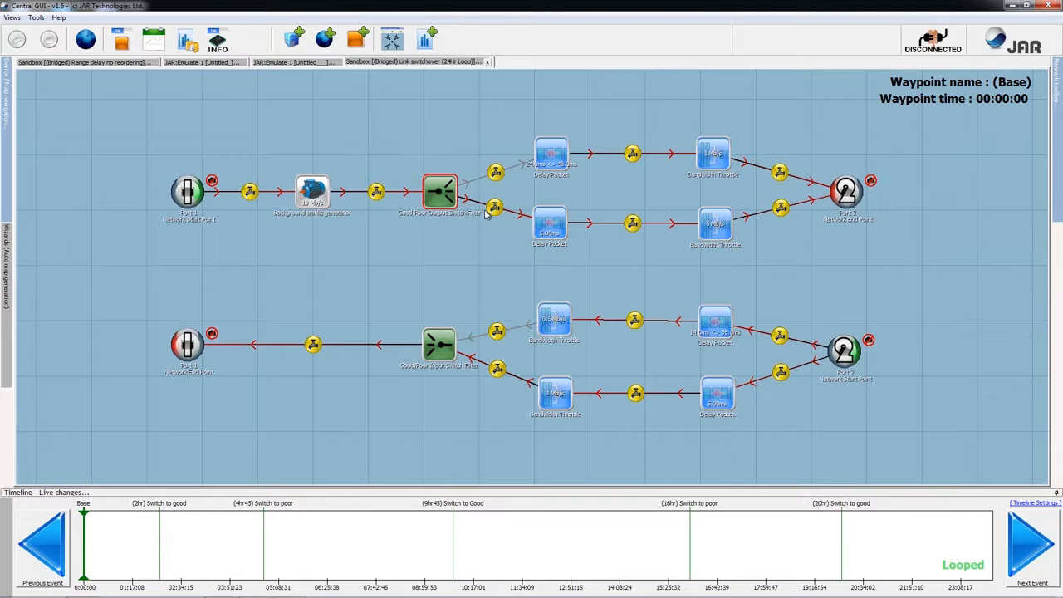
{"action": "left_click", "coordinate": [554, 228]}
{"action": "left_click", "coordinate": [723, 229]}
{"action": "left_click", "coordinate": [554, 152]}
- Set the Good/Poor Output Switch Filter to 4 available outputs, and move it below its row and back to inspect the extra outputs
{"action": "double_click", "coordinate": [444, 198]}
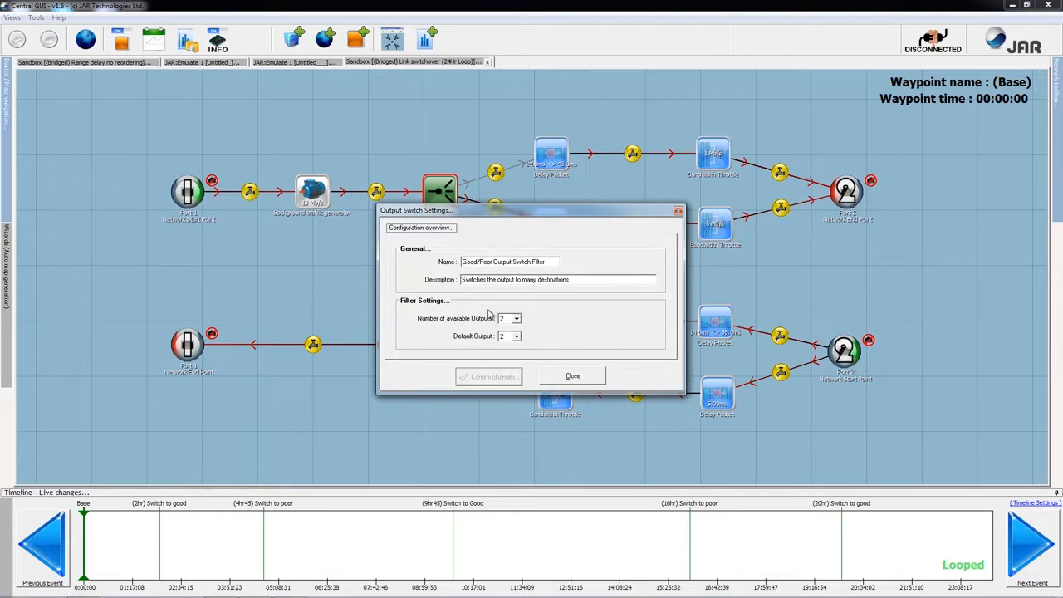
{"action": "left_click", "coordinate": [517, 320]}
{"action": "left_click", "coordinate": [507, 351]}
{"action": "left_click", "coordinate": [492, 378]}
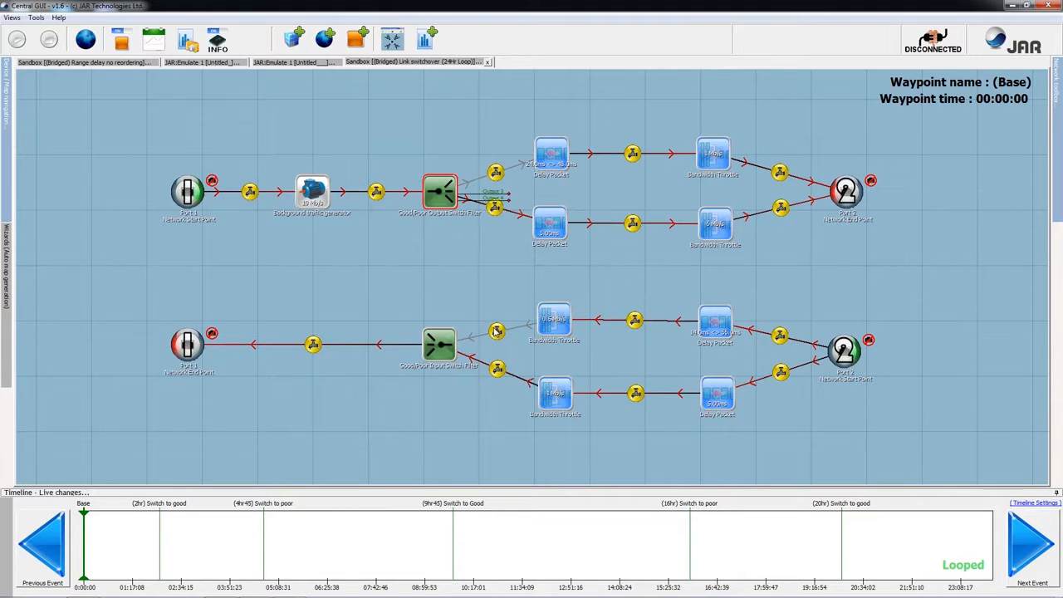
{"action": "left_click_drag", "start_coordinate": [447, 212], "coordinate": [444, 277]}
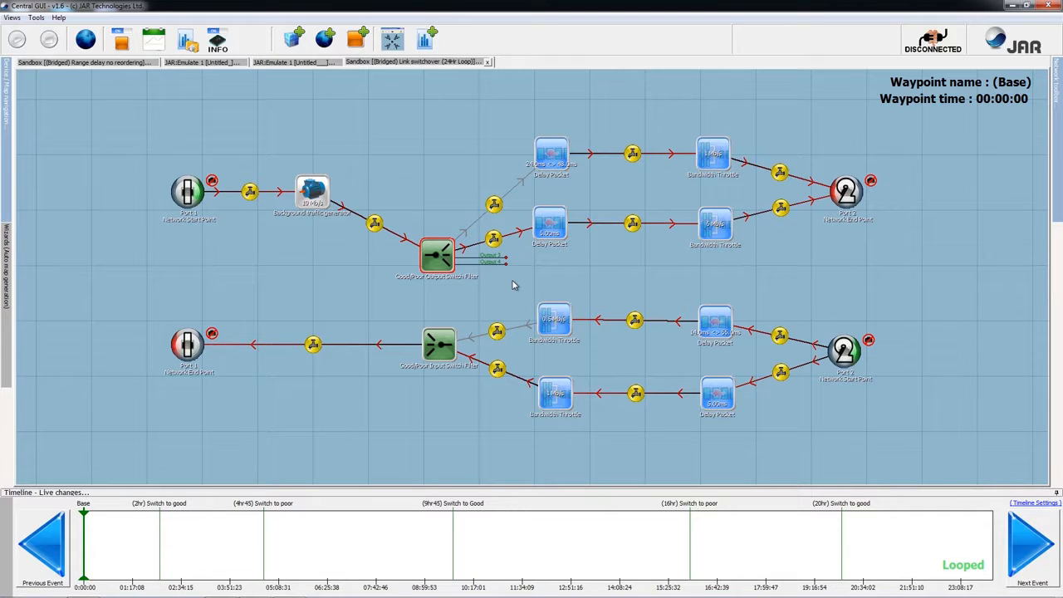
{"action": "left_click_drag", "start_coordinate": [439, 256], "coordinate": [438, 192]}
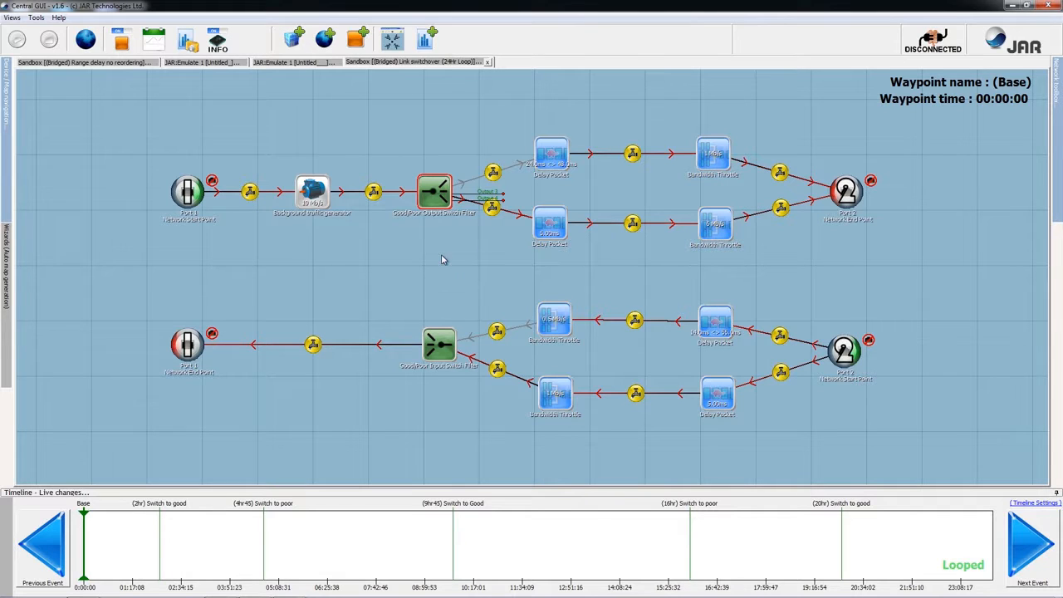
- Restore the Good/Poor Output Switch Filter's number of available outputs to 2
{"action": "double_click", "coordinate": [445, 195]}
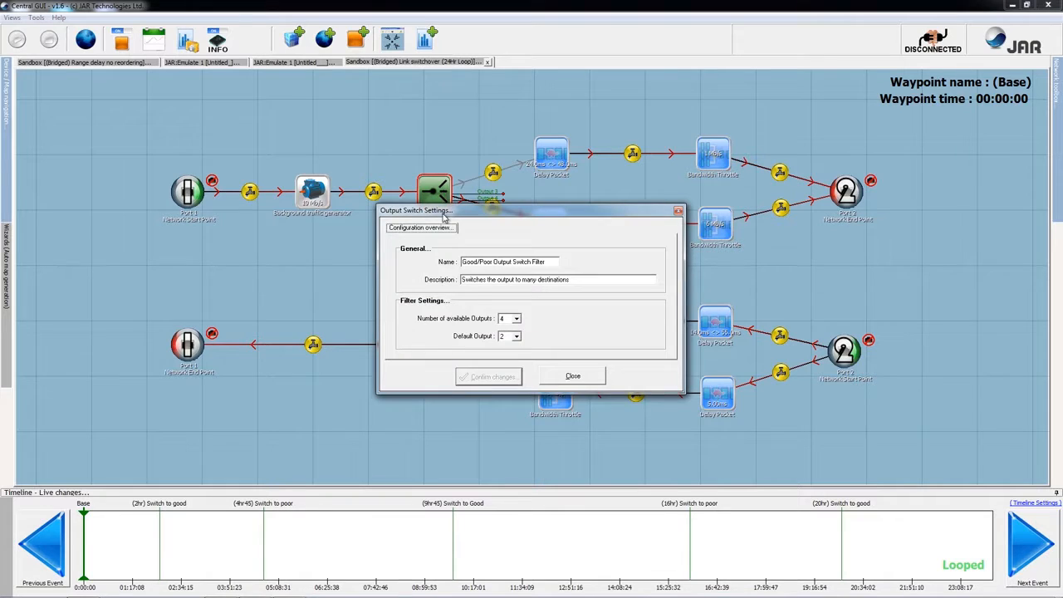
{"action": "left_click", "coordinate": [516, 323]}
{"action": "left_click", "coordinate": [508, 325]}
{"action": "left_click", "coordinate": [497, 378]}
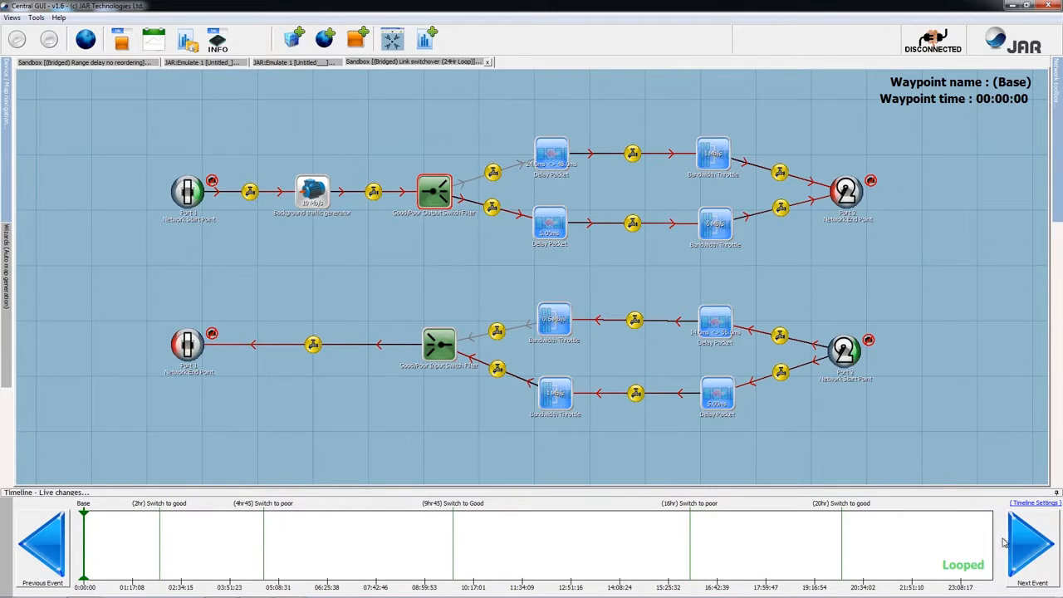
- Advance repeatedly through the looped timeline's waypoints to examine how the switch filters alternate between the good and poor paths
{"action": "left_click", "coordinate": [1030, 555]}
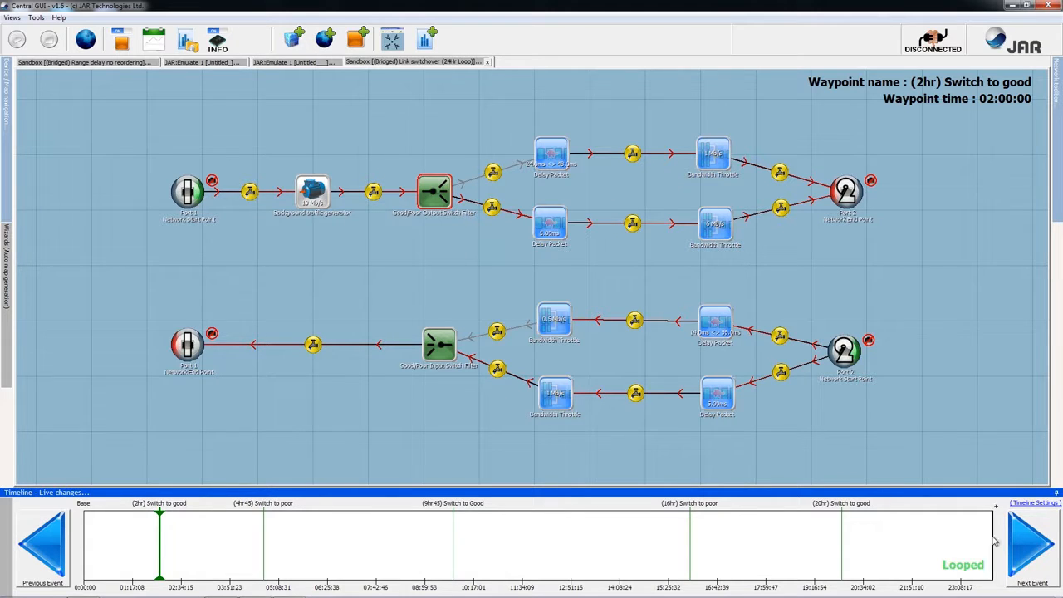
{"action": "left_click", "coordinate": [1038, 552]}
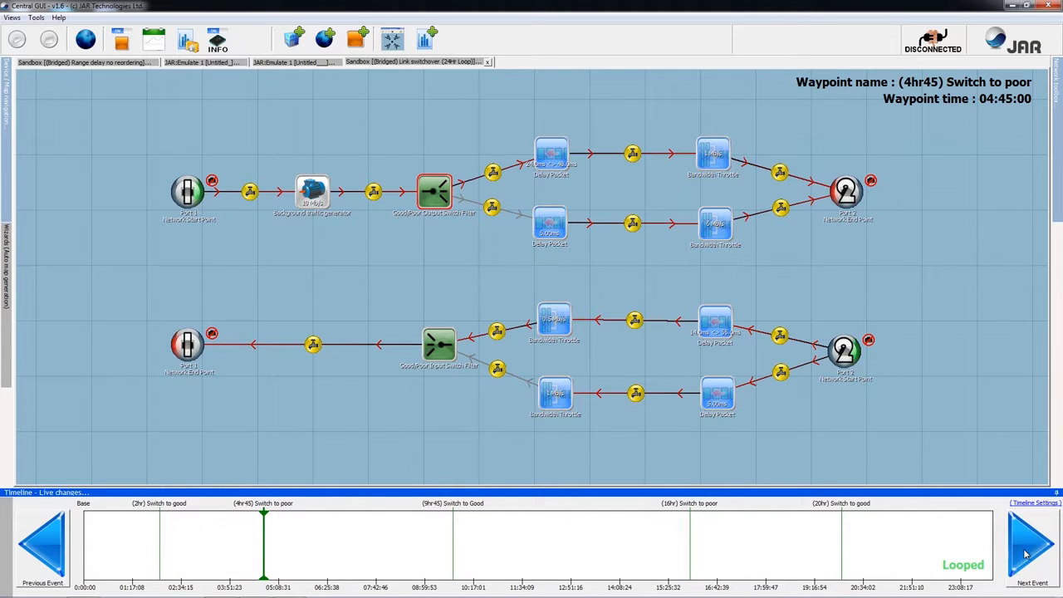
{"action": "left_click", "coordinate": [1026, 555]}
{"action": "left_click", "coordinate": [1026, 554]}
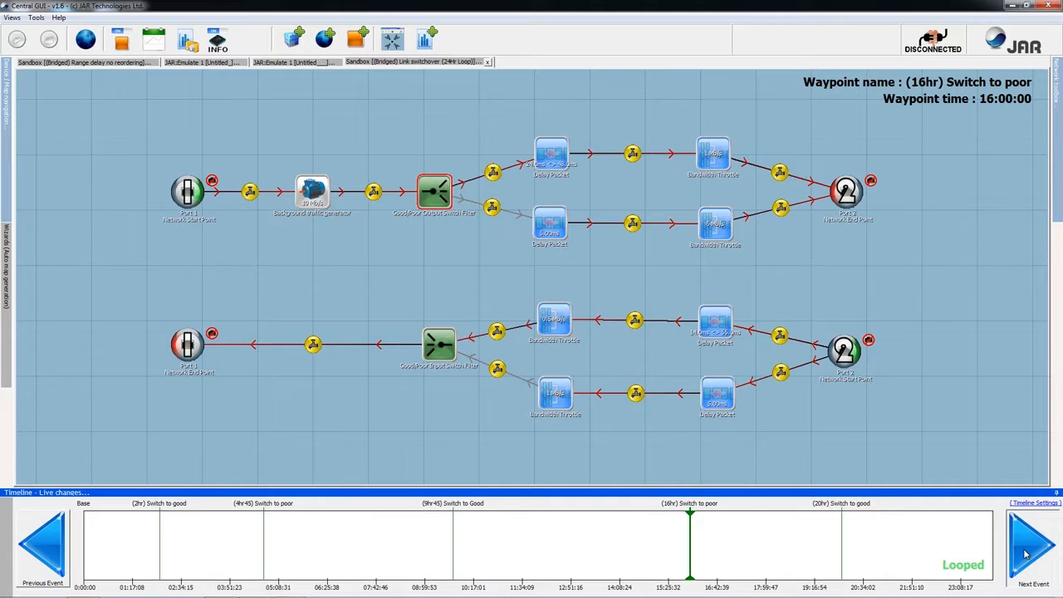
{"action": "left_click", "coordinate": [1027, 555]}
{"action": "left_click", "coordinate": [1026, 555]}
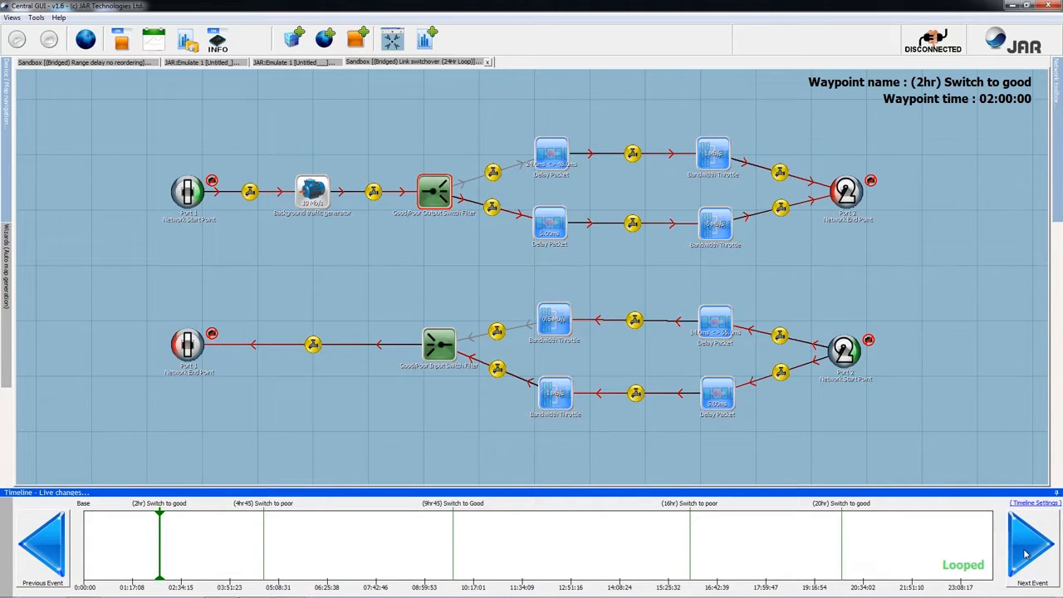
{"action": "left_click", "coordinate": [1026, 555]}
{"action": "left_click", "coordinate": [1026, 554]}
{"action": "left_click", "coordinate": [1026, 555]}
{"action": "left_click", "coordinate": [1026, 555]}
{"action": "left_click", "coordinate": [1026, 554]}
{"action": "left_click", "coordinate": [1026, 555]}
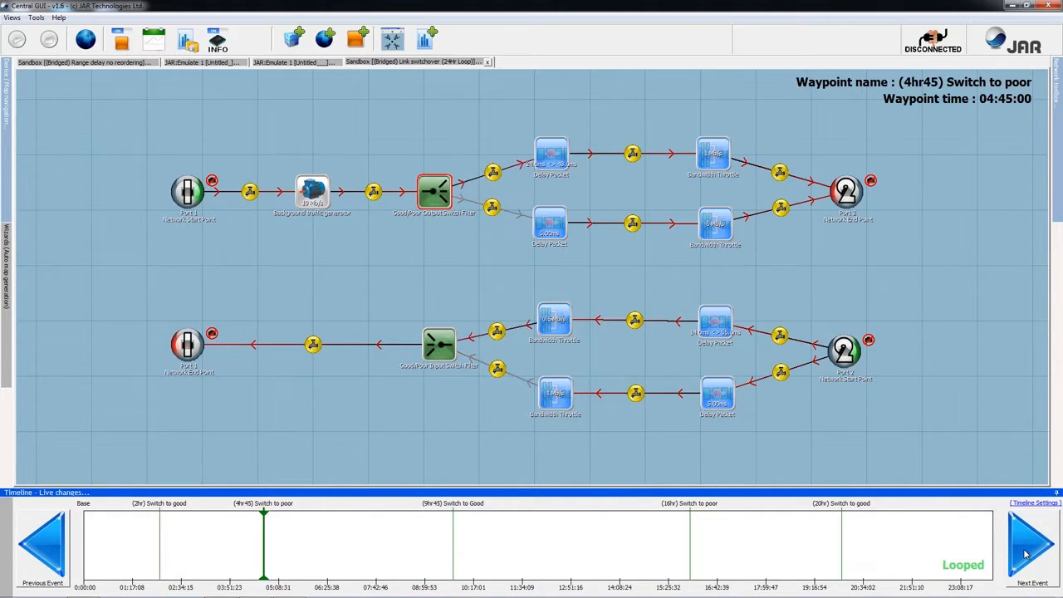
{"action": "left_click", "coordinate": [1026, 555]}
{"action": "left_click", "coordinate": [1027, 555]}
{"action": "left_click", "coordinate": [1027, 554]}
{"action": "left_click", "coordinate": [1027, 554]}
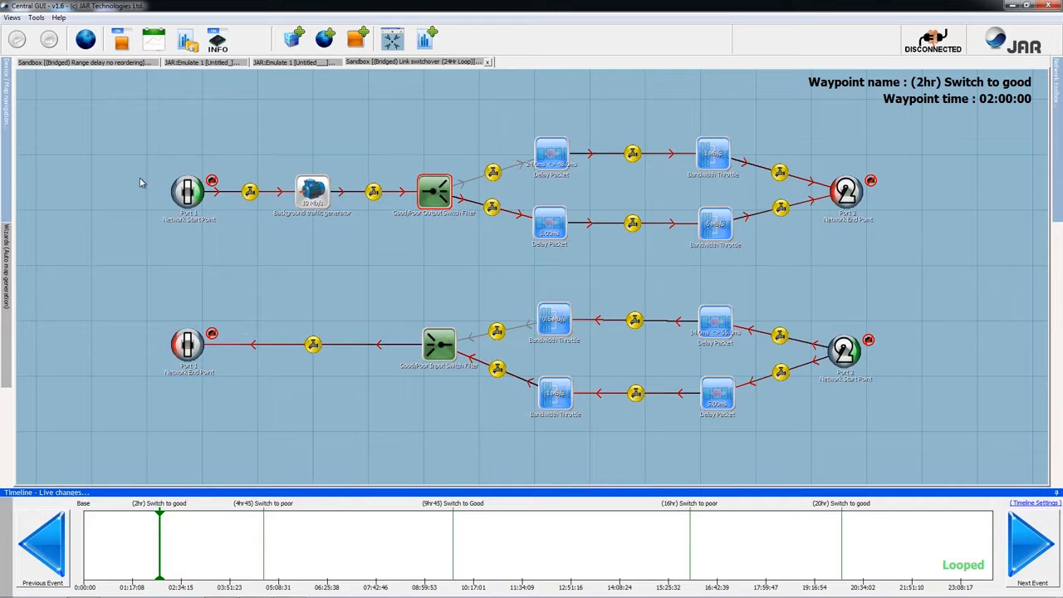
- Return to the JAR:Emulate 1 filter map and place a Generic Filter below the Packet Counting Filter's passed link to Port 2
{"action": "left_click", "coordinate": [292, 63]}
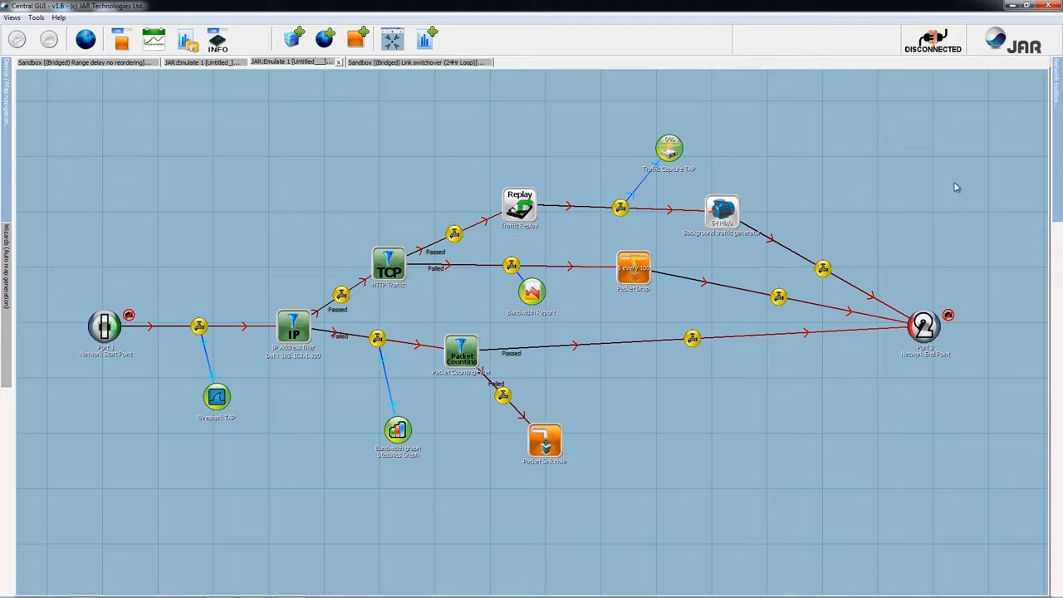
{"action": "mouse_move", "coordinate": [1056, 91]}
{"action": "scroll", "coordinate": [999, 295], "scroll_direction": "down", "scroll_amount": 10}
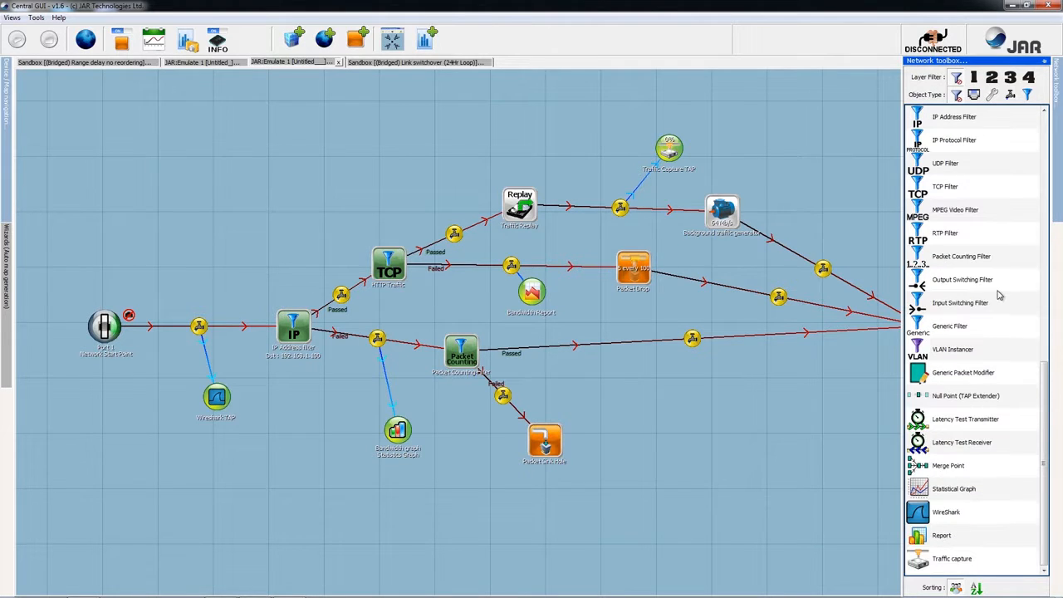
{"action": "left_click", "coordinate": [974, 329]}
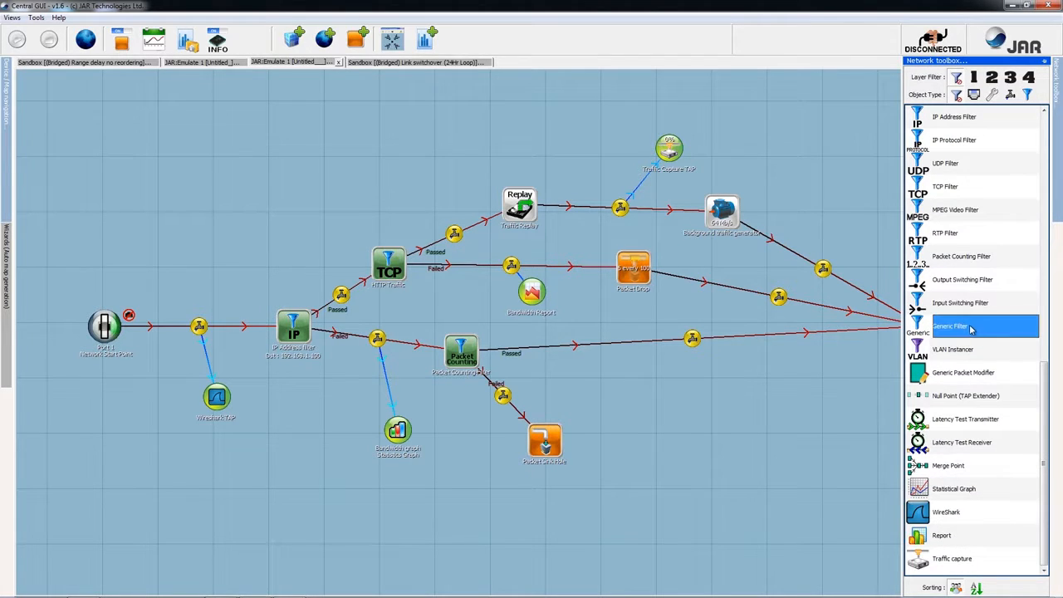
{"action": "left_click", "coordinate": [649, 378]}
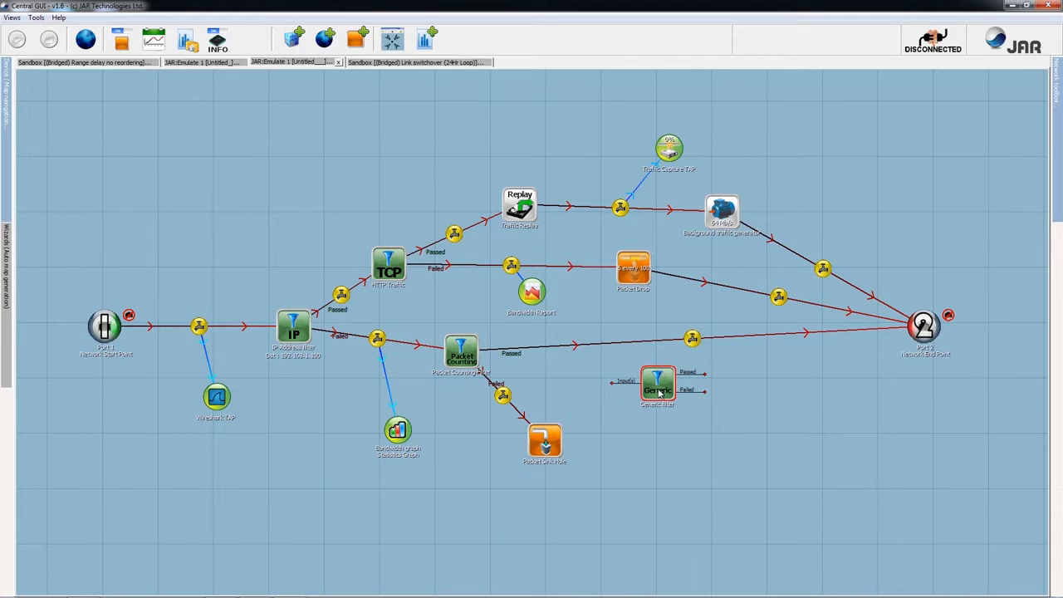
{"action": "left_click_drag", "start_coordinate": [657, 387], "coordinate": [674, 398]}
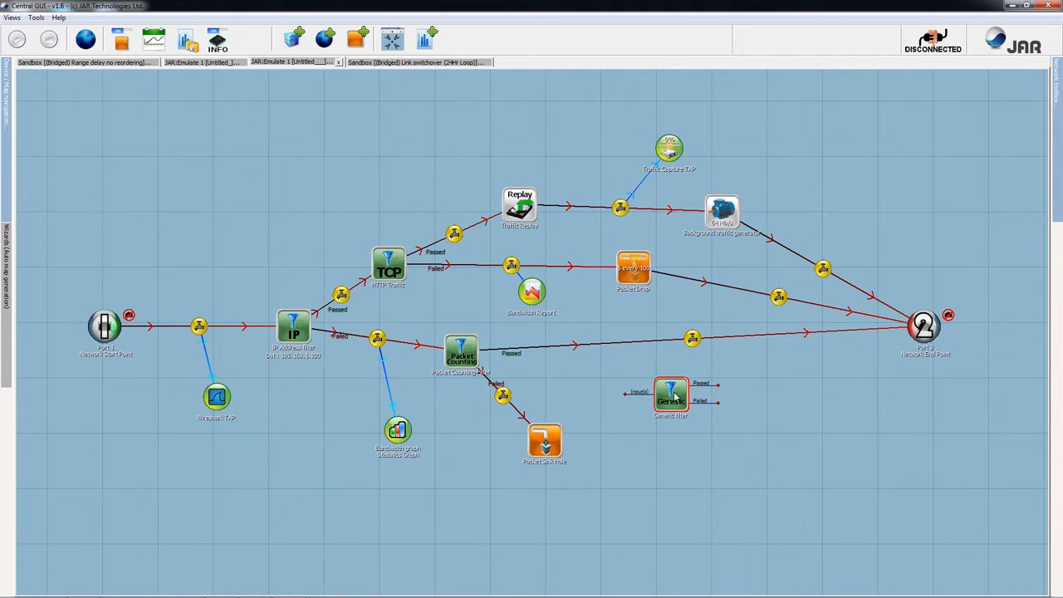
- Add an 8th Byte component to the Generic Filter using Equals, offset 8, length 1, bit mask FF and value 55, and revert the changes
{"action": "double_click", "coordinate": [675, 399]}
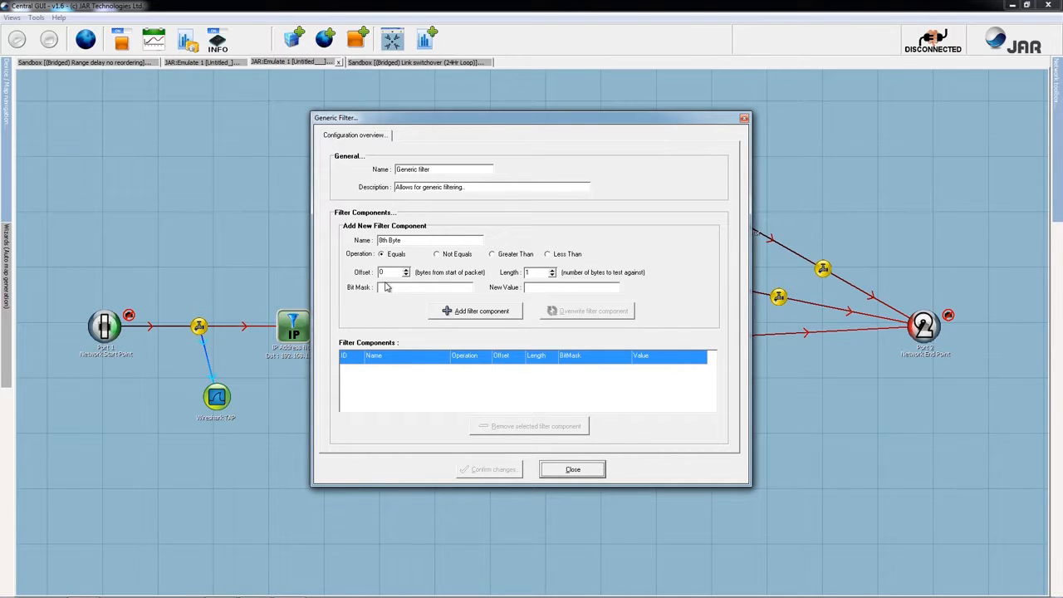
{"action": "key", "text": "Tab"}
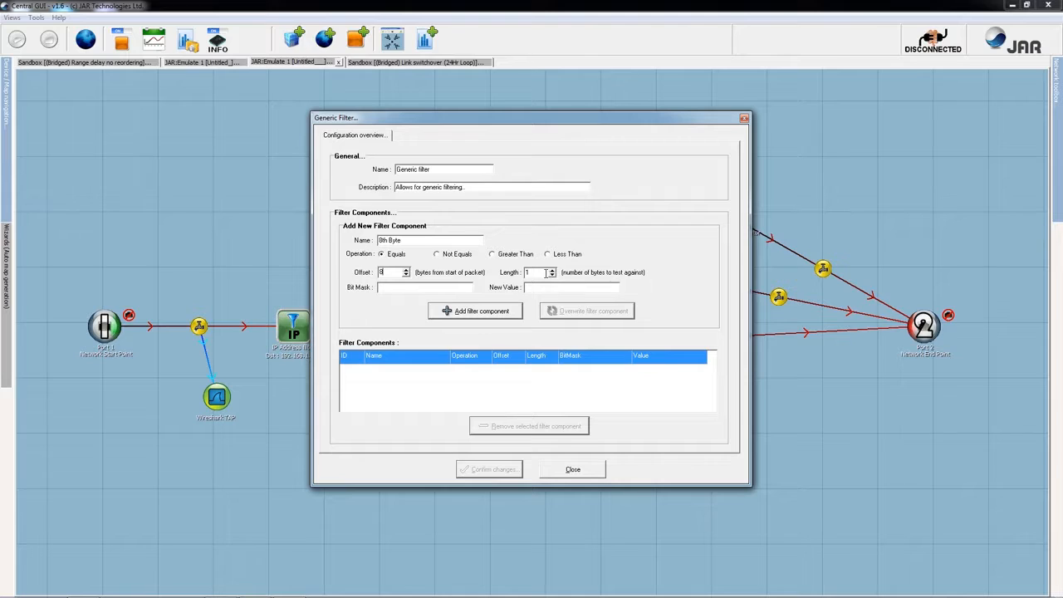
{"action": "type", "text": "FF"}
{"action": "left_click", "coordinate": [469, 313]}
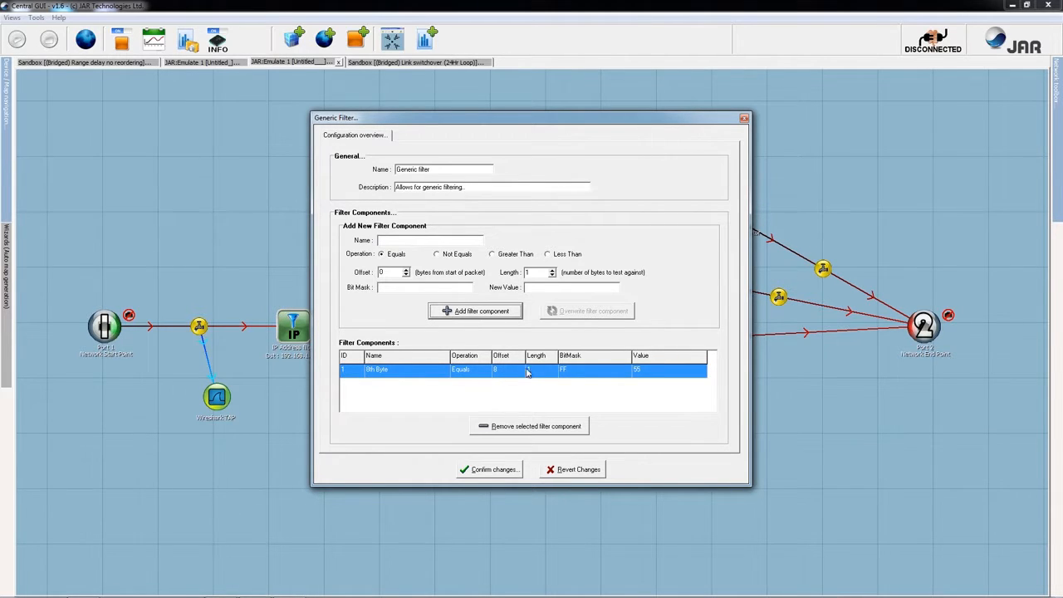
{"action": "left_click", "coordinate": [573, 471]}
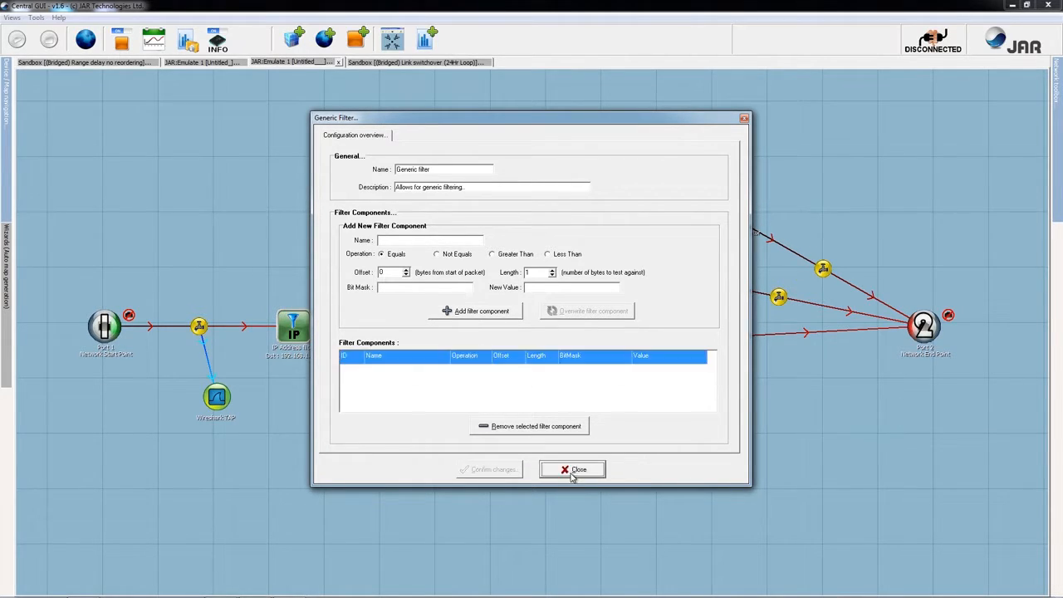
{"action": "mouse_move", "coordinate": [1060, 199]}
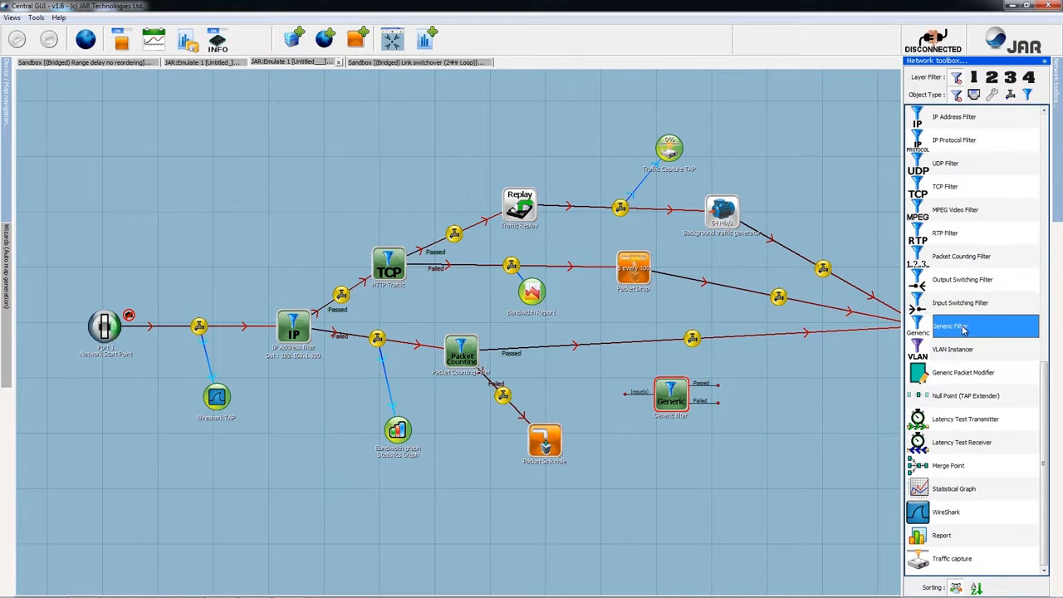
- Place a Generic Packet Modifier below the Generic Filter and add a Change 5th Byte modification with offset 5, length 1, bit mask 0F and value 06
{"action": "left_click", "coordinate": [978, 377]}
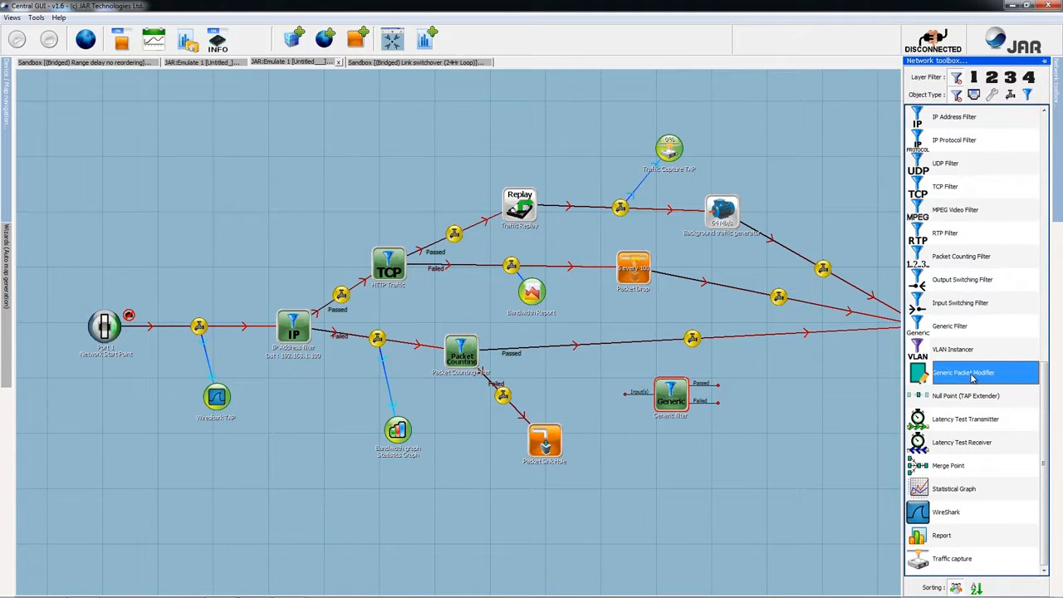
{"action": "left_click_drag", "start_coordinate": [674, 463], "coordinate": [677, 471]}
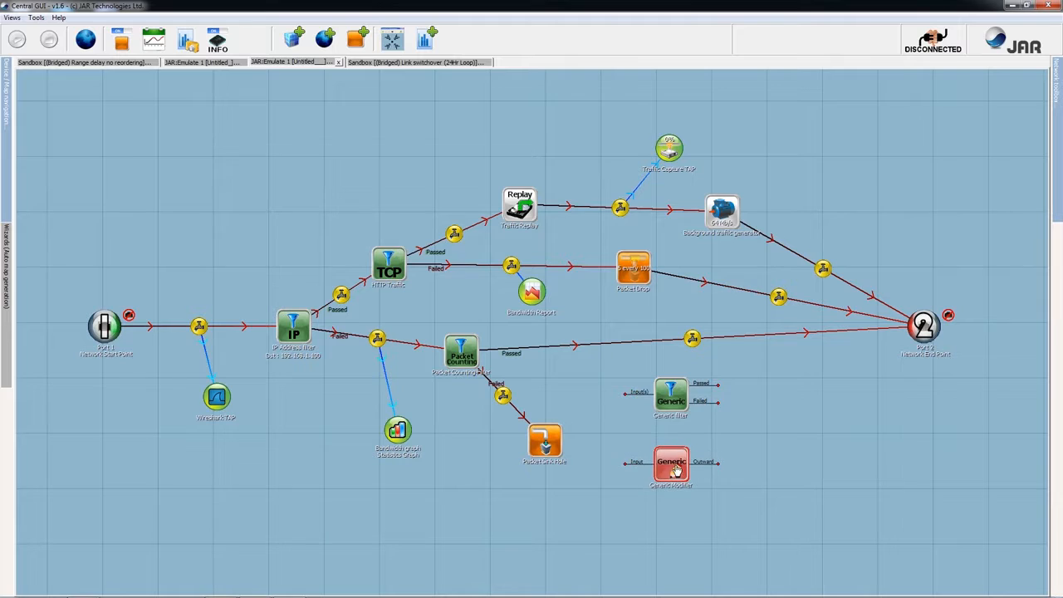
{"action": "double_click", "coordinate": [674, 470]}
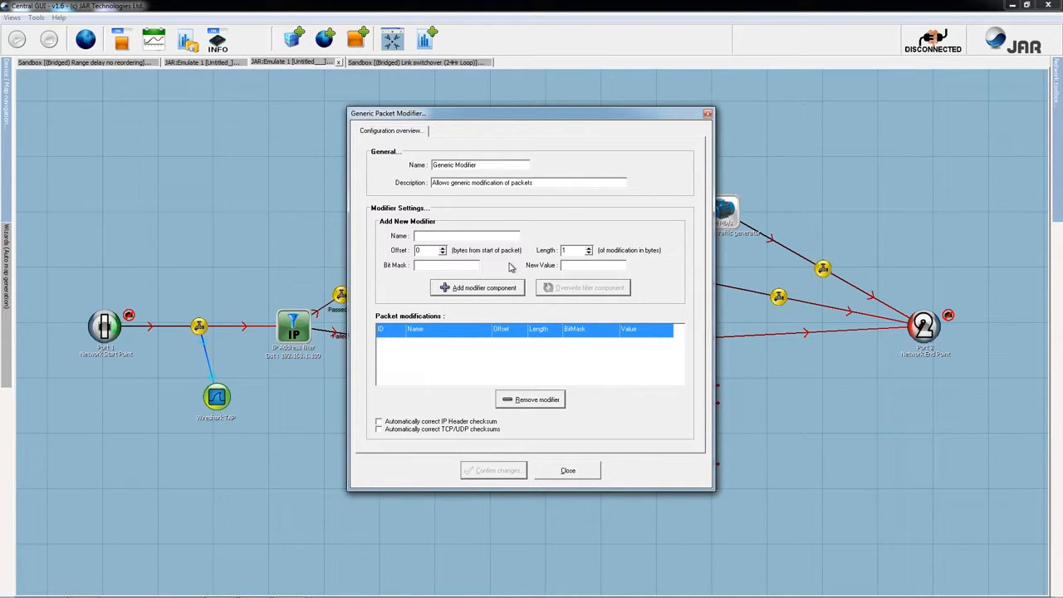
{"action": "type", "text": "Change 5th Byte"}
{"action": "left_click", "coordinate": [452, 267]}
{"action": "type", "text": "06"}
{"action": "left_click", "coordinate": [479, 290]}
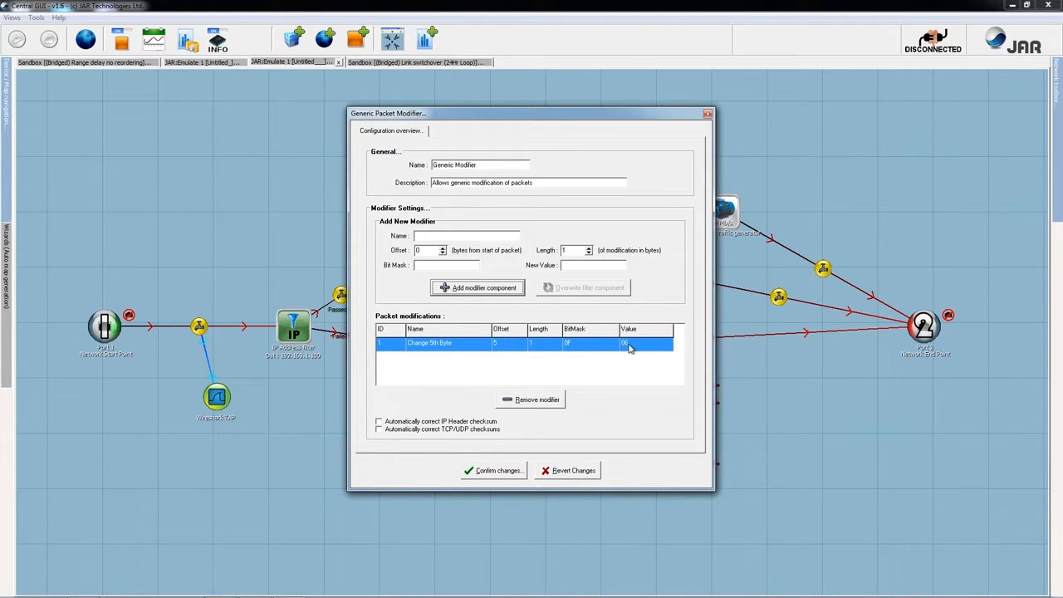
- Turn on automatic checksum correction for the Generic Modifier and confirm the changes
{"action": "left_click", "coordinate": [438, 421]}
{"action": "left_click", "coordinate": [438, 429]}
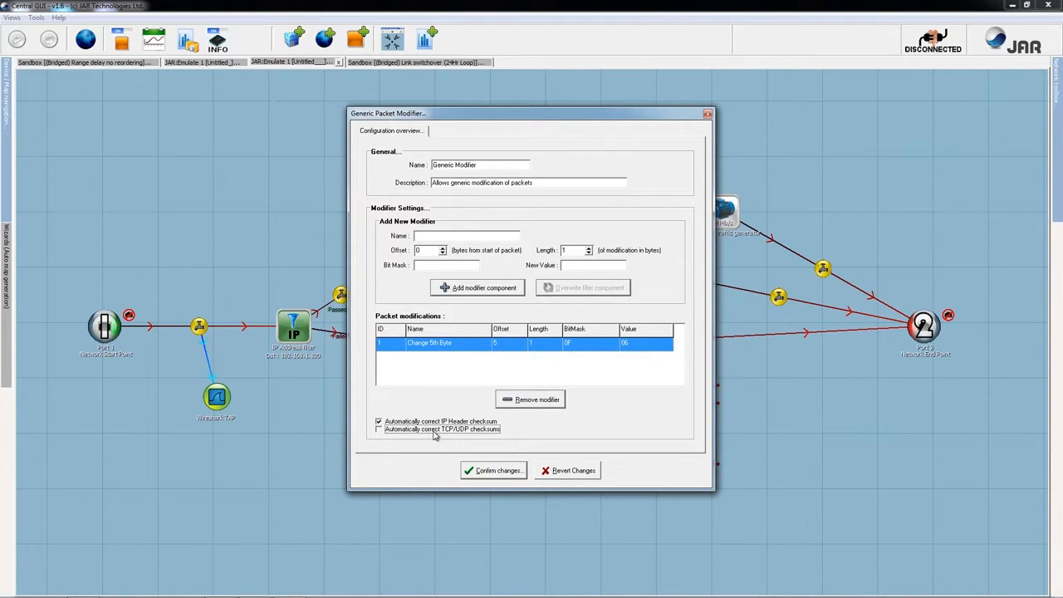
{"action": "left_click", "coordinate": [483, 475]}
- Move the Generic Modifier up toward Port 2, lower the Generic Filter, and link the filter's passed output to the modifier
{"action": "left_click_drag", "start_coordinate": [671, 470], "coordinate": [795, 367]}
{"action": "left_click_drag", "start_coordinate": [674, 400], "coordinate": [652, 429]}
{"action": "right_click", "coordinate": [652, 413]}
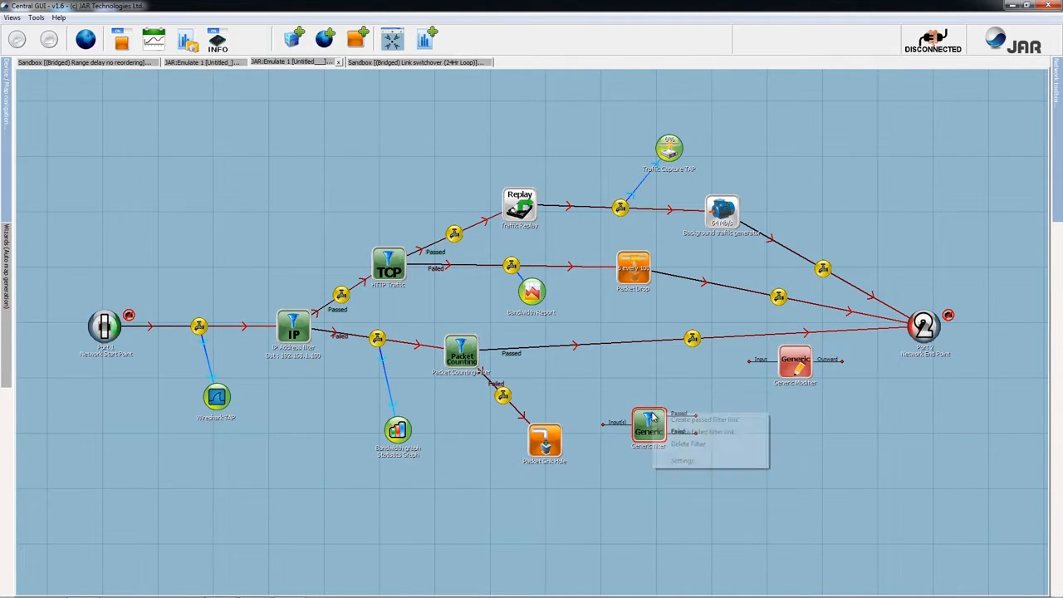
{"action": "left_click", "coordinate": [699, 421]}
{"action": "left_click", "coordinate": [807, 366]}
{"action": "left_click_drag", "start_coordinate": [807, 370], "coordinate": [812, 379]}
{"action": "left_click_drag", "start_coordinate": [656, 430], "coordinate": [653, 430]}
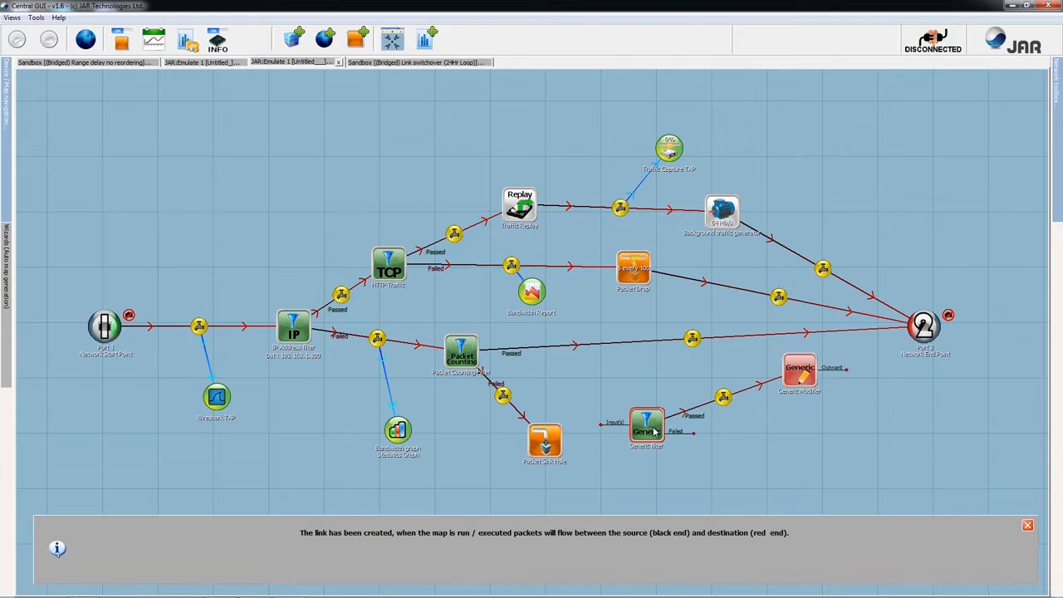
{"action": "double_click", "coordinate": [651, 430]}
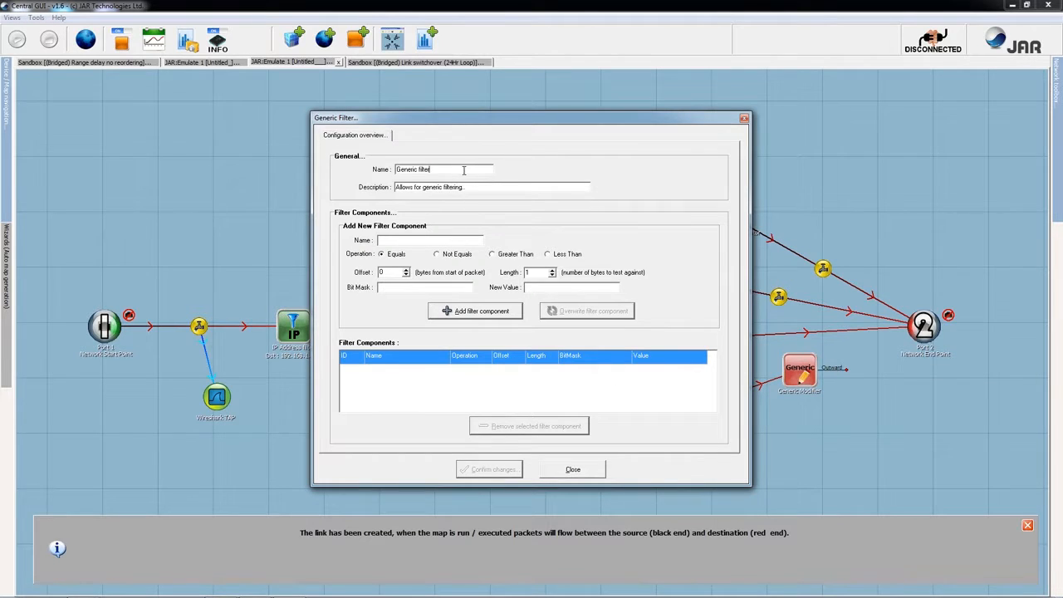
{"action": "left_click", "coordinate": [580, 471]}
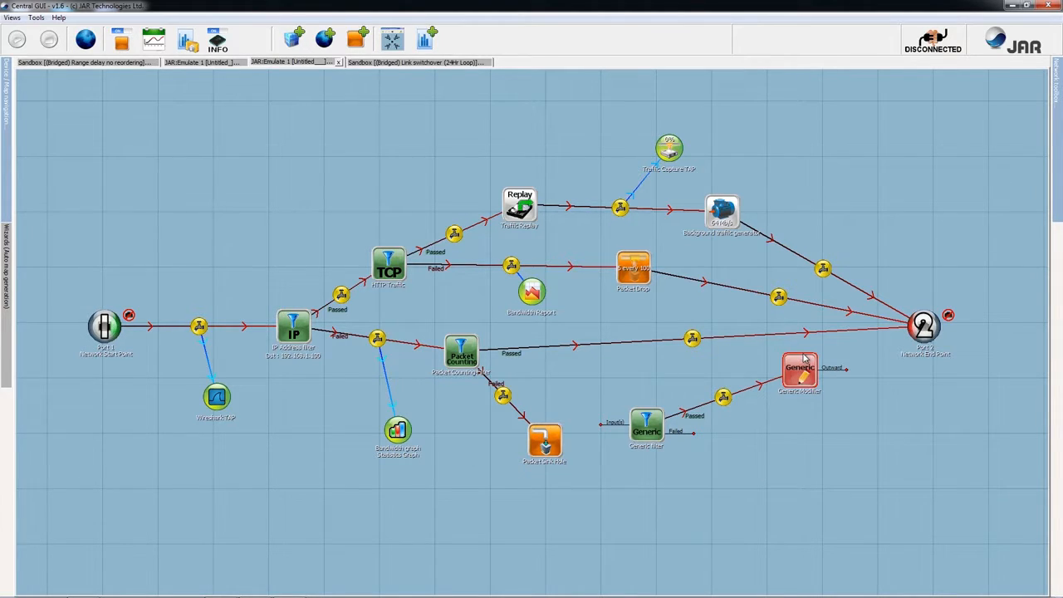
- Insert a Null Point into the link between the Background traffic generator and Port 2, positioned above Port 2
{"action": "mouse_move", "coordinate": [1056, 170]}
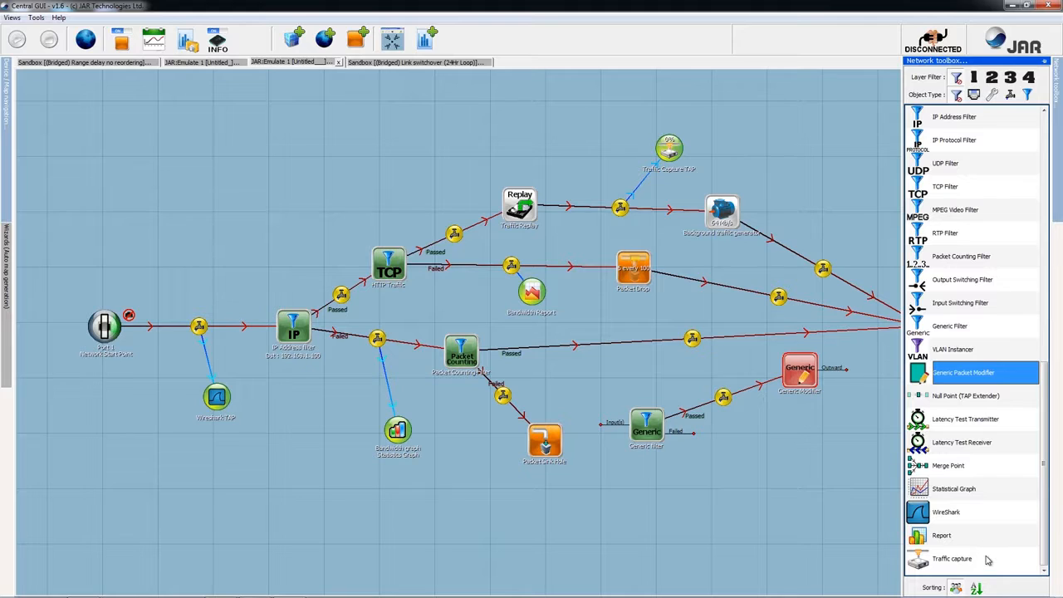
{"action": "left_click_drag", "start_coordinate": [987, 559], "coordinate": [984, 443]}
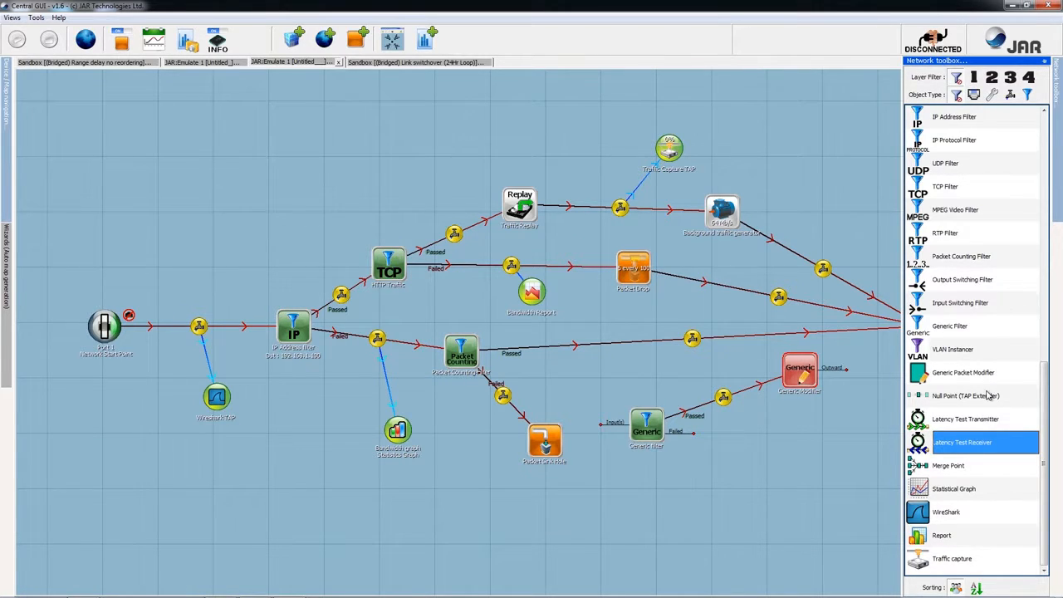
{"action": "left_click", "coordinate": [984, 397]}
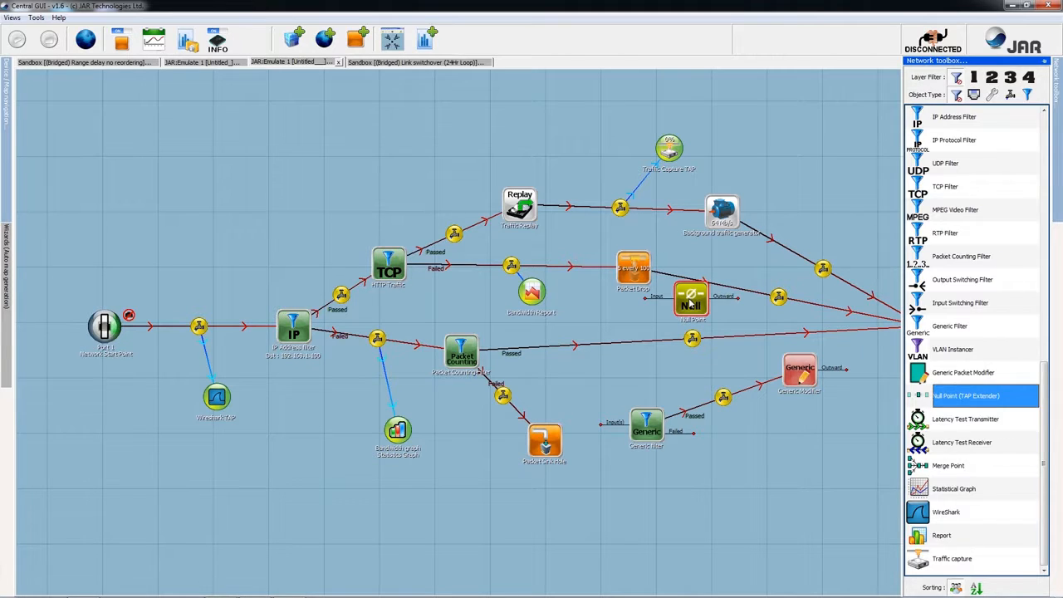
{"action": "left_click", "coordinate": [791, 246]}
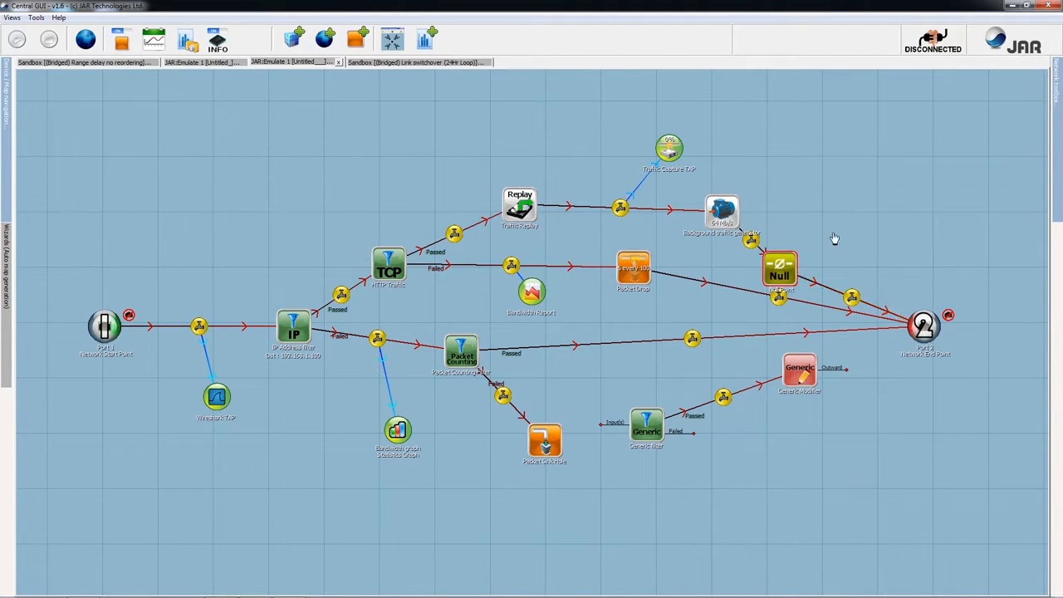
- Move the Generic Filter and Modifier lower, and insert a Null Point below Port 2 in the Packet Counting Filter's passed link
{"action": "left_click_drag", "start_coordinate": [809, 407], "coordinate": [821, 479]}
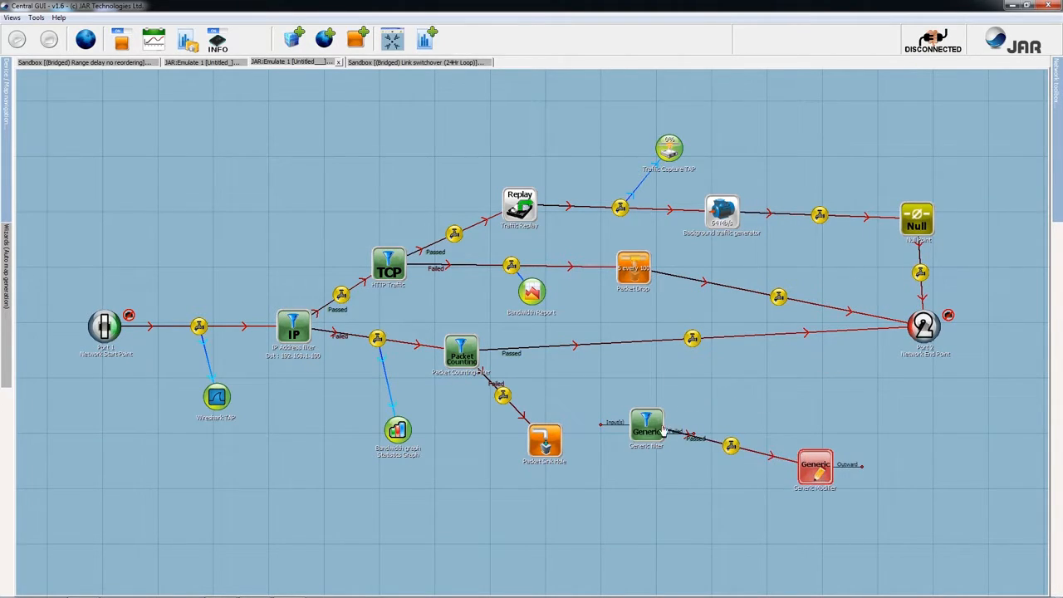
{"action": "left_click_drag", "start_coordinate": [661, 432], "coordinate": [679, 509]}
{"action": "mouse_move", "coordinate": [1056, 200]}
{"action": "left_click_drag", "start_coordinate": [972, 394], "coordinate": [911, 390]}
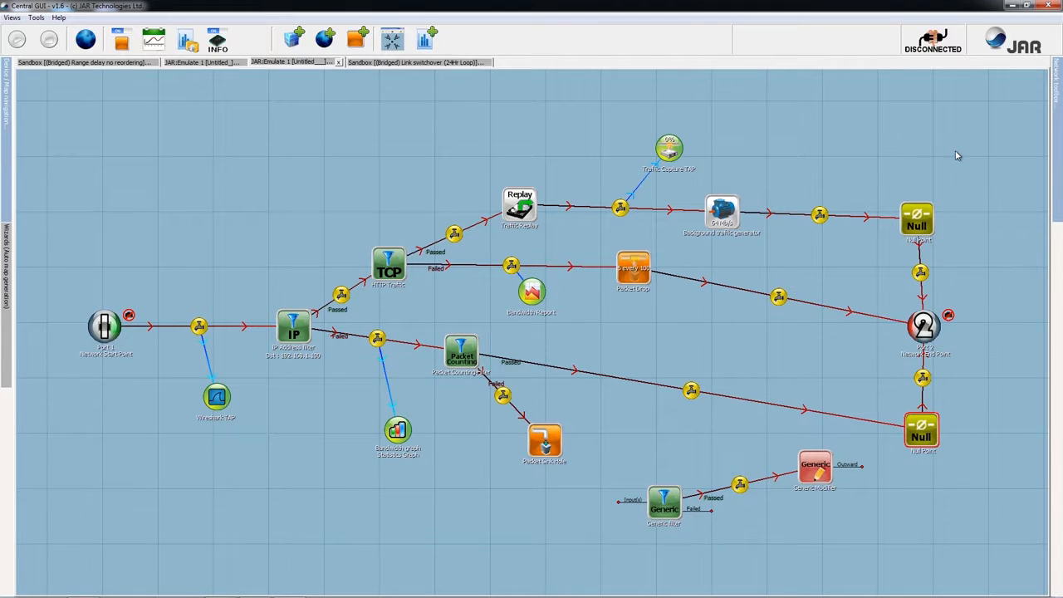
{"action": "mouse_move", "coordinate": [1057, 172]}
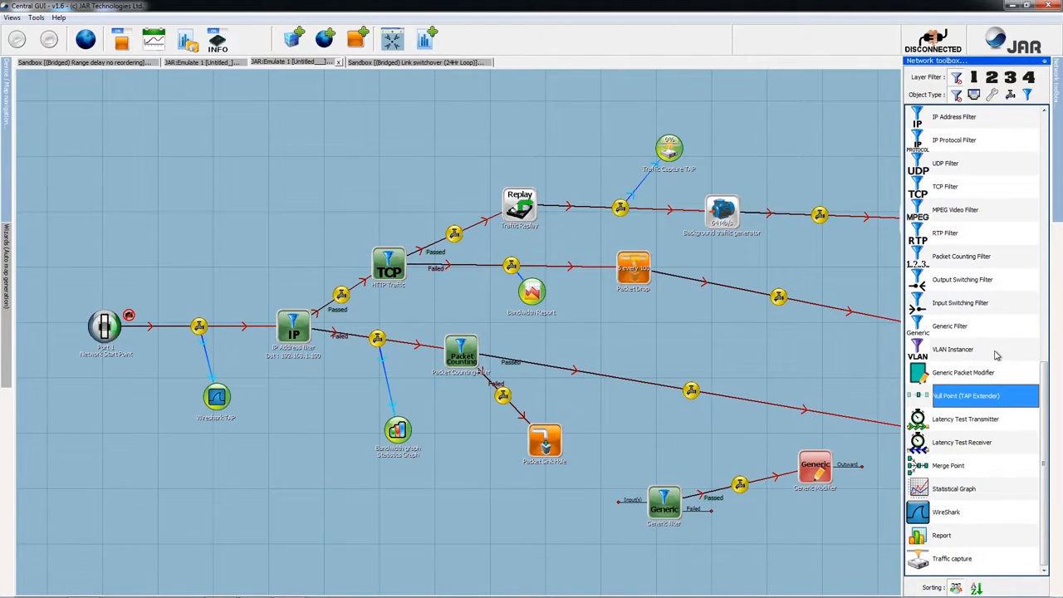
{"action": "left_click", "coordinate": [996, 355]}
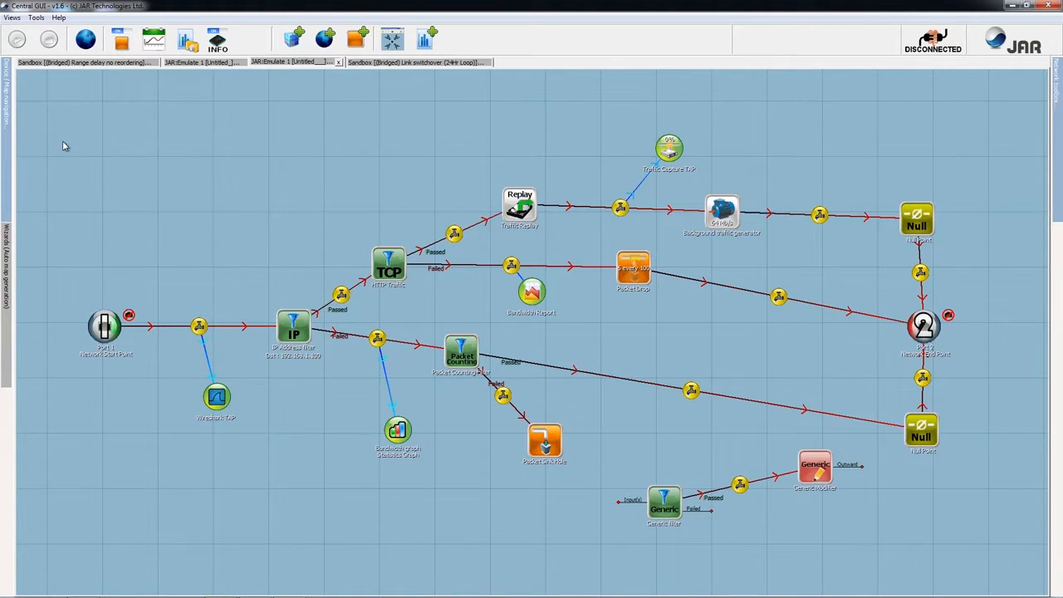
- Open the Sandbox map (Bridged) Many VLAN Filters and examine the chained VLAN filters with their delay paths in both directions
{"action": "mouse_move", "coordinate": [9, 166]}
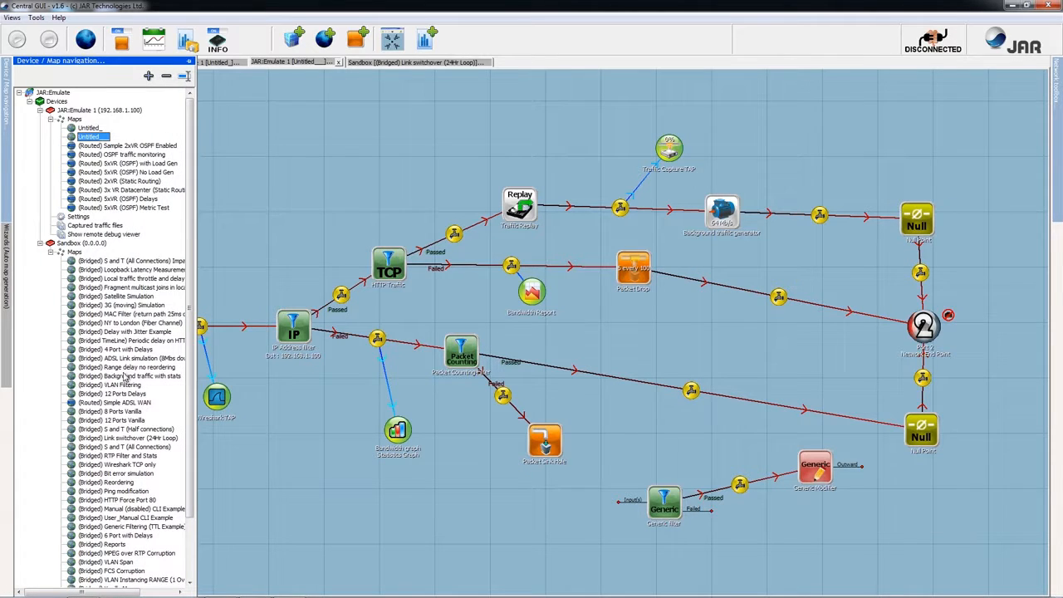
{"action": "scroll", "coordinate": [125, 376], "scroll_direction": "down", "scroll_amount": 3}
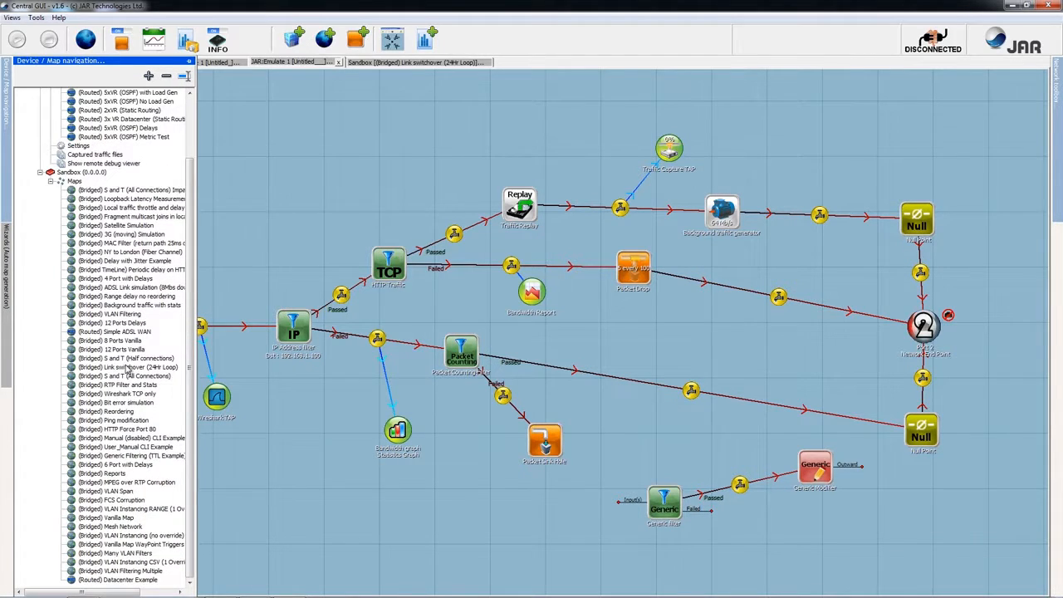
{"action": "double_click", "coordinate": [144, 553]}
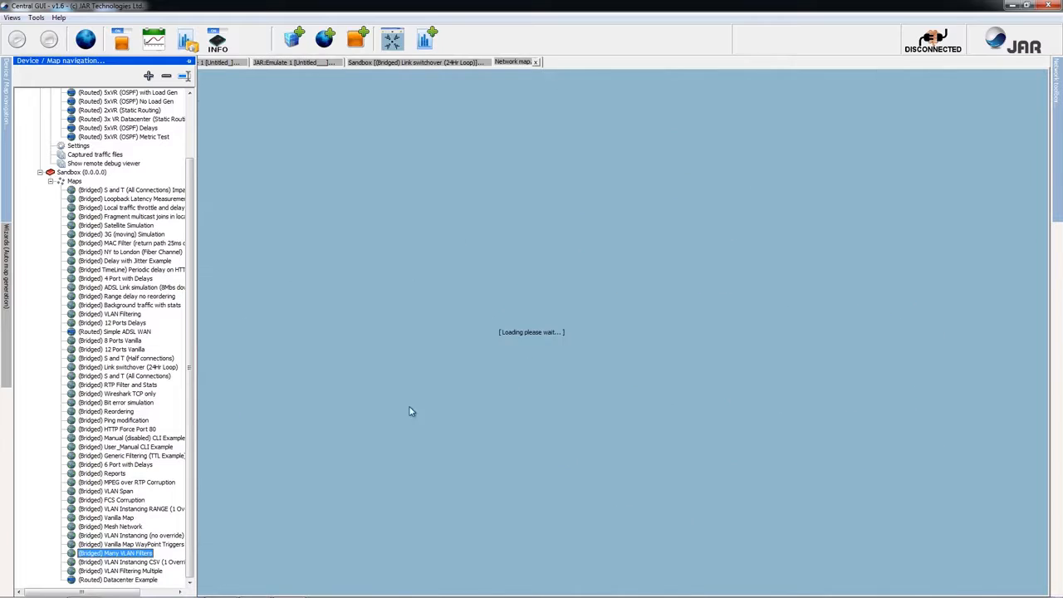
{"action": "left_click_drag", "start_coordinate": [652, 514], "coordinate": [675, 435]}
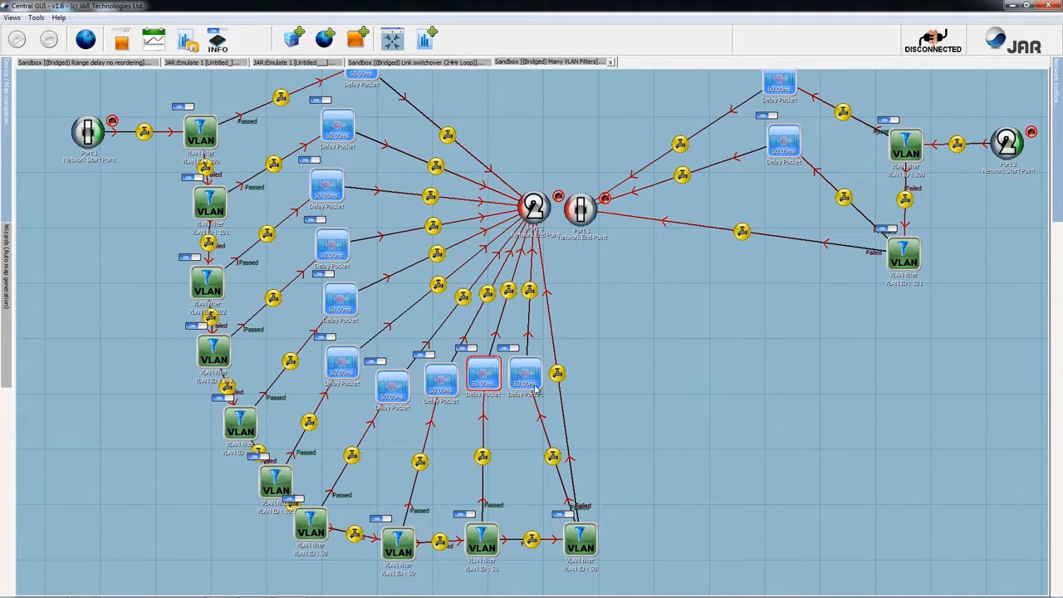
{"action": "left_click_drag", "start_coordinate": [829, 367], "coordinate": [807, 438]}
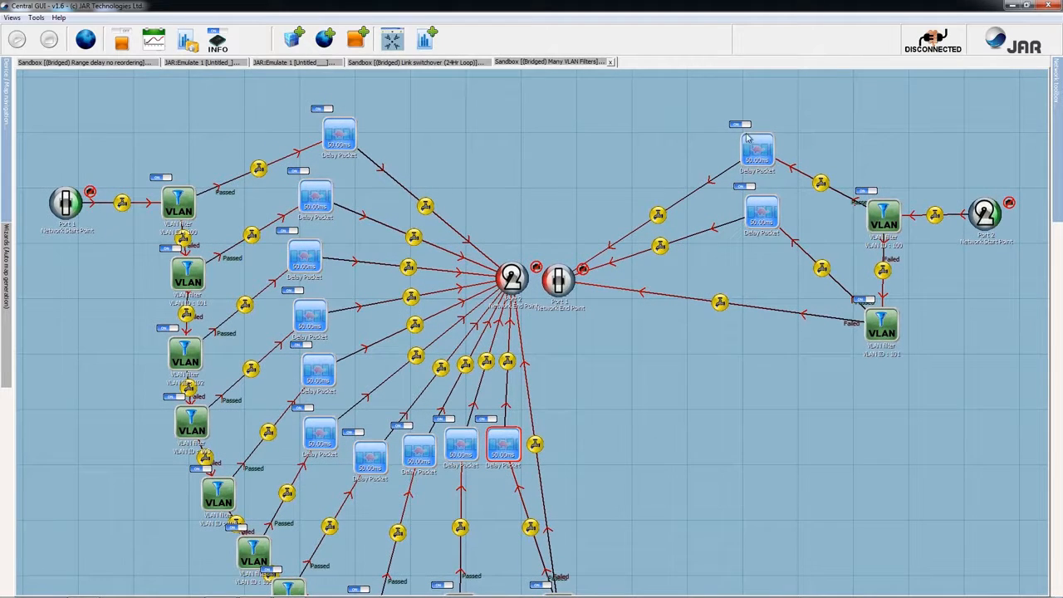
- Open the (Bridged) VLAN Instancing CSV (1 Override) map and insert Bandwidth Throttling after the Port 1 VLAN Instancer's Delay Packet
{"action": "mouse_move", "coordinate": [5, 153]}
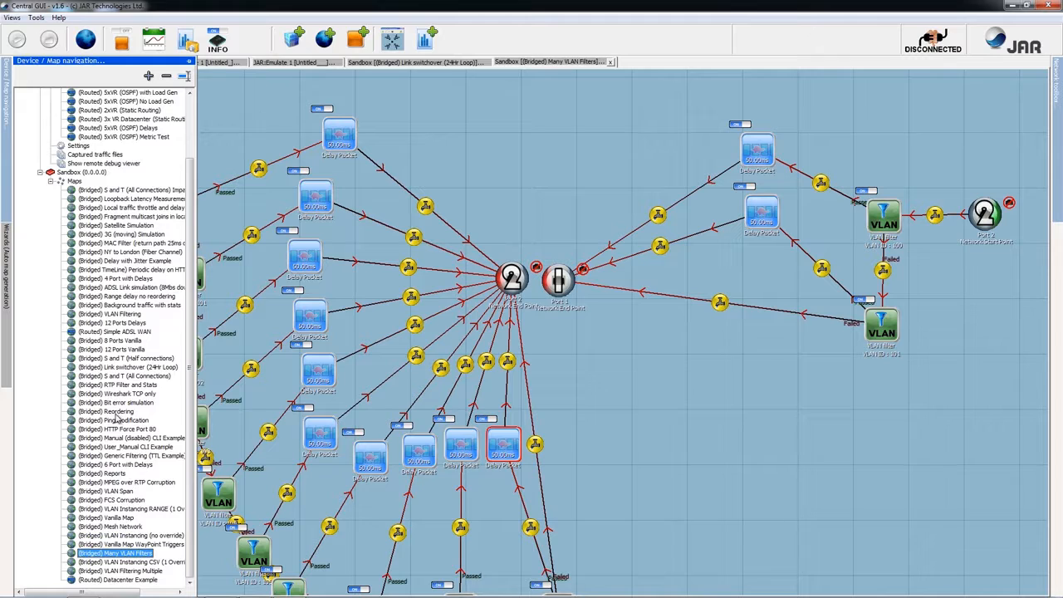
{"action": "double_click", "coordinate": [133, 562]}
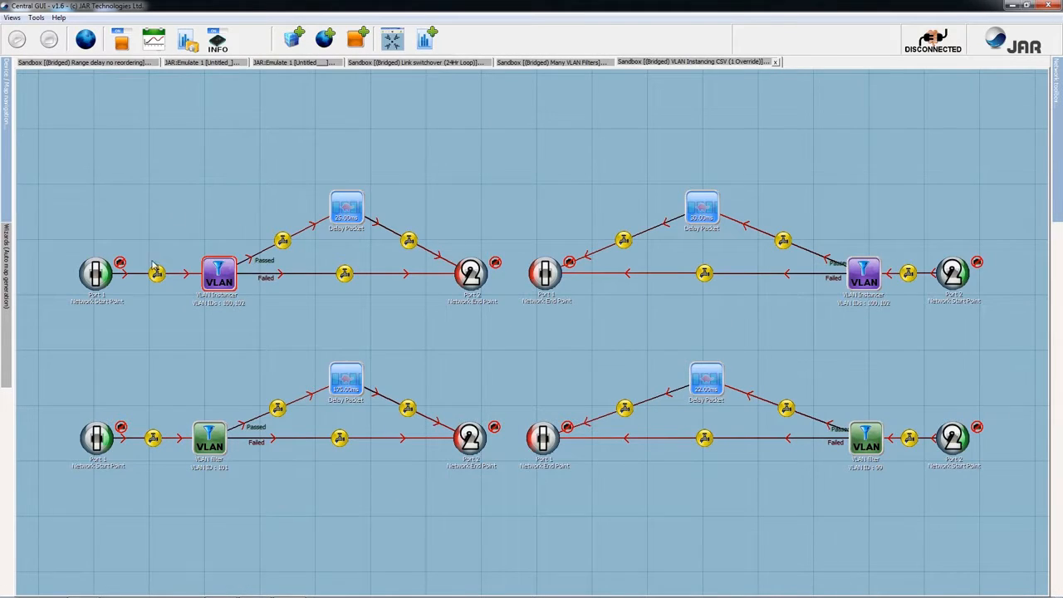
{"action": "left_click", "coordinate": [344, 217]}
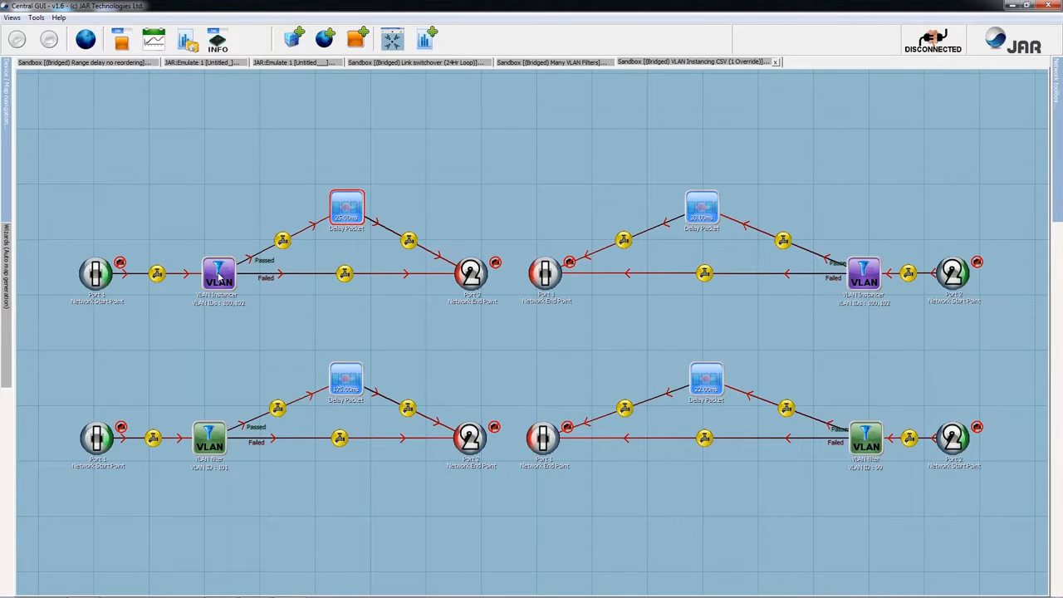
{"action": "mouse_move", "coordinate": [1058, 189]}
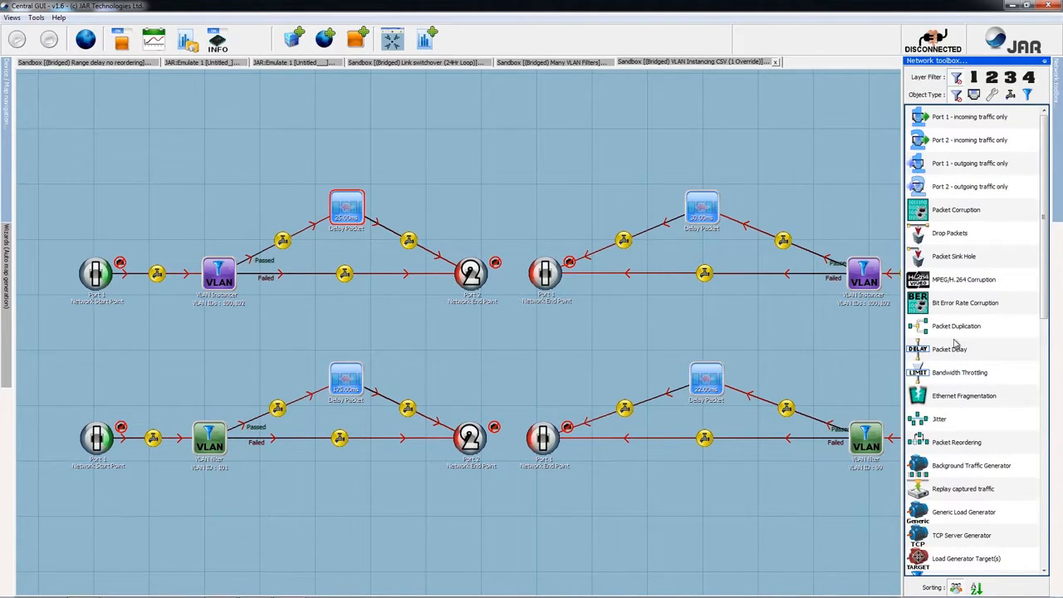
{"action": "left_click_drag", "start_coordinate": [954, 372], "coordinate": [392, 199]}
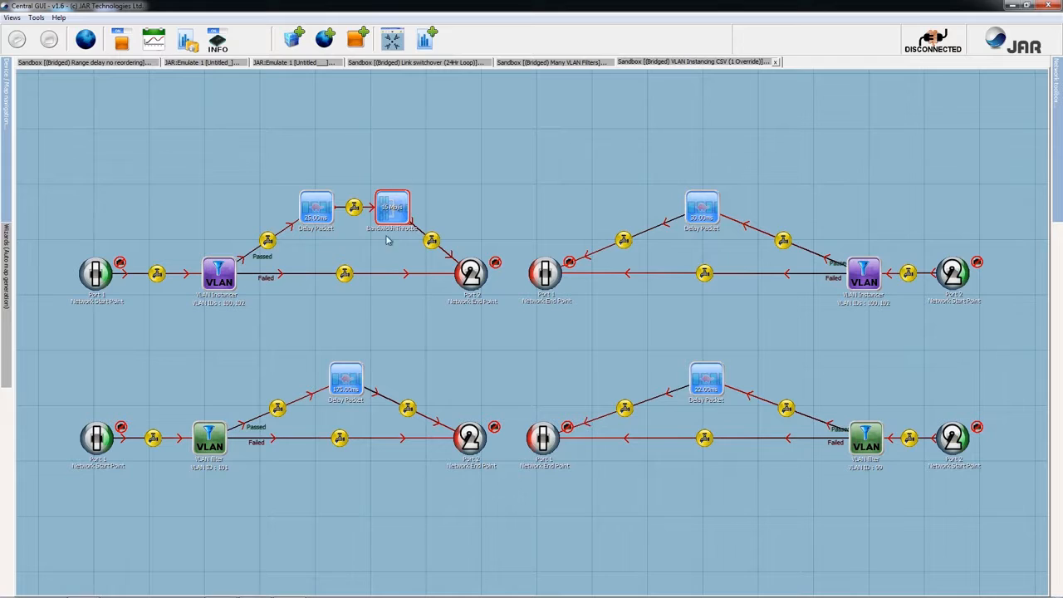
- Switch the Port 1 VLAN Instancer to a VLAN range from 80 to 120 and confirm the changes
{"action": "double_click", "coordinate": [217, 271]}
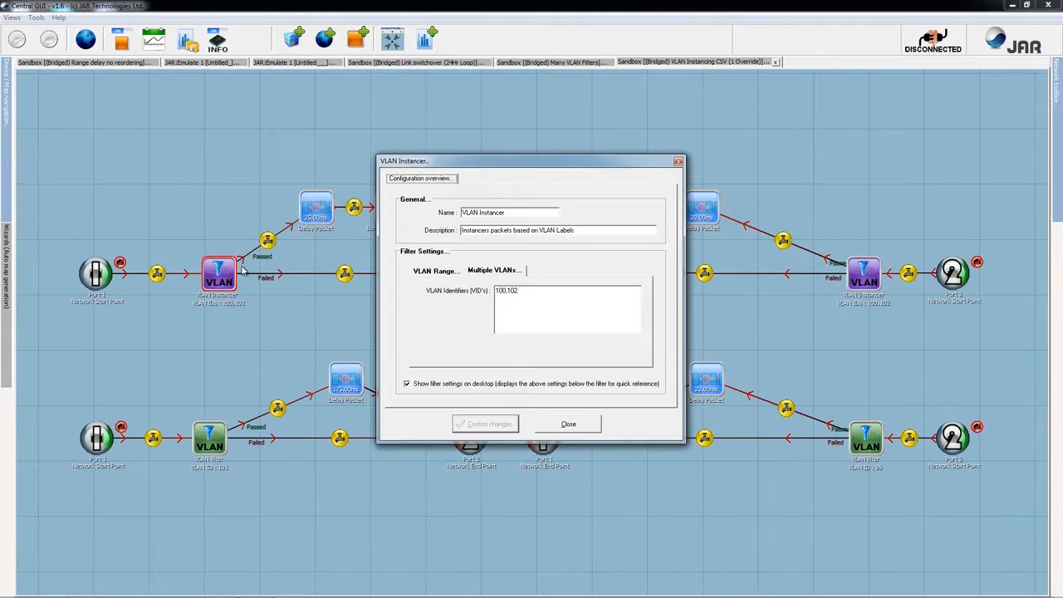
{"action": "left_click", "coordinate": [439, 278]}
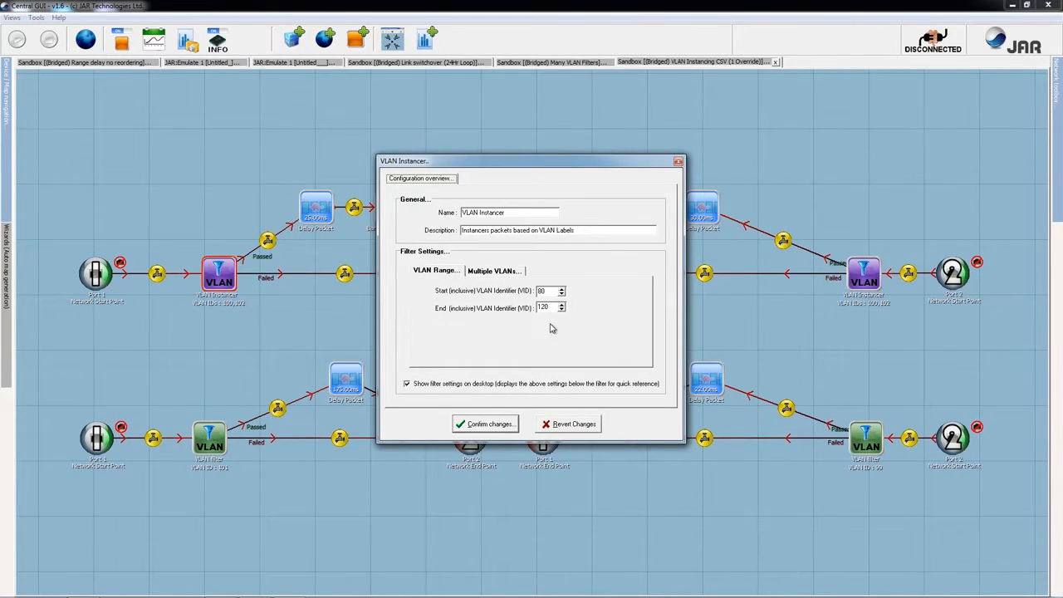
{"action": "left_click", "coordinate": [490, 426]}
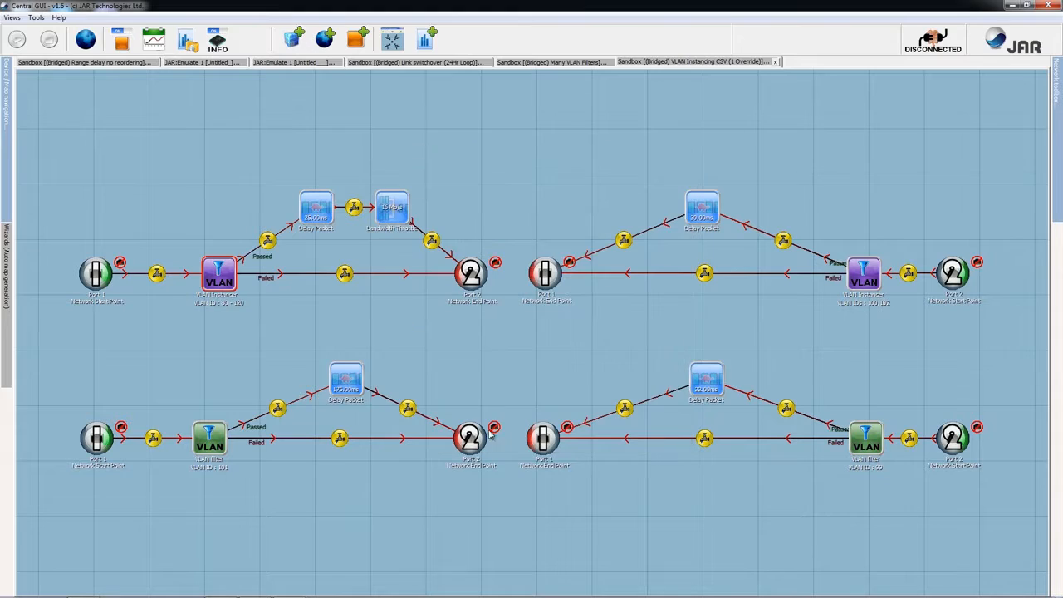
- Examine the VLAN Instancer's delay and bandwidth throttle path alongside the VLAN ID 101 filter's override delay path
{"action": "left_click", "coordinate": [400, 216]}
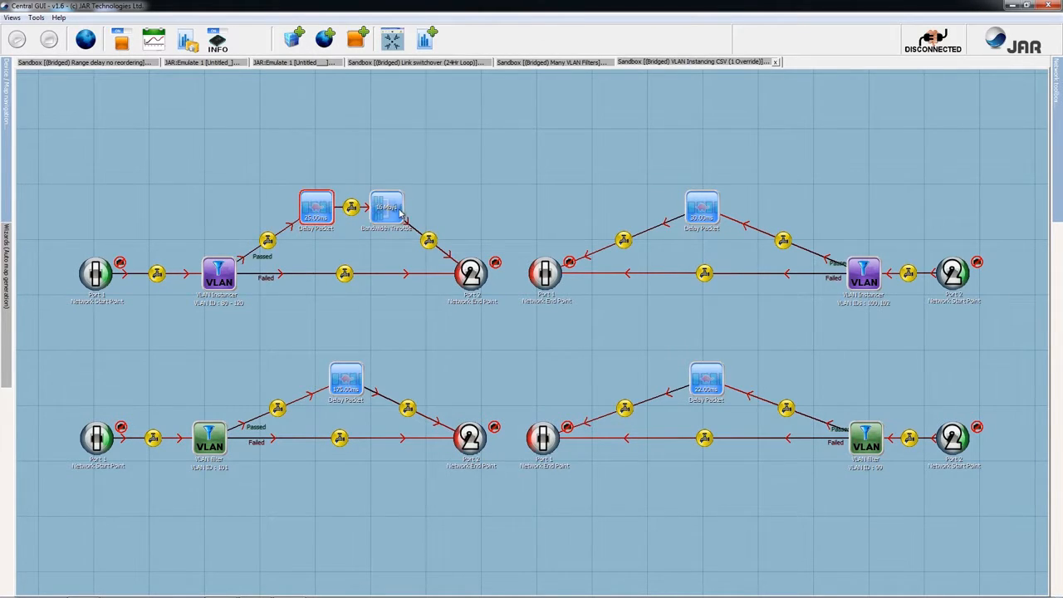
{"action": "left_click", "coordinate": [400, 216]}
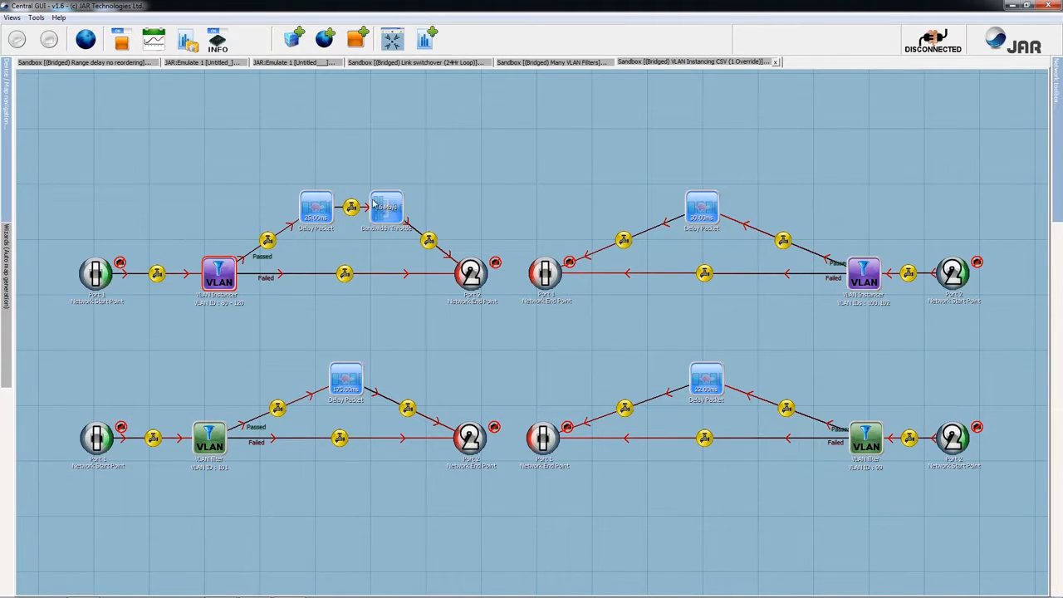
{"action": "left_click", "coordinate": [306, 208]}
{"action": "left_click", "coordinate": [214, 452]}
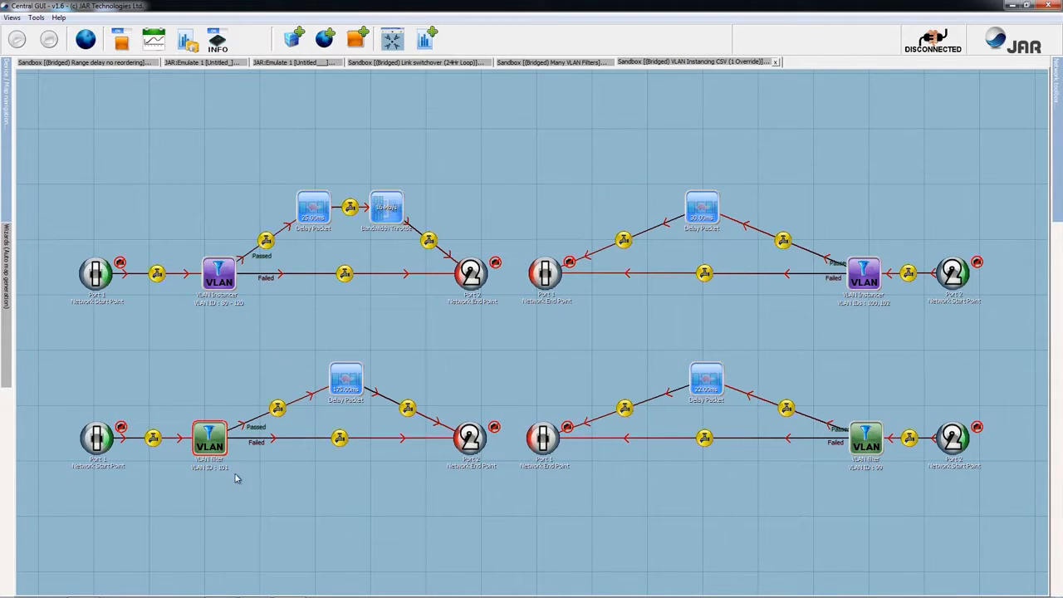
{"action": "left_click", "coordinate": [350, 384]}
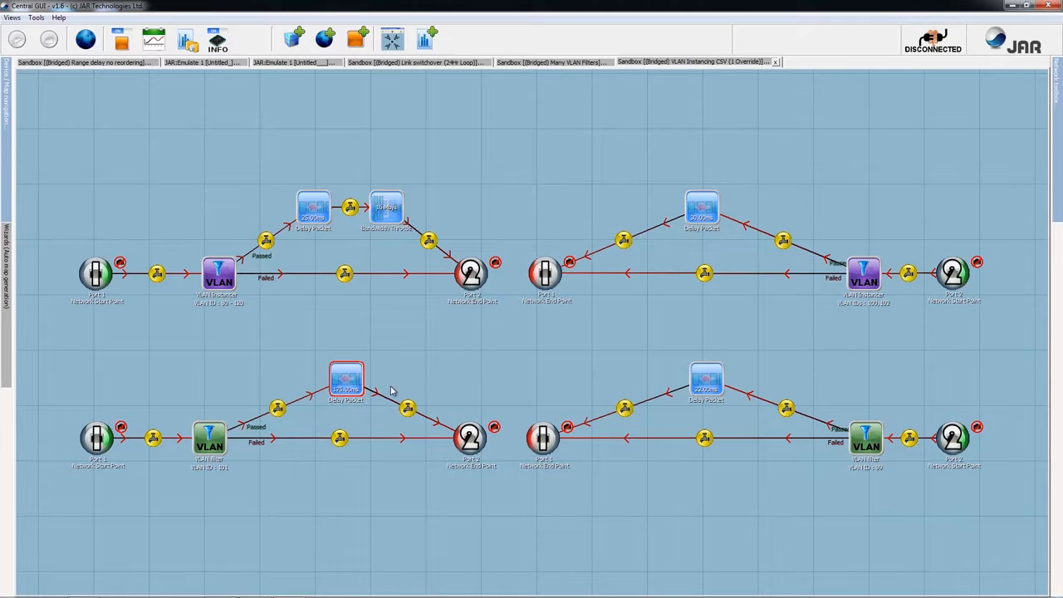
{"action": "left_click", "coordinate": [384, 211]}
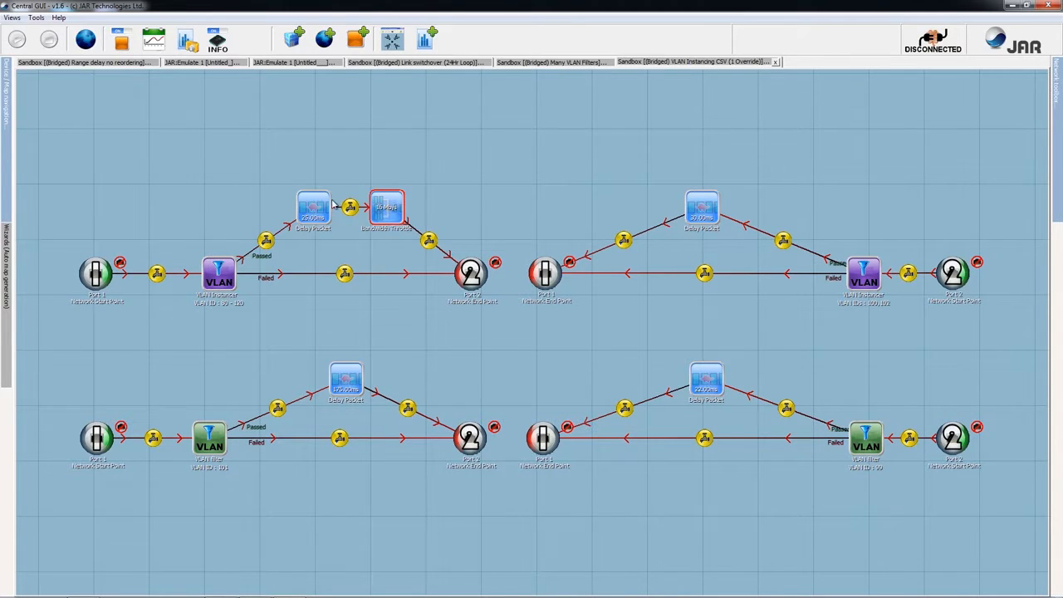
- Open the JAR:Emulate 1 map (Routed) Sample 2xVR OSPF Enabled and examine the first virtual router and its Port 5 connections
{"action": "left_click", "coordinate": [317, 208]}
{"action": "mouse_move", "coordinate": [4, 160]}
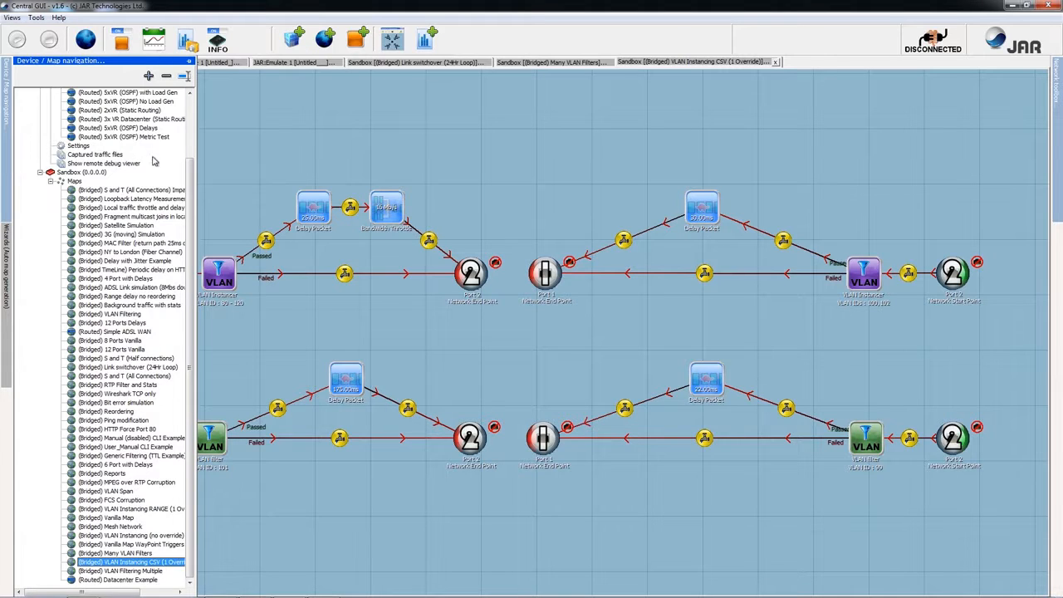
{"action": "scroll", "coordinate": [155, 161], "scroll_direction": "up", "scroll_amount": 3}
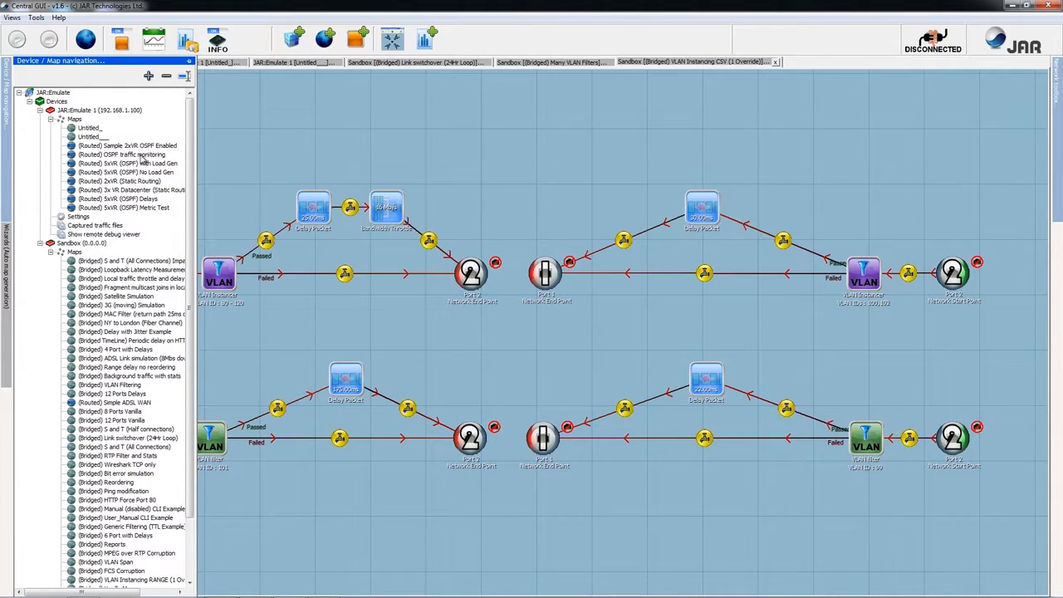
{"action": "double_click", "coordinate": [150, 146]}
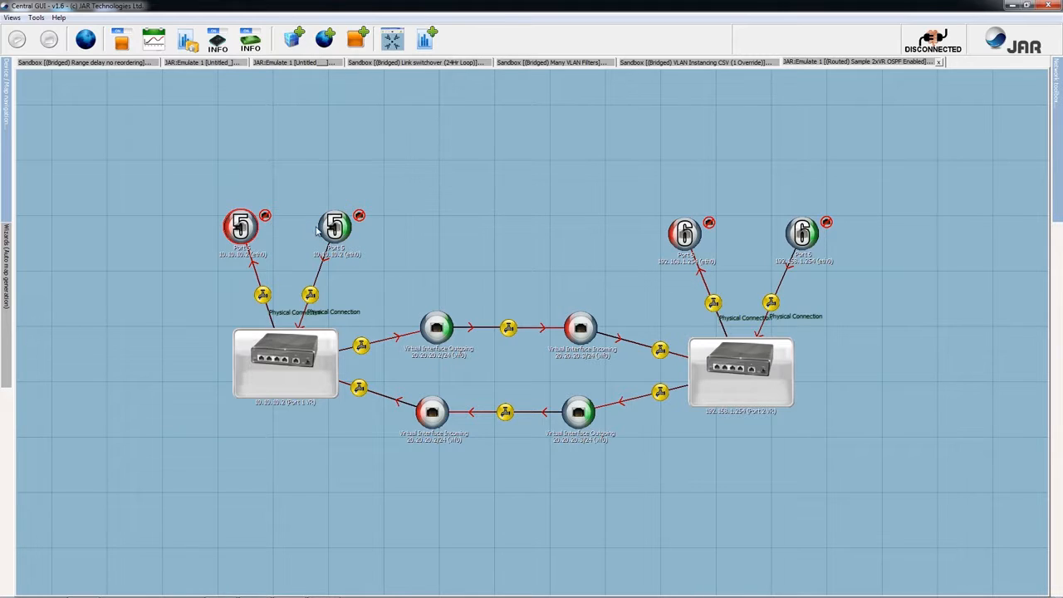
{"action": "left_click", "coordinate": [285, 378]}
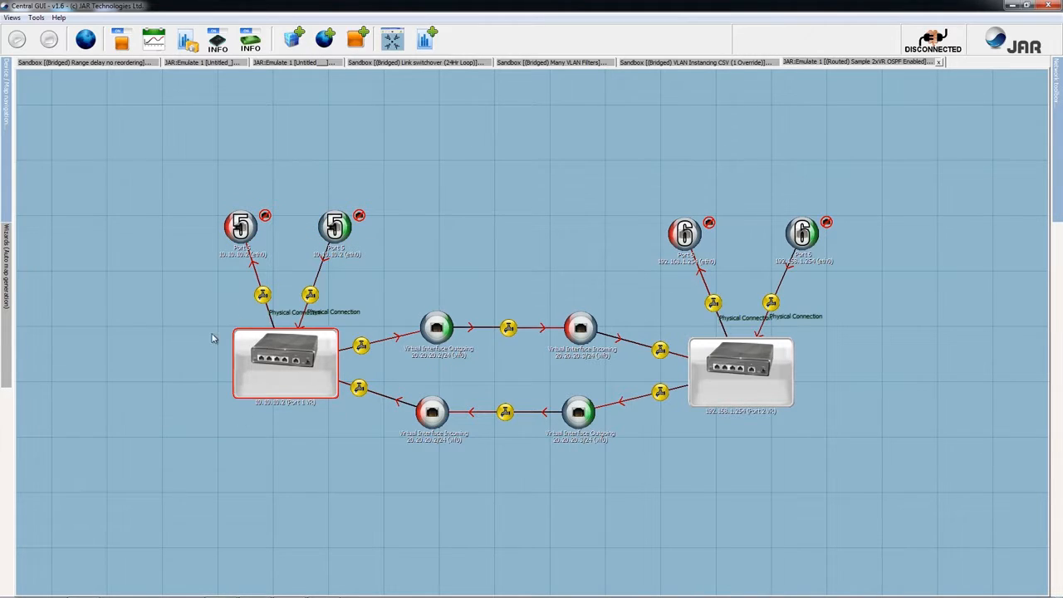
{"action": "left_click", "coordinate": [347, 228]}
{"action": "left_click", "coordinate": [253, 226]}
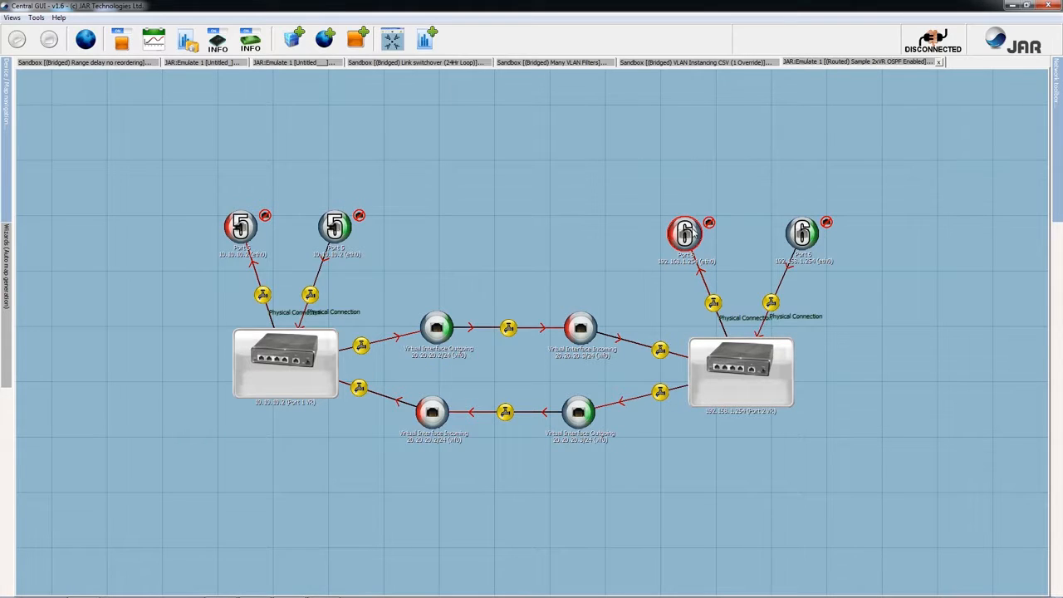
- Review the general and DHCP settings of the 10.10.10.2 (Port 1 VR) virtual router and close them without changes
{"action": "double_click", "coordinate": [295, 367]}
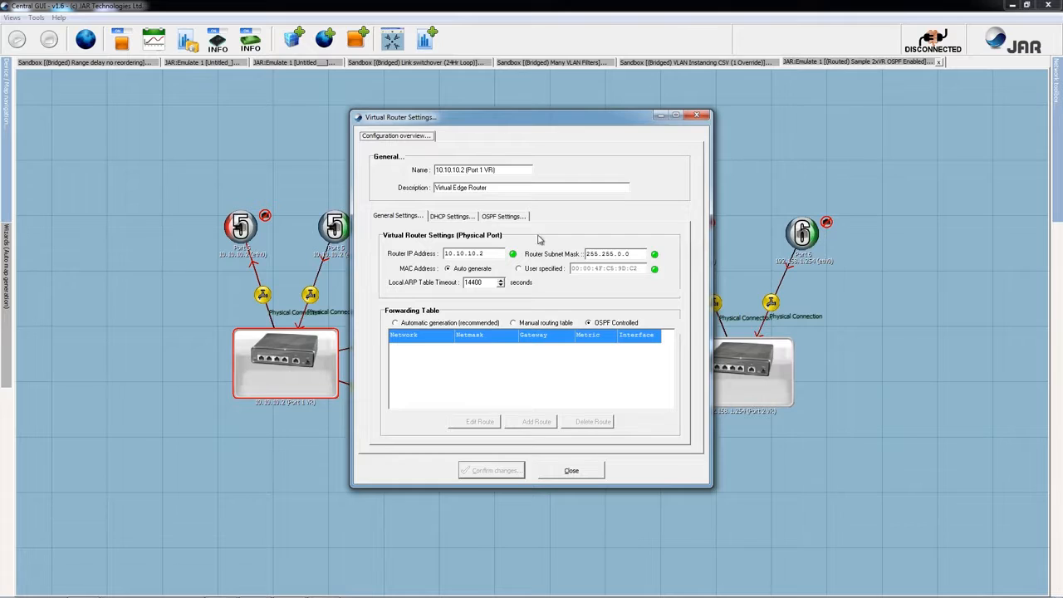
{"action": "left_click", "coordinate": [495, 257]}
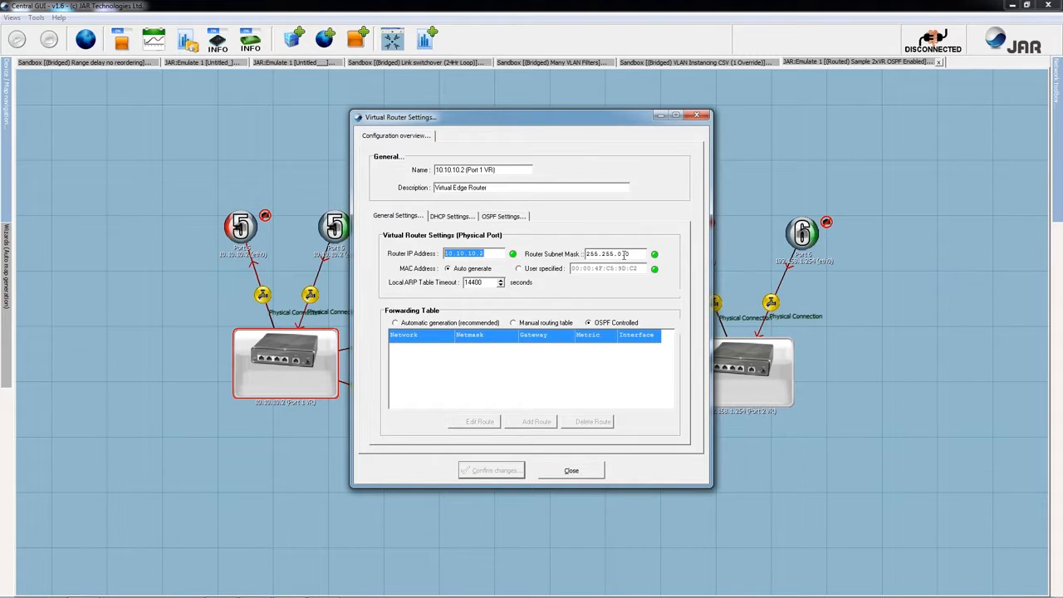
{"action": "key", "text": "Tab"}
{"action": "left_click", "coordinate": [463, 220]}
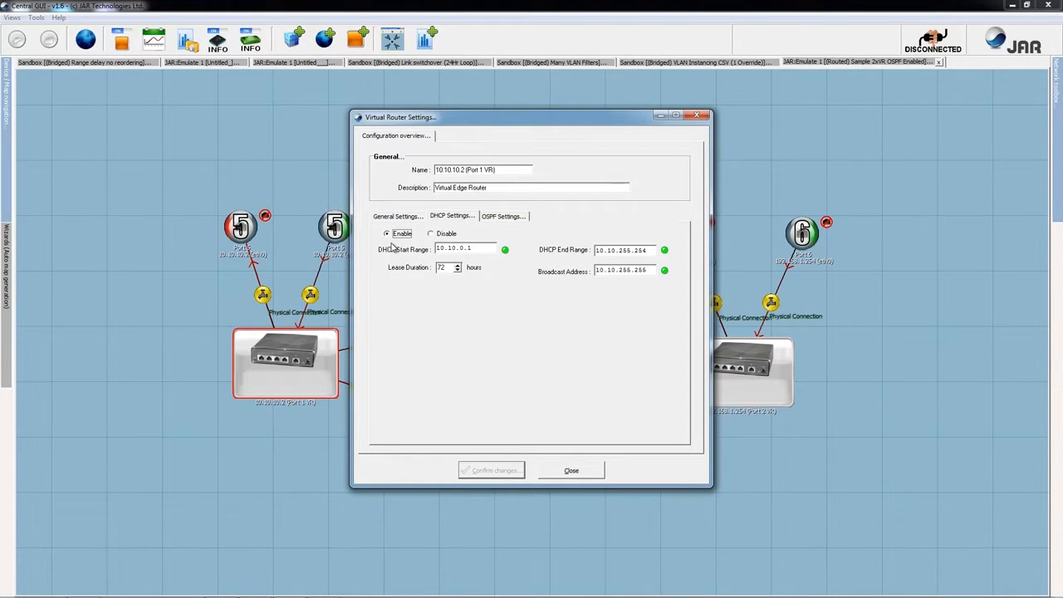
{"action": "left_click", "coordinate": [505, 216]}
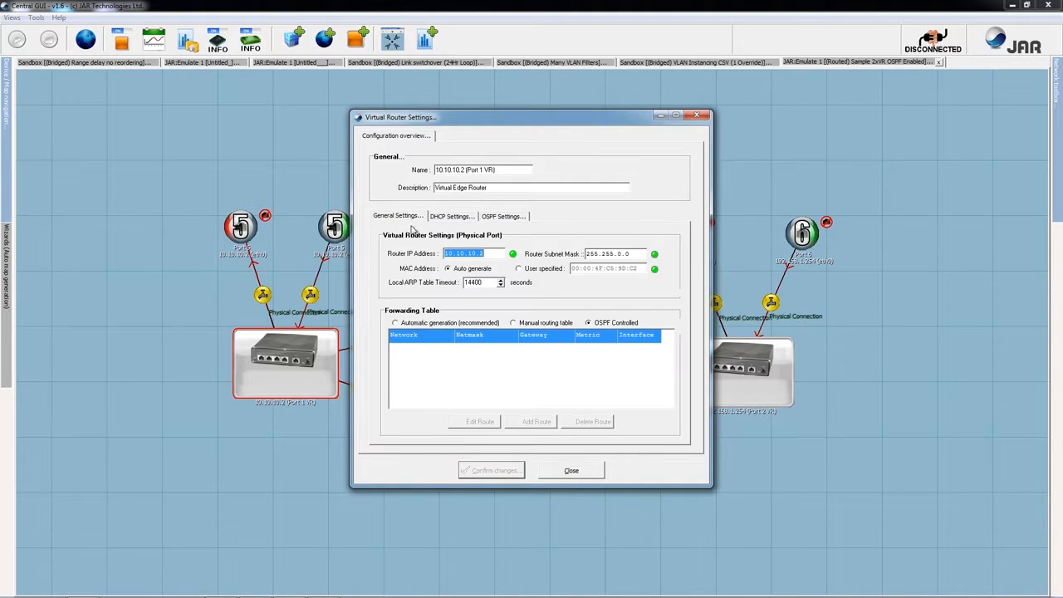
{"action": "left_click", "coordinate": [408, 219]}
{"action": "left_click", "coordinate": [584, 474]}
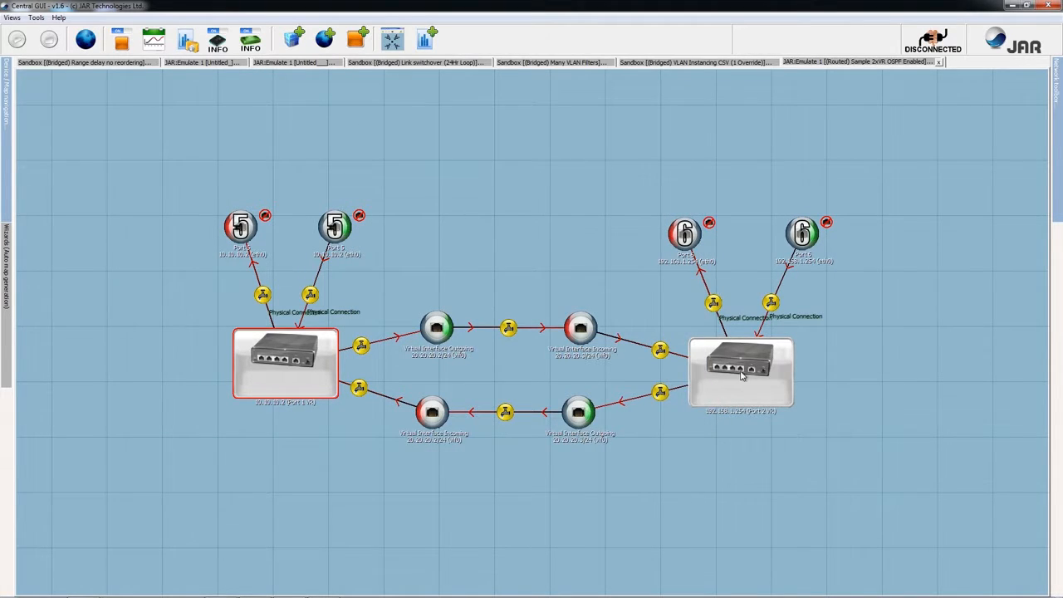
- Review the IP address and DHCP settings of the 192.168.1.254 (Port 2 VR) virtual router without changing them
{"action": "double_click", "coordinate": [741, 373]}
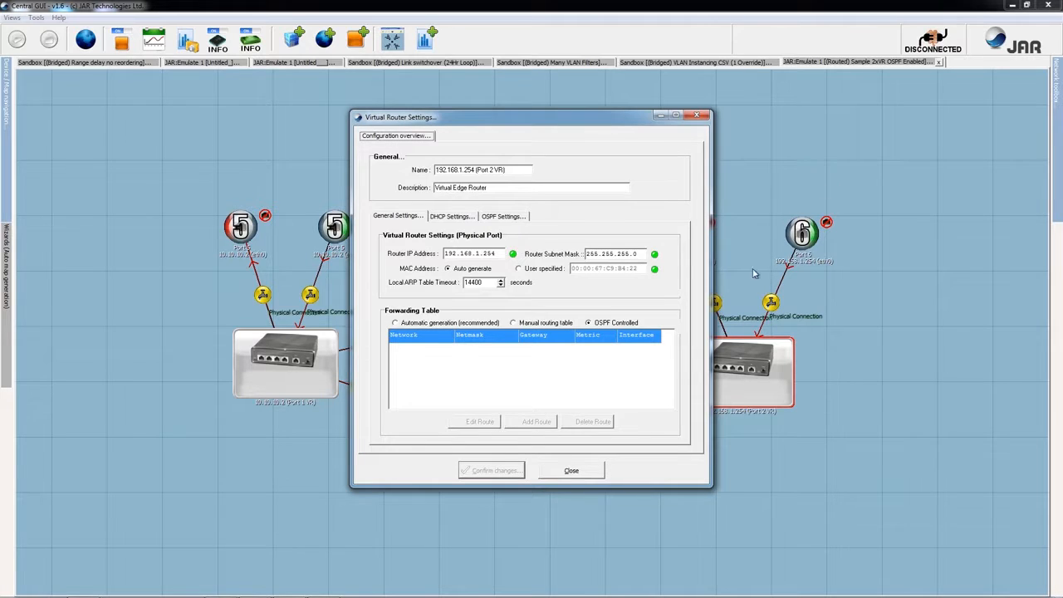
{"action": "left_click_drag", "start_coordinate": [498, 253], "coordinate": [420, 254]}
{"action": "left_click", "coordinate": [452, 216]}
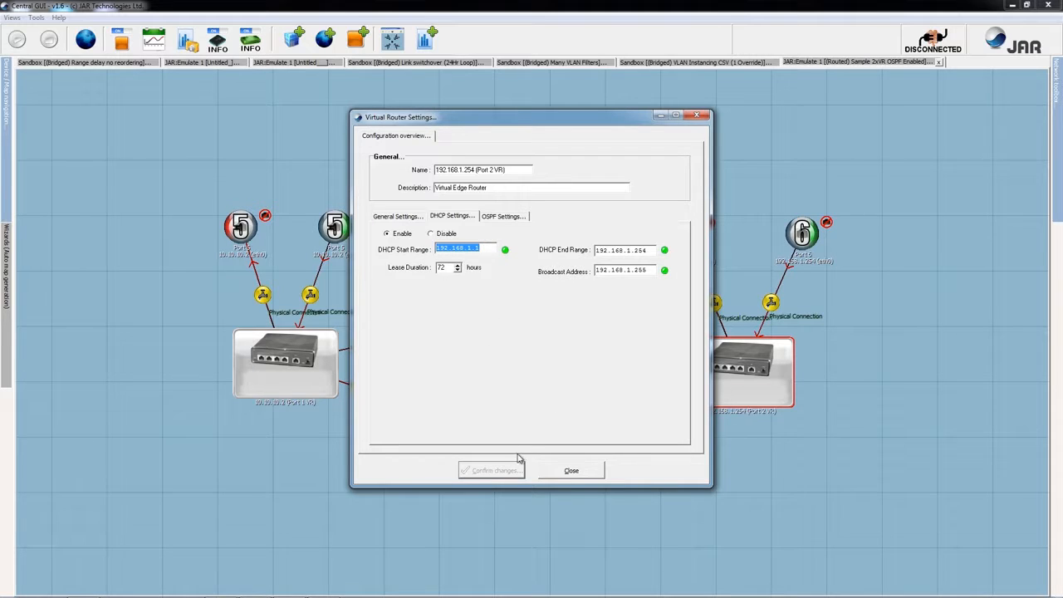
{"action": "left_click", "coordinate": [577, 473]}
- Trace the routed path from Port 5 through the first router, the upper virtual interface link and the second router to Port 6
{"action": "left_click", "coordinate": [241, 231]}
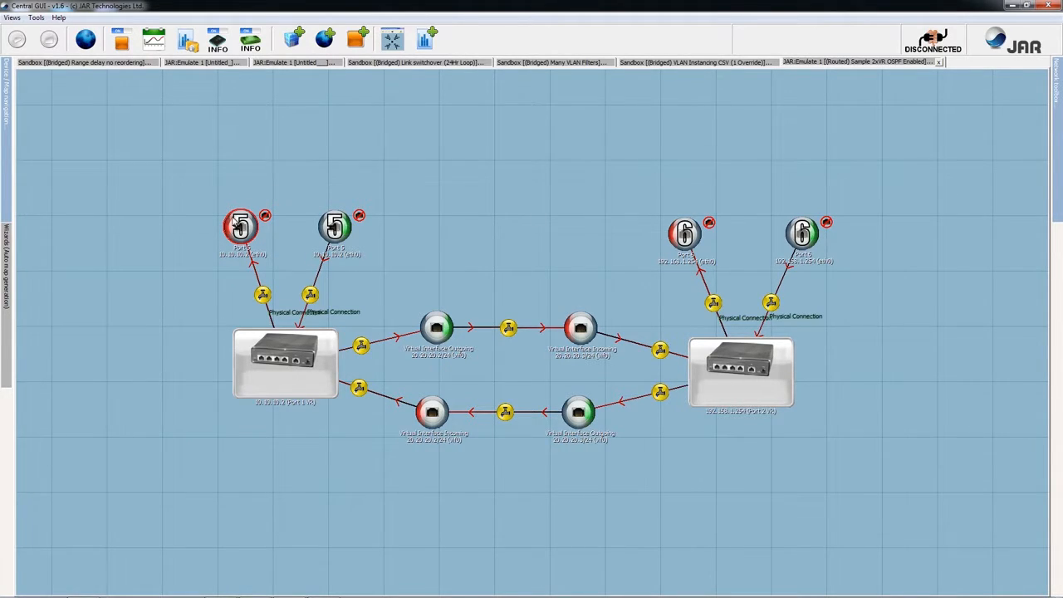
{"action": "left_click", "coordinate": [339, 233]}
{"action": "left_click", "coordinate": [322, 372]}
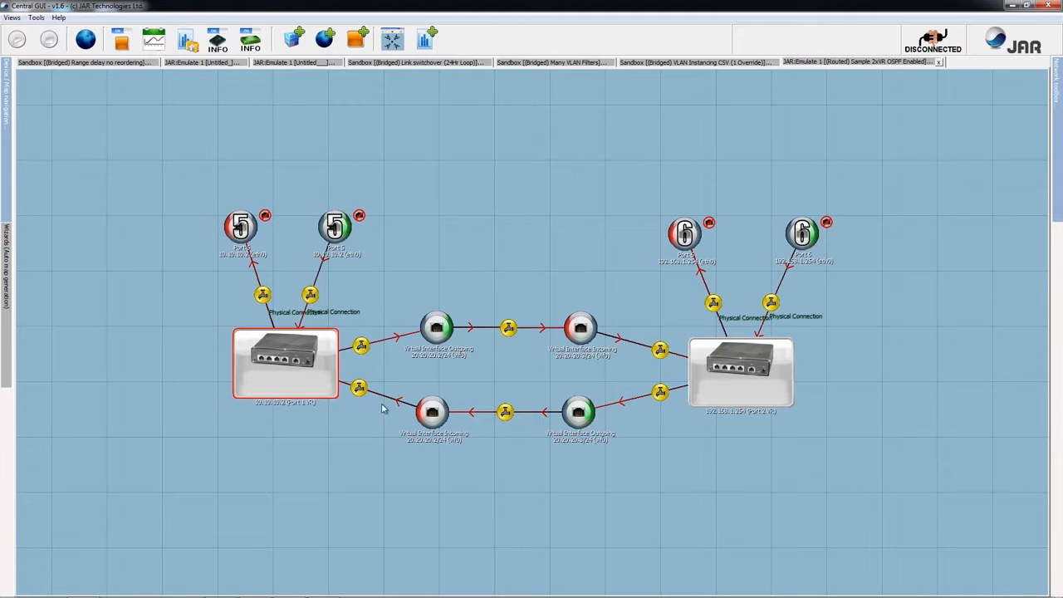
{"action": "left_click", "coordinate": [415, 332]}
{"action": "left_click", "coordinate": [474, 333]}
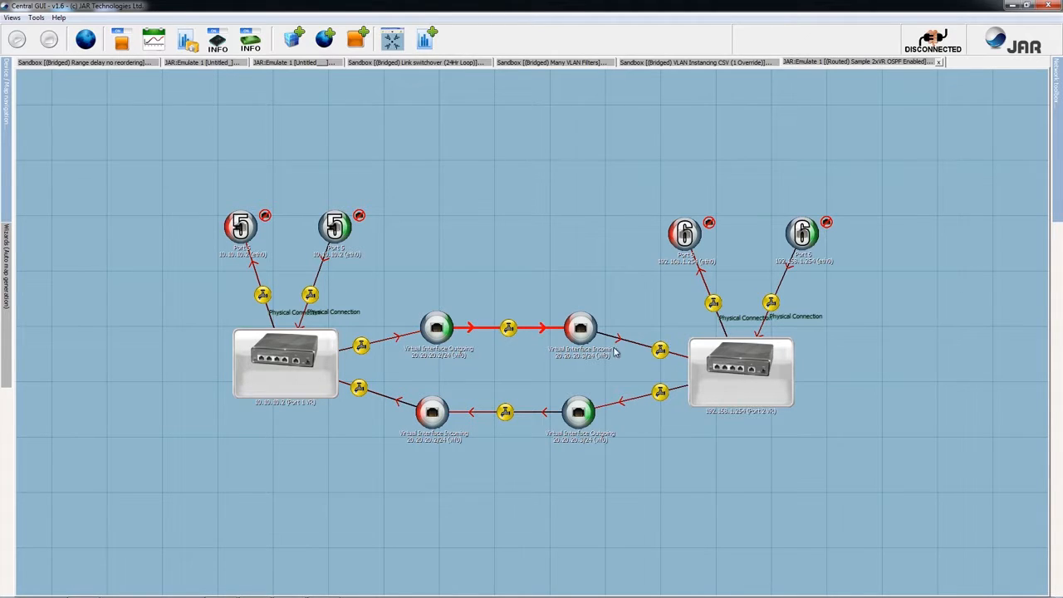
{"action": "left_click", "coordinate": [621, 349]}
{"action": "left_click", "coordinate": [744, 380]}
{"action": "left_click", "coordinate": [729, 320]}
{"action": "left_click", "coordinate": [691, 233]}
- Insert a Packet Delay on the upper link between the virtual interfaces and spread the interfaces of both links further apart
{"action": "mouse_move", "coordinate": [1056, 202]}
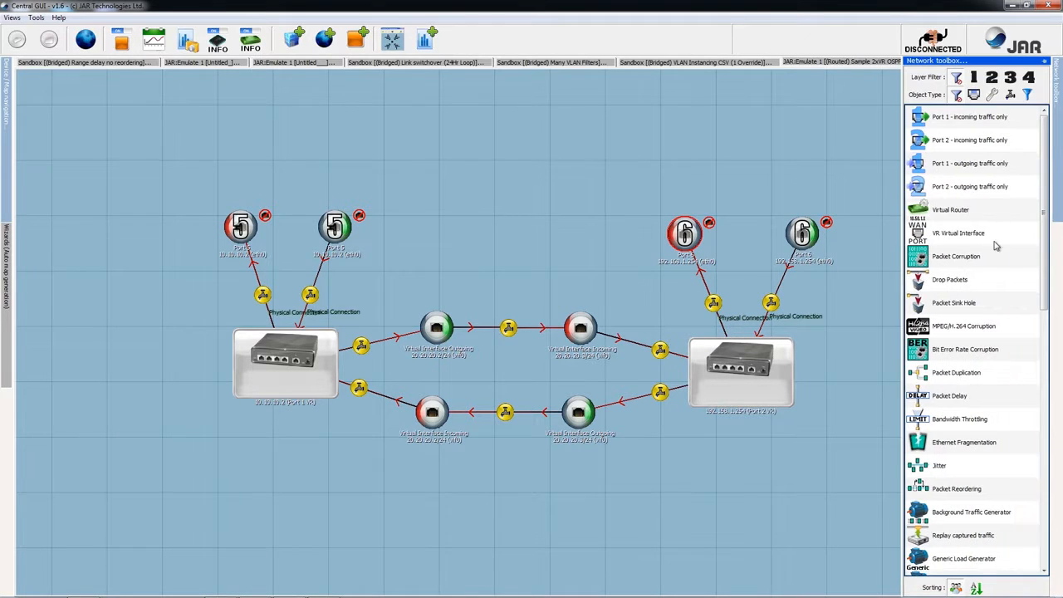
{"action": "left_click_drag", "start_coordinate": [949, 396], "coordinate": [508, 334]}
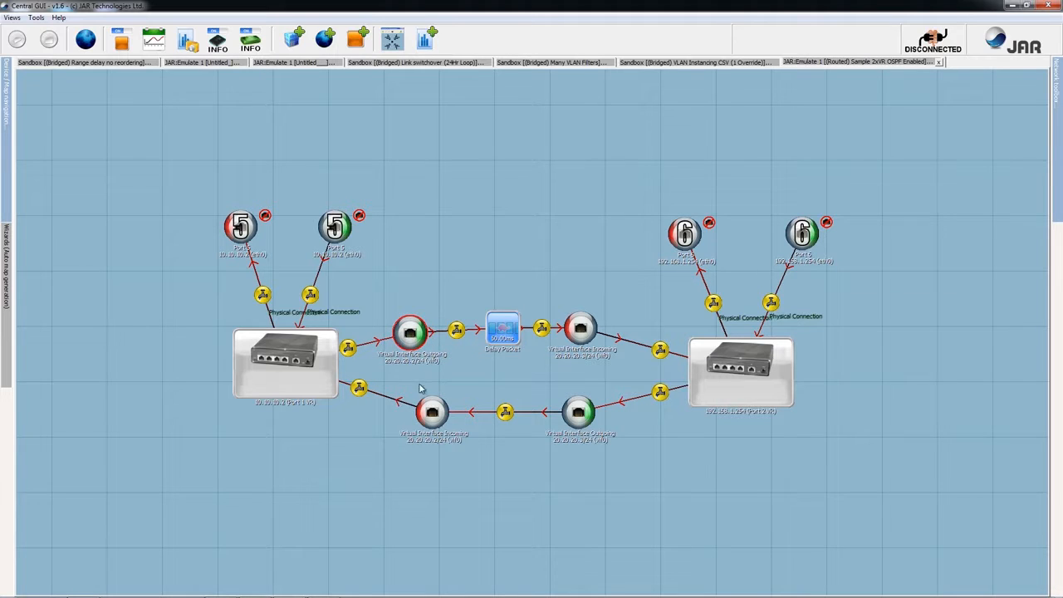
{"action": "left_click_drag", "start_coordinate": [592, 337], "coordinate": [618, 337]}
{"action": "left_click_drag", "start_coordinate": [589, 409], "coordinate": [631, 409]}
{"action": "left_click", "coordinate": [506, 334]}
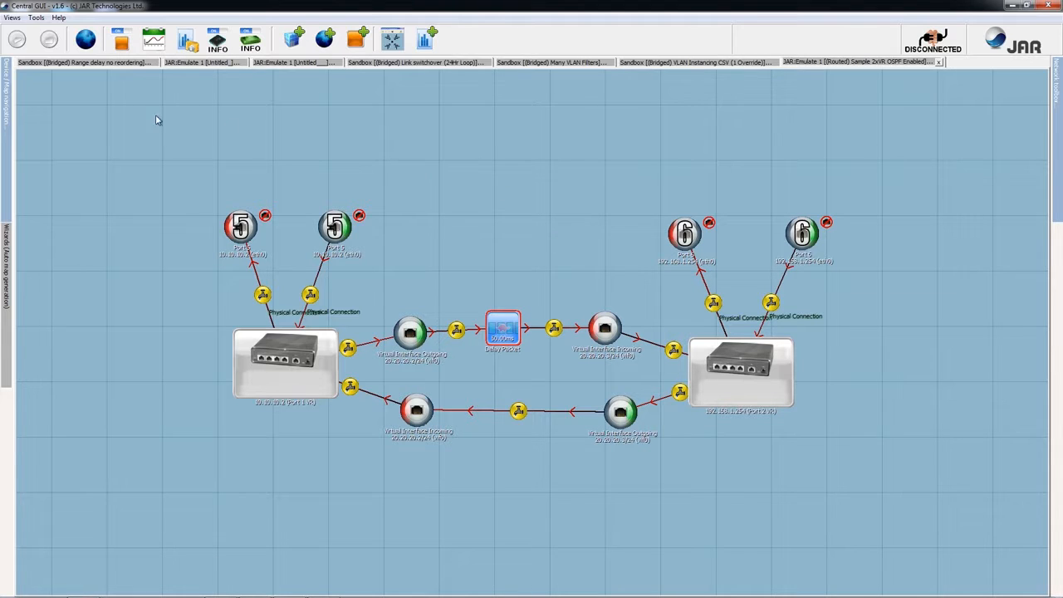
- Open the JAR:Emulate 1 map (Routed) 3x VR Datacenter (Static Routing) and examine the New York, Bermuda and Delaware routers with their ports
{"action": "mouse_move", "coordinate": [9, 128]}
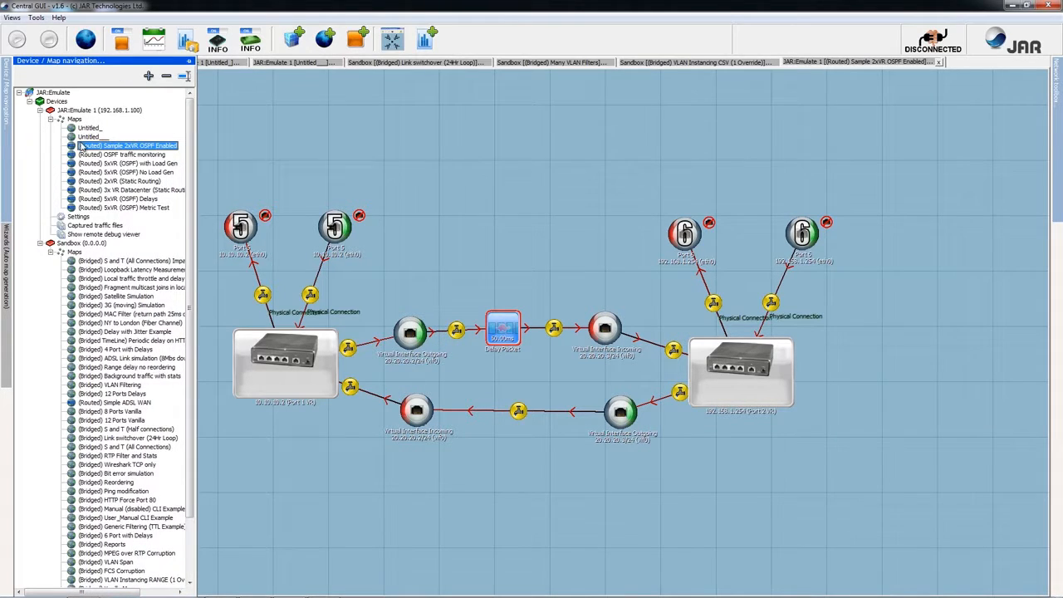
{"action": "left_click", "coordinate": [133, 191]}
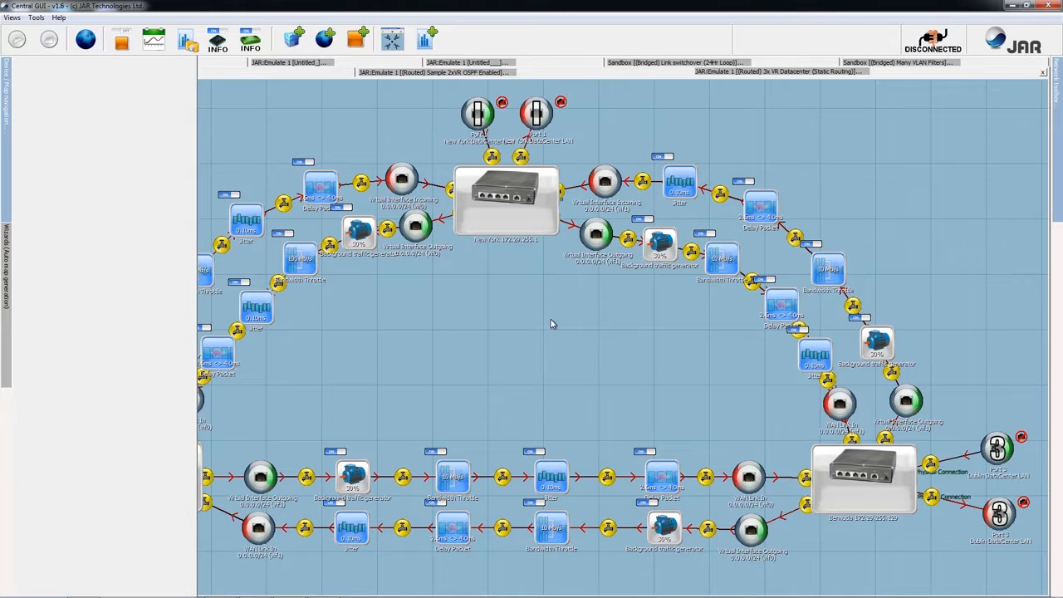
{"action": "left_click_drag", "start_coordinate": [495, 358], "coordinate": [504, 359]}
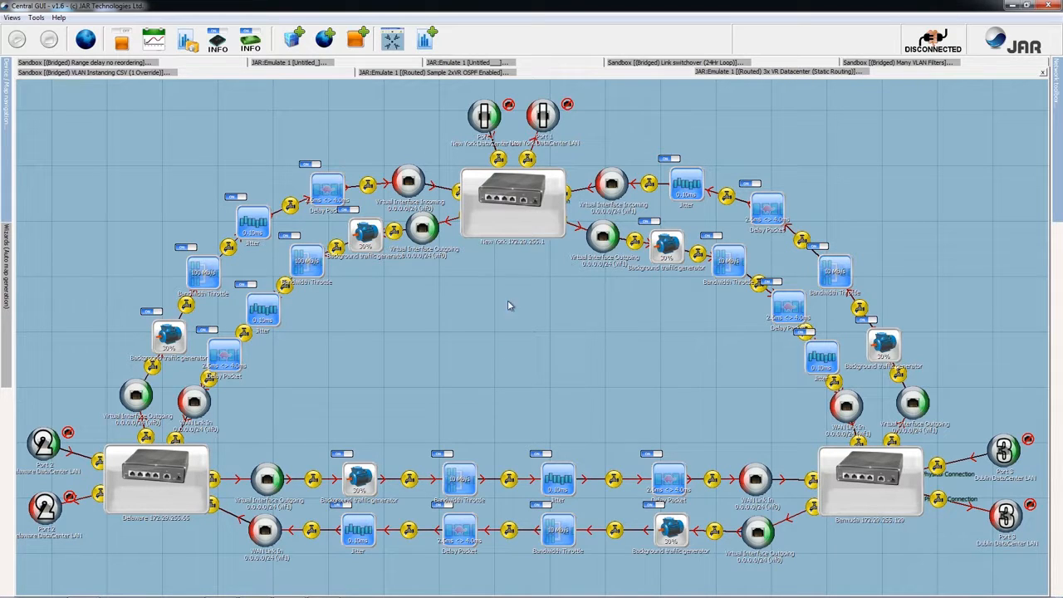
{"action": "left_click", "coordinate": [514, 207]}
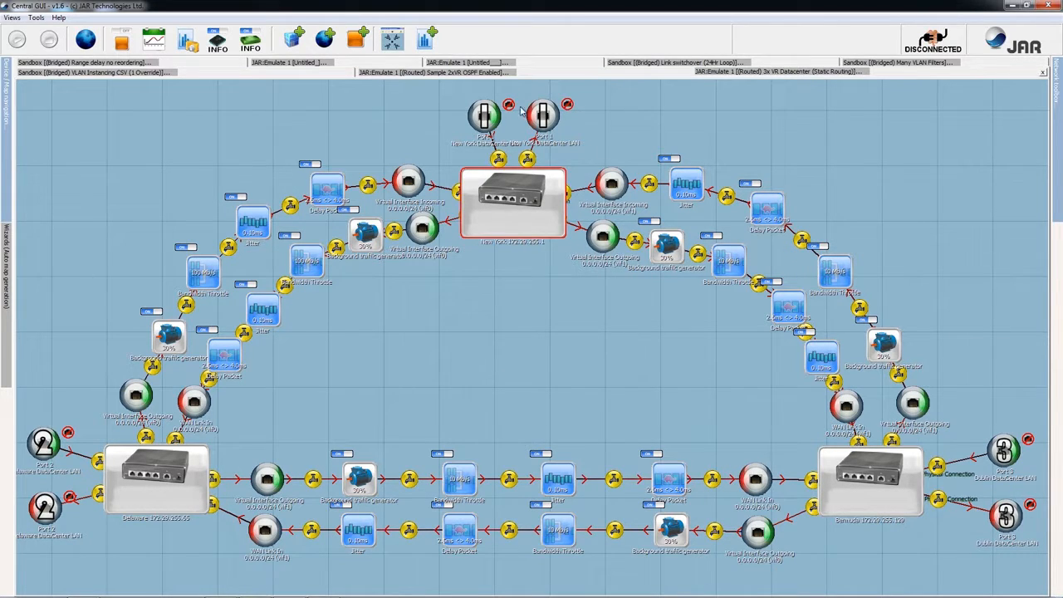
{"action": "left_click", "coordinate": [873, 463]}
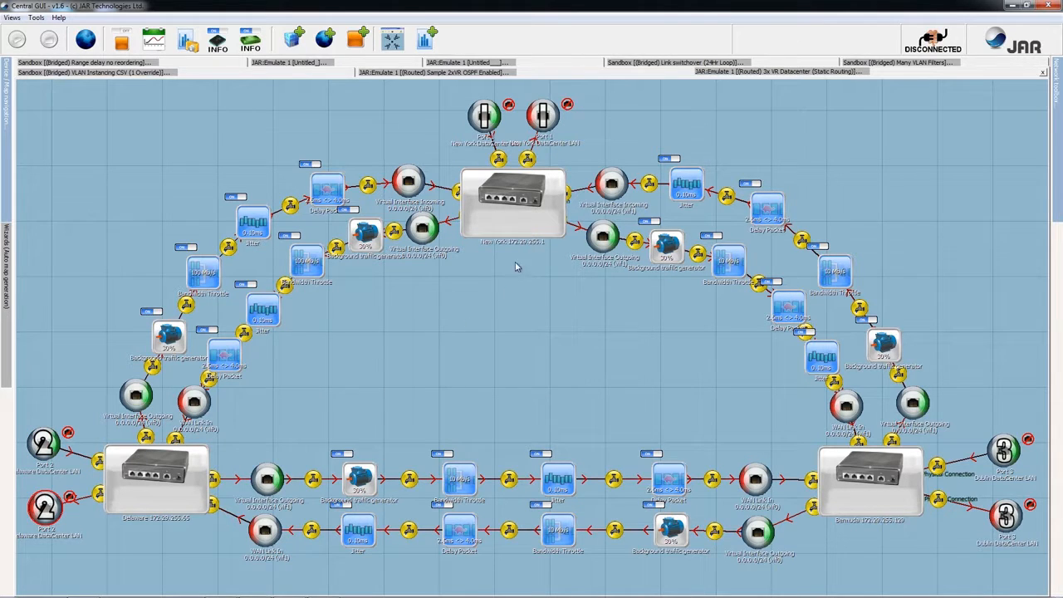
- Review the New York router's manual forwarding table and trace the connections among the New York, Bermuda and Delaware routers
{"action": "double_click", "coordinate": [524, 214]}
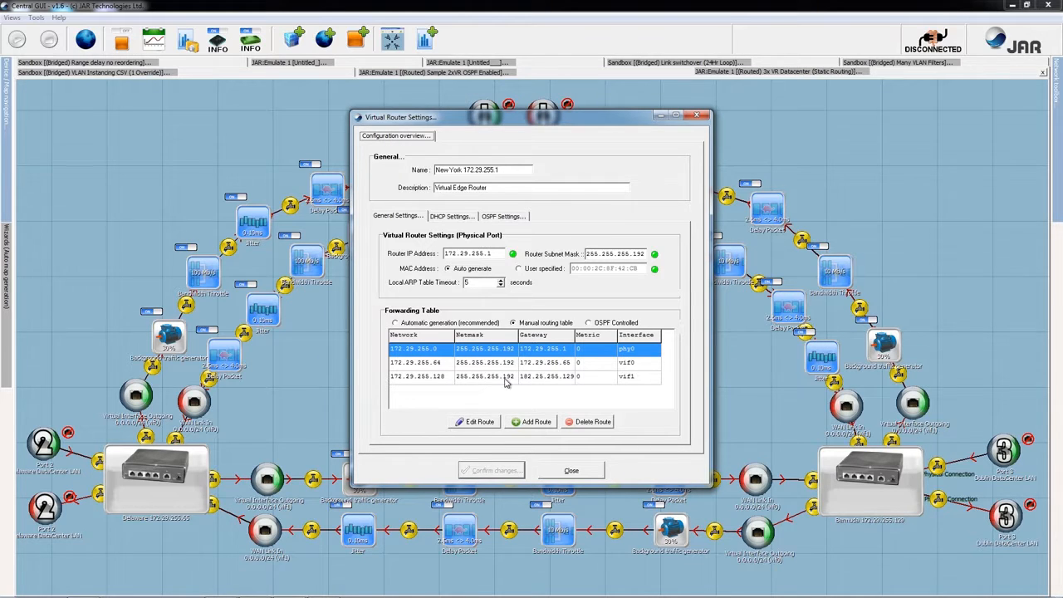
{"action": "left_click", "coordinate": [572, 471]}
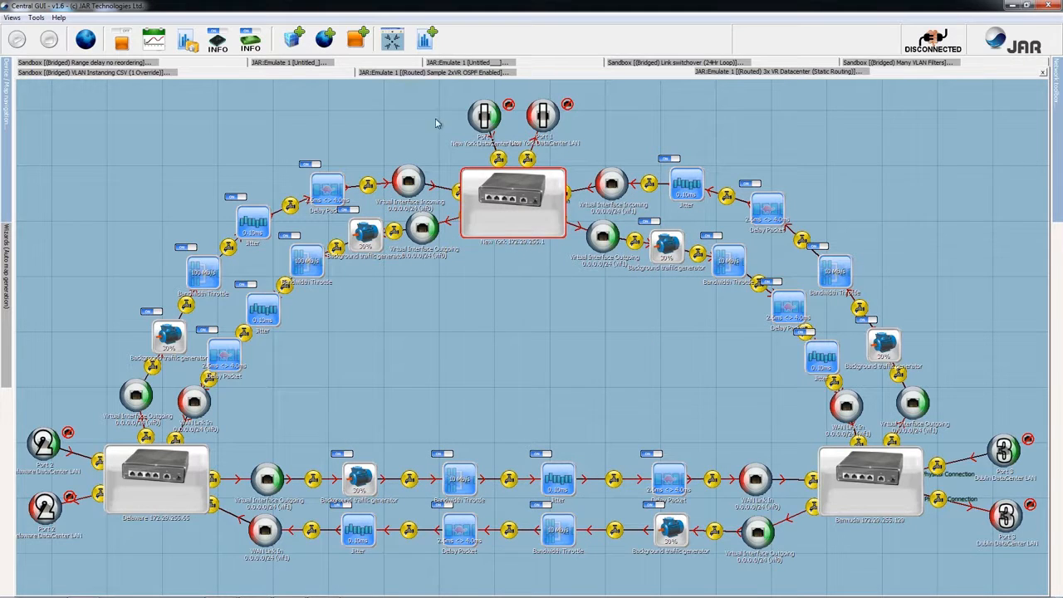
{"action": "left_click", "coordinate": [869, 480]}
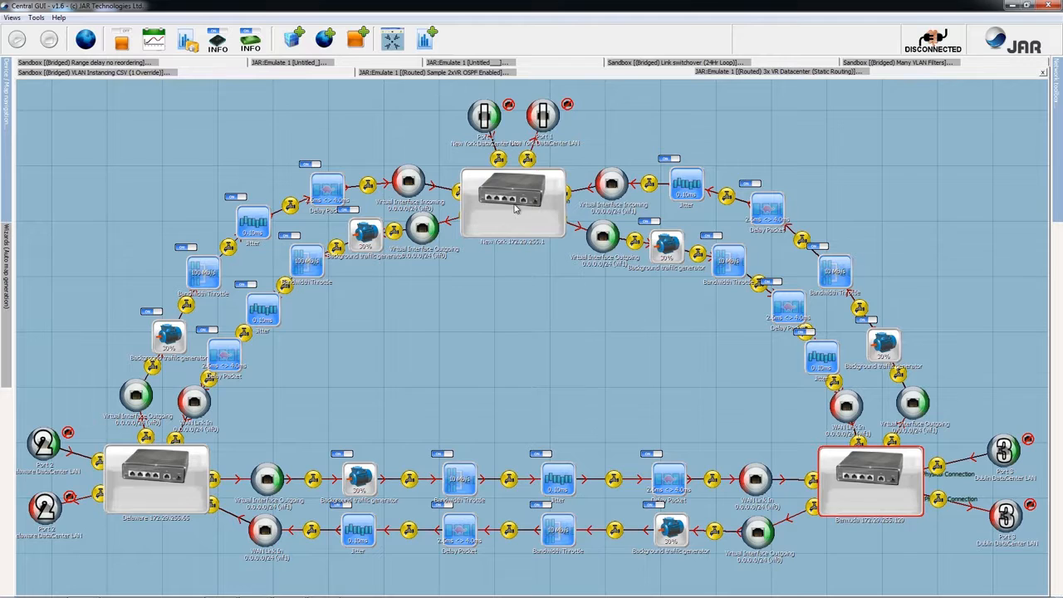
{"action": "left_click", "coordinate": [515, 207]}
{"action": "left_click", "coordinate": [162, 502]}
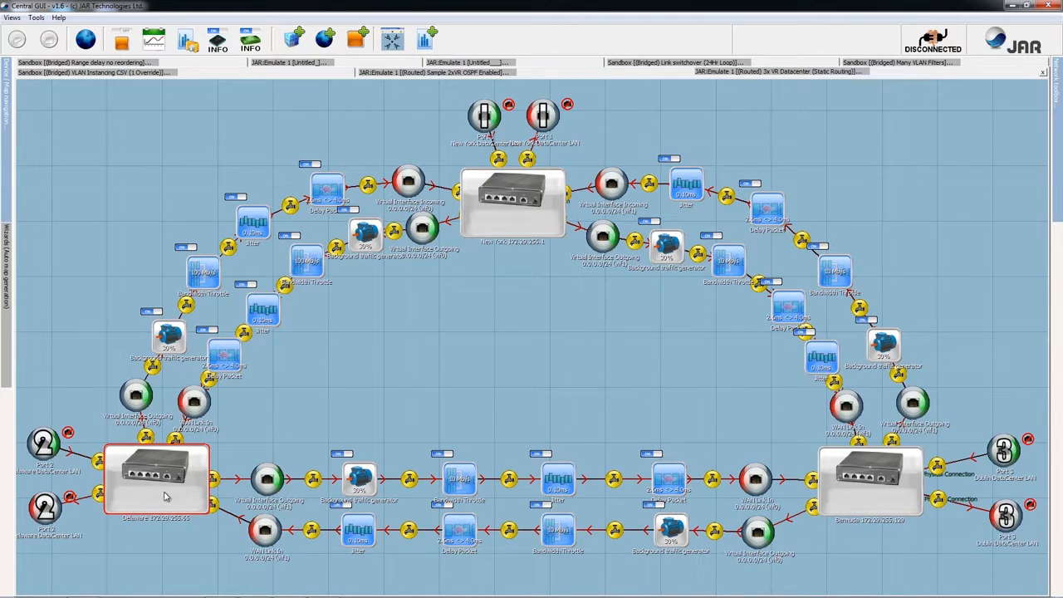
{"action": "left_click", "coordinate": [857, 508]}
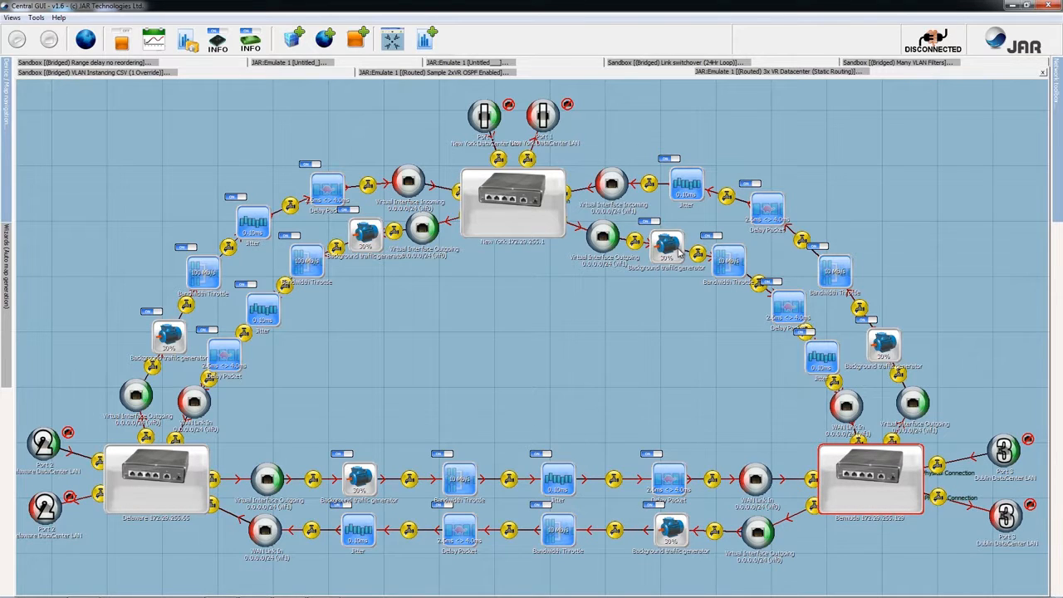
- Examine the New York to Bermuda link's traffic generator settings, throttle, delay and jitter, plus the throttle on the New York to Delaware link
{"action": "left_click", "coordinate": [677, 251]}
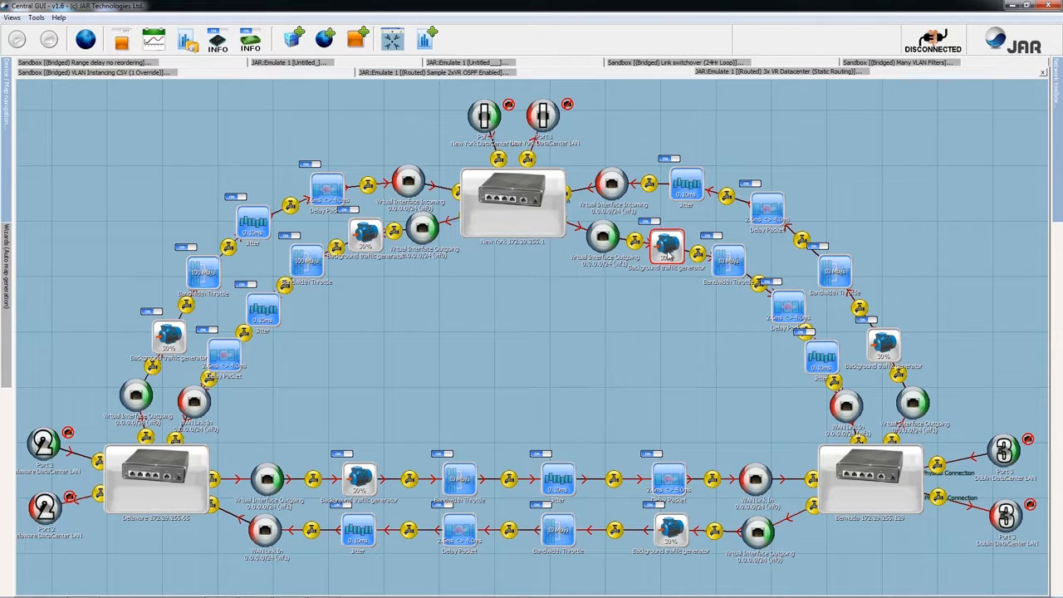
{"action": "left_click", "coordinate": [730, 264]}
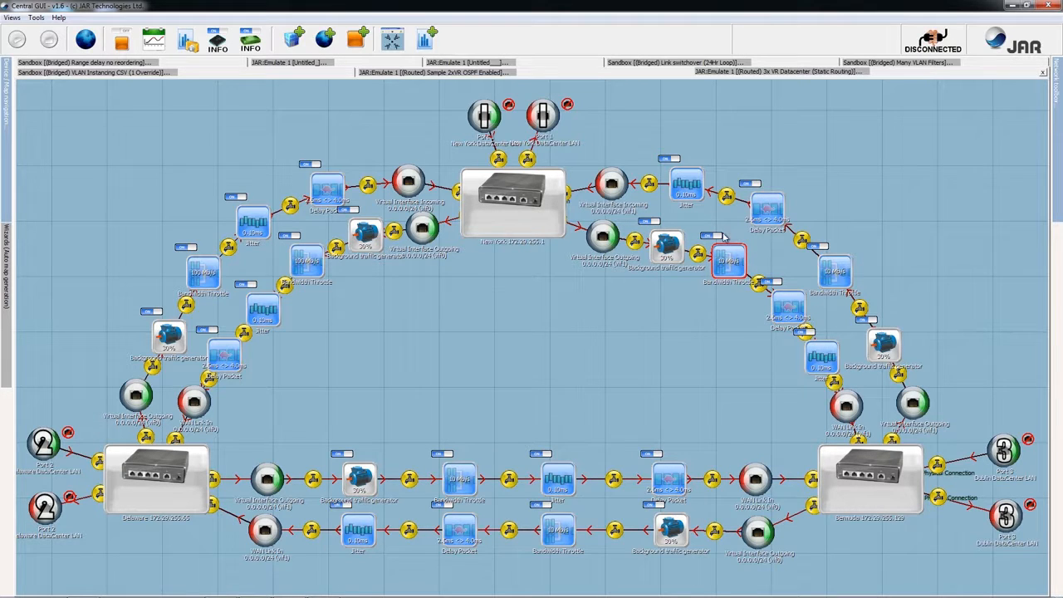
{"action": "double_click", "coordinate": [671, 245]}
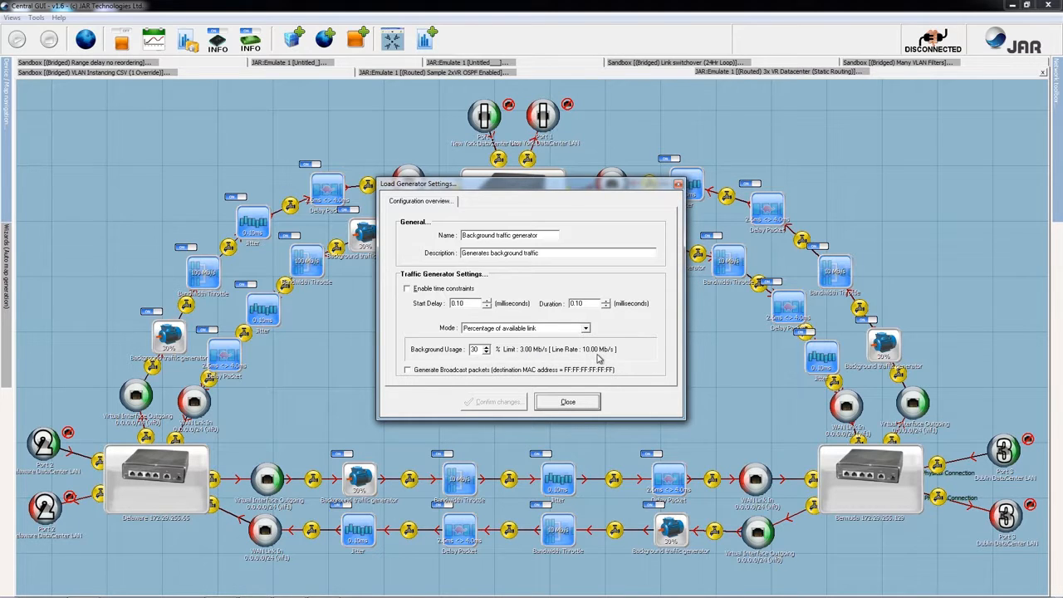
{"action": "left_click", "coordinate": [584, 400]}
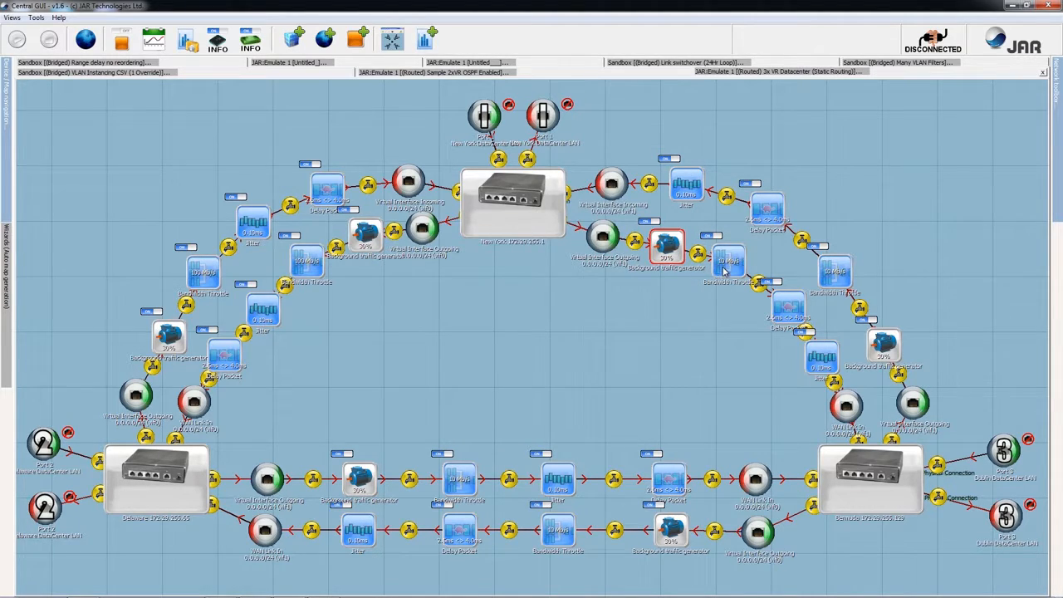
{"action": "left_click", "coordinate": [788, 312]}
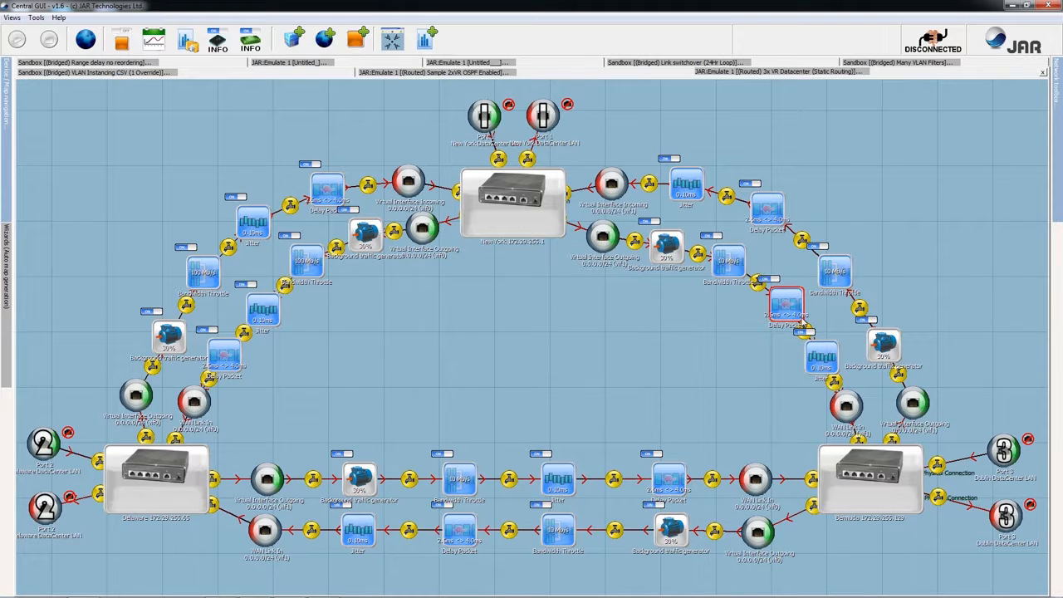
{"action": "left_click", "coordinate": [823, 359]}
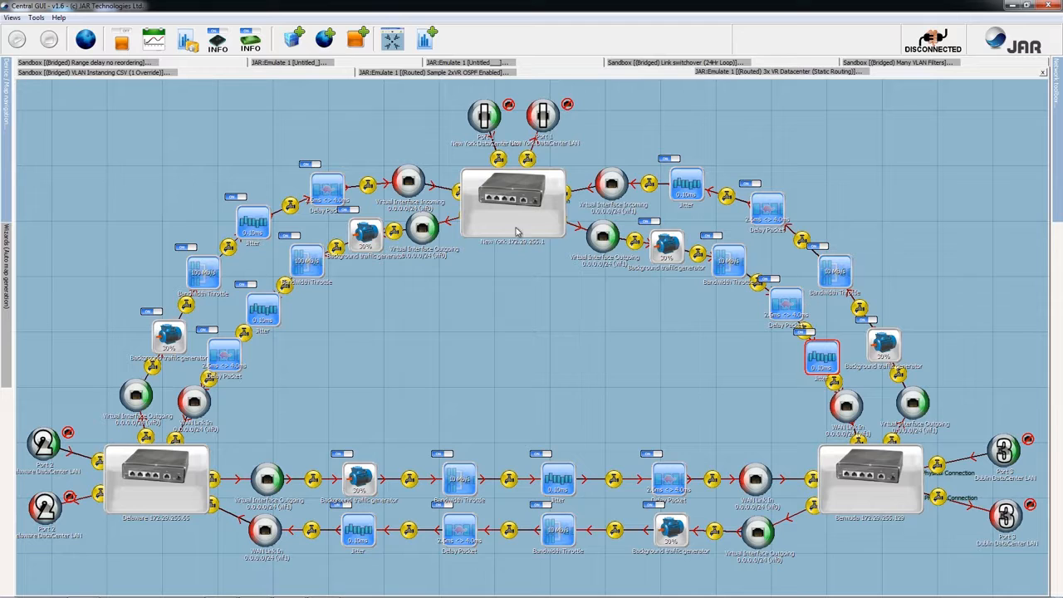
{"action": "left_click", "coordinate": [307, 264]}
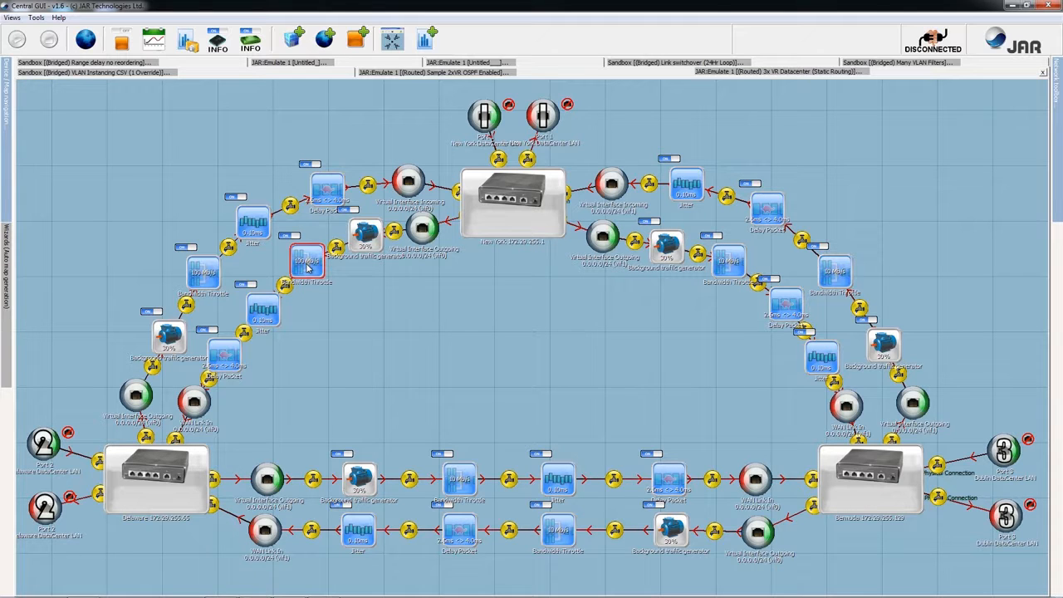
- Examine the throttle on the Delaware to New York link and the jitter, throttle and traffic generator on the Delaware to Bermuda link
{"action": "left_click", "coordinate": [204, 274]}
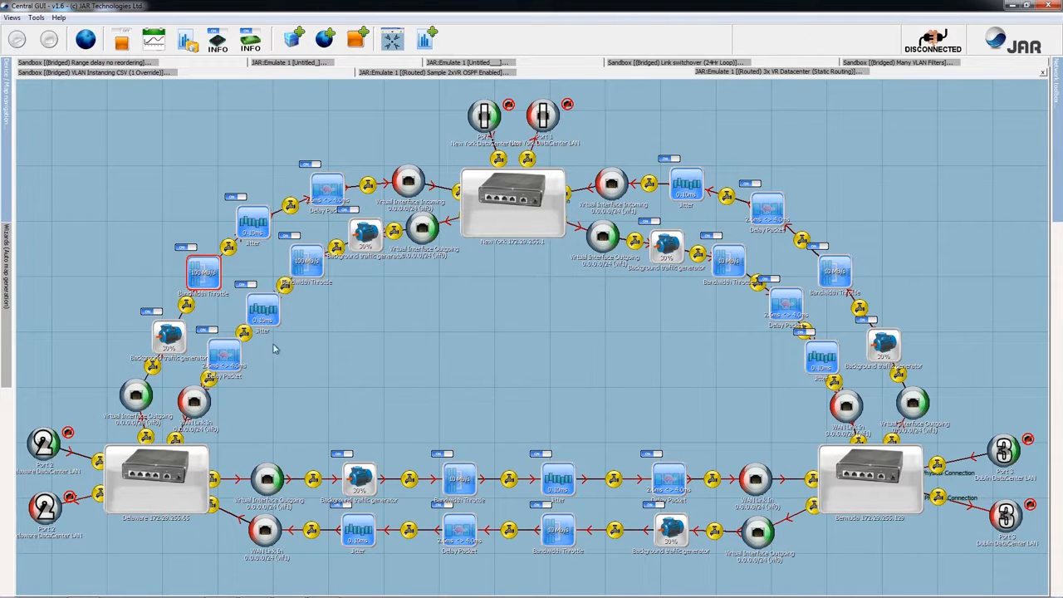
{"action": "left_click", "coordinate": [551, 469]}
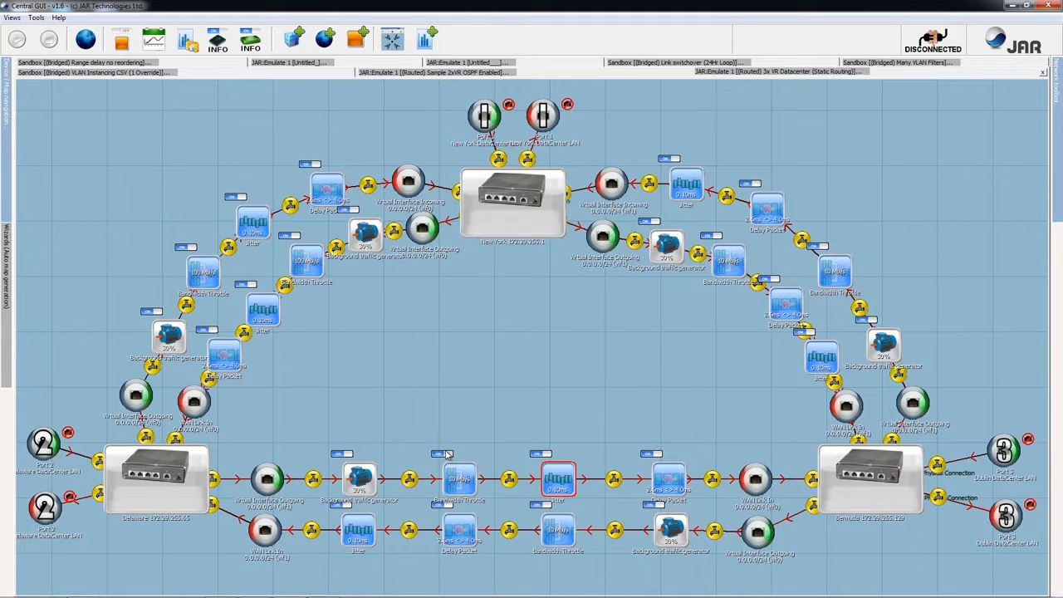
{"action": "left_click", "coordinate": [456, 469]}
{"action": "left_click", "coordinate": [359, 474]}
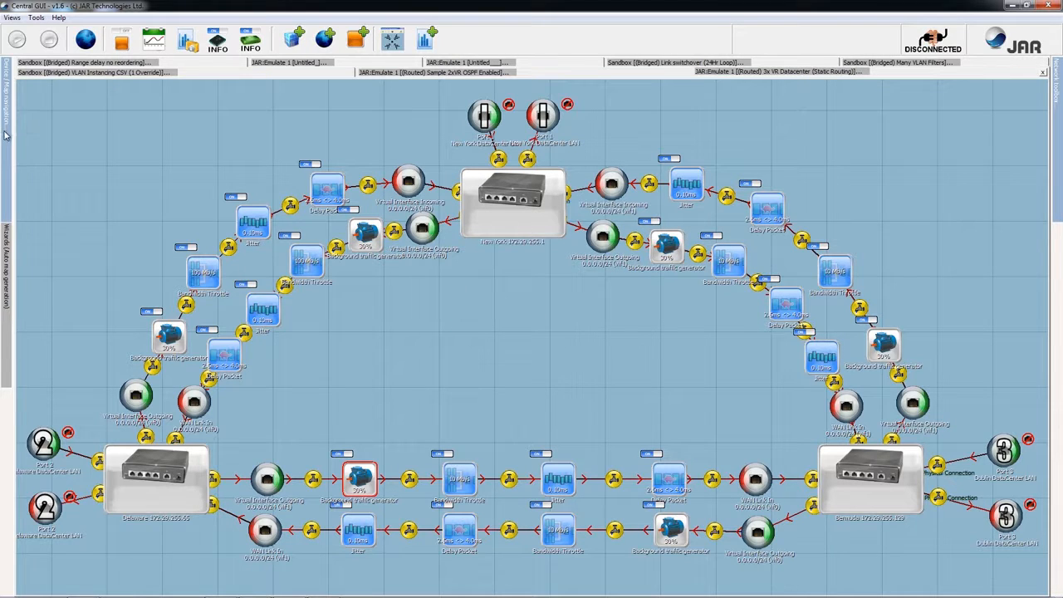
- Open the JAR:Emulate 1 map (Routed) 5xVR (OSPF) No Load Gen and locate the Node 1 router
{"action": "mouse_move", "coordinate": [5, 136]}
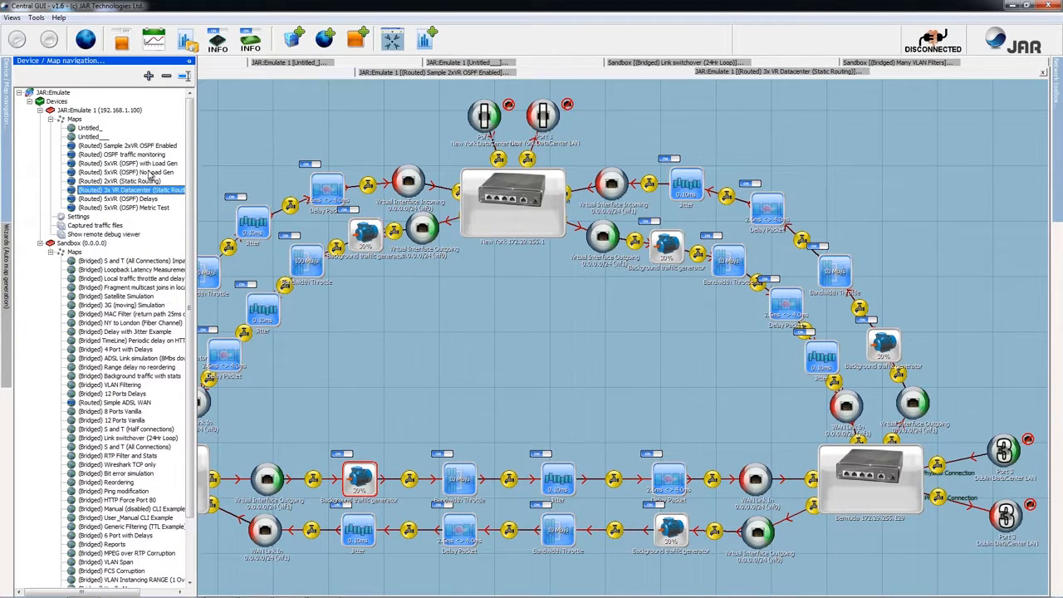
{"action": "double_click", "coordinate": [156, 173]}
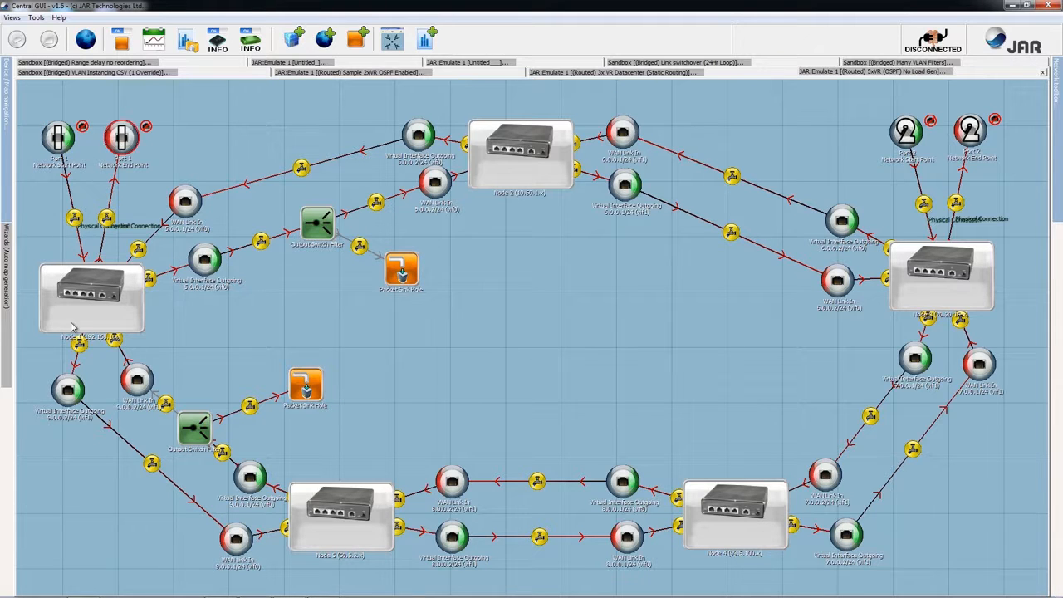
{"action": "left_click", "coordinate": [95, 305]}
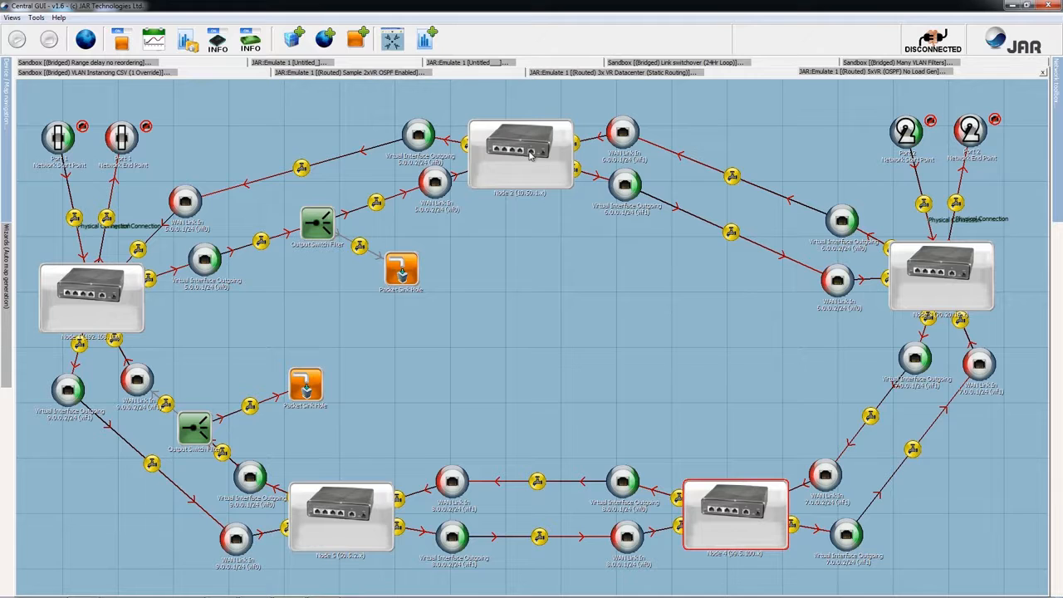
- Review the Node 1 router's OSPF configuration file, including its virtual interfaces and advertised networks
{"action": "double_click", "coordinate": [100, 296]}
{"action": "left_click", "coordinate": [501, 216]}
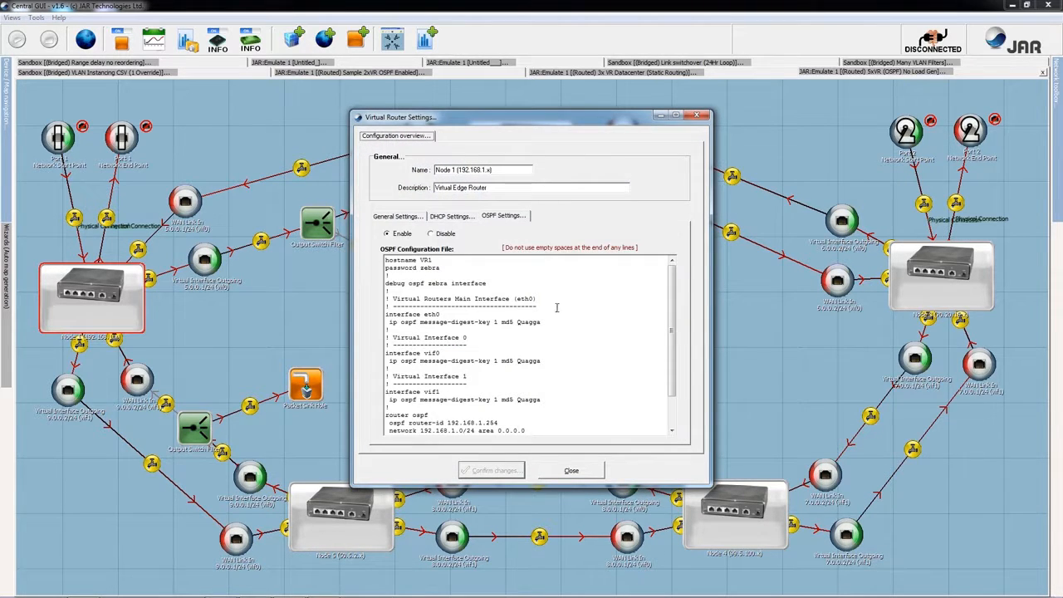
{"action": "left_click_drag", "start_coordinate": [498, 345], "coordinate": [537, 468]}
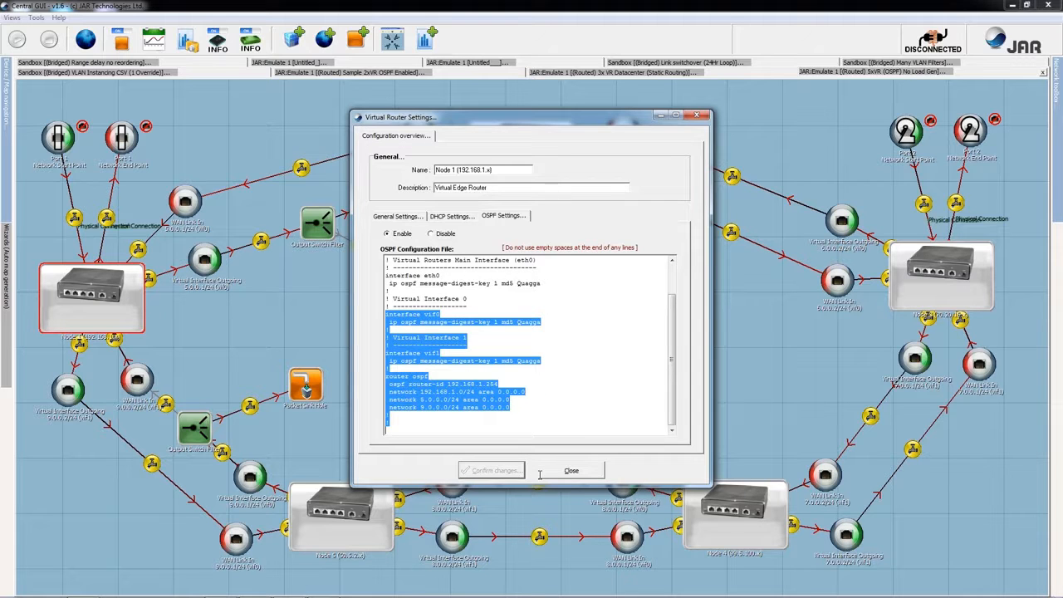
{"action": "left_click", "coordinate": [531, 399]}
{"action": "left_click", "coordinate": [556, 469]}
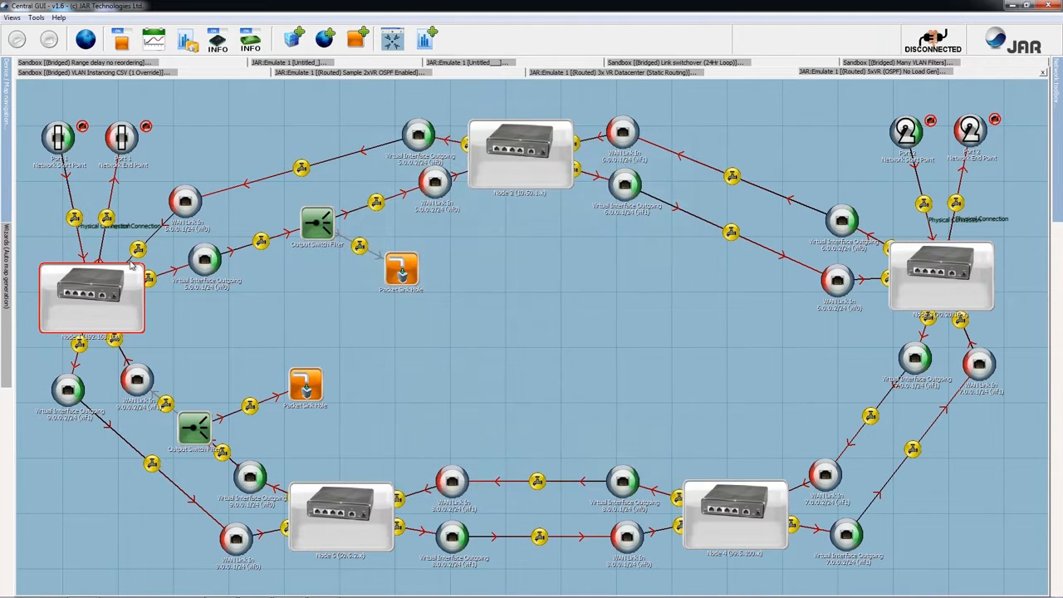
- Examine the Node 2, Node 3 and Node 4 routers and the links running from Node 1 through Node 2 to Node 3
{"action": "left_click", "coordinate": [548, 161]}
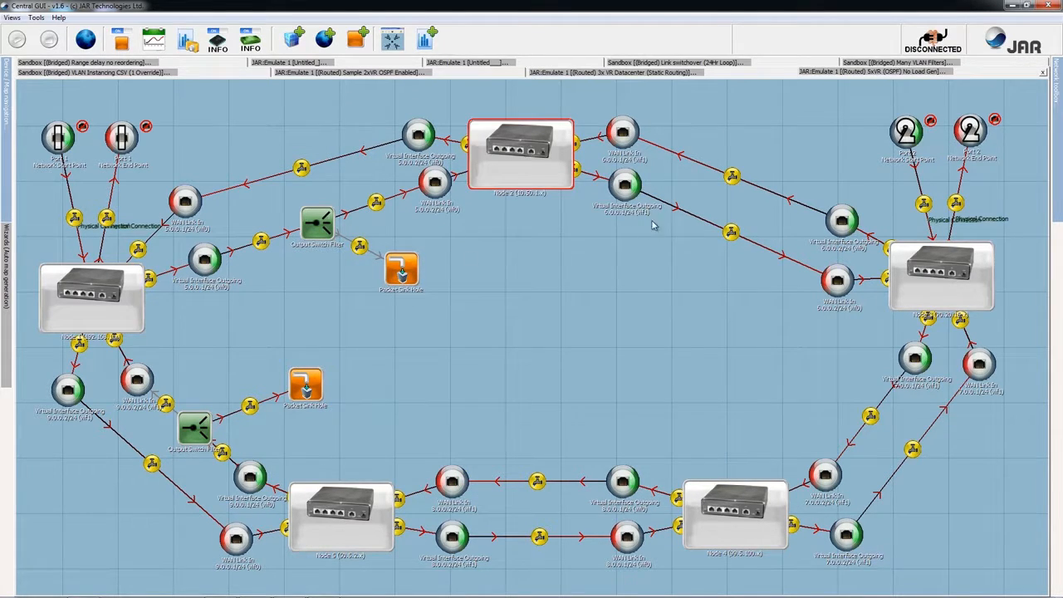
{"action": "left_click", "coordinate": [909, 274]}
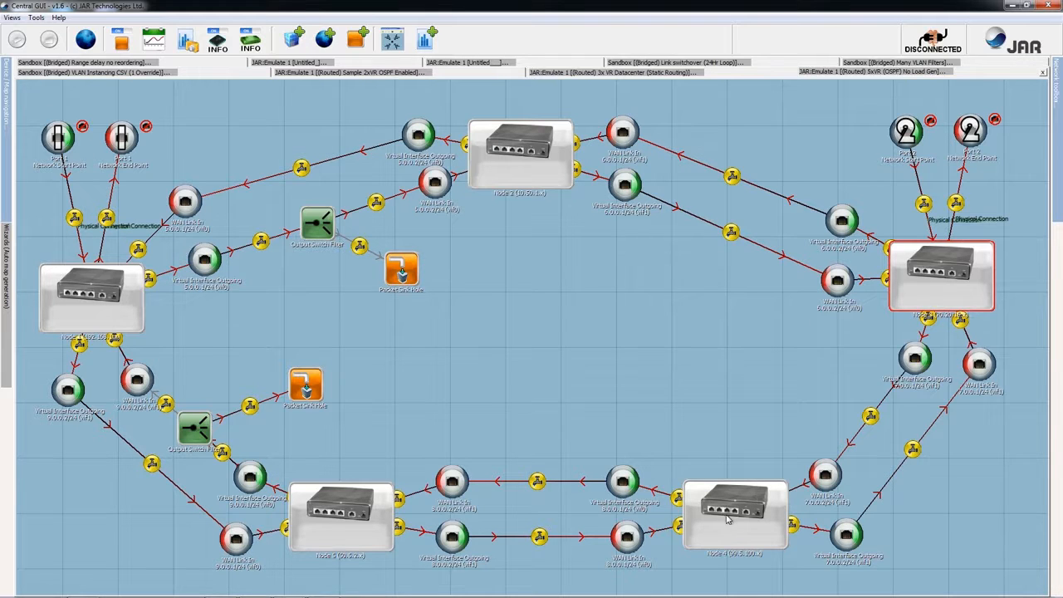
{"action": "left_click", "coordinate": [728, 520]}
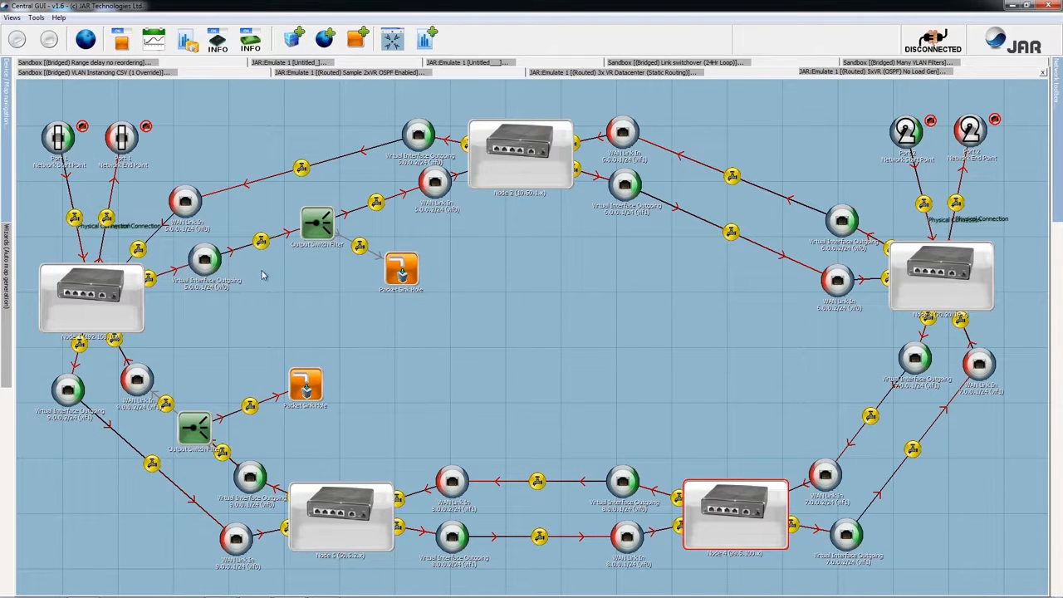
{"action": "left_click", "coordinate": [274, 236]}
{"action": "left_click", "coordinate": [358, 208]}
{"action": "left_click", "coordinate": [679, 211]}
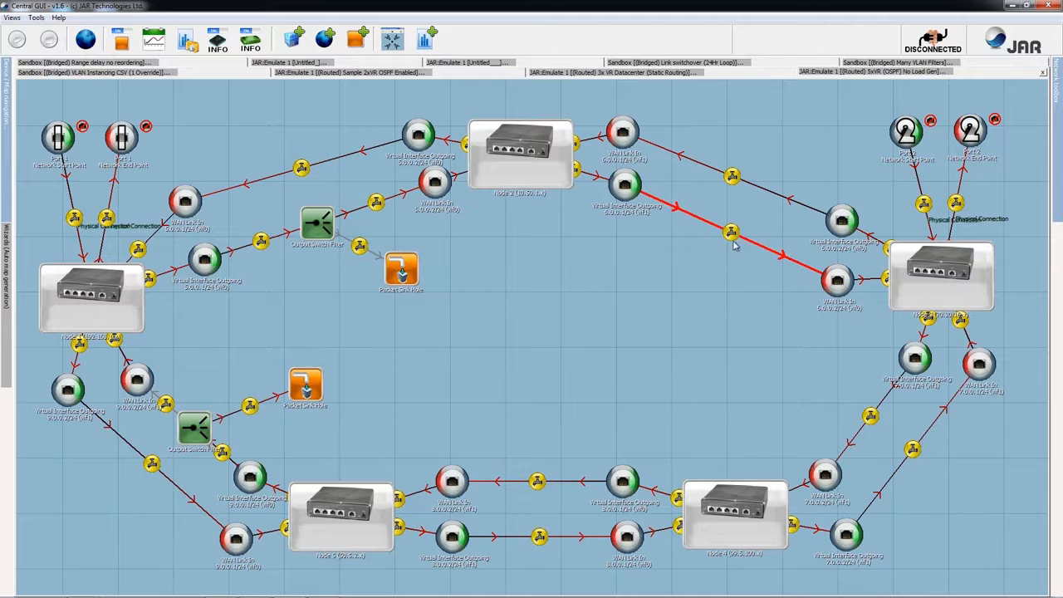
- Compare the intermediate routers Node 2 and Node 4 with edge router Node 3 and inspect Node 3's Port 2 endpoints
{"action": "left_click", "coordinate": [536, 171]}
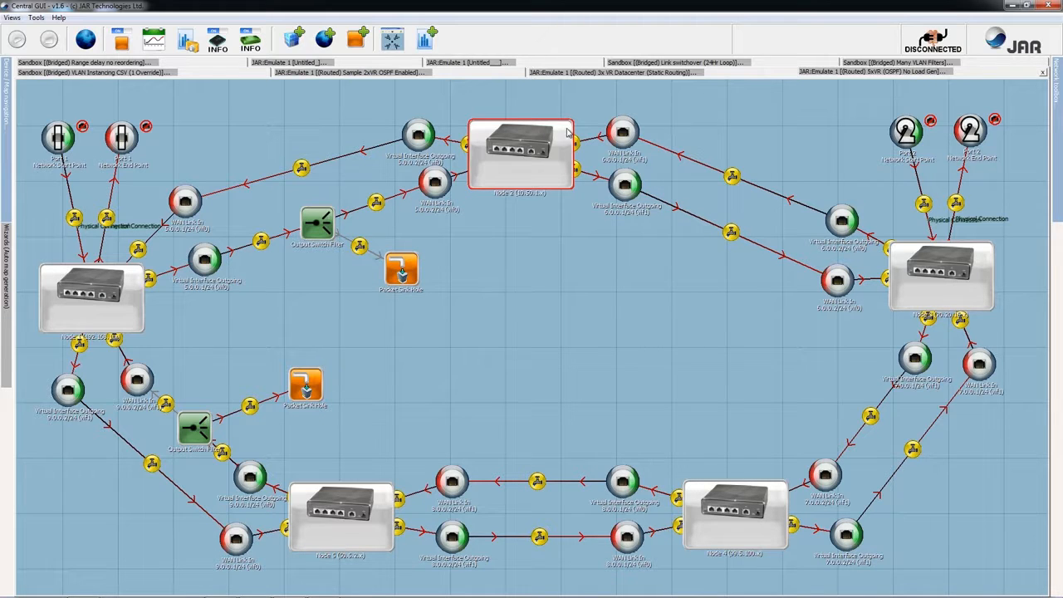
{"action": "left_click", "coordinate": [932, 274]}
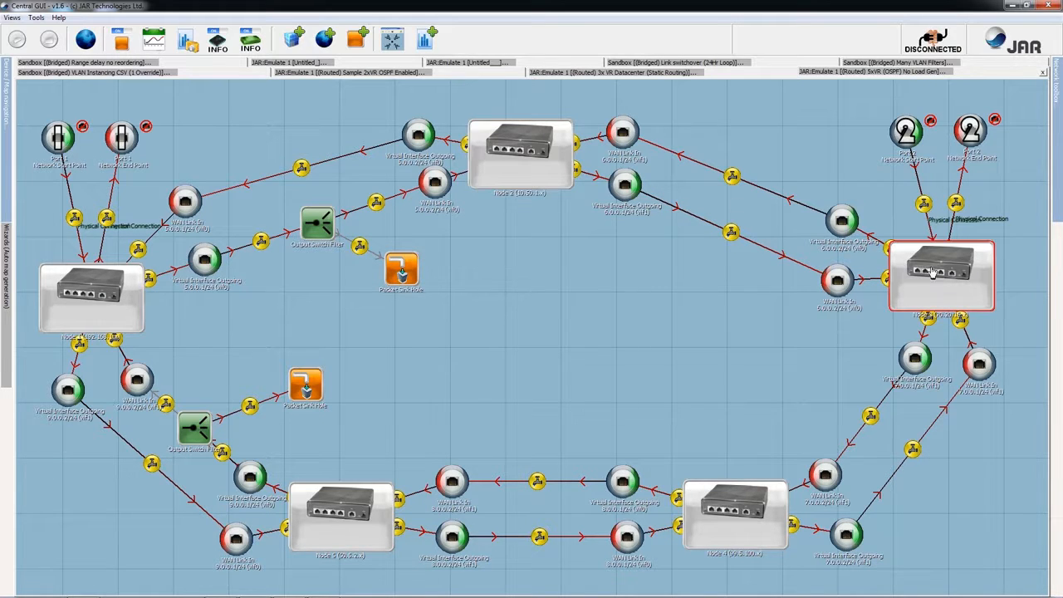
{"action": "left_click", "coordinate": [754, 510]}
{"action": "left_click", "coordinate": [565, 169]}
{"action": "left_click", "coordinate": [905, 131]}
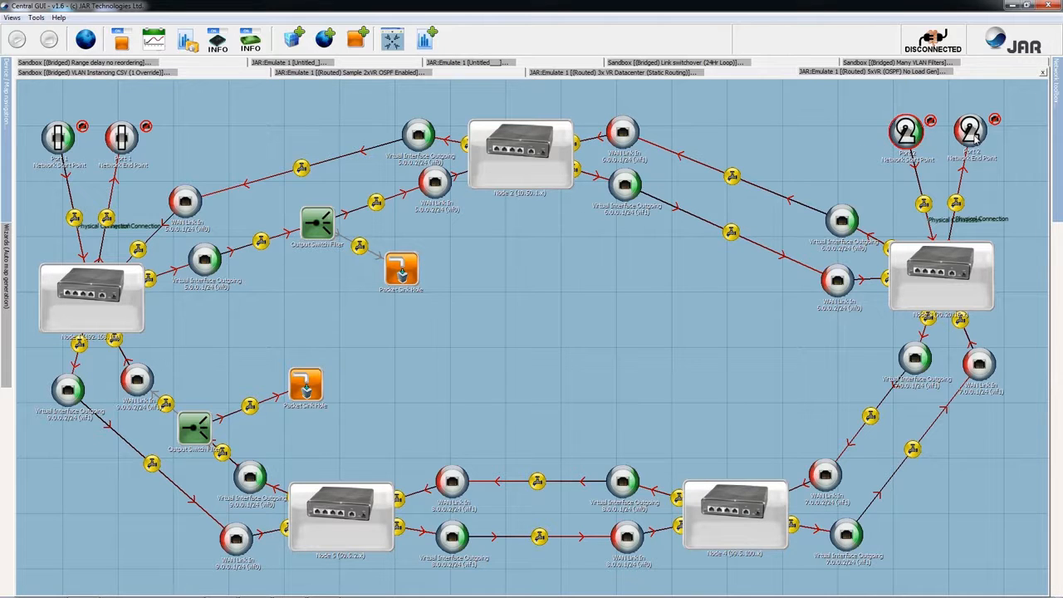
{"action": "left_click", "coordinate": [970, 131]}
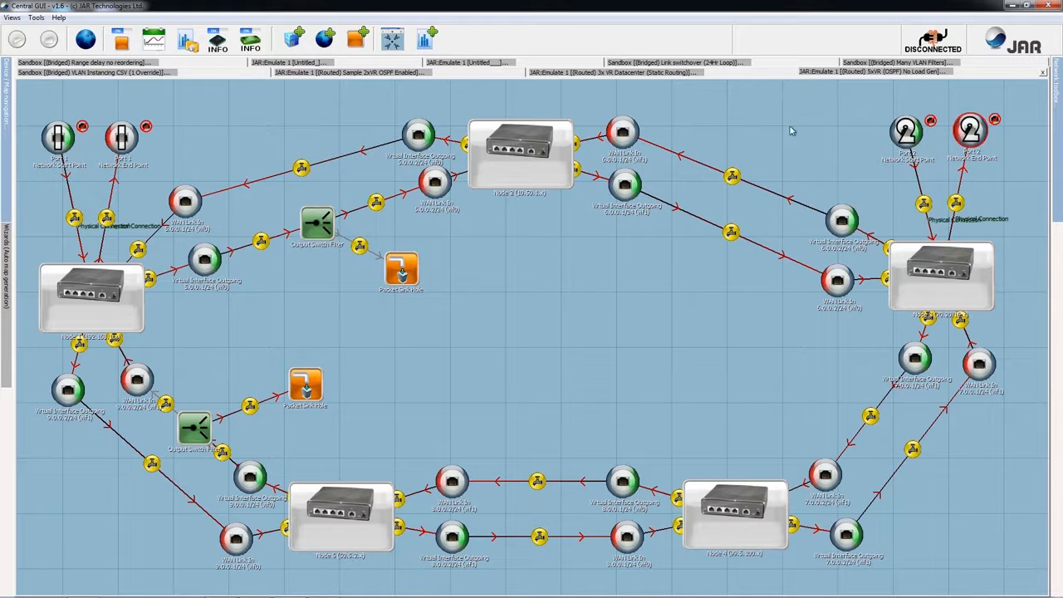
- Trace the route from Port 1 to Port 2 through Node 1, Node 2 and Node 3
{"action": "left_click", "coordinate": [67, 133]}
{"action": "left_click", "coordinate": [910, 138]}
{"action": "left_click", "coordinate": [94, 290]}
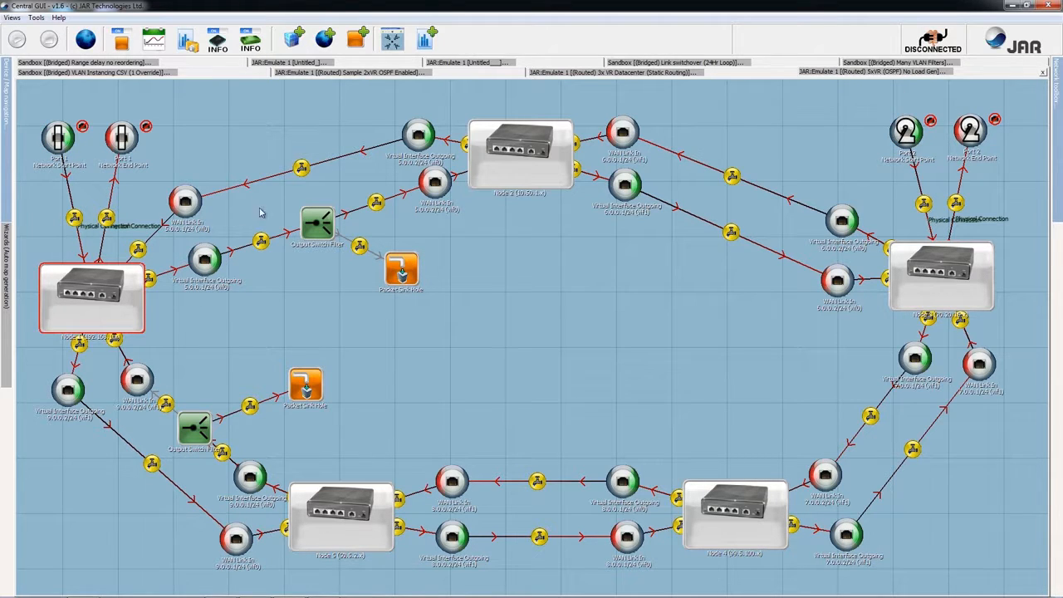
{"action": "left_click", "coordinate": [293, 236]}
{"action": "left_click", "coordinate": [500, 172]}
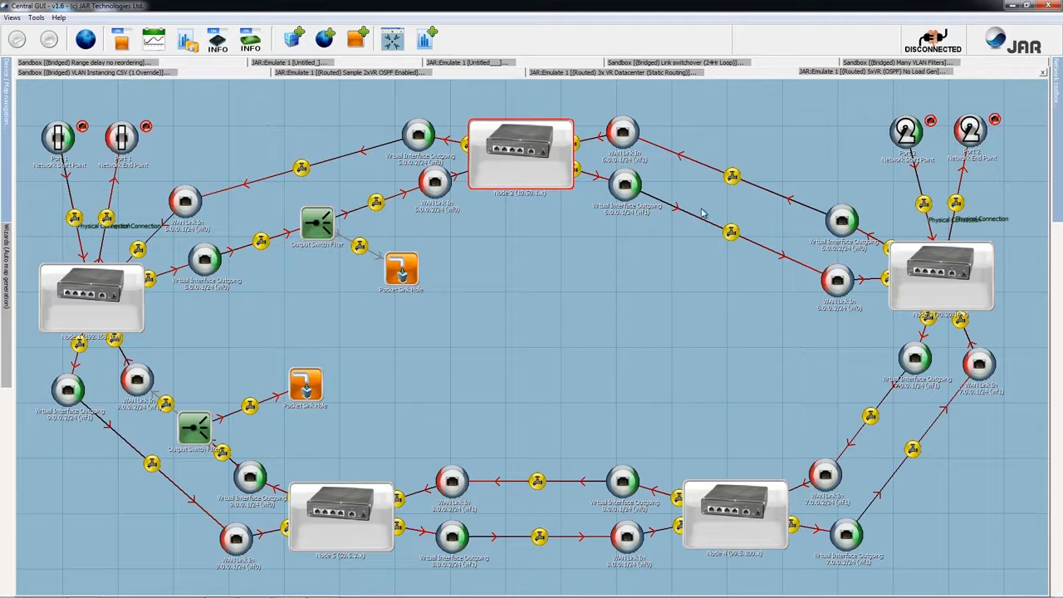
{"action": "left_click", "coordinate": [705, 218]}
{"action": "left_click", "coordinate": [899, 283]}
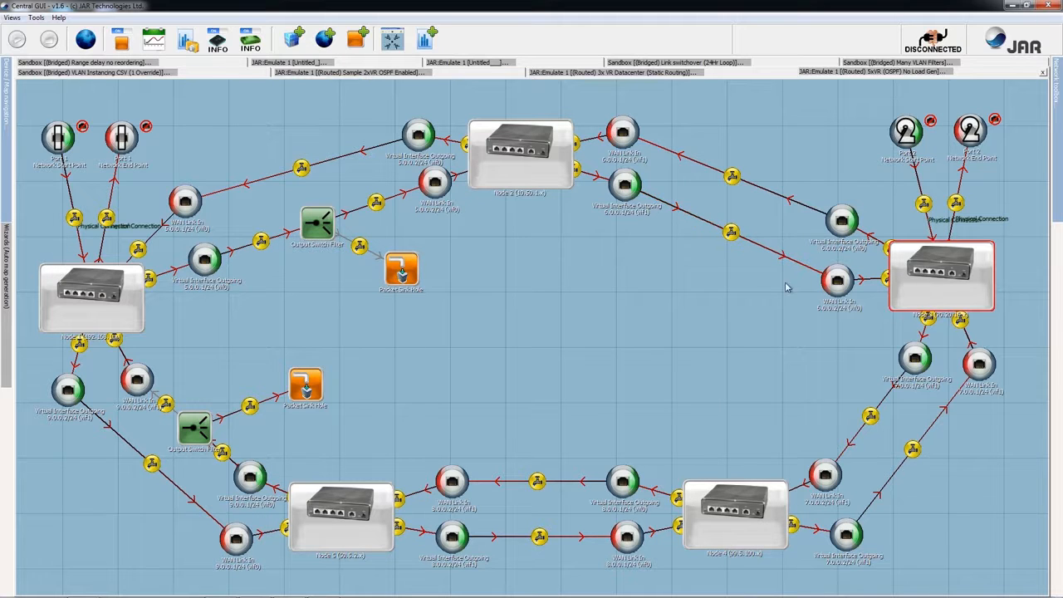
- Examine the two Output Switch Filters on the Node 1 to Node 2 and Node 5 to Node 1 links
{"action": "left_click", "coordinate": [314, 231]}
{"action": "left_click", "coordinate": [206, 438]}
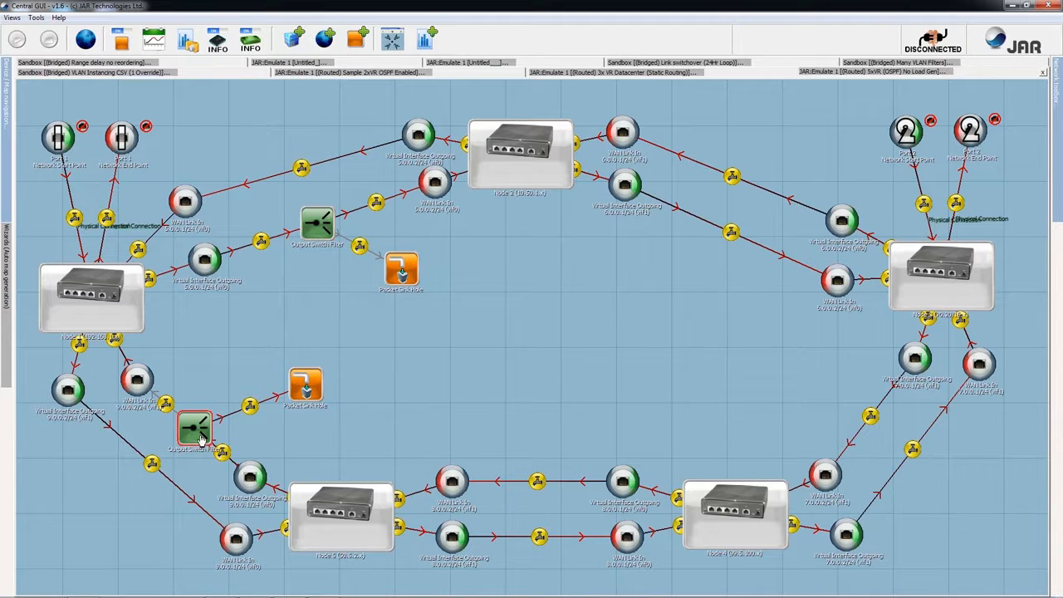
{"action": "left_click", "coordinate": [321, 215]}
{"action": "left_click", "coordinate": [197, 423]}
{"action": "left_click", "coordinate": [331, 228]}
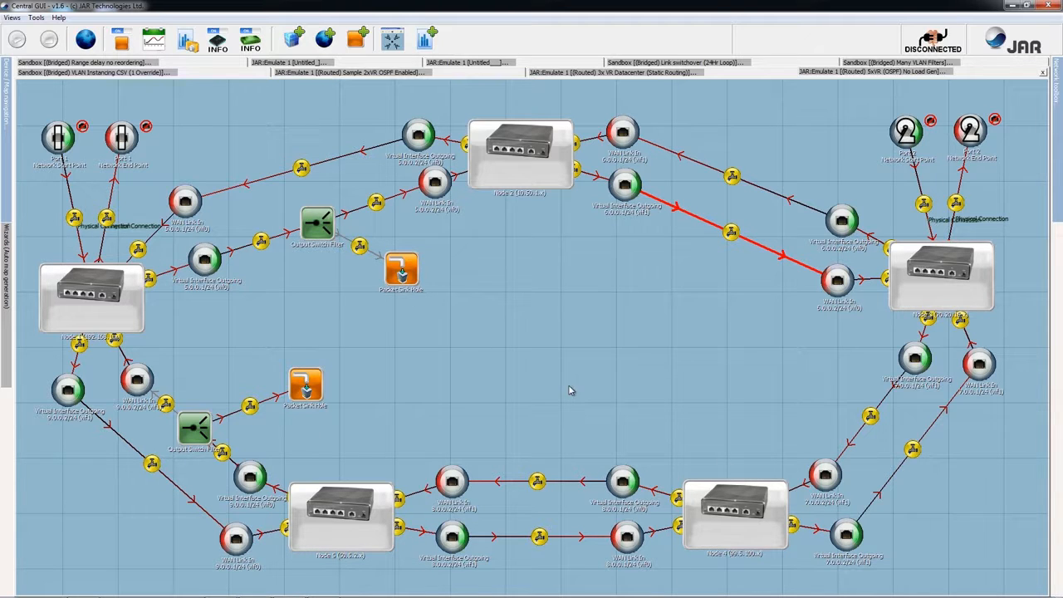
- Open the JAR:Emulate 1 map (Routed) 5xVR (OSPF) with Load Gen
{"action": "mouse_move", "coordinate": [10, 139]}
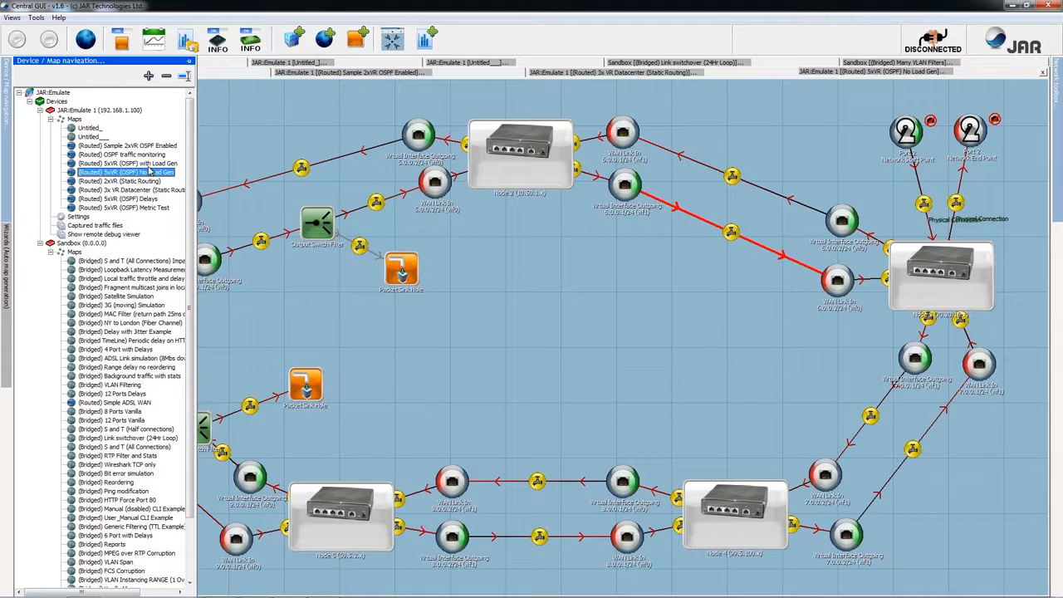
{"action": "left_click", "coordinate": [149, 165]}
{"action": "double_click", "coordinate": [153, 166]}
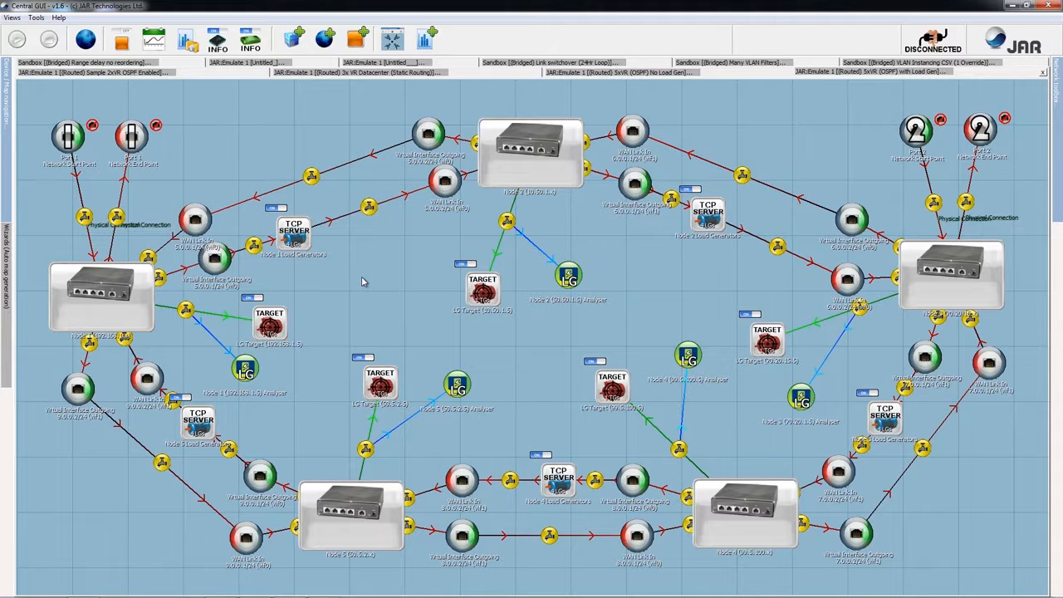
- Review the destination IPs, ports and data rates configured in the Node 1 Load Generators TCP server
{"action": "left_click", "coordinate": [296, 238]}
{"action": "double_click", "coordinate": [297, 238]}
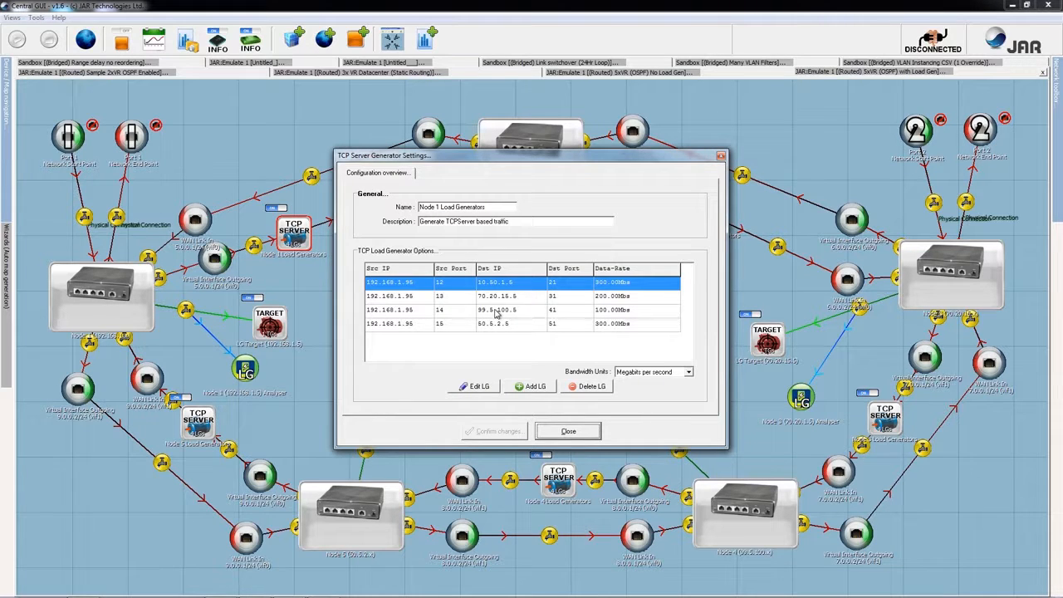
{"action": "left_click", "coordinate": [503, 297]}
{"action": "left_click", "coordinate": [511, 284]}
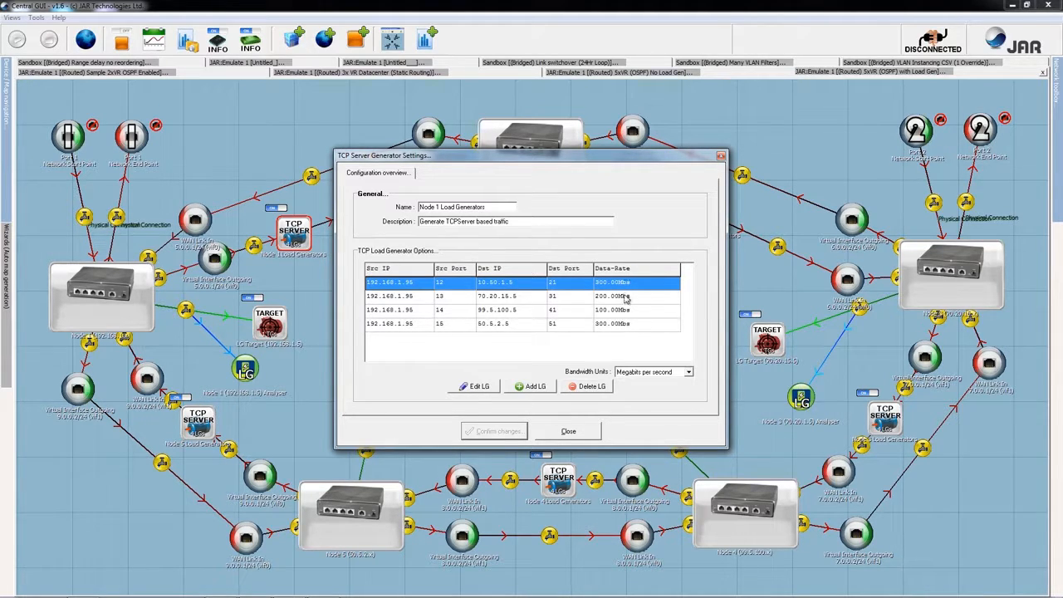
{"action": "left_click", "coordinate": [568, 431]}
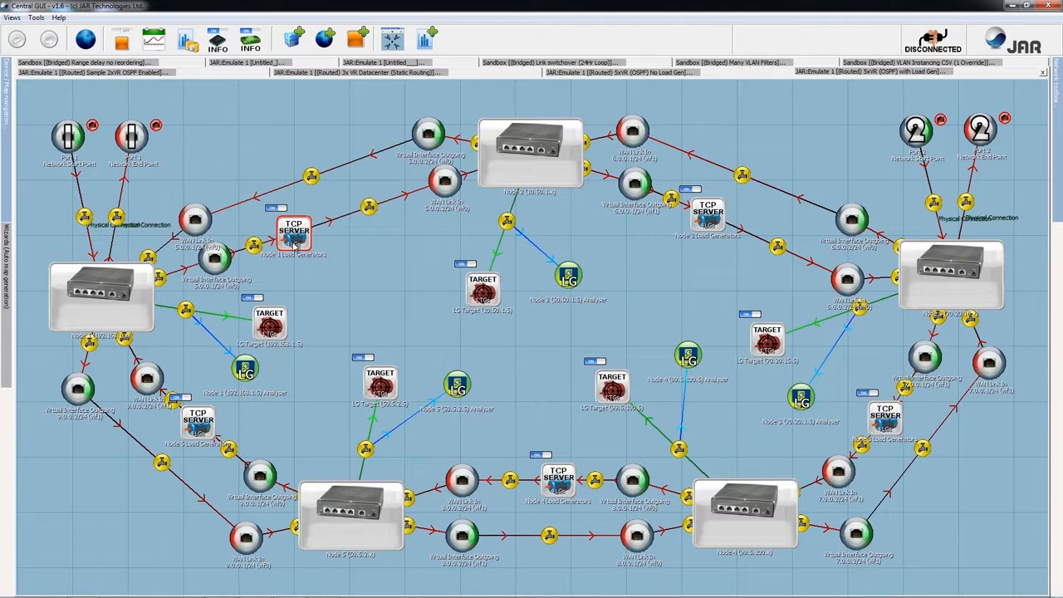
- Inspect the link from the Node 1 Load Generators to Node 2 and recheck the generators' source IP settings
{"action": "left_click", "coordinate": [336, 221]}
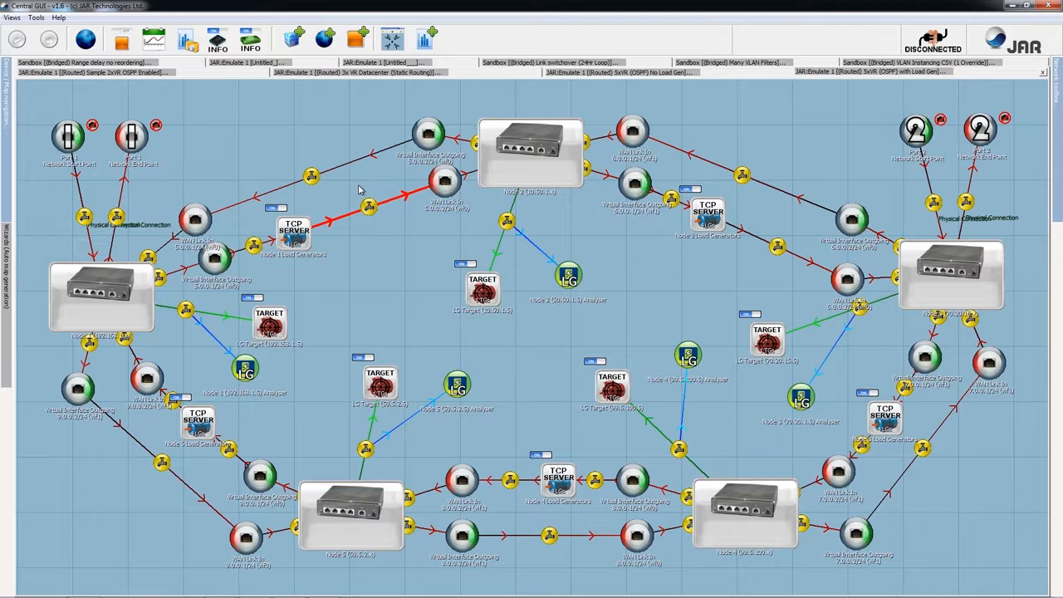
{"action": "double_click", "coordinate": [300, 230]}
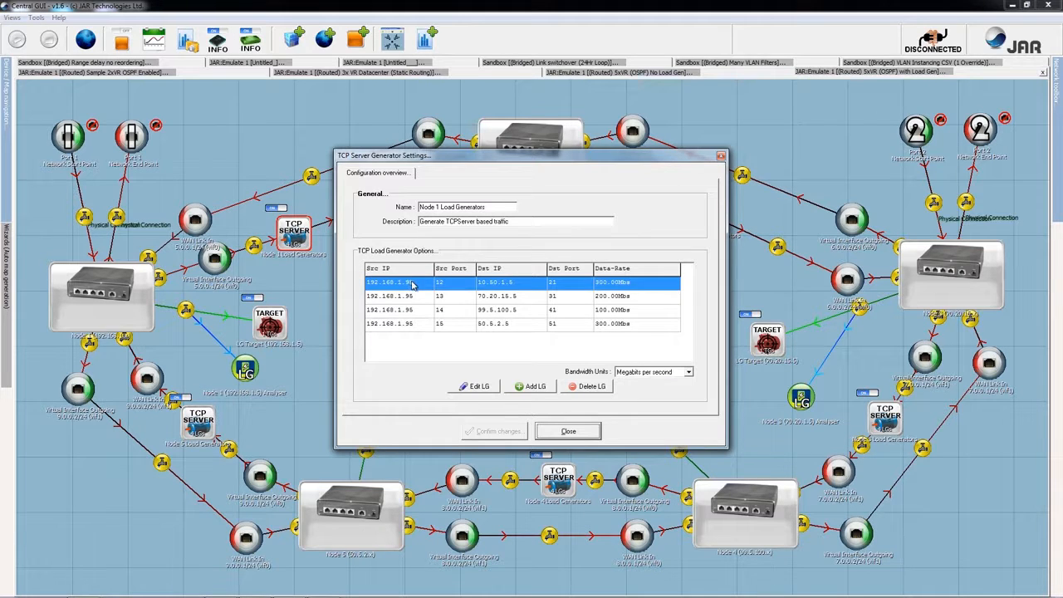
{"action": "left_click", "coordinate": [584, 432]}
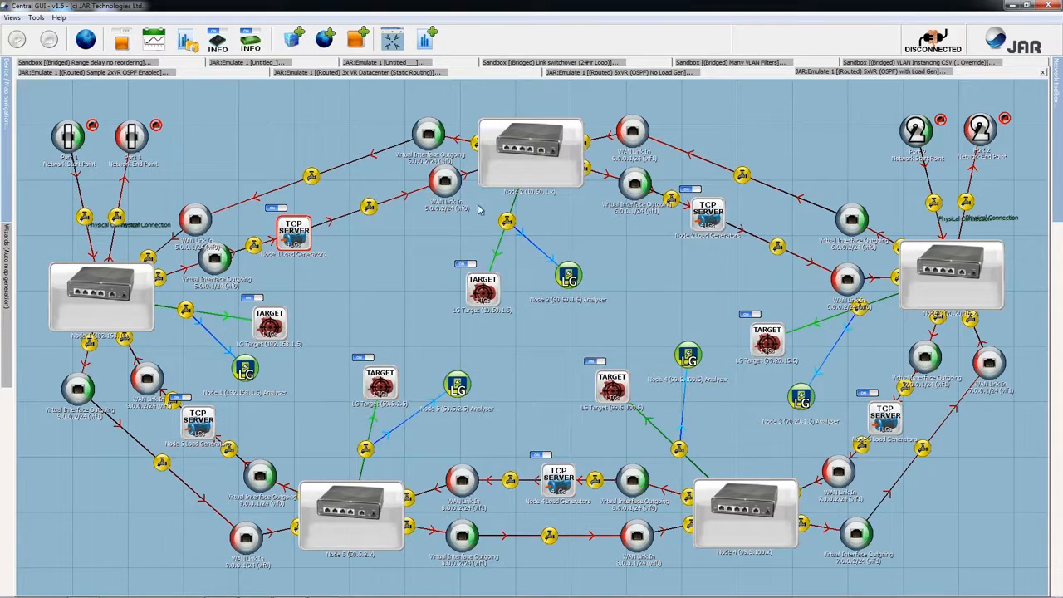
- Shift the load generator target attached to Node 2 slightly and review its target IP address list
{"action": "left_click", "coordinate": [496, 181]}
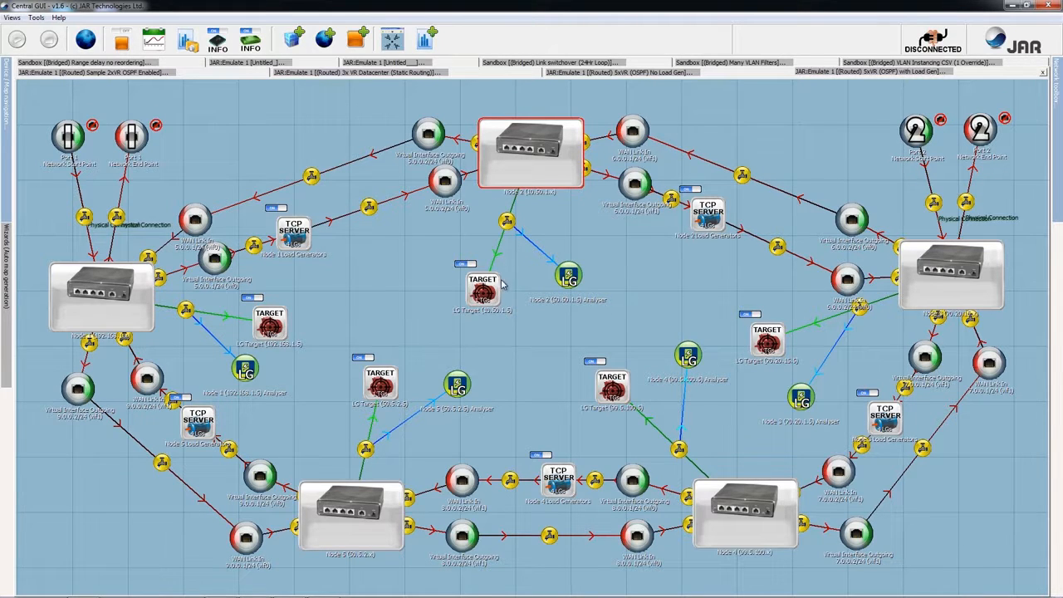
{"action": "left_click_drag", "start_coordinate": [484, 294], "coordinate": [495, 294]}
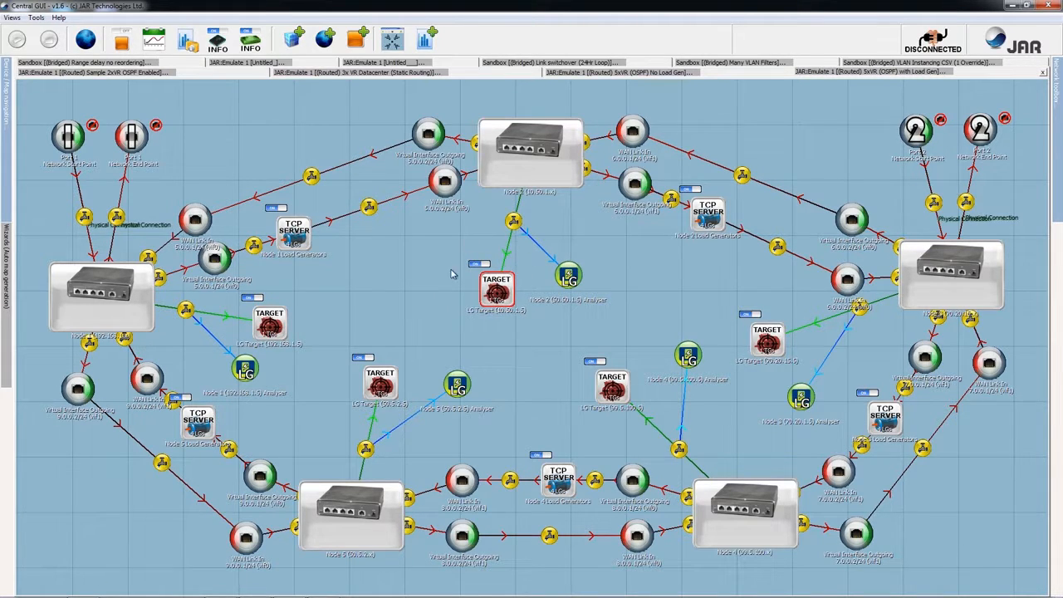
{"action": "double_click", "coordinate": [502, 290]}
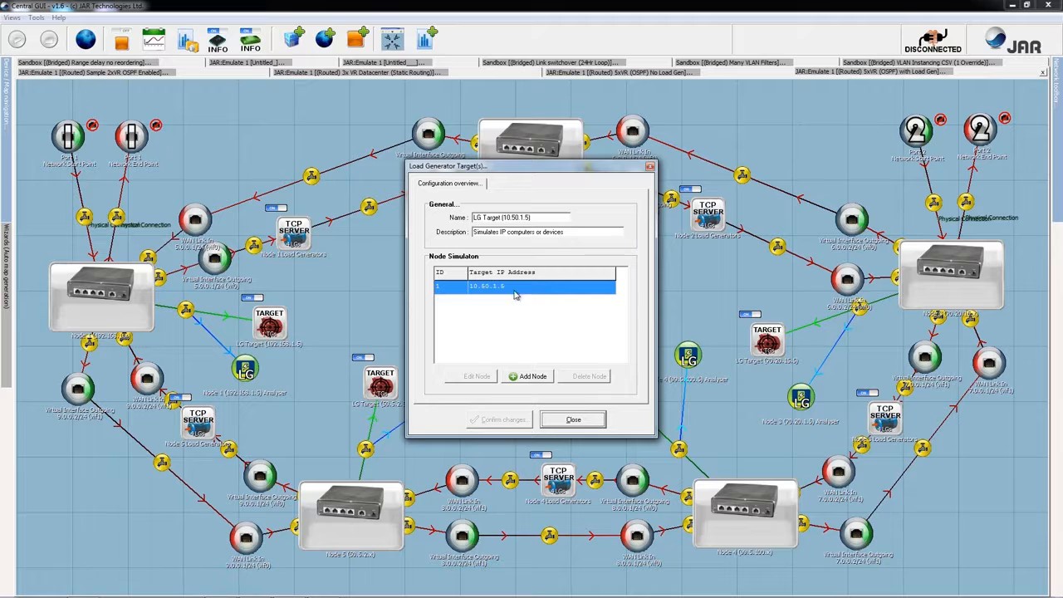
{"action": "left_click", "coordinate": [577, 419]}
- Close the target settings and trace the path from the Node 1 Load Generators through Node 2 to its load generator target
{"action": "left_click", "coordinate": [303, 239]}
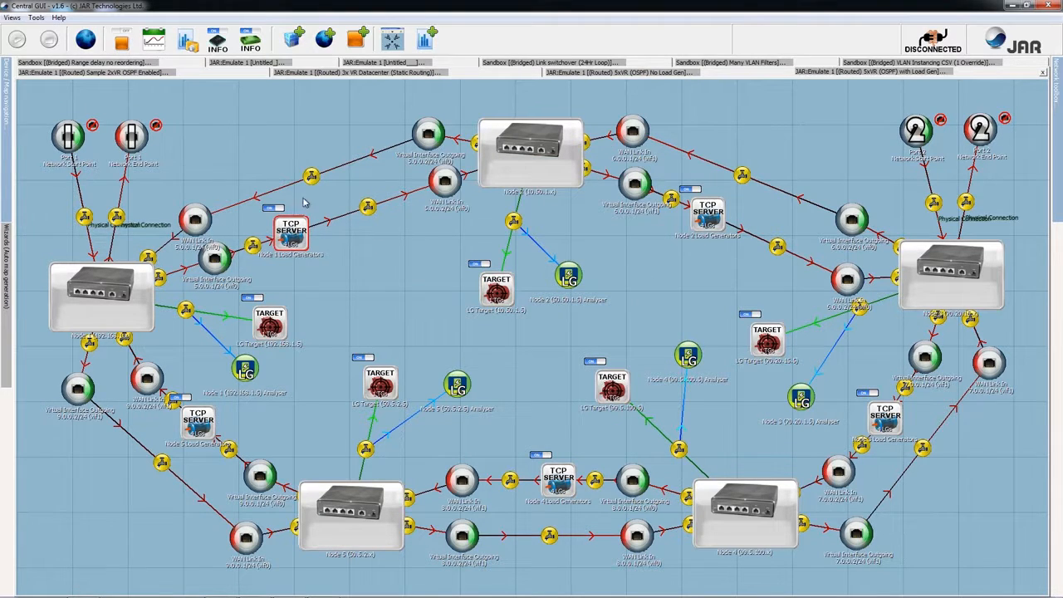
{"action": "left_click", "coordinate": [528, 178]}
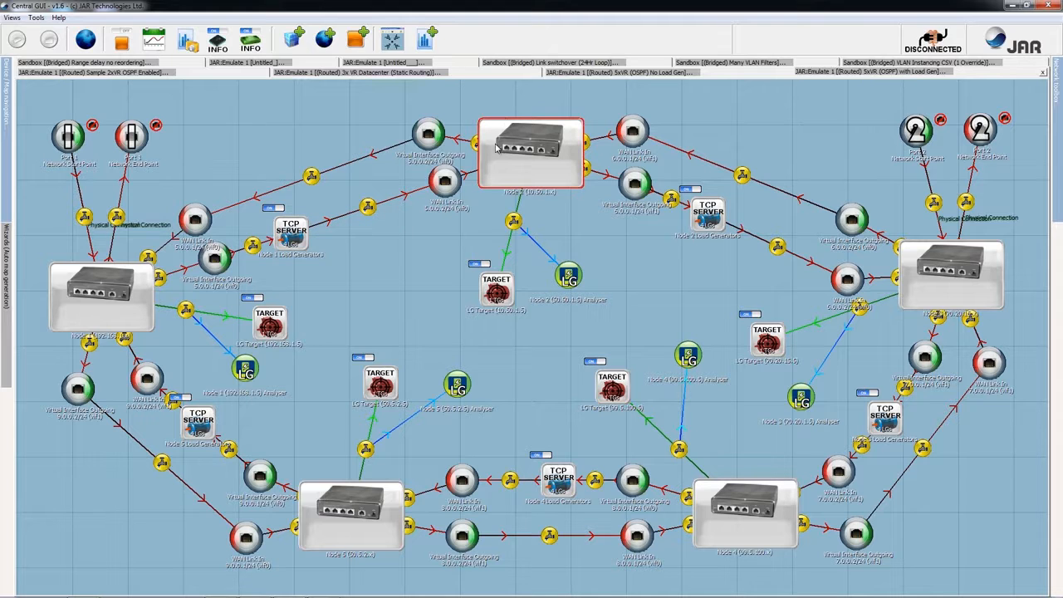
{"action": "left_click", "coordinate": [520, 203]}
{"action": "left_click", "coordinate": [500, 303]}
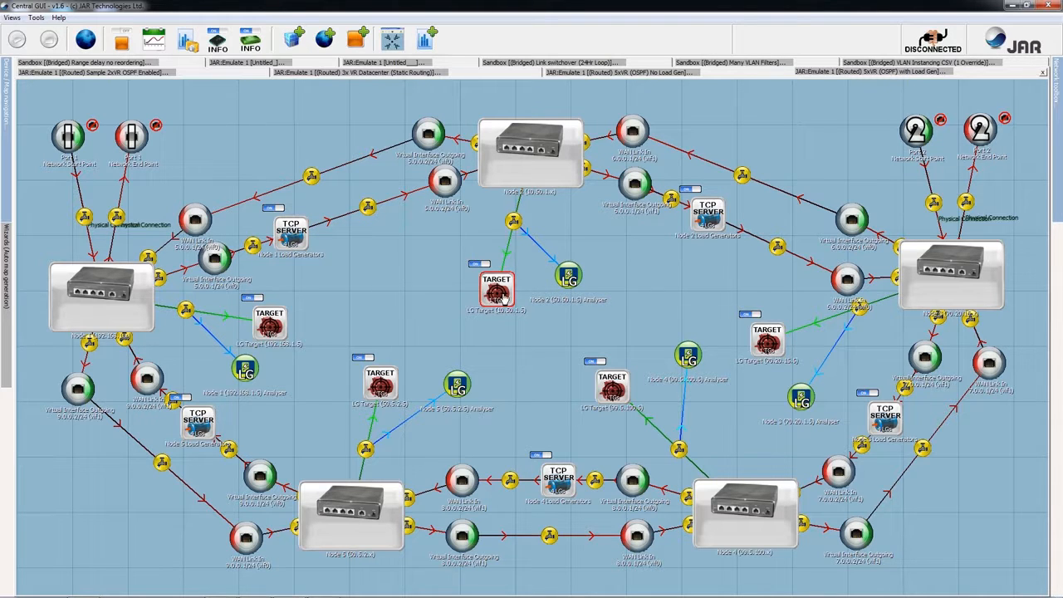
- Trace the route from the Node 1 Load Generators through Node 2 and the Node 2 Load Generators to Node 3's target
{"action": "left_click", "coordinate": [357, 212]}
{"action": "left_click", "coordinate": [512, 177]}
{"action": "left_click", "coordinate": [668, 194]}
{"action": "left_click", "coordinate": [704, 209]}
{"action": "left_click", "coordinate": [748, 234]}
{"action": "left_click", "coordinate": [927, 284]}
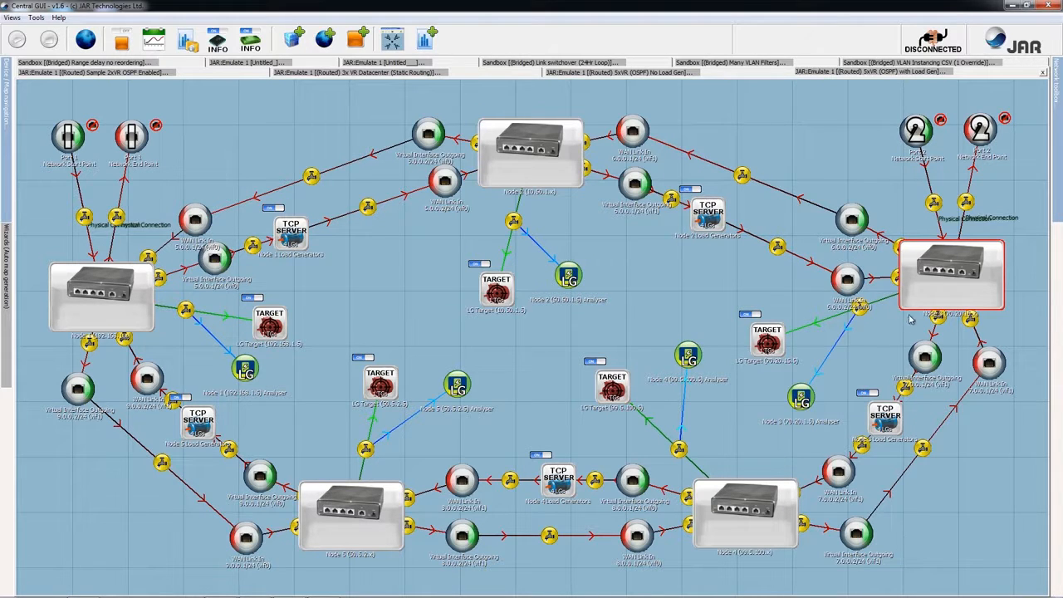
{"action": "left_click", "coordinate": [888, 297]}
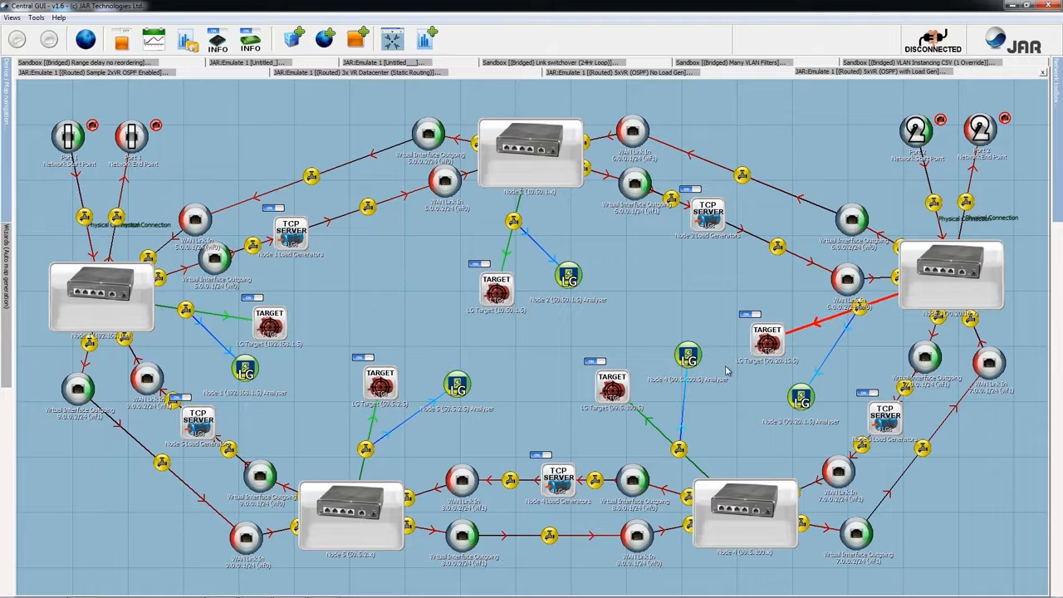
- Shift the Node 2 Analyser slightly upward and check Node 2's load generator target and the Node 1 Load Generators
{"action": "left_click_drag", "start_coordinate": [565, 281], "coordinate": [569, 261]}
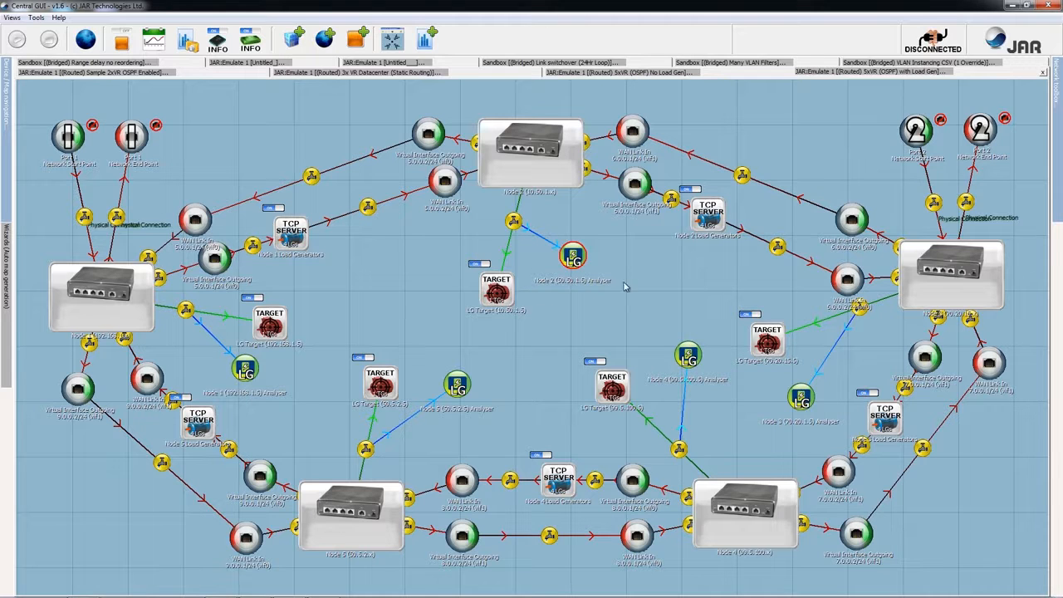
{"action": "left_click", "coordinate": [497, 287]}
{"action": "left_click", "coordinate": [288, 237]}
- Examine the network start and end points of Port 1 and Port 2
{"action": "left_click", "coordinate": [68, 134]}
{"action": "left_click", "coordinate": [132, 138]}
{"action": "left_click", "coordinate": [913, 135]}
{"action": "left_click", "coordinate": [980, 131]}
- Insert a Bandwidth Throttle on the link between the Node 1 Load Generators and Node 2's WAN Link In
{"action": "mouse_move", "coordinate": [1055, 202]}
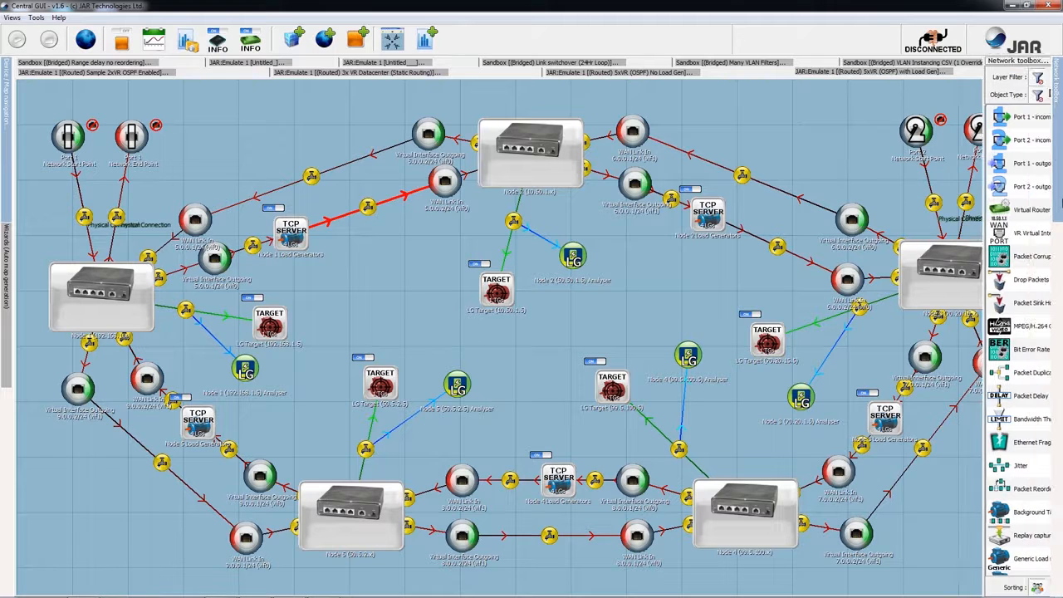
{"action": "left_click_drag", "start_coordinate": [939, 419], "coordinate": [362, 214]}
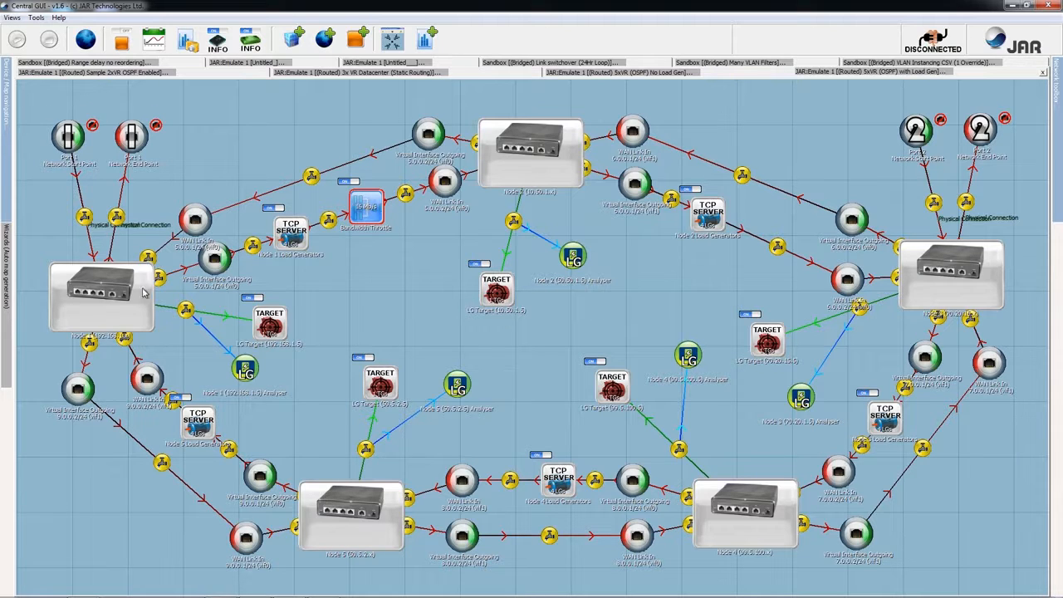
- Trace the traffic path from Node 1 through the load generators, Bandwidth Throttle, Node 2 and Node 3 to the Port 2 end point
{"action": "left_click", "coordinate": [193, 270]}
{"action": "left_click", "coordinate": [266, 243]}
{"action": "left_click", "coordinate": [304, 231]}
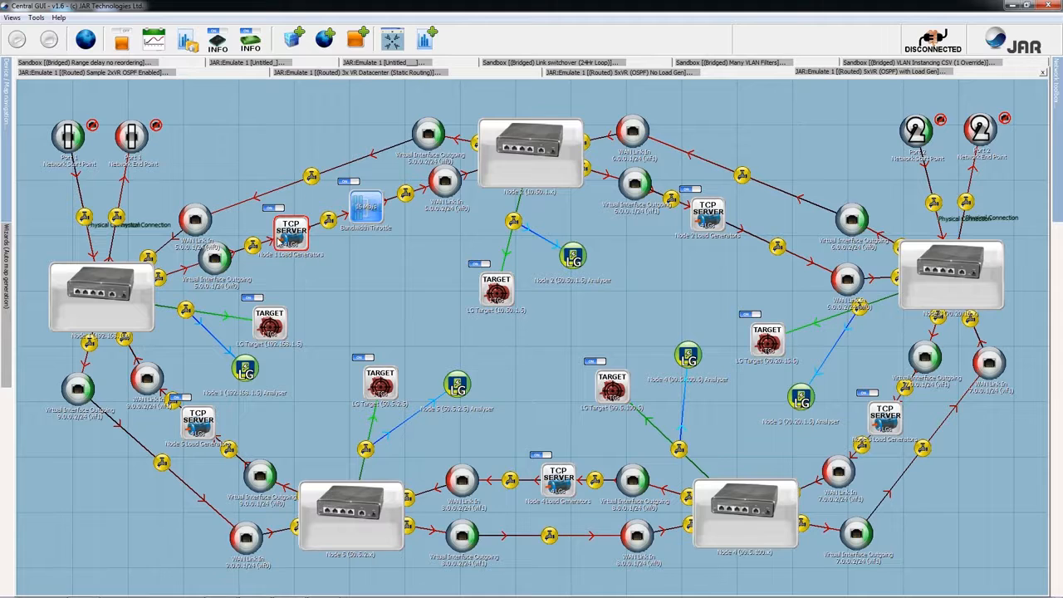
{"action": "left_click", "coordinate": [365, 213]}
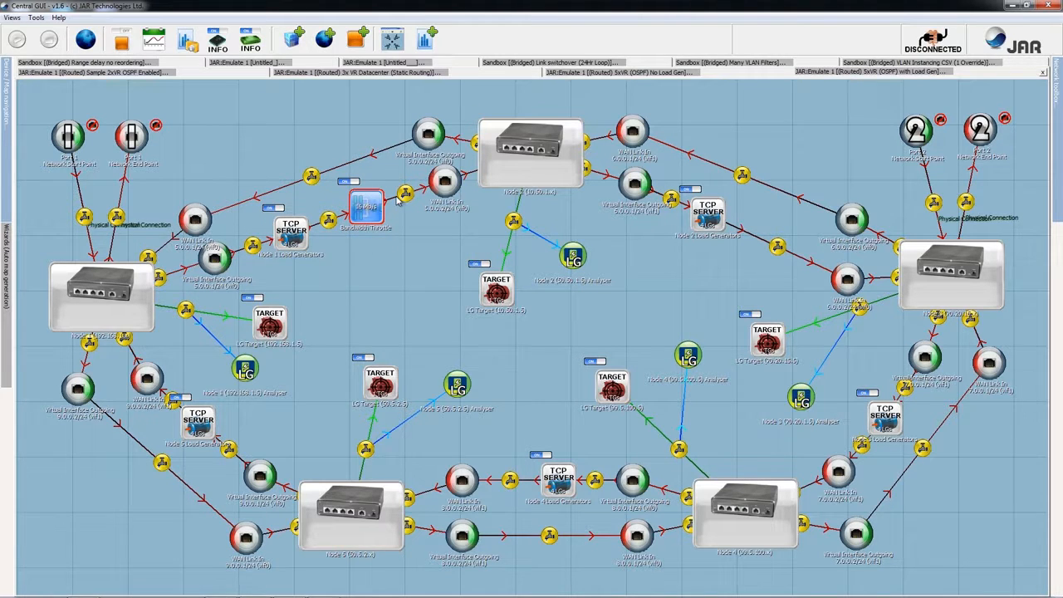
{"action": "left_click", "coordinate": [396, 199]}
{"action": "left_click", "coordinate": [602, 175]}
{"action": "left_click", "coordinate": [961, 274]}
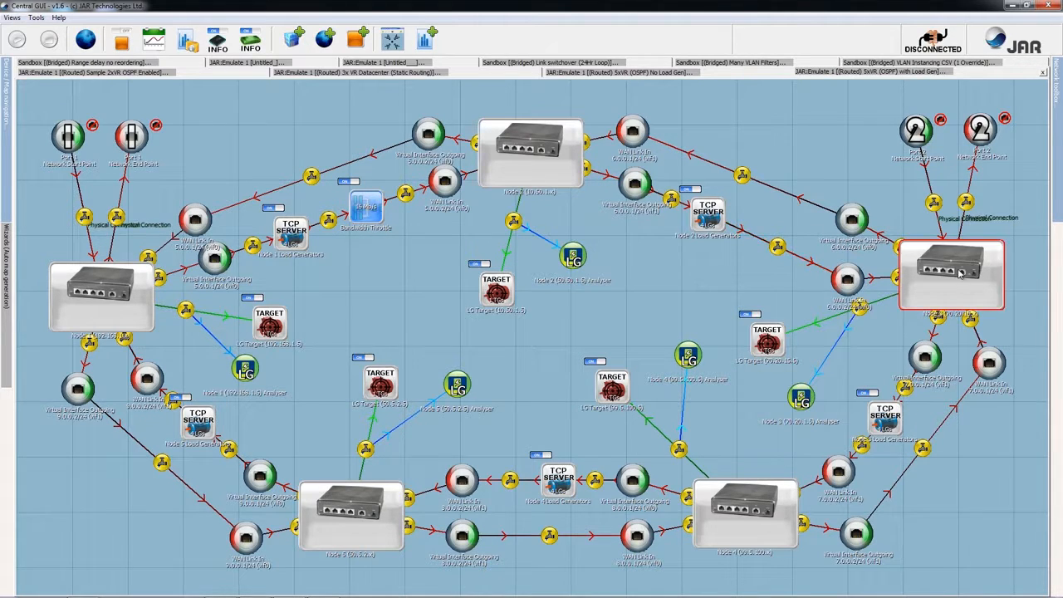
{"action": "left_click", "coordinate": [968, 180]}
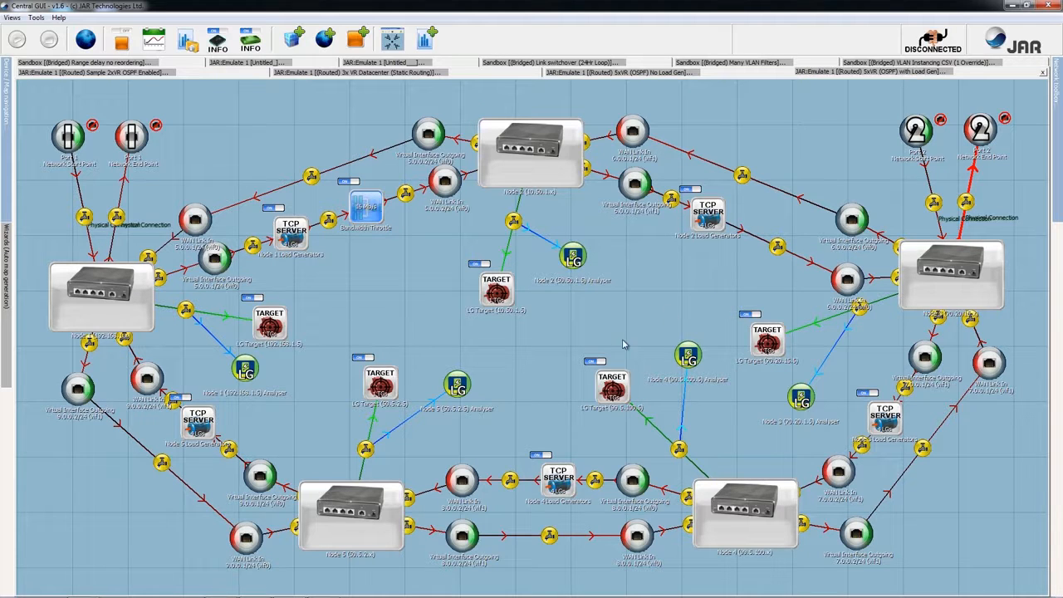
- Review the Node 1 Load Generators' TCP server settings again, close them and check the Port 2 network end point
{"action": "left_click", "coordinate": [299, 243]}
{"action": "double_click", "coordinate": [290, 243]}
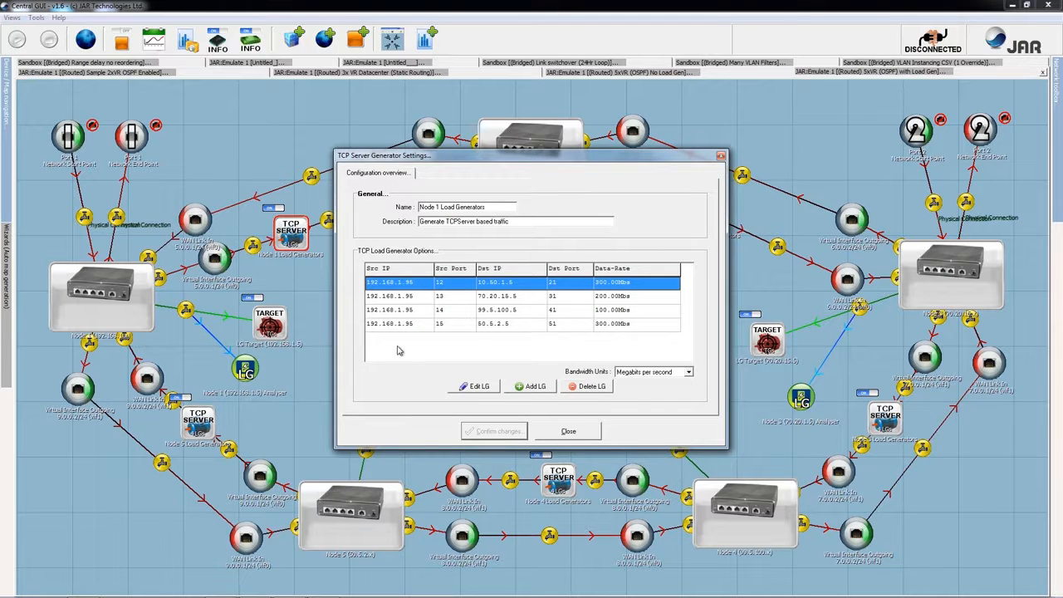
{"action": "left_click", "coordinate": [565, 431]}
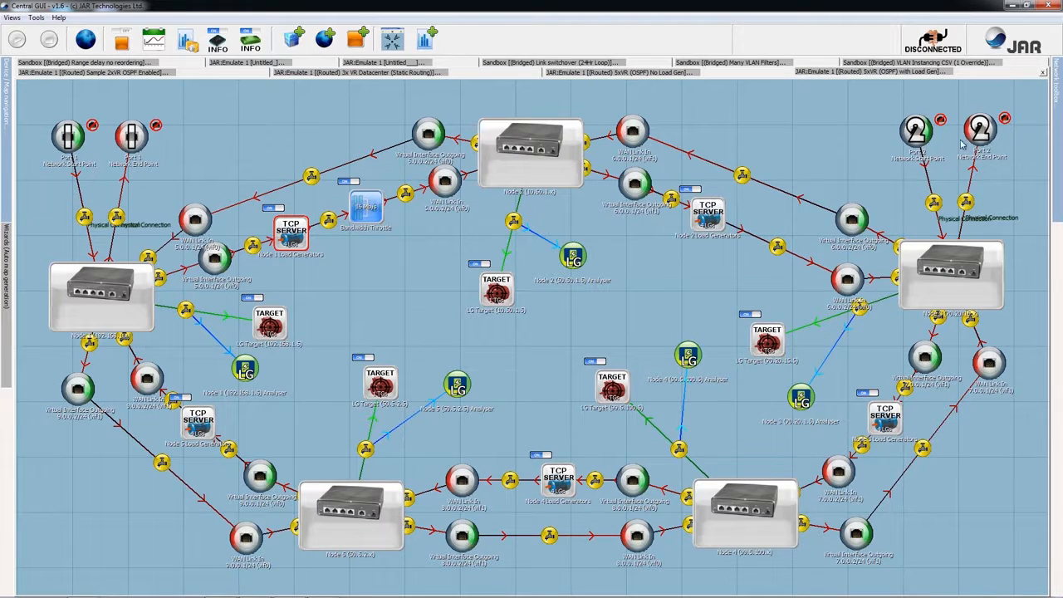
{"action": "left_click", "coordinate": [980, 161]}
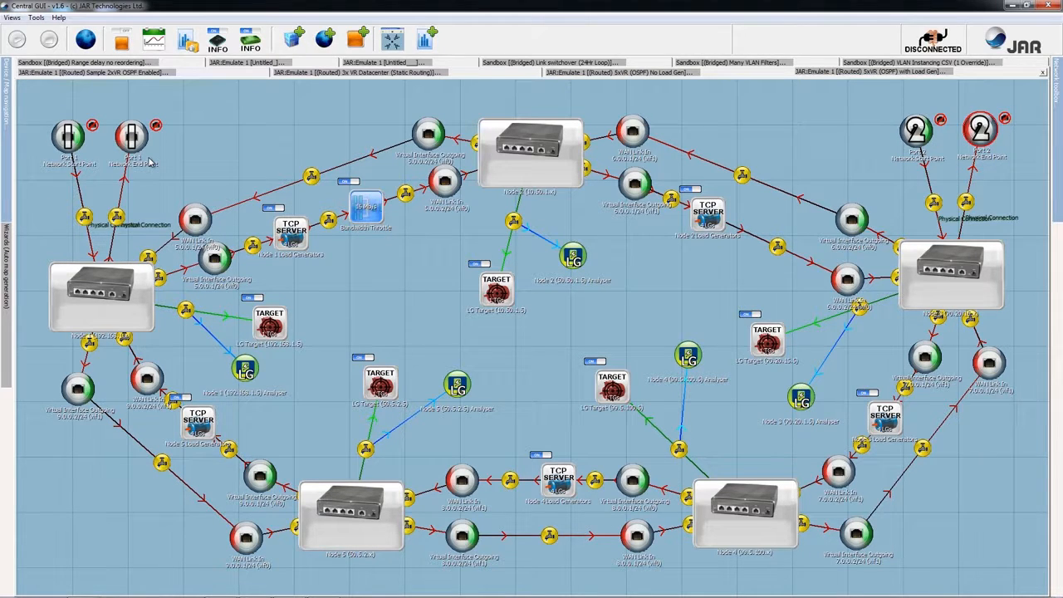
- Open the JAR:Emulate 1 device settings, review the general and control port network settings, and close them
{"action": "mouse_move", "coordinate": [6, 183]}
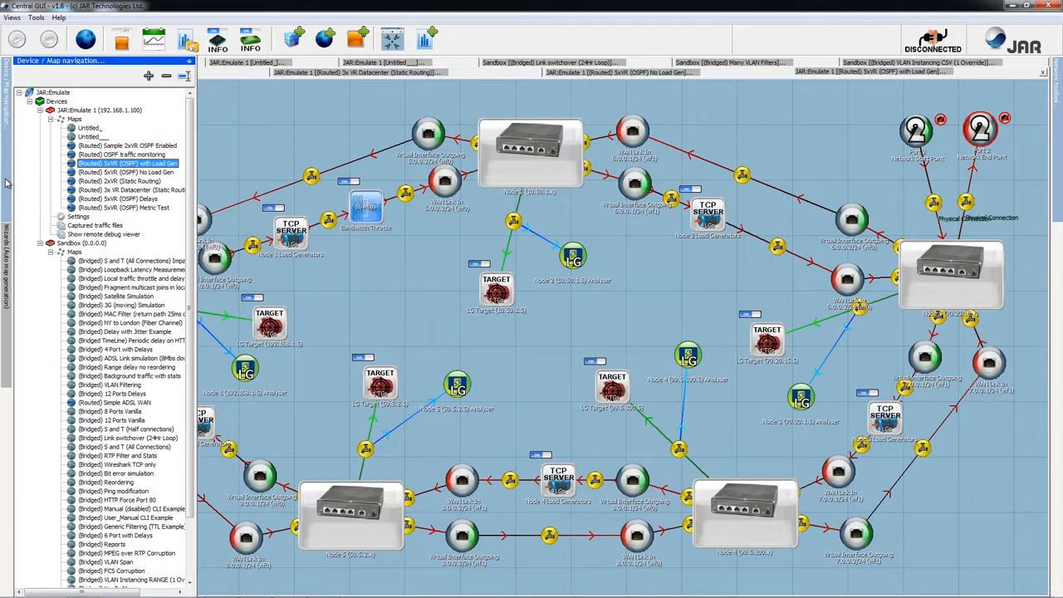
{"action": "double_click", "coordinate": [73, 217]}
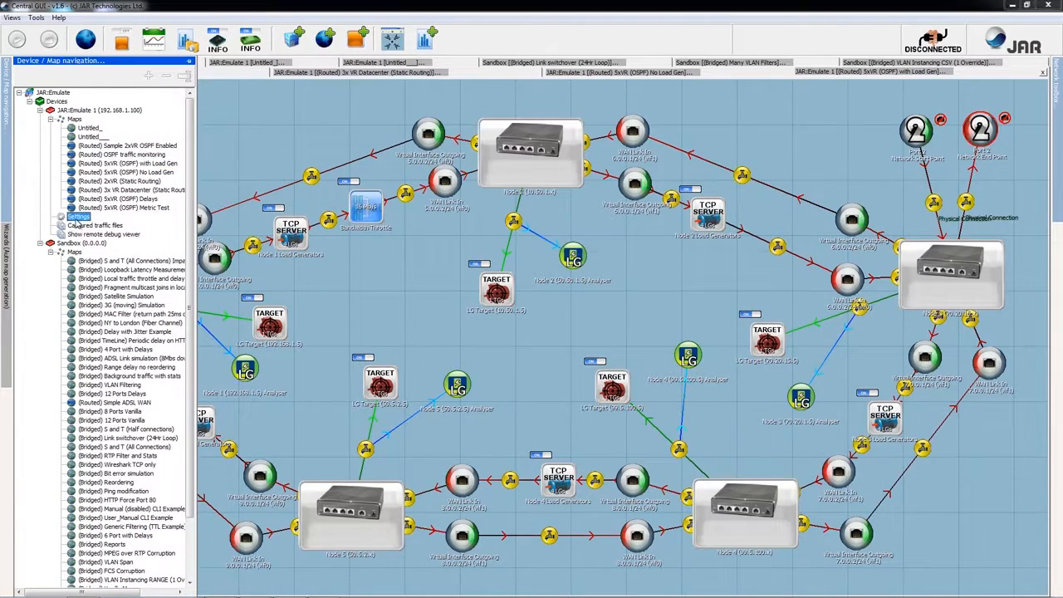
{"action": "left_click", "coordinate": [508, 313]}
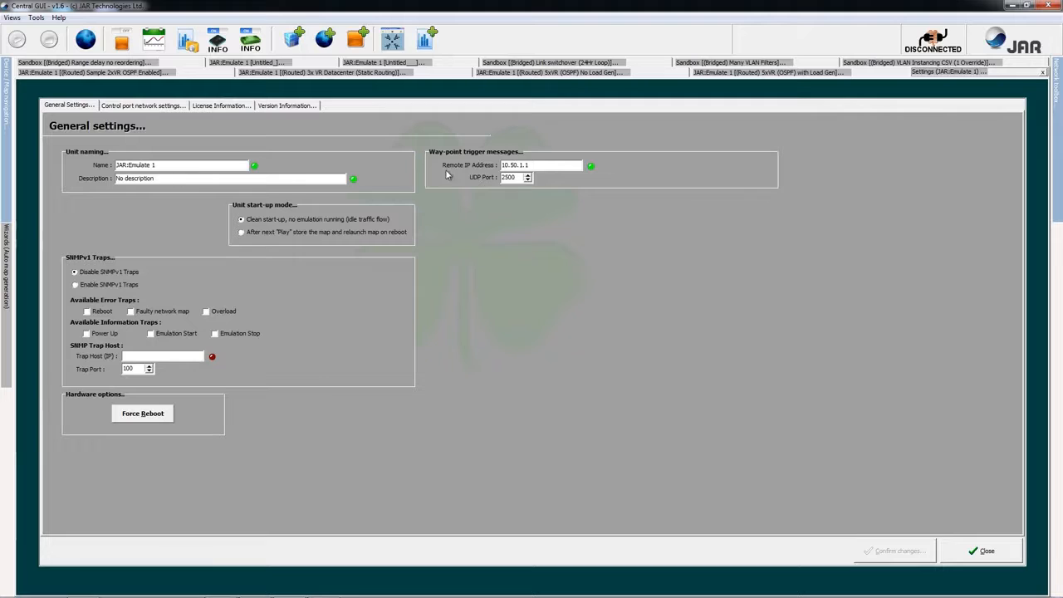
{"action": "left_click", "coordinate": [239, 217]}
{"action": "left_click", "coordinate": [155, 105]}
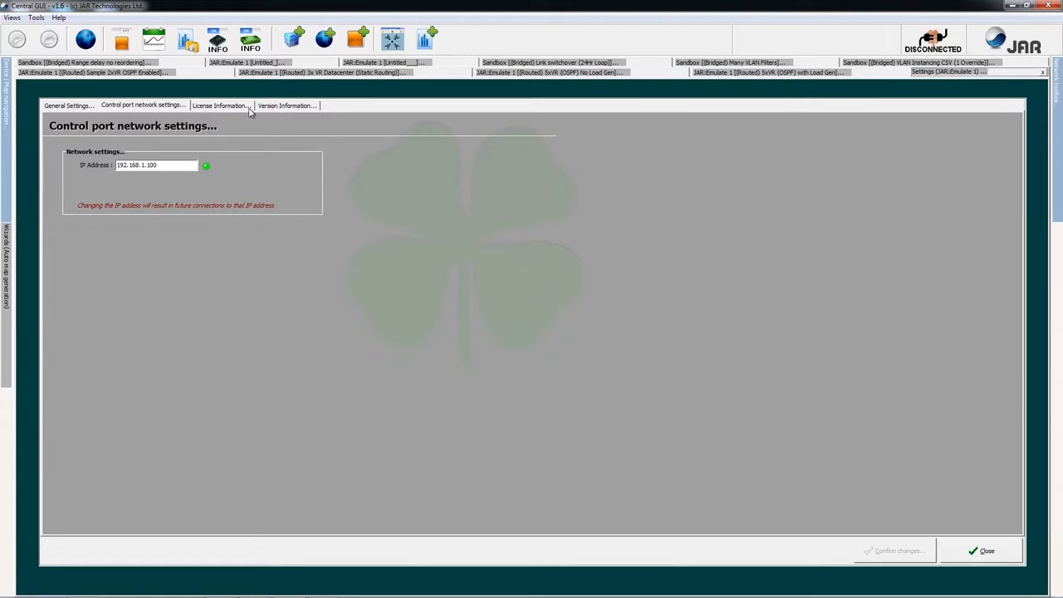
{"action": "left_click", "coordinate": [985, 553]}
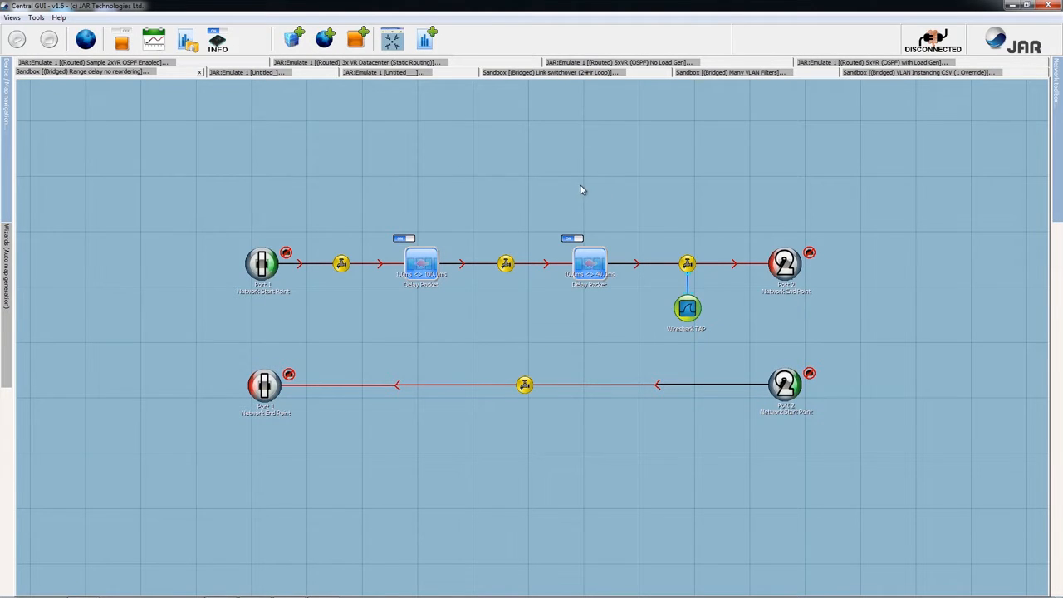